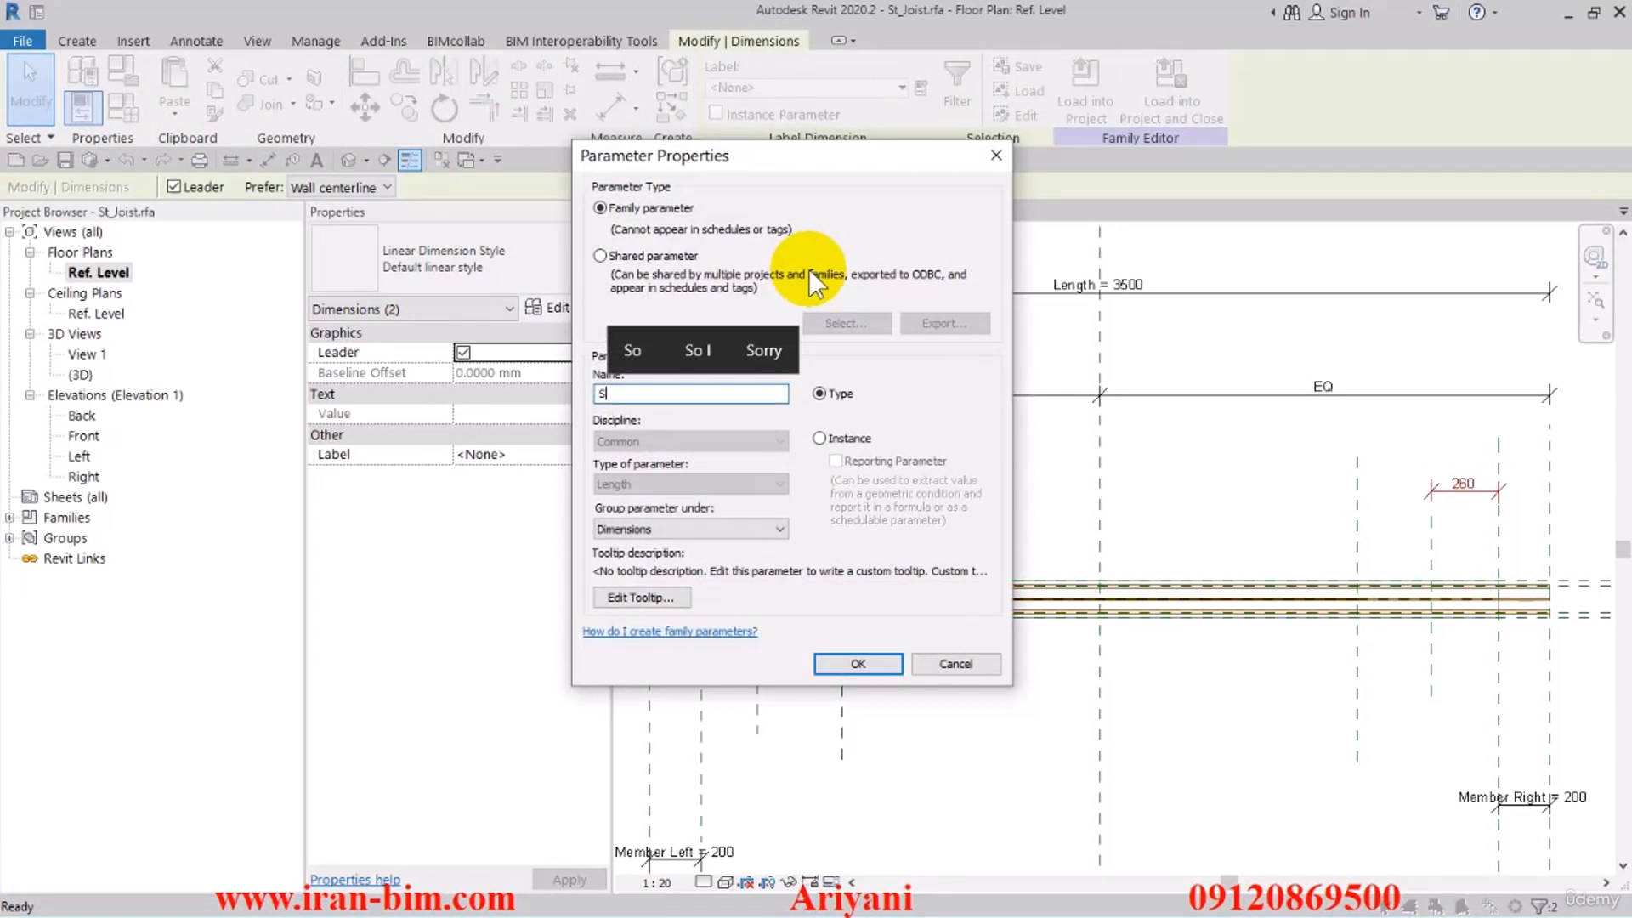
Label the two selected dimensions with a new instance family parameter named Start Trusses
text(tart)
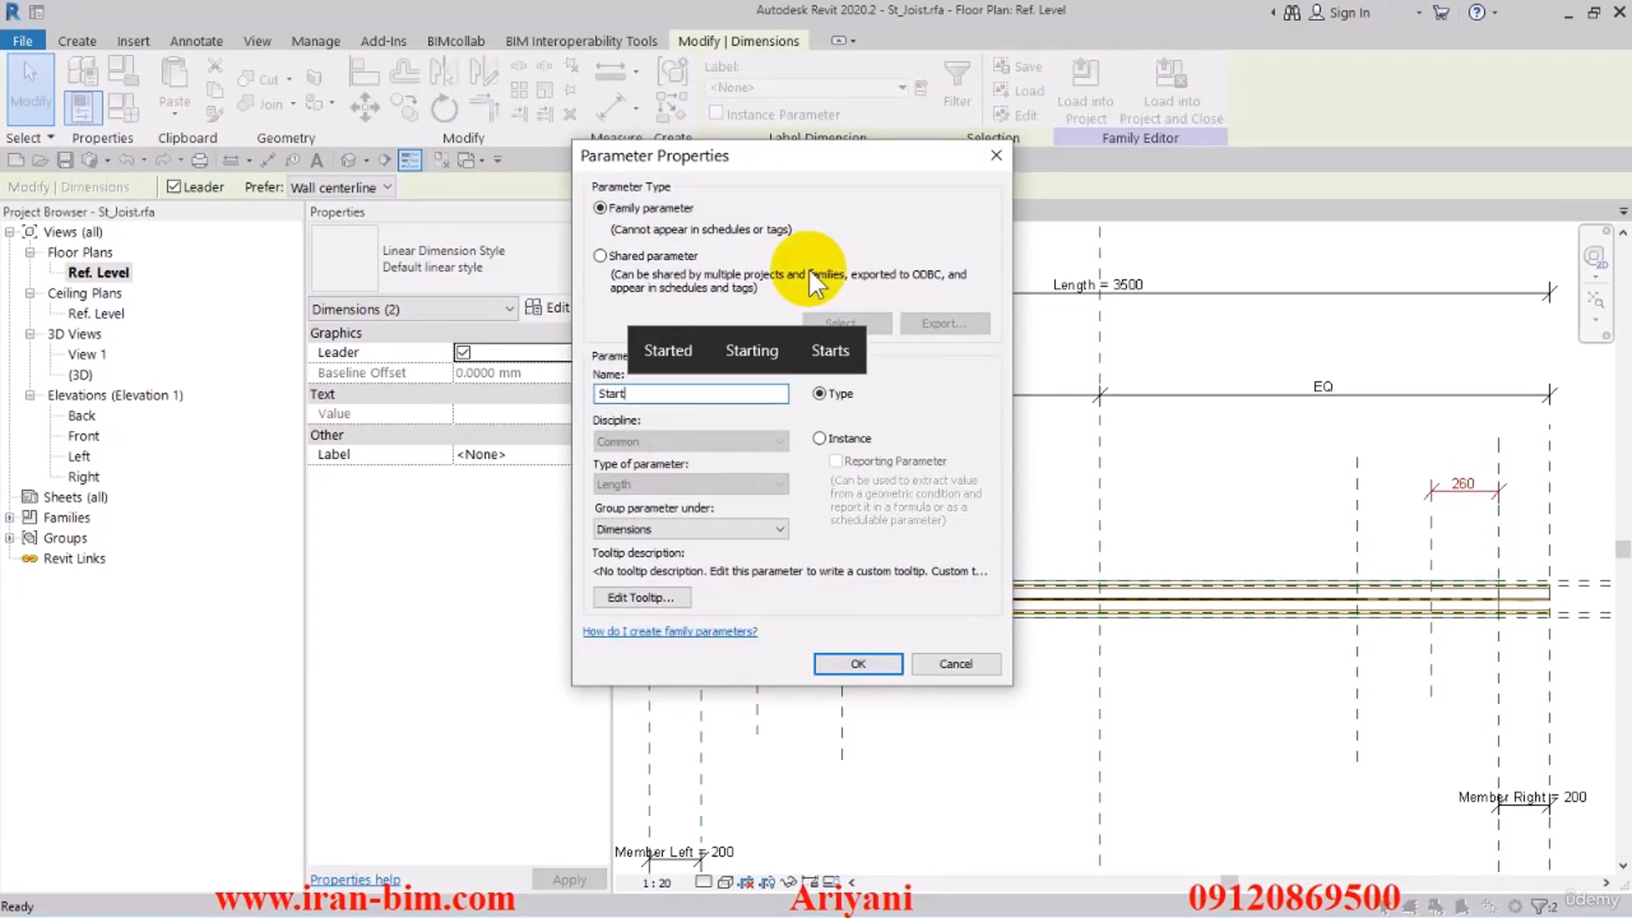
text( Tru)
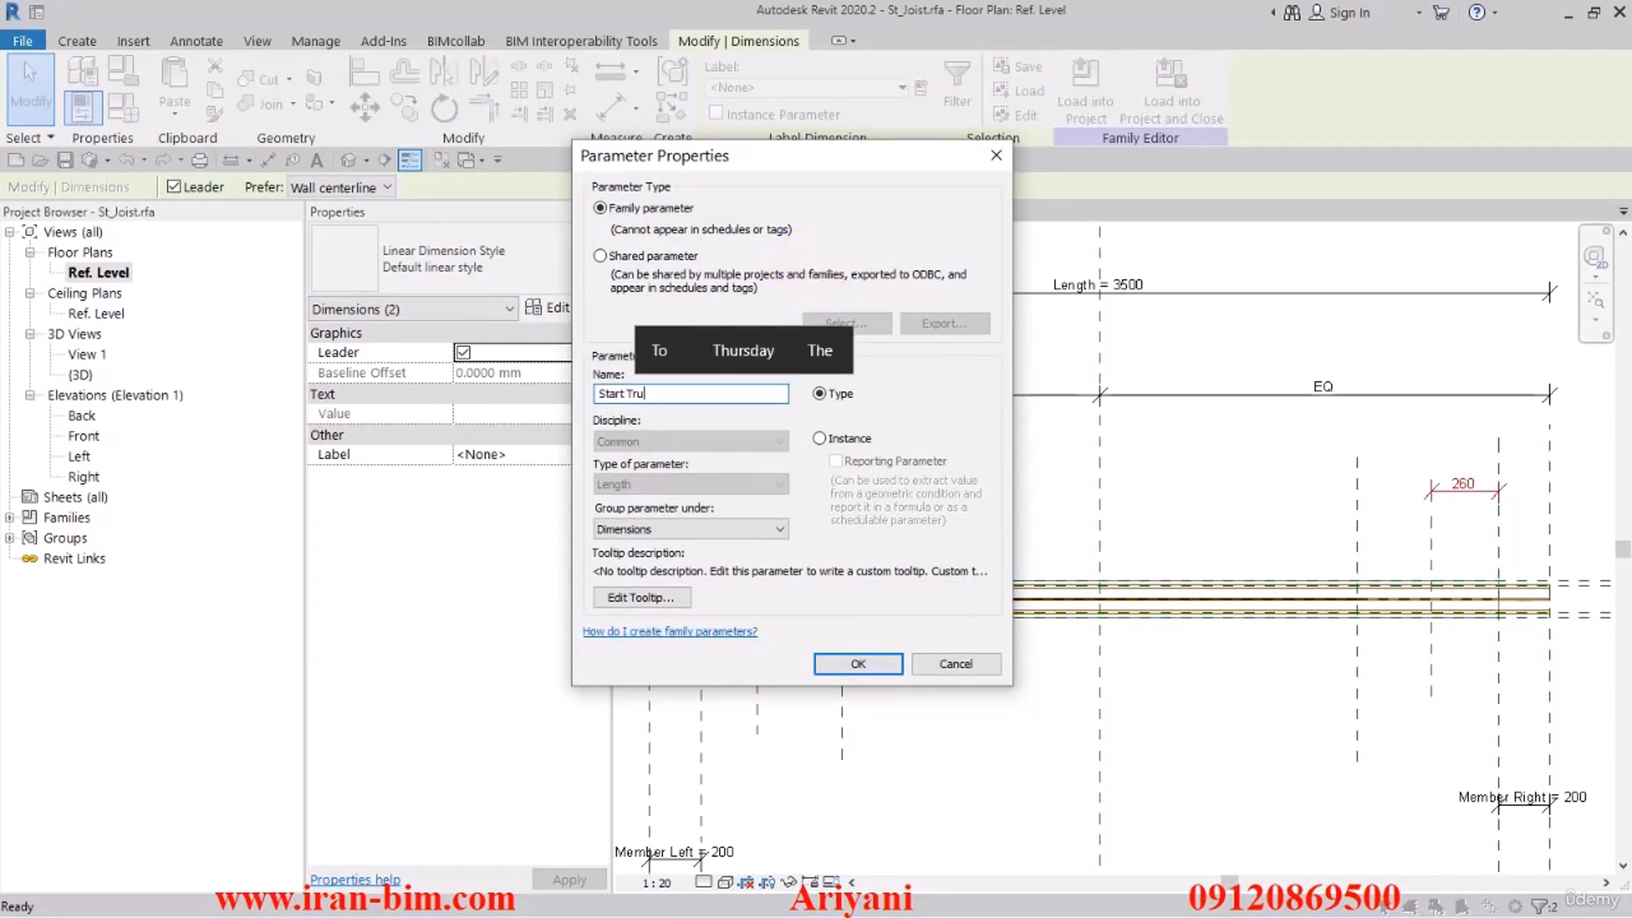
text(sses)
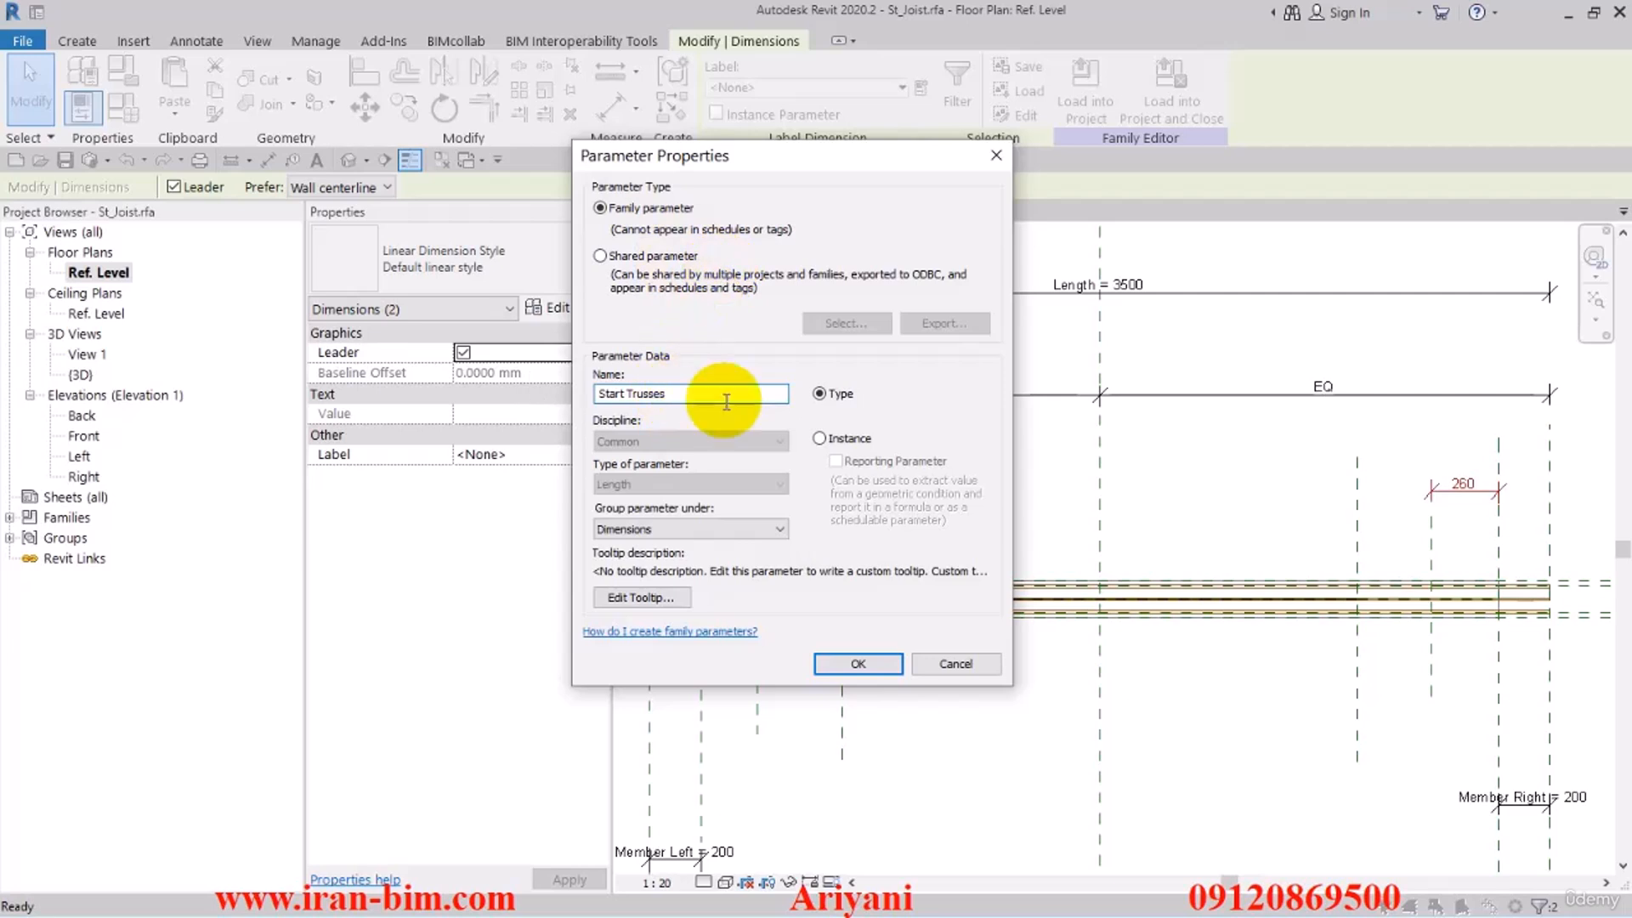
drag(710, 396, 495, 406)
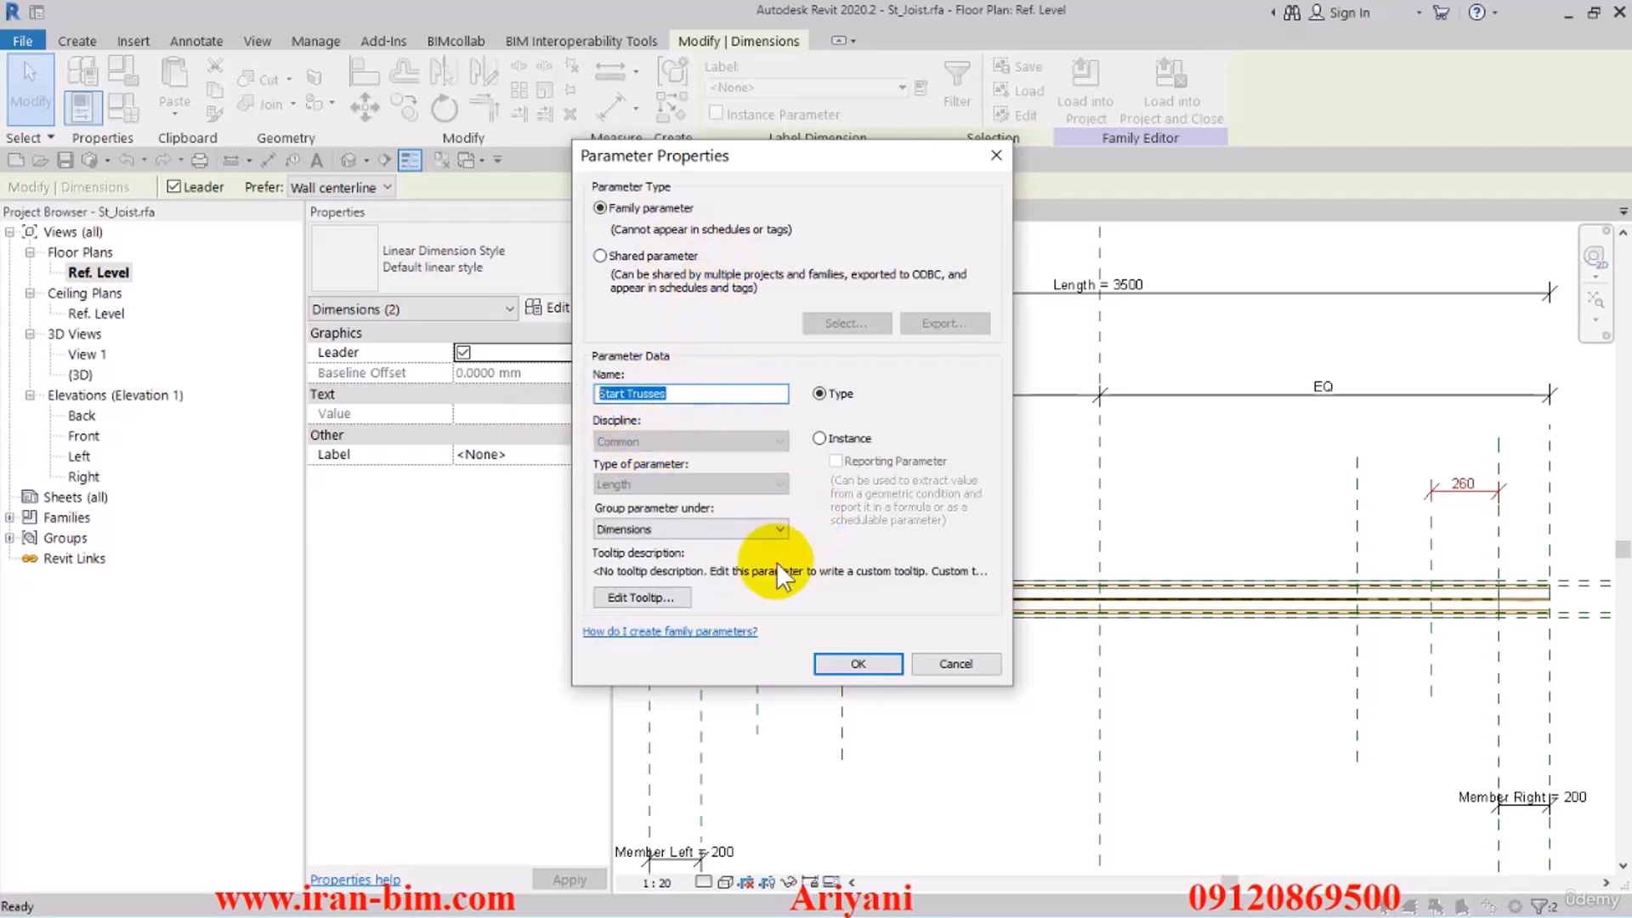
click(821, 438)
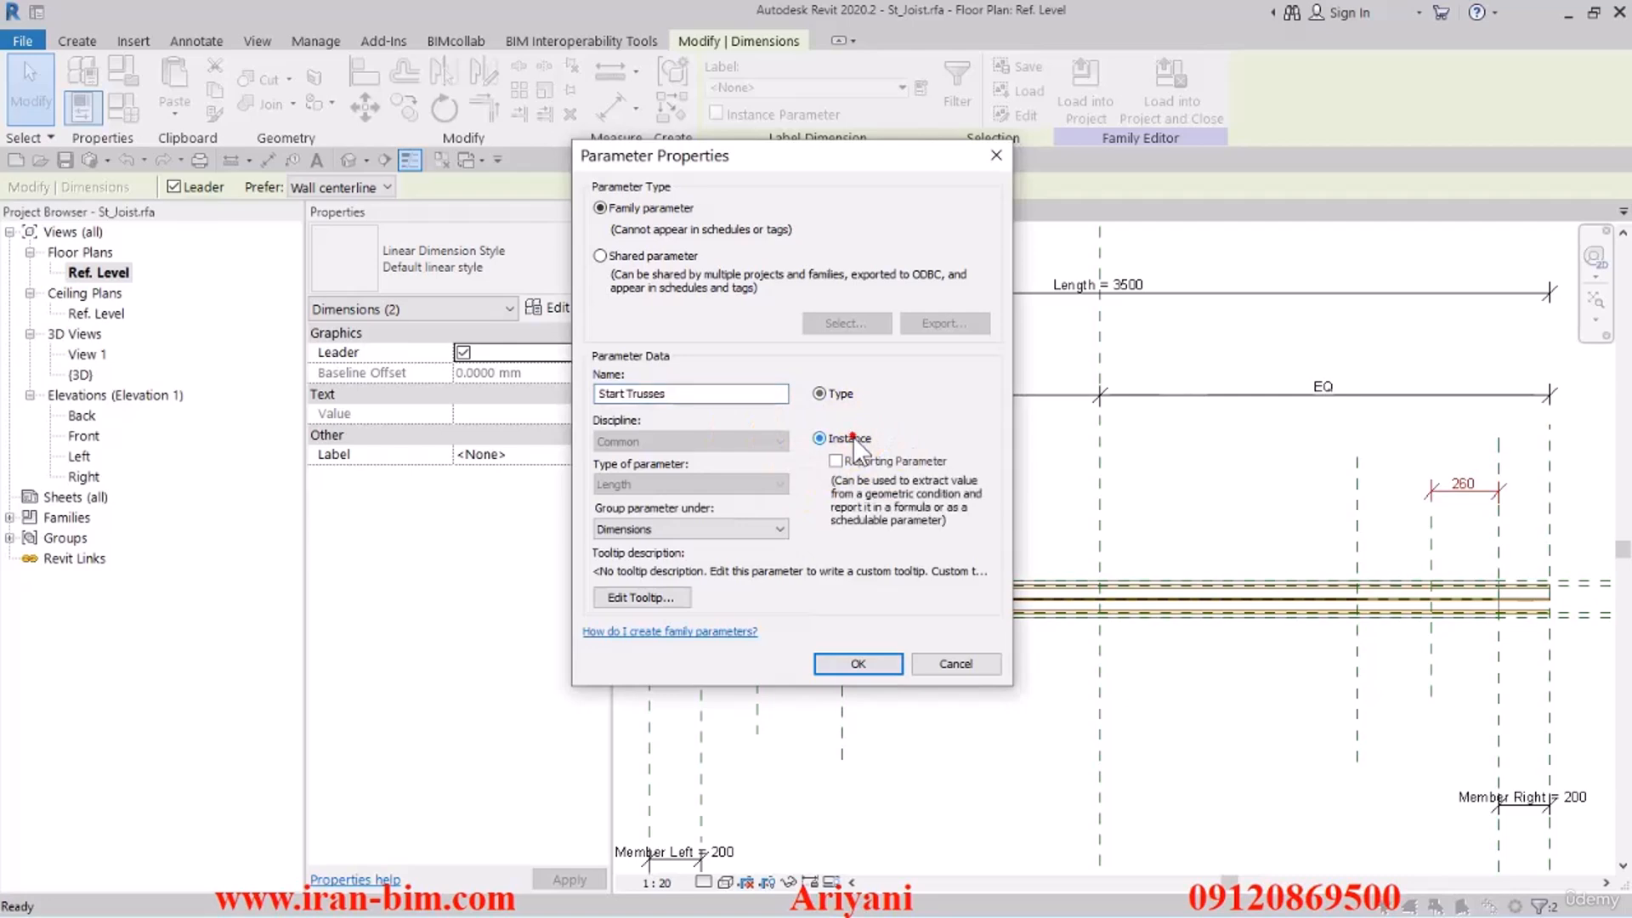
click(867, 670)
click(1023, 721)
middle_drag(1050, 729, 1100, 698)
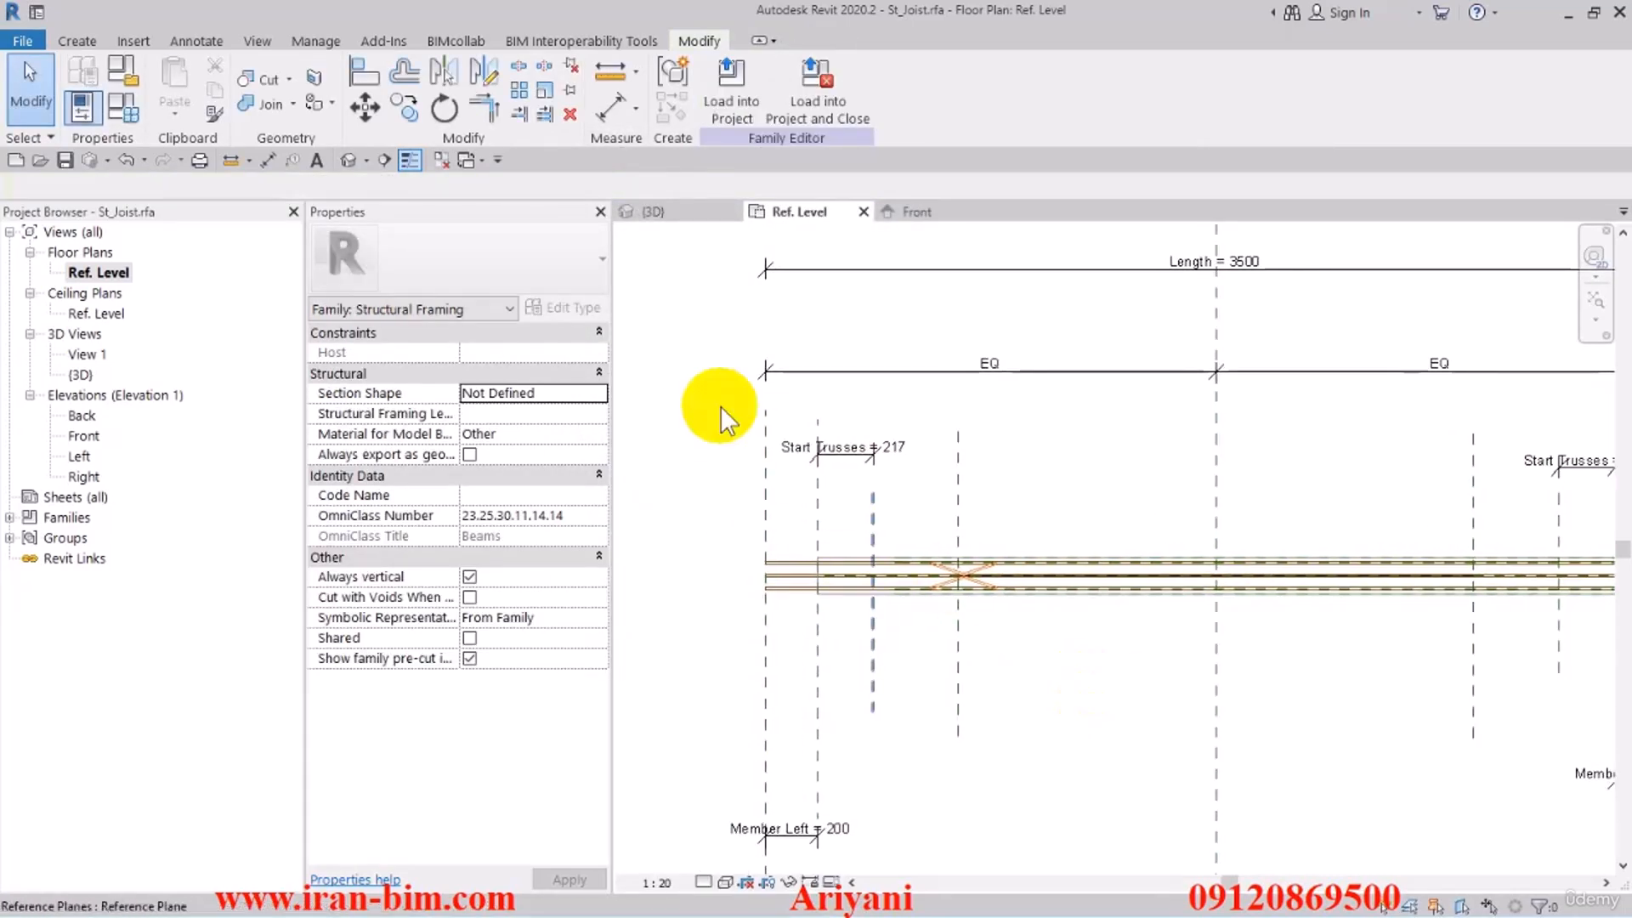
Set the Start Trusses parameter to 200 in the family types and apply it
click(116, 116)
click(190, 132)
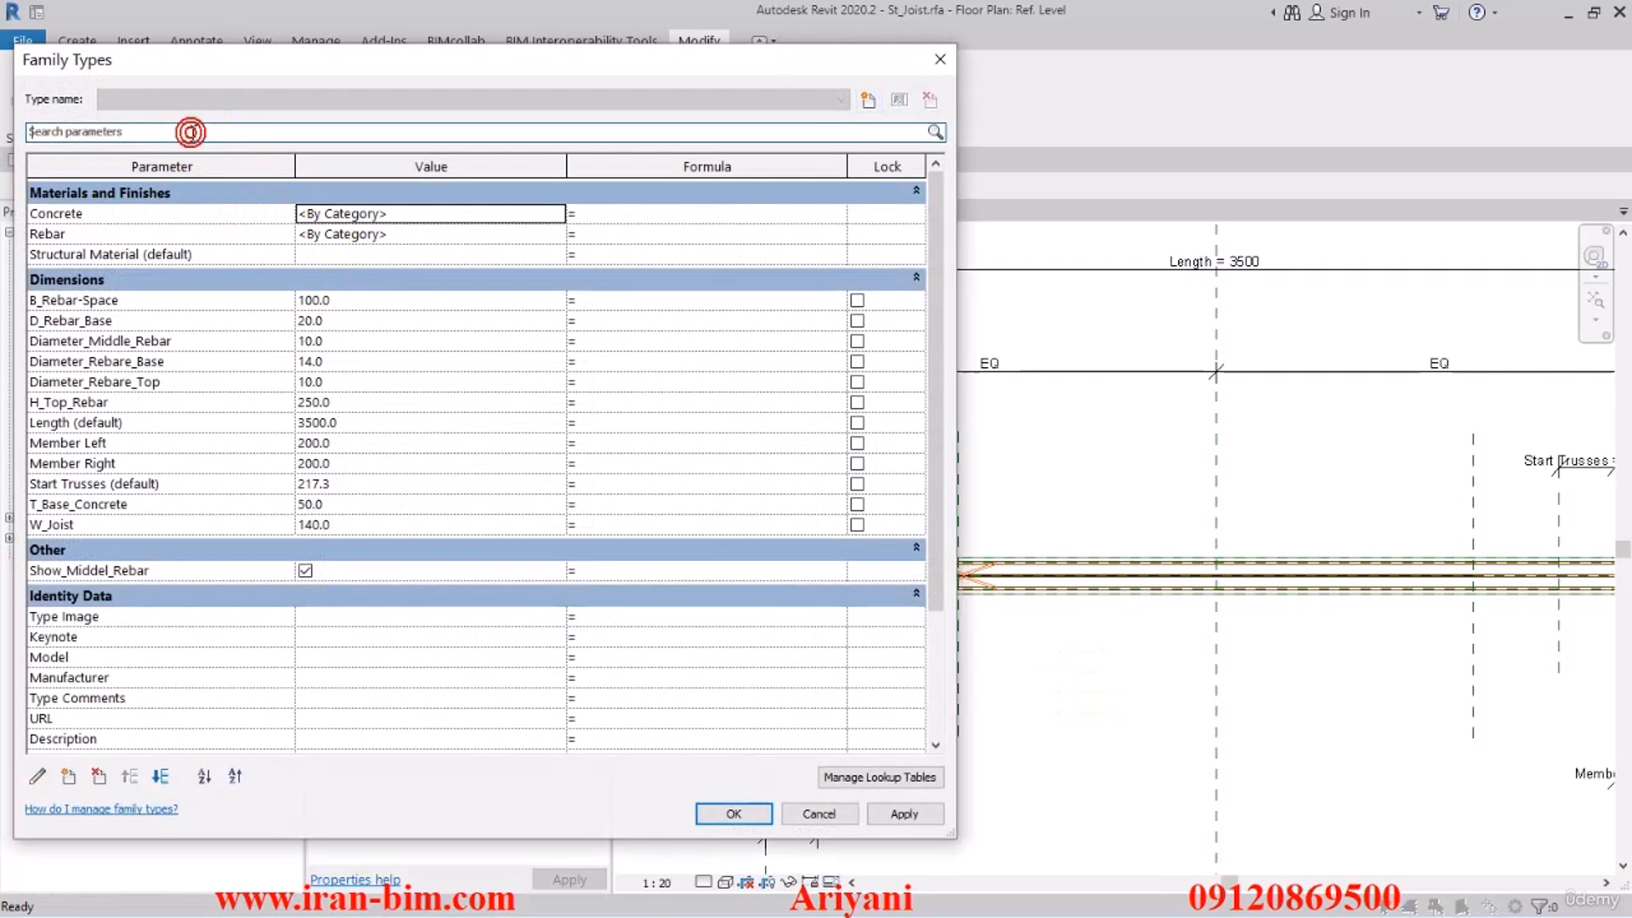
text(Start Trusses)
click(408, 212)
text(2)
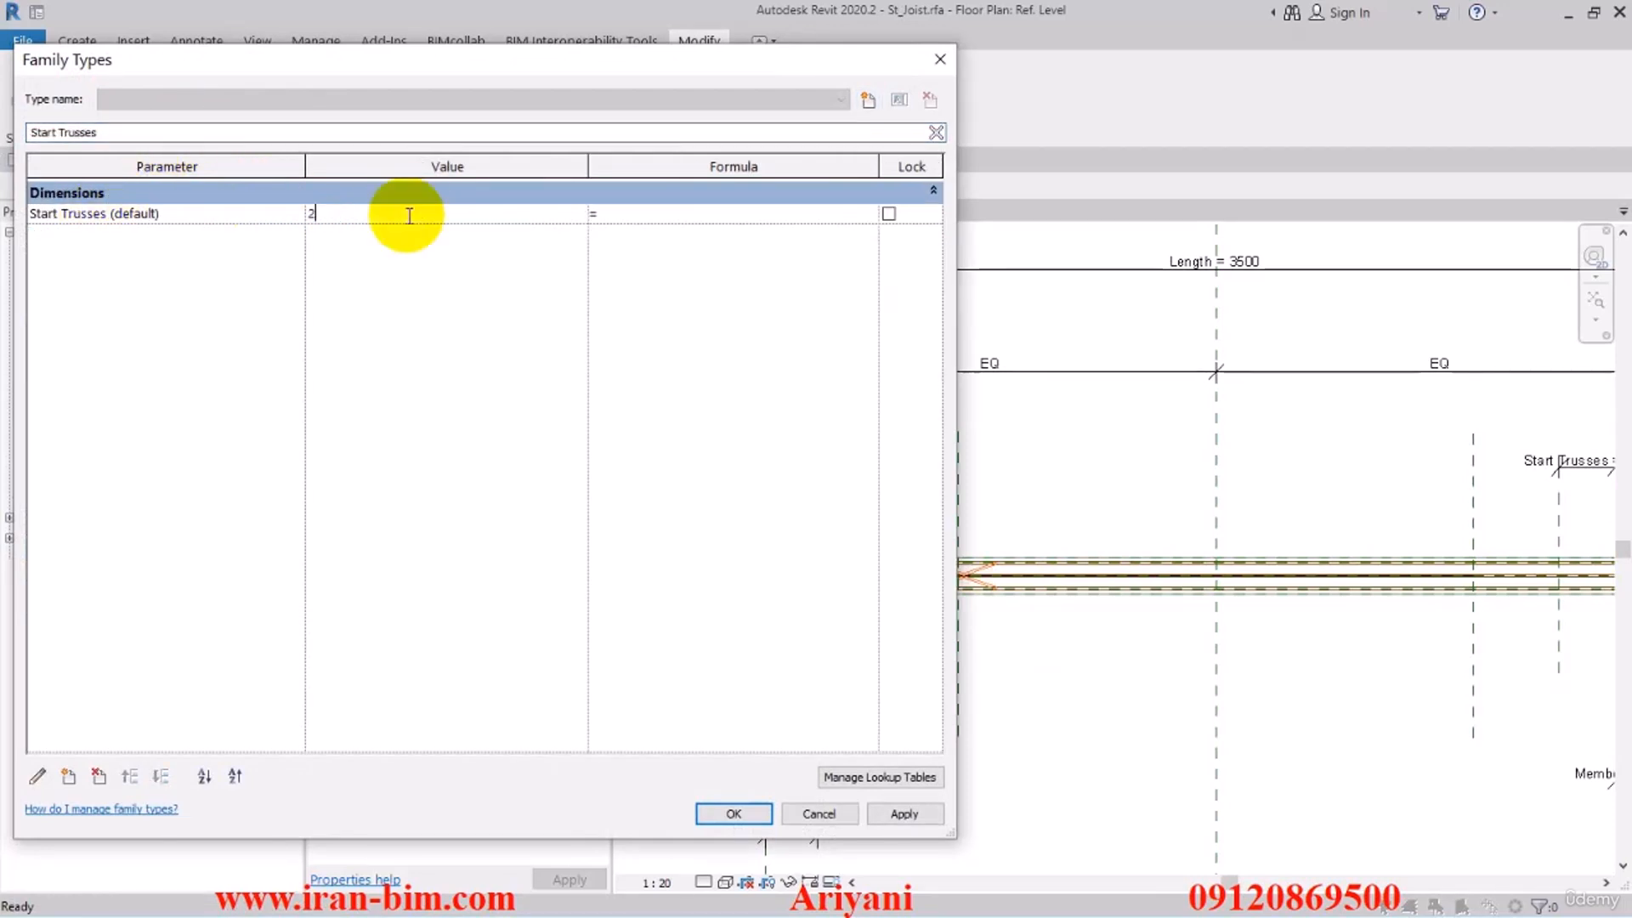
text(00)
click(909, 816)
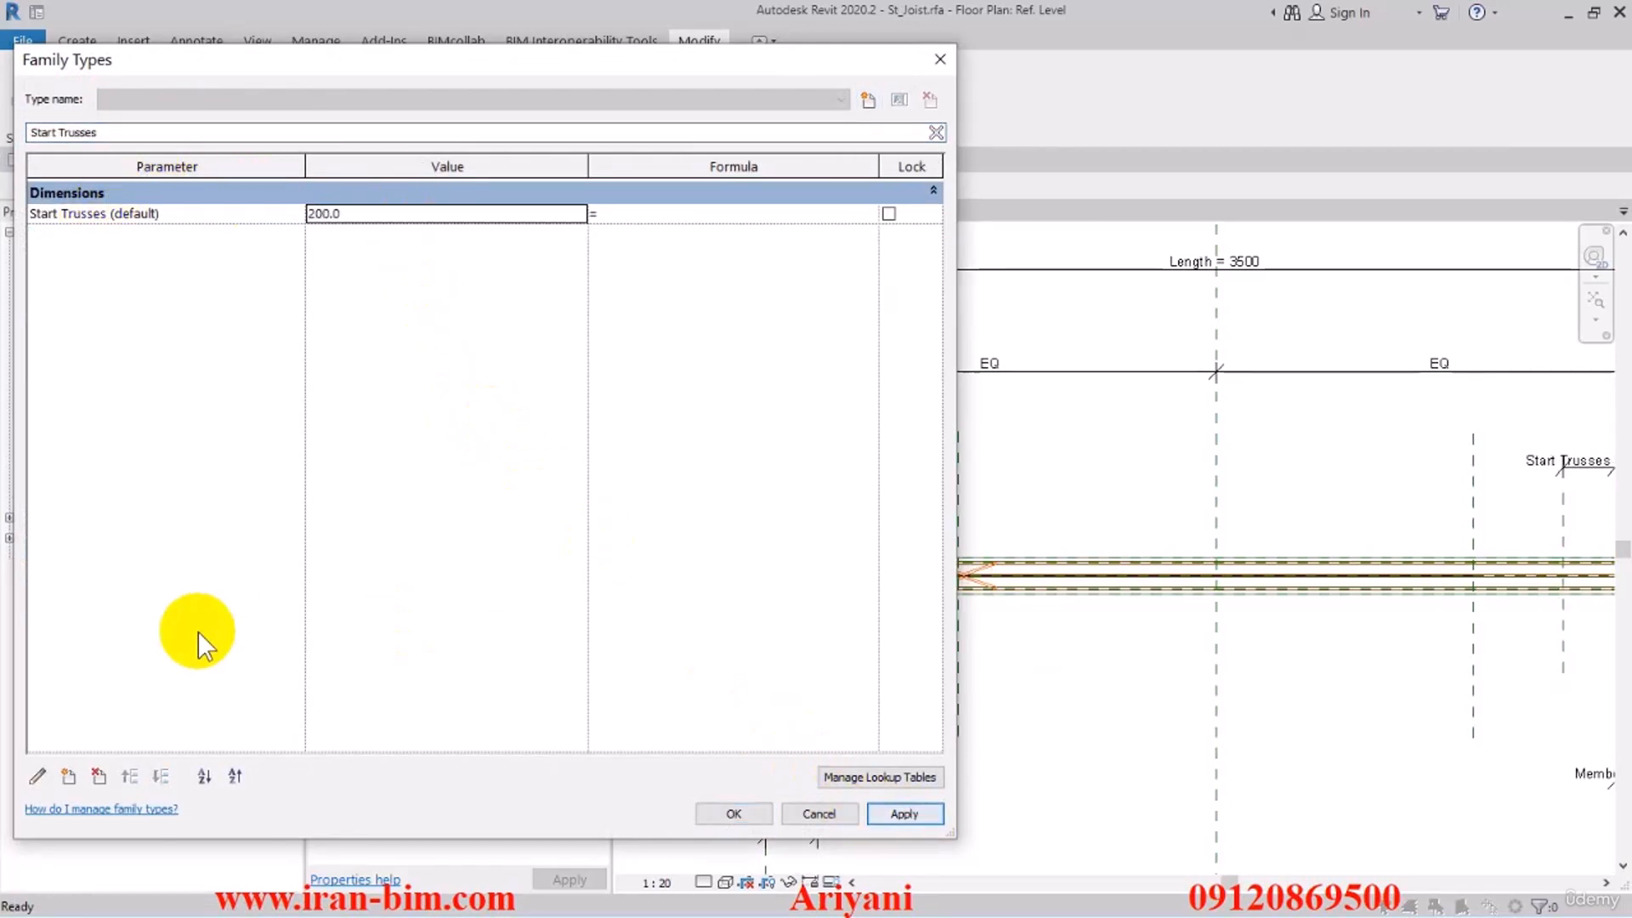
Add an instance length parameter named Space, grouped under Dimensions
click(68, 776)
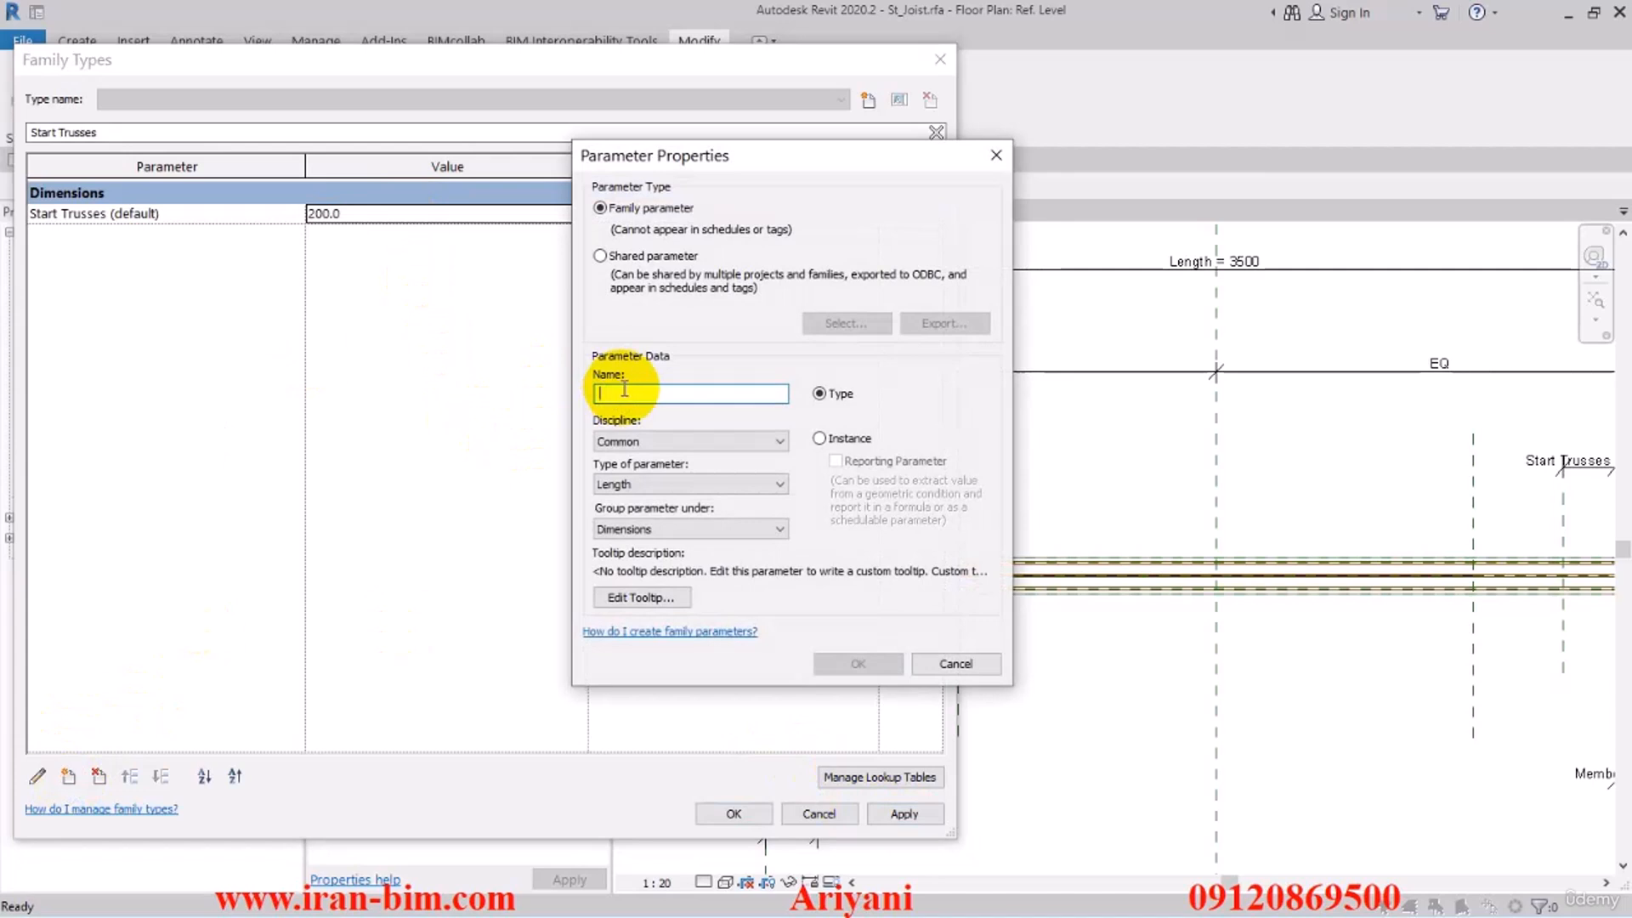
text(Space)
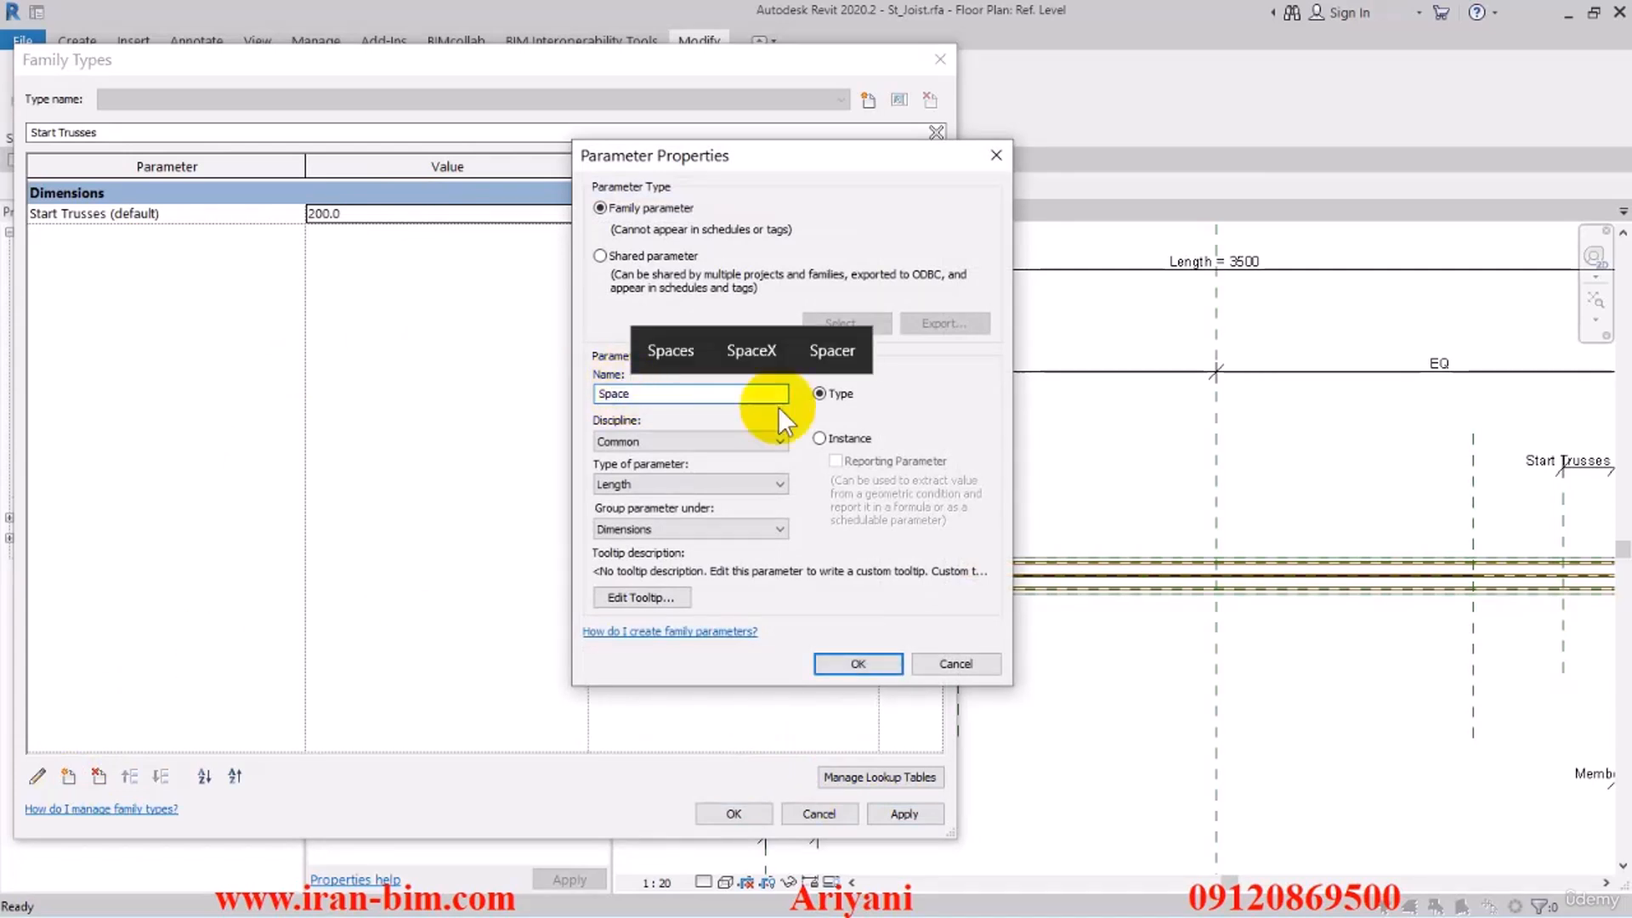
click(819, 438)
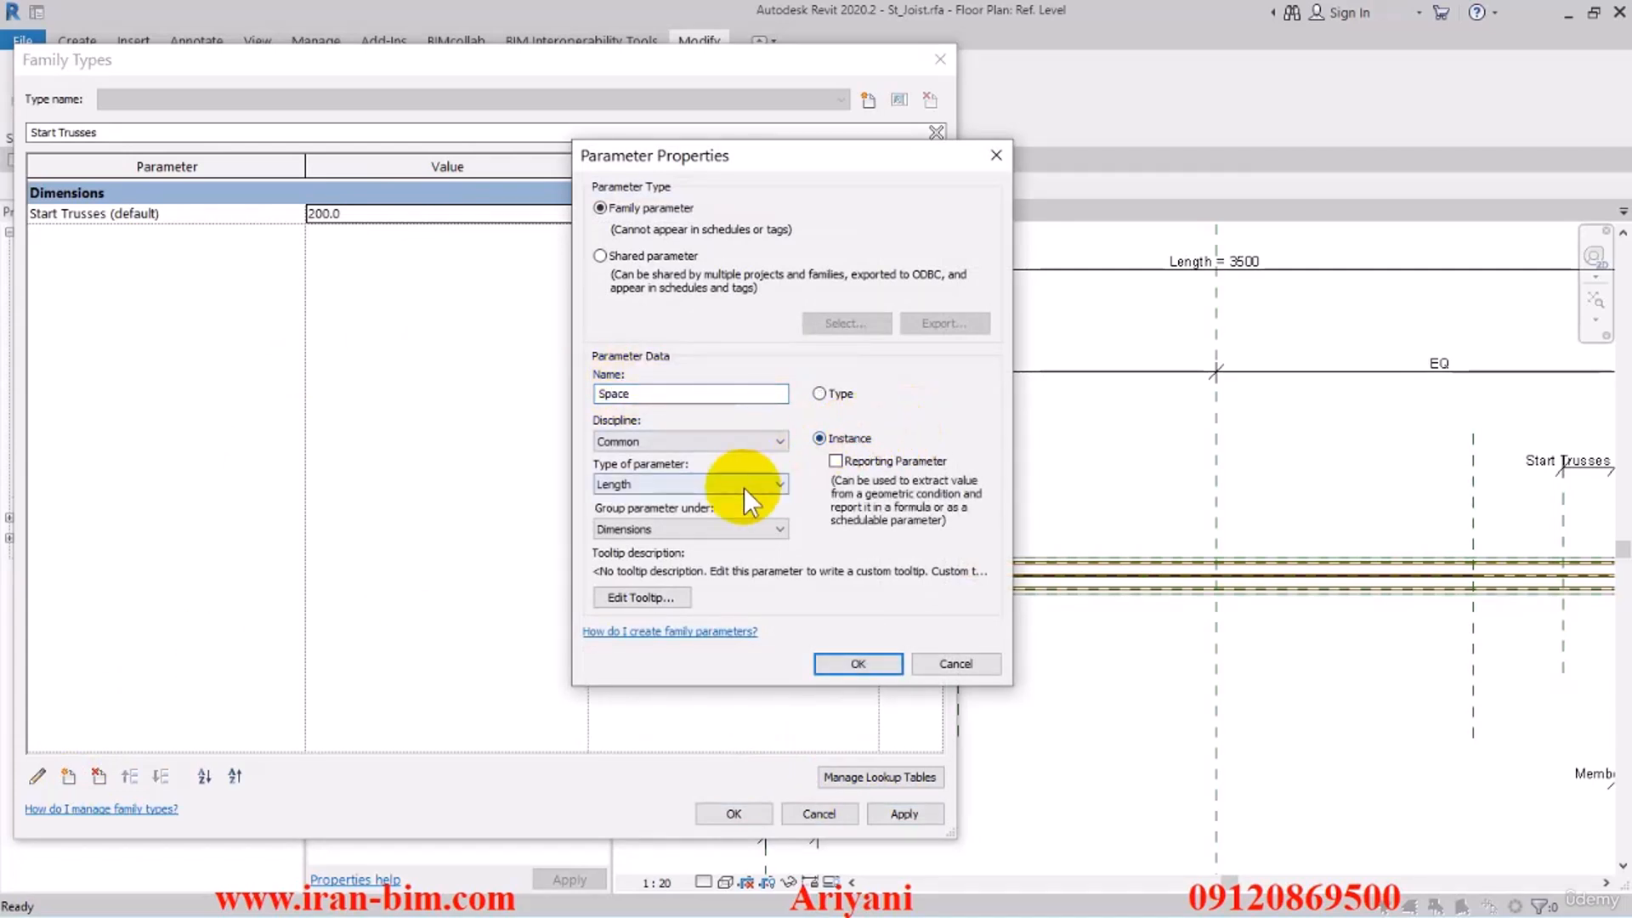
click(830, 661)
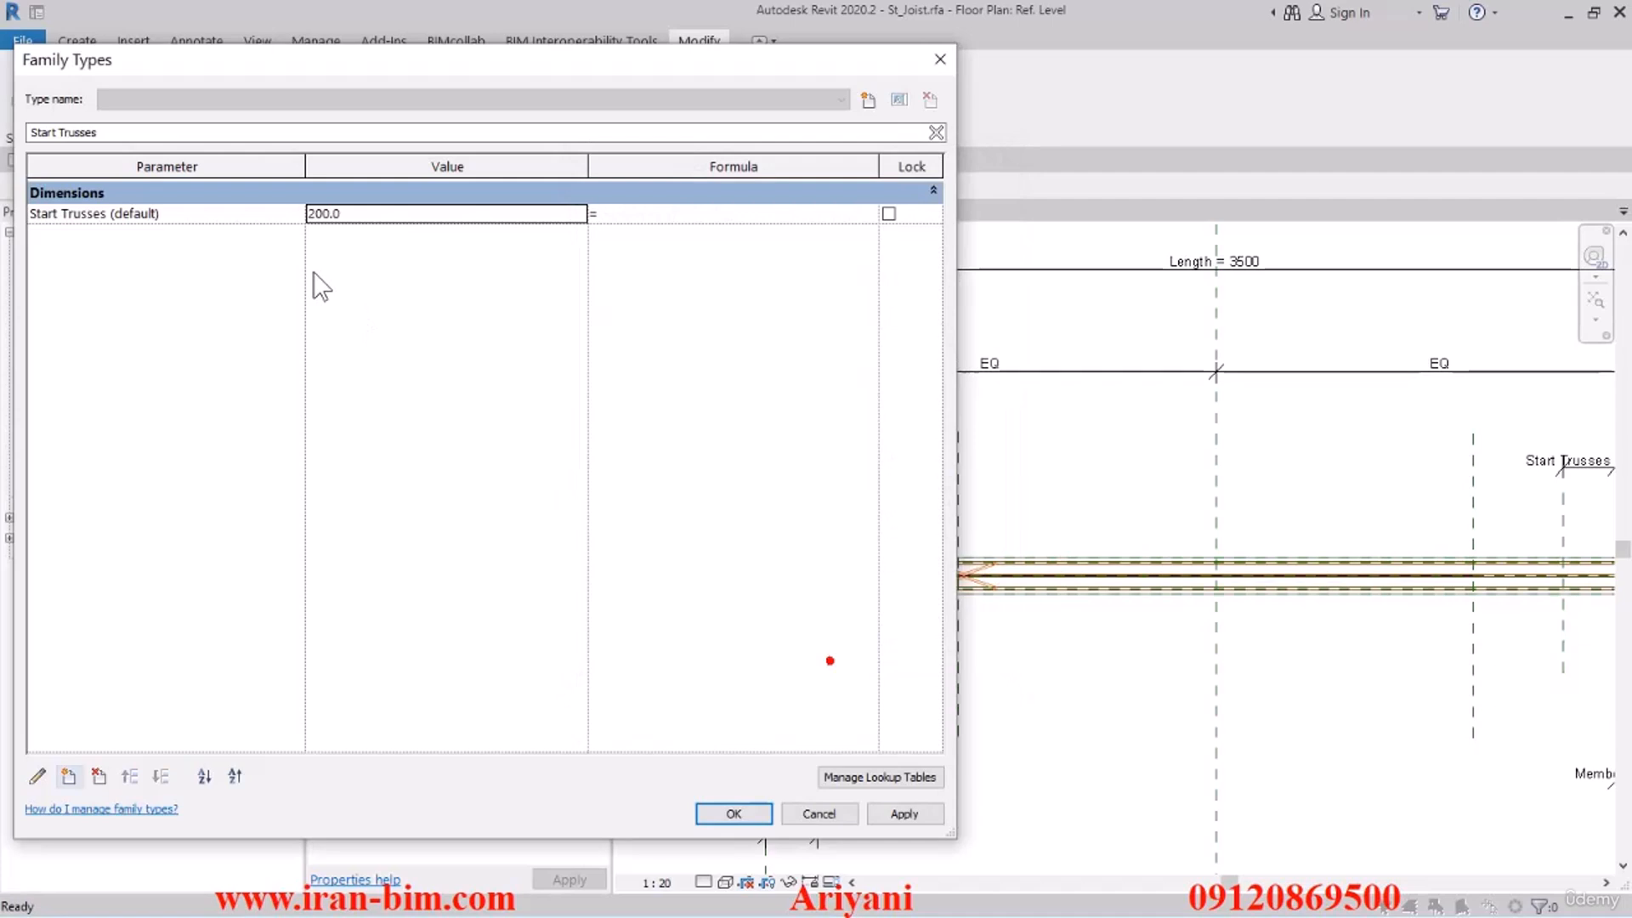
Find the Space parameter in the family types, set its value to 400 and apply it
click(138, 138)
double_click(138, 138)
text(Space)
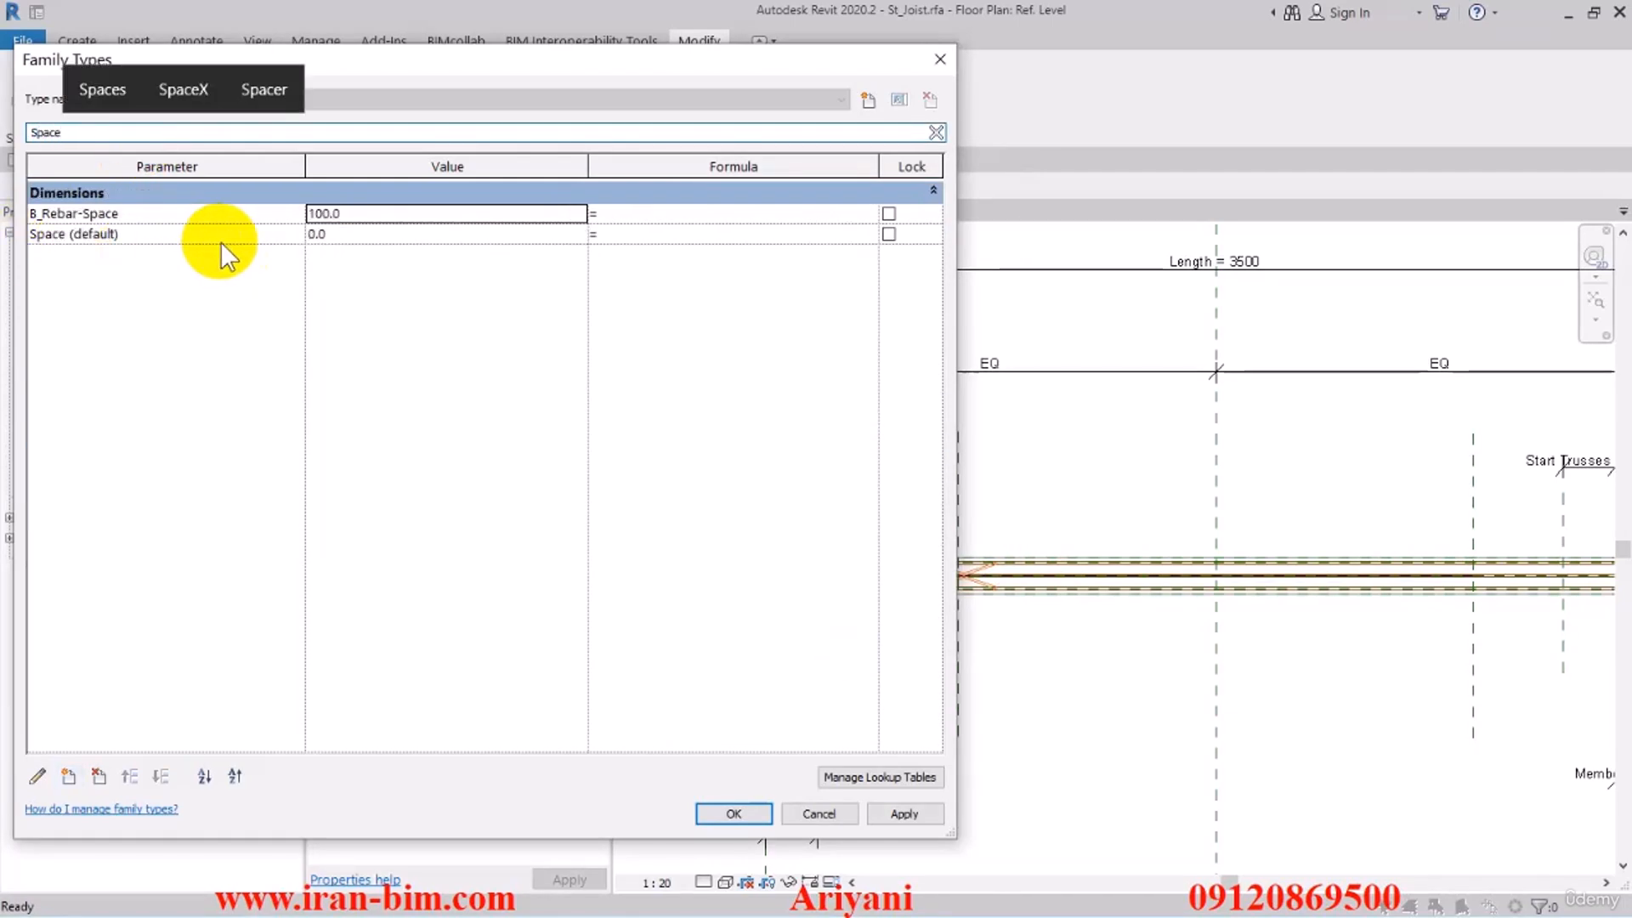
click(315, 232)
text(400)
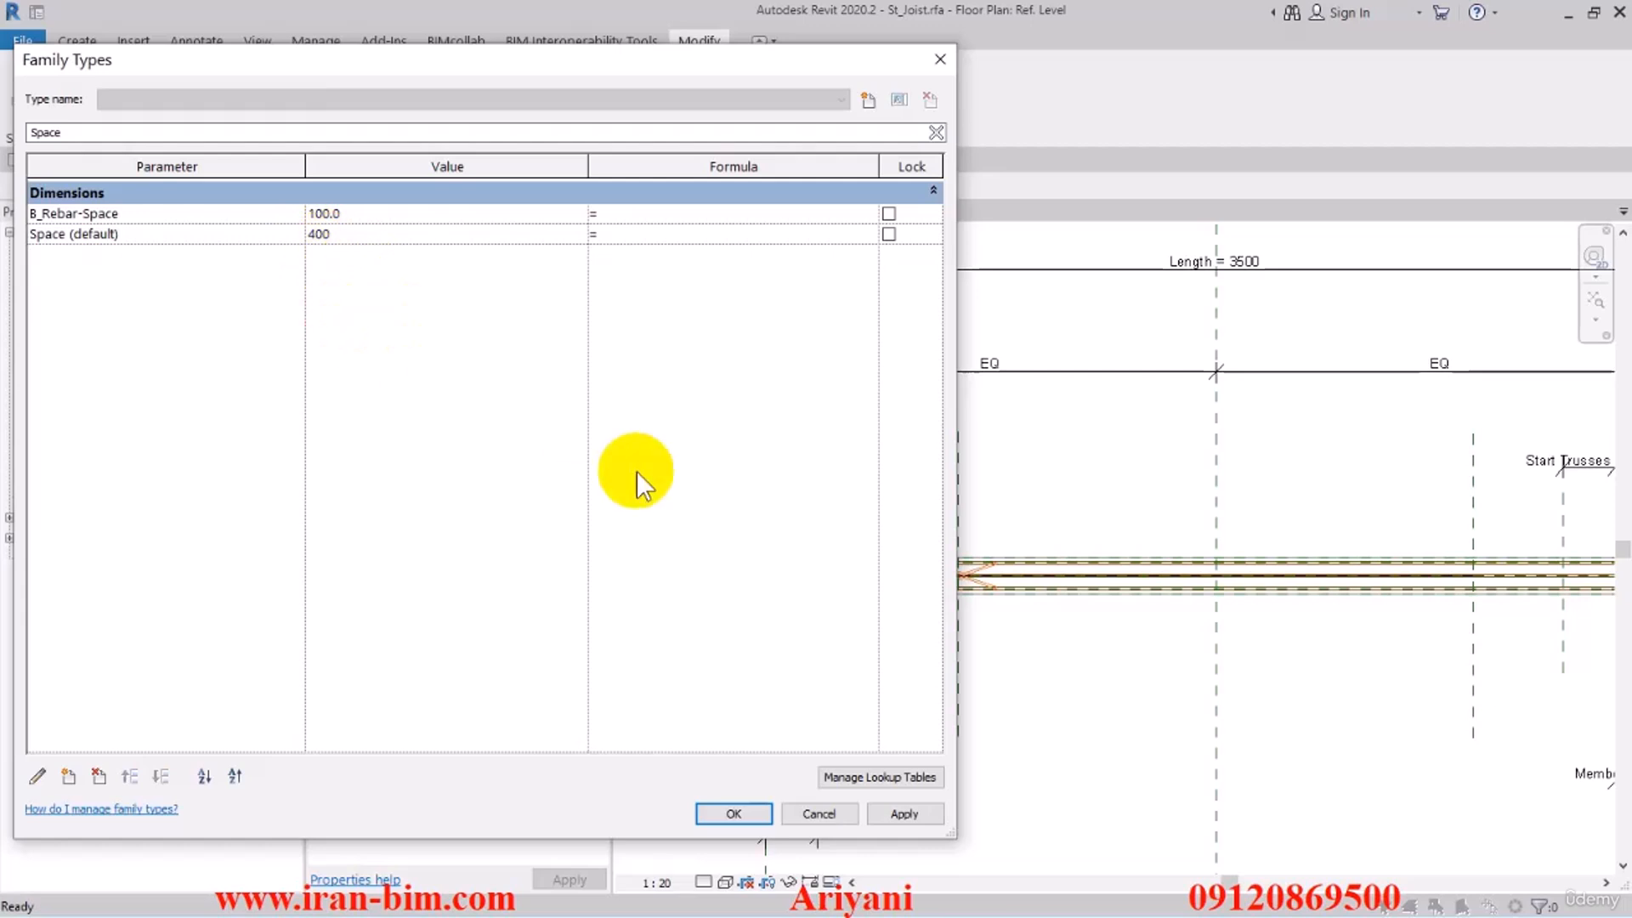
click(900, 812)
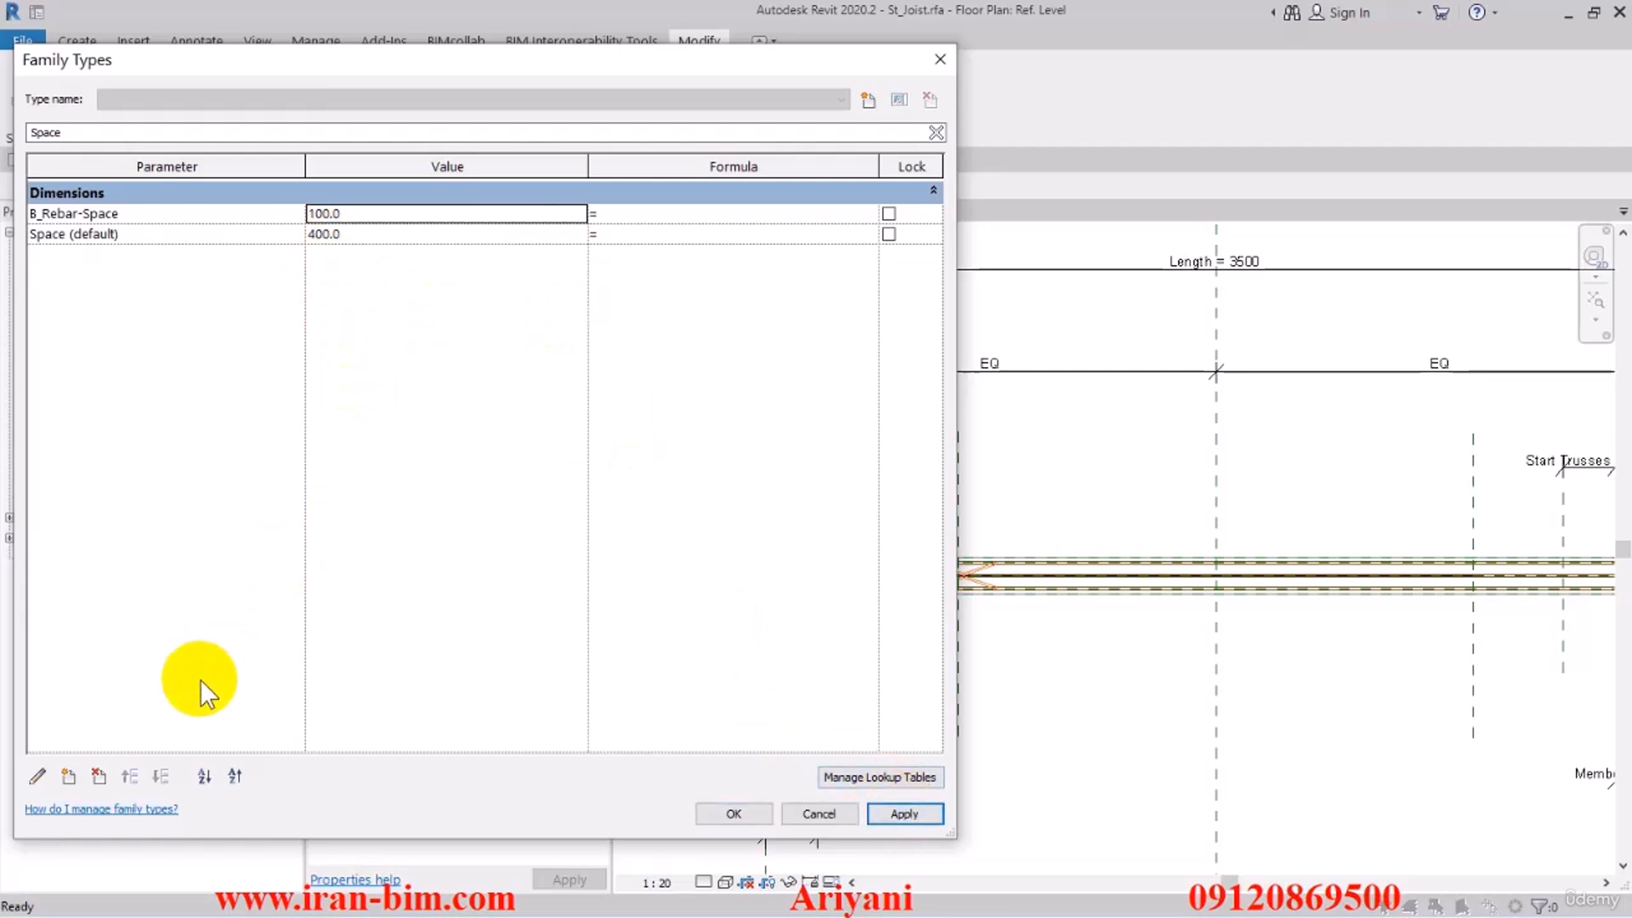
Clear the parameter search and add an instance Integer parameter named Number Trusses, grouped under Other
double_click(80, 133)
key(BackSpace)
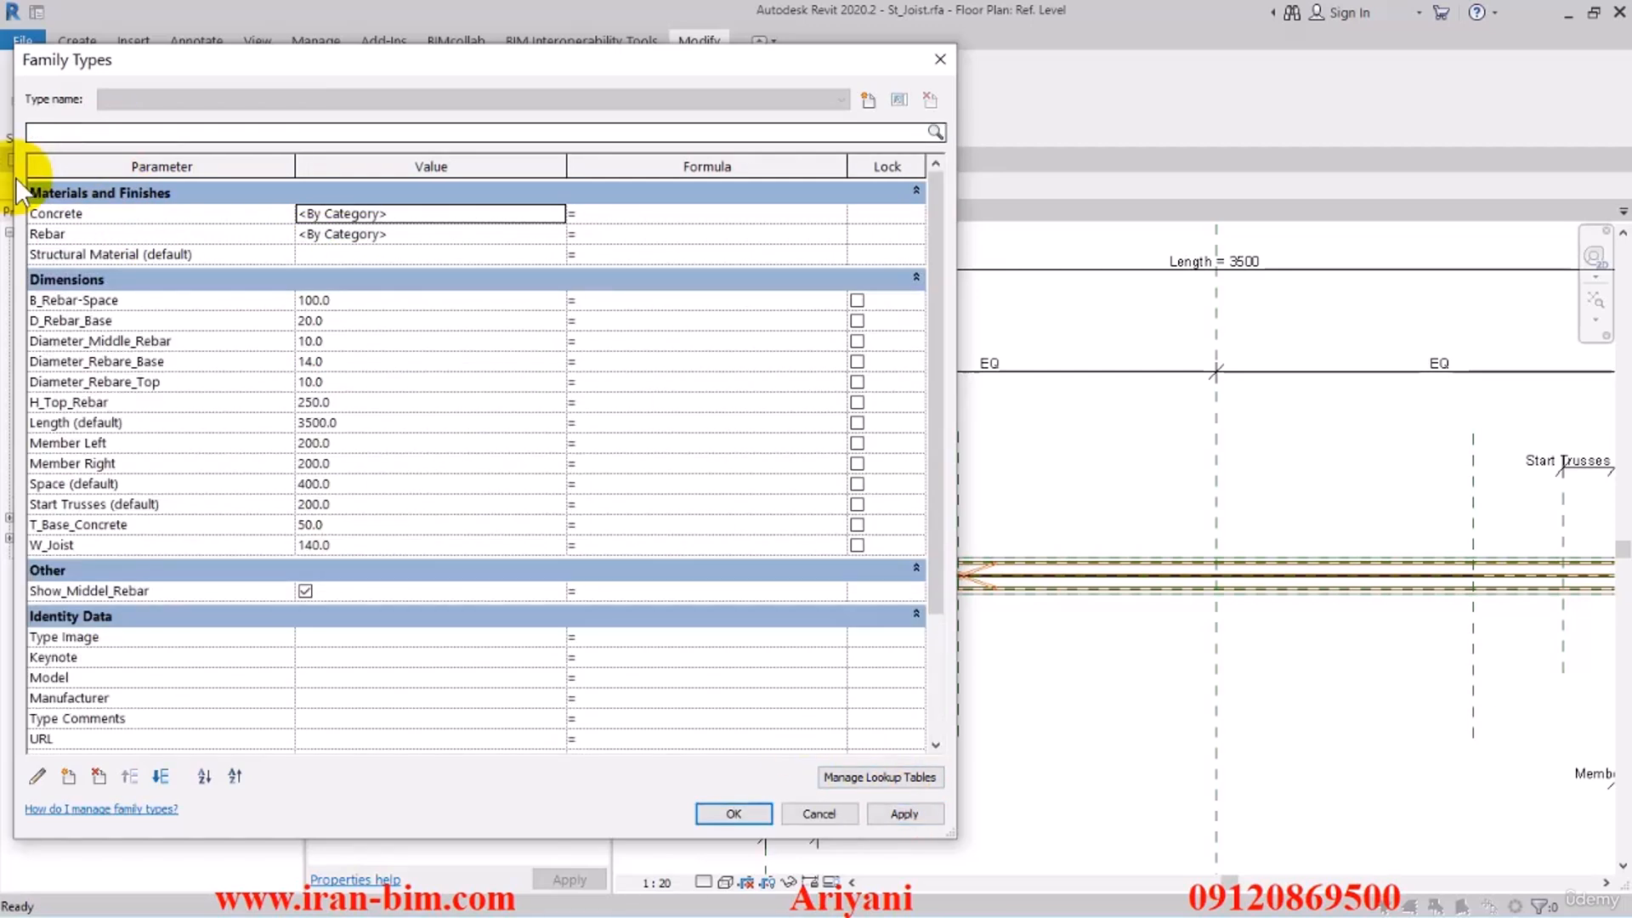
click(69, 776)
text(Number)
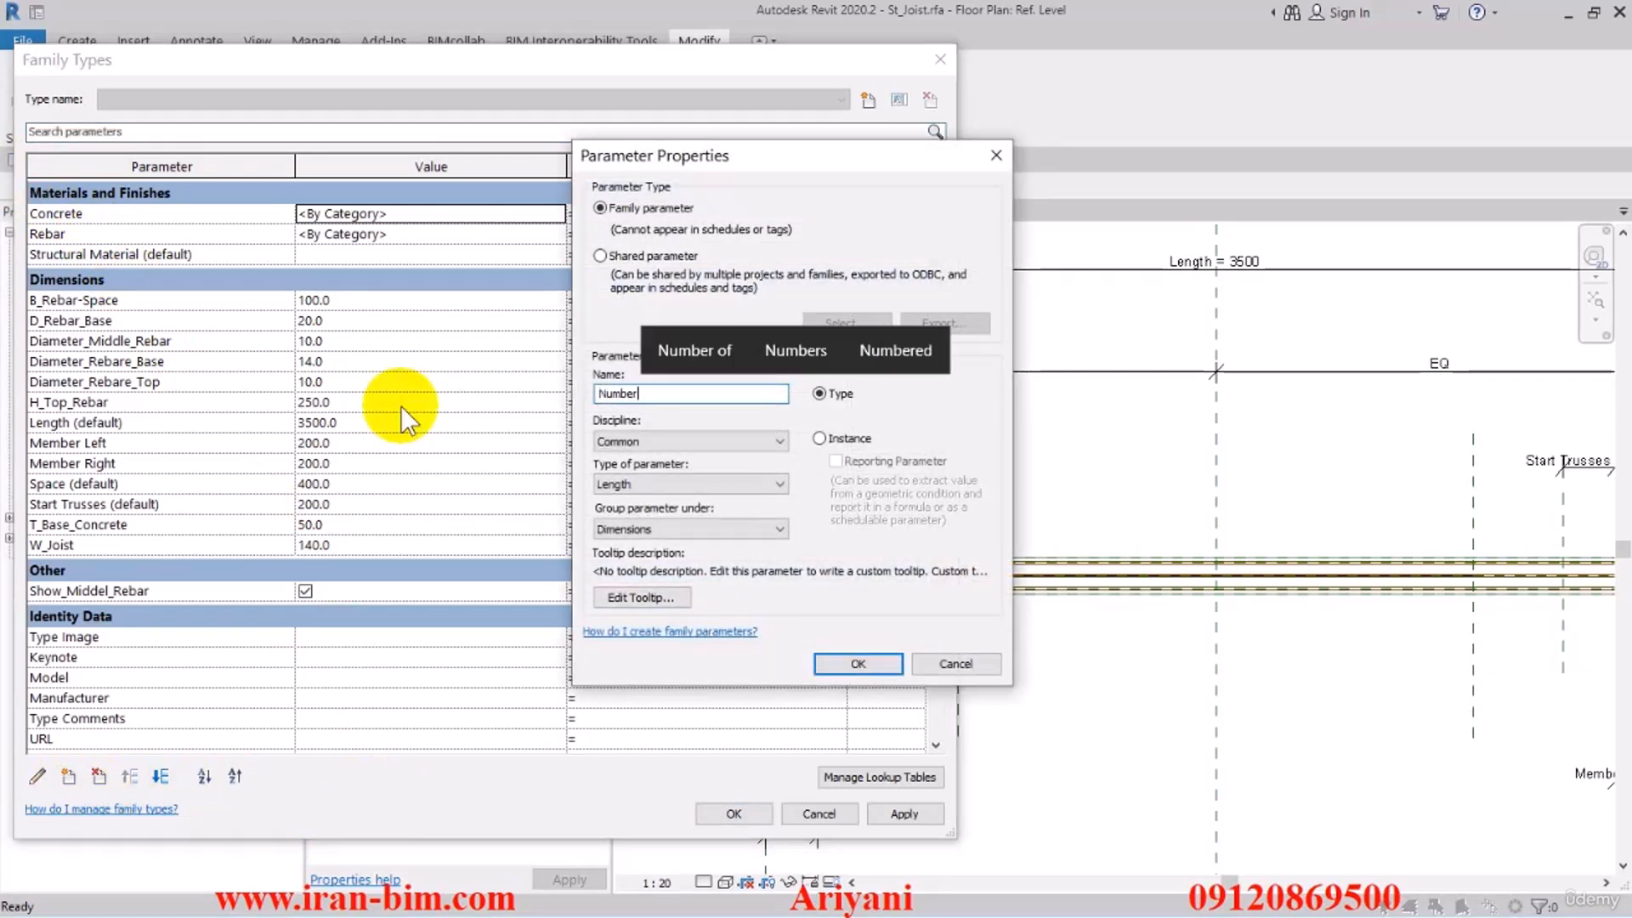
text( Tr)
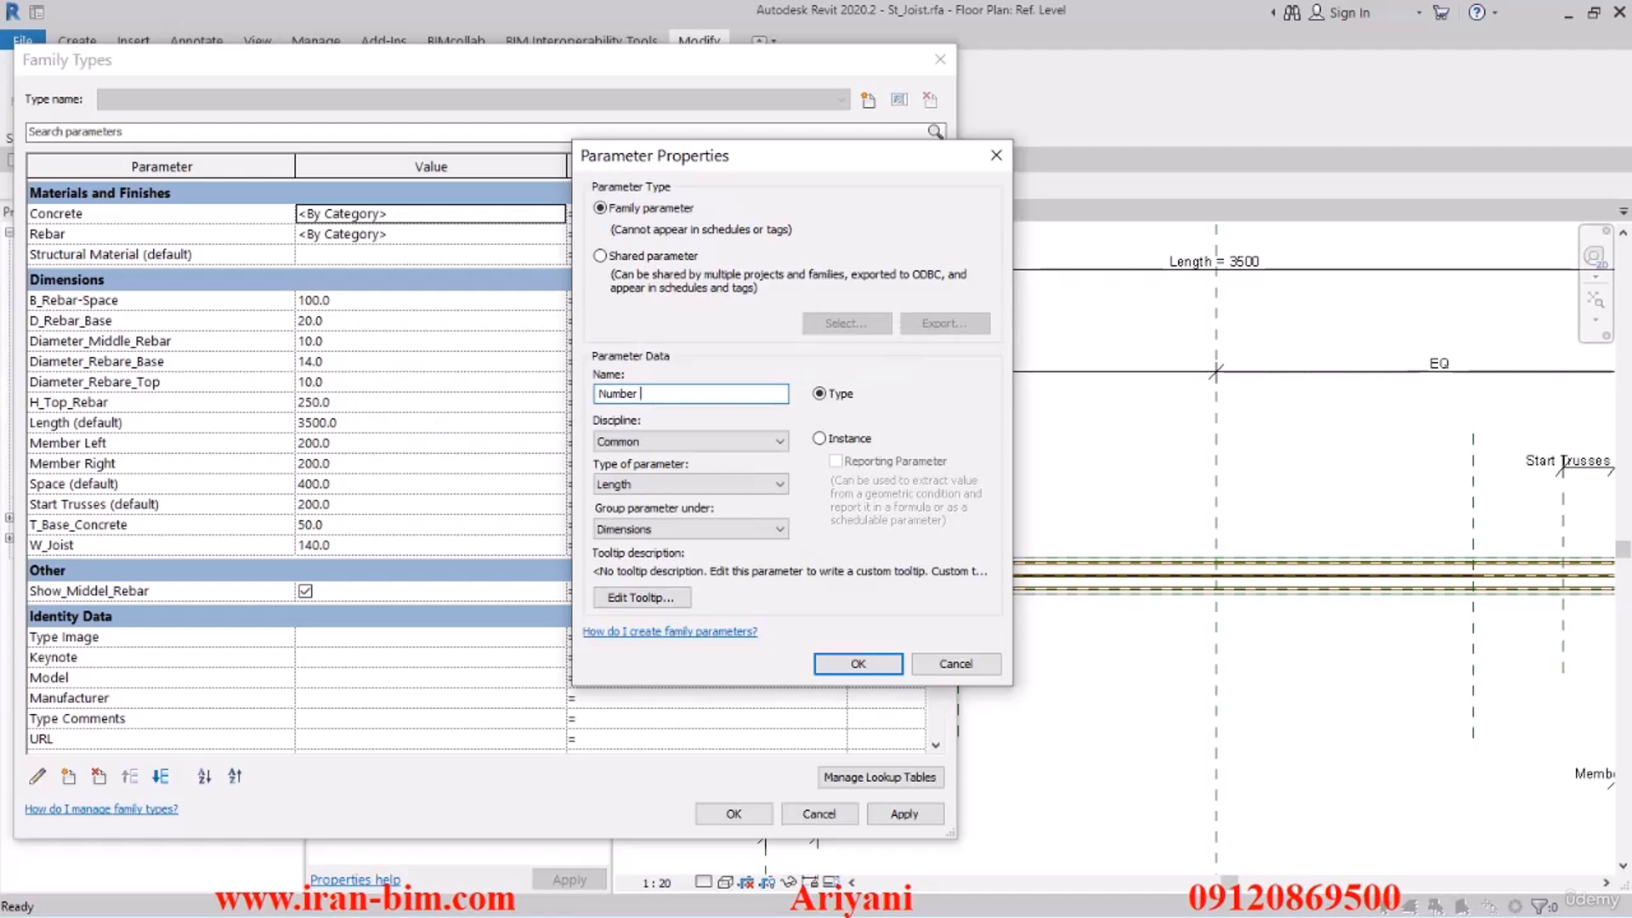
text(usses)
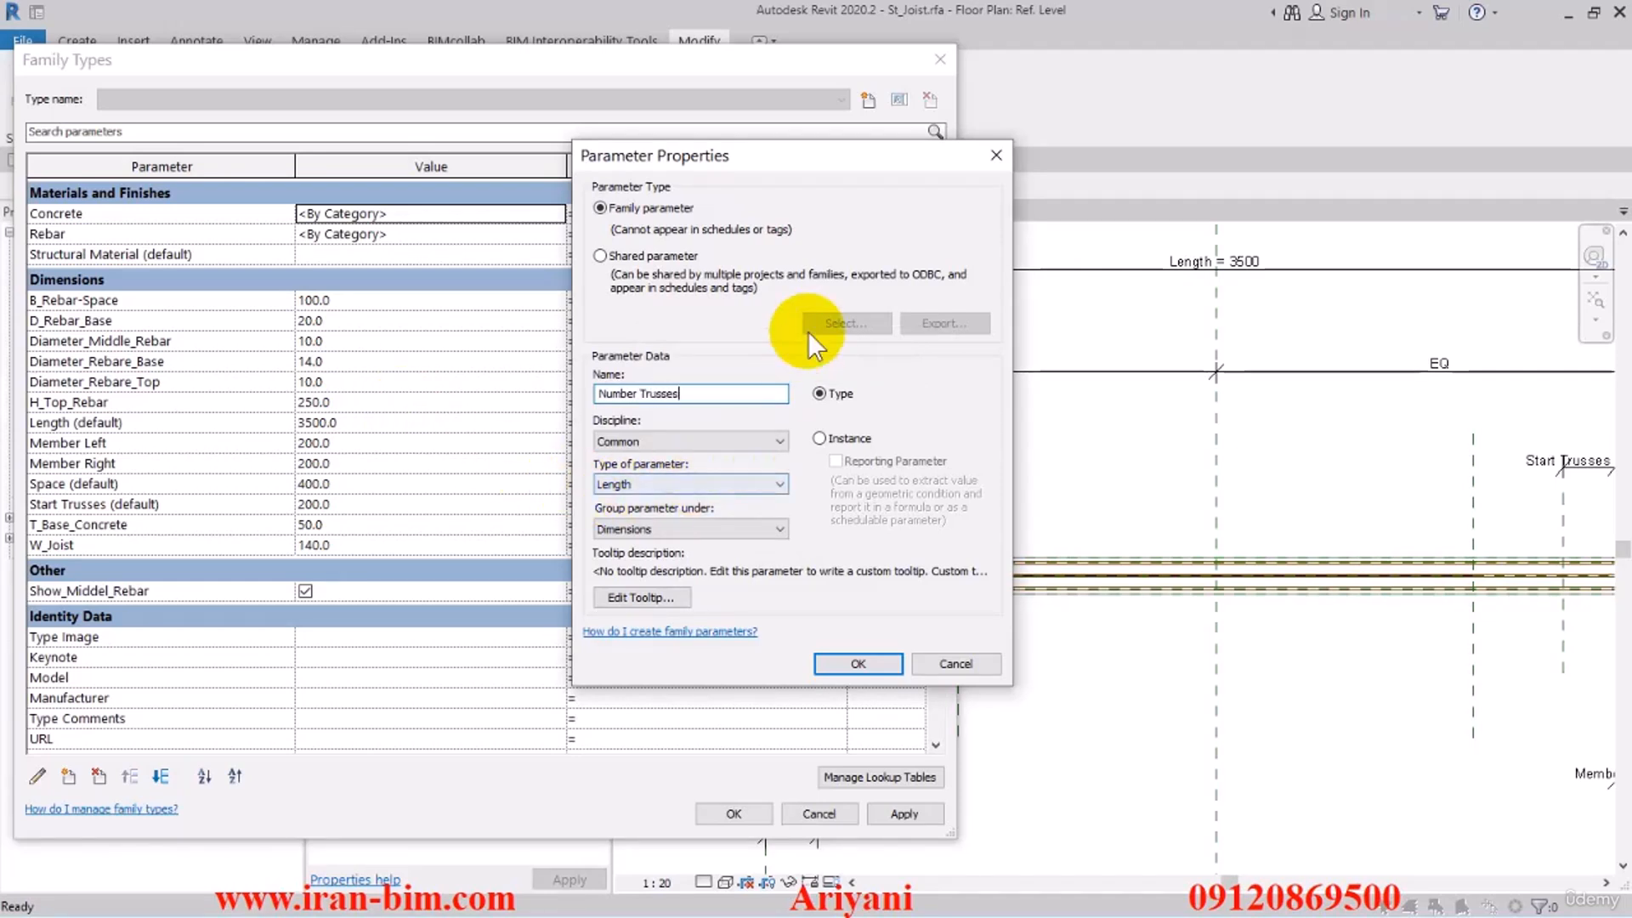
click(820, 440)
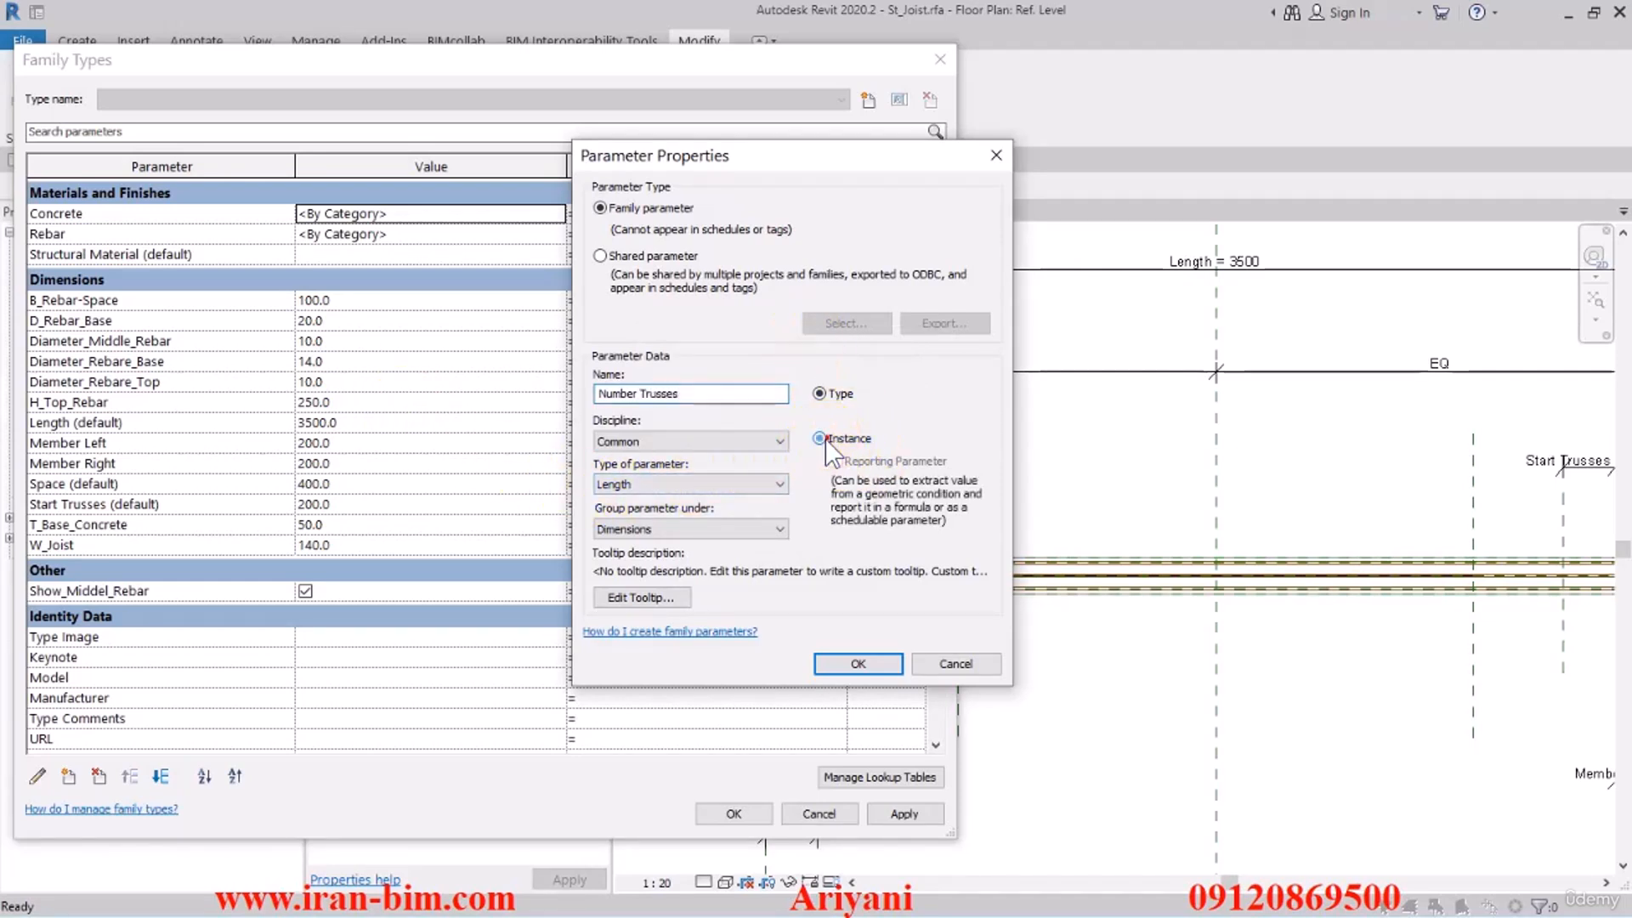
click(677, 477)
click(650, 510)
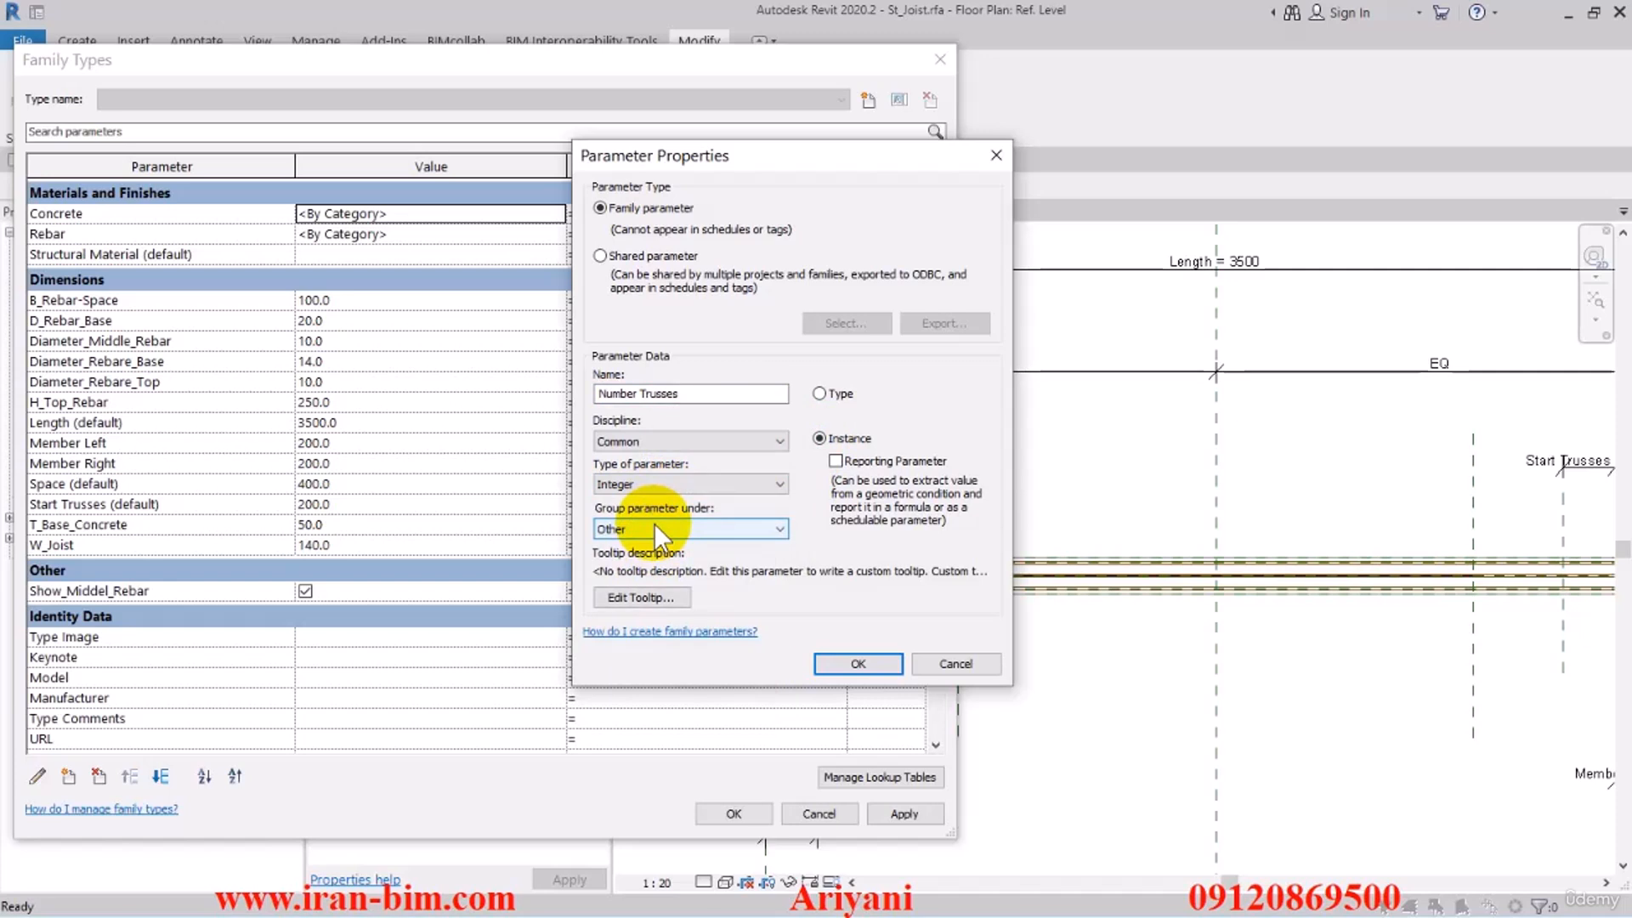
click(655, 527)
click(655, 527)
click(654, 522)
click(654, 522)
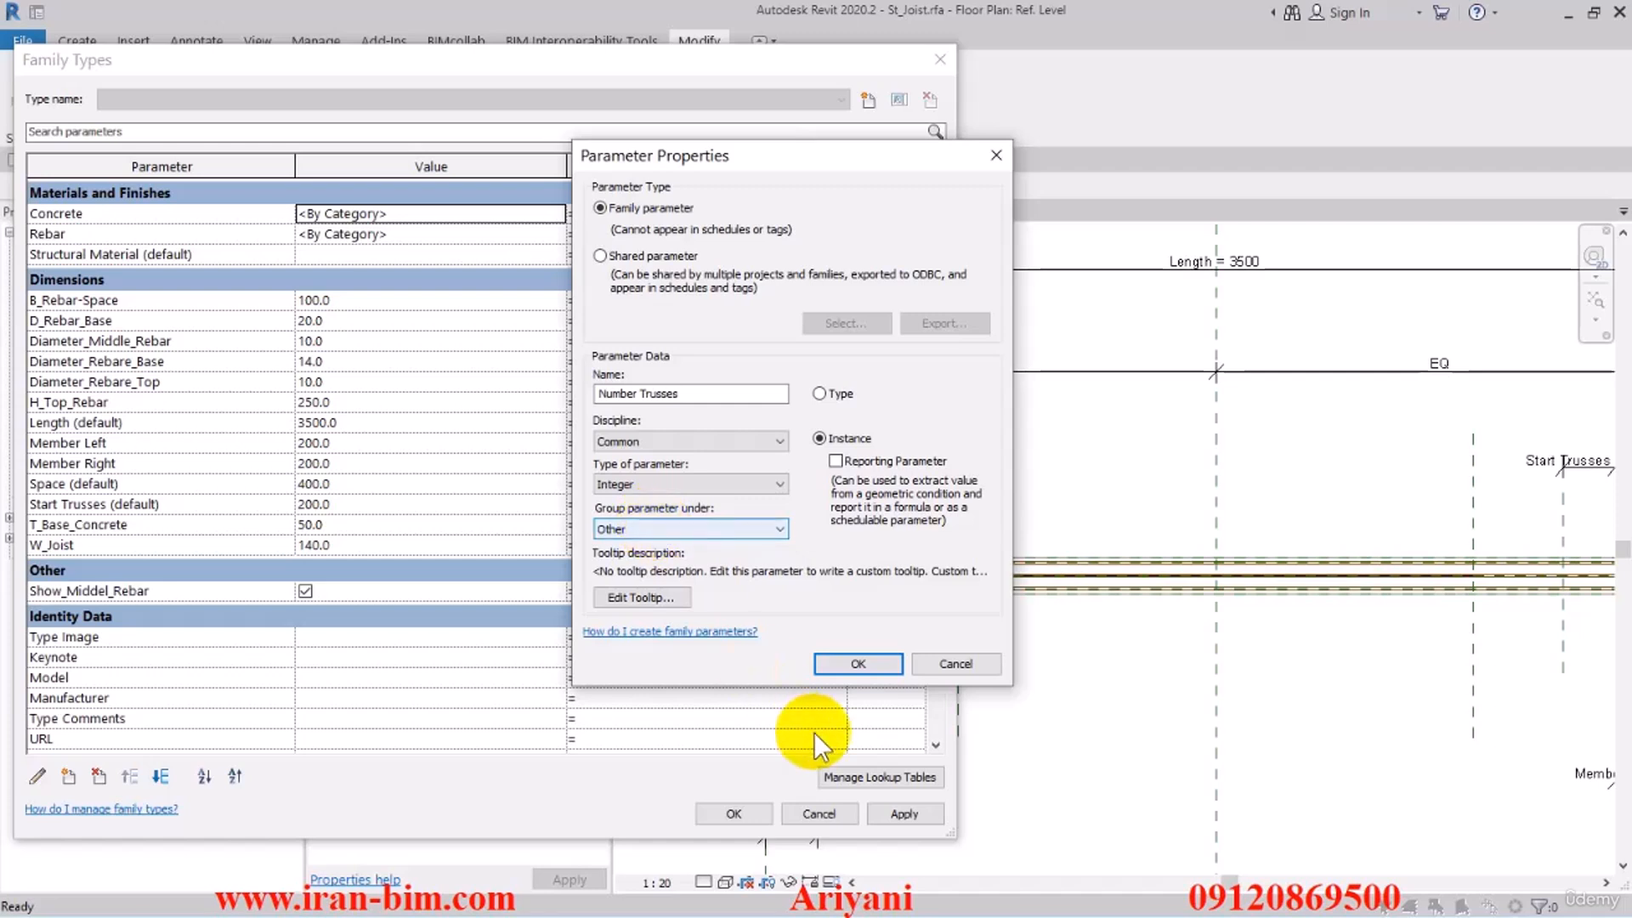
click(857, 663)
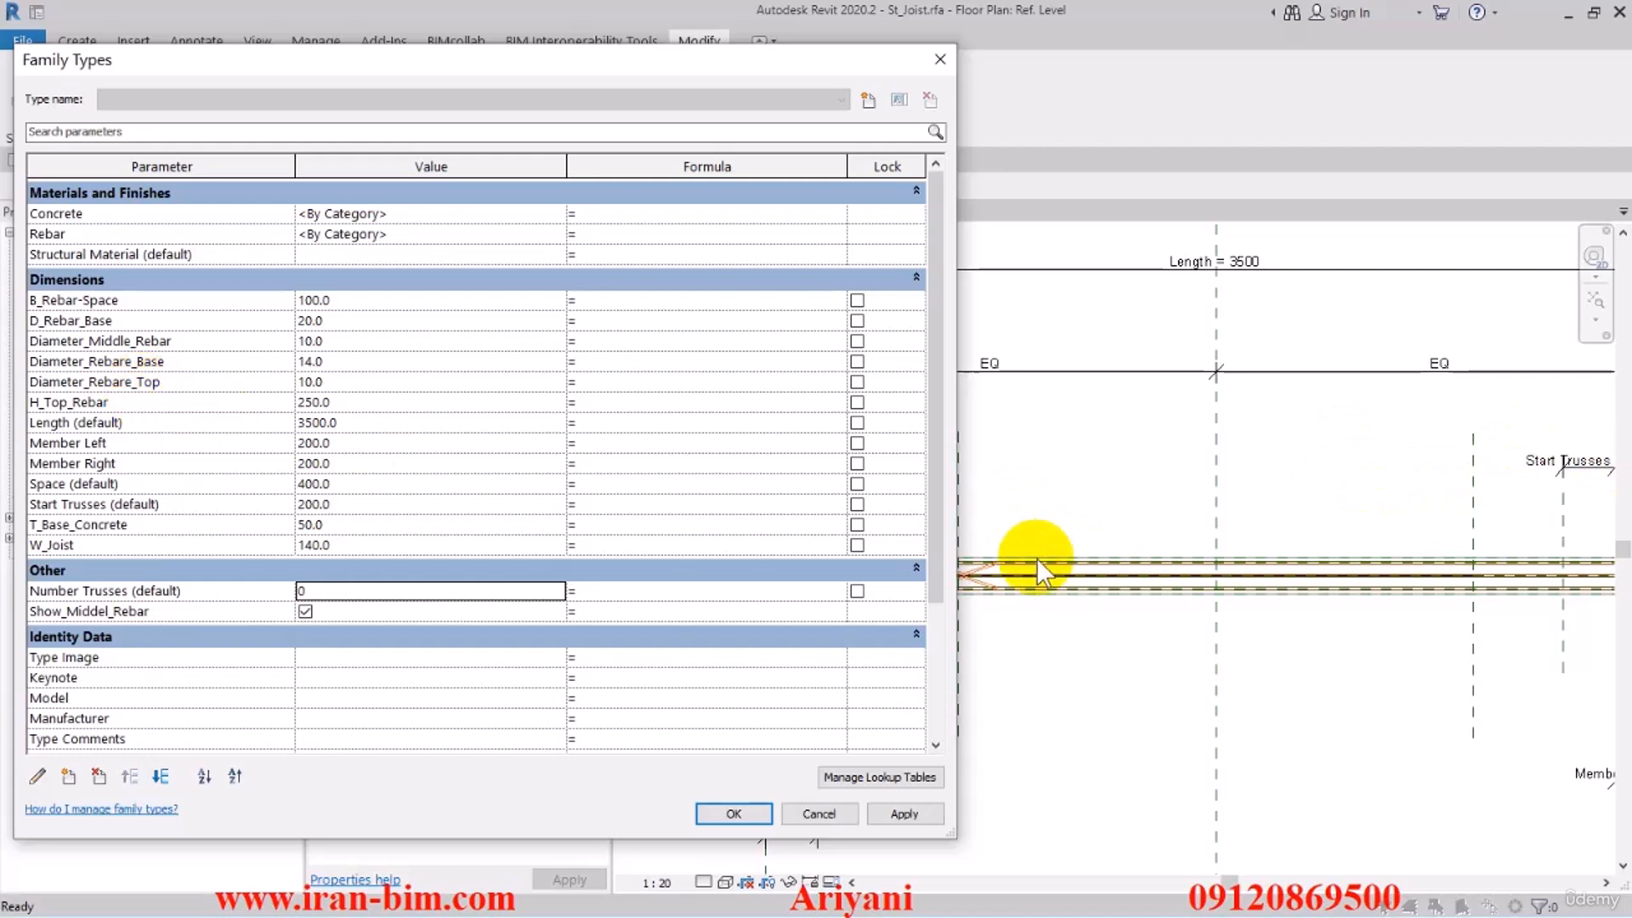
Give Number Trusses the formula (Length-(2*Start Trusses))/Space and accept the family types
click(606, 591)
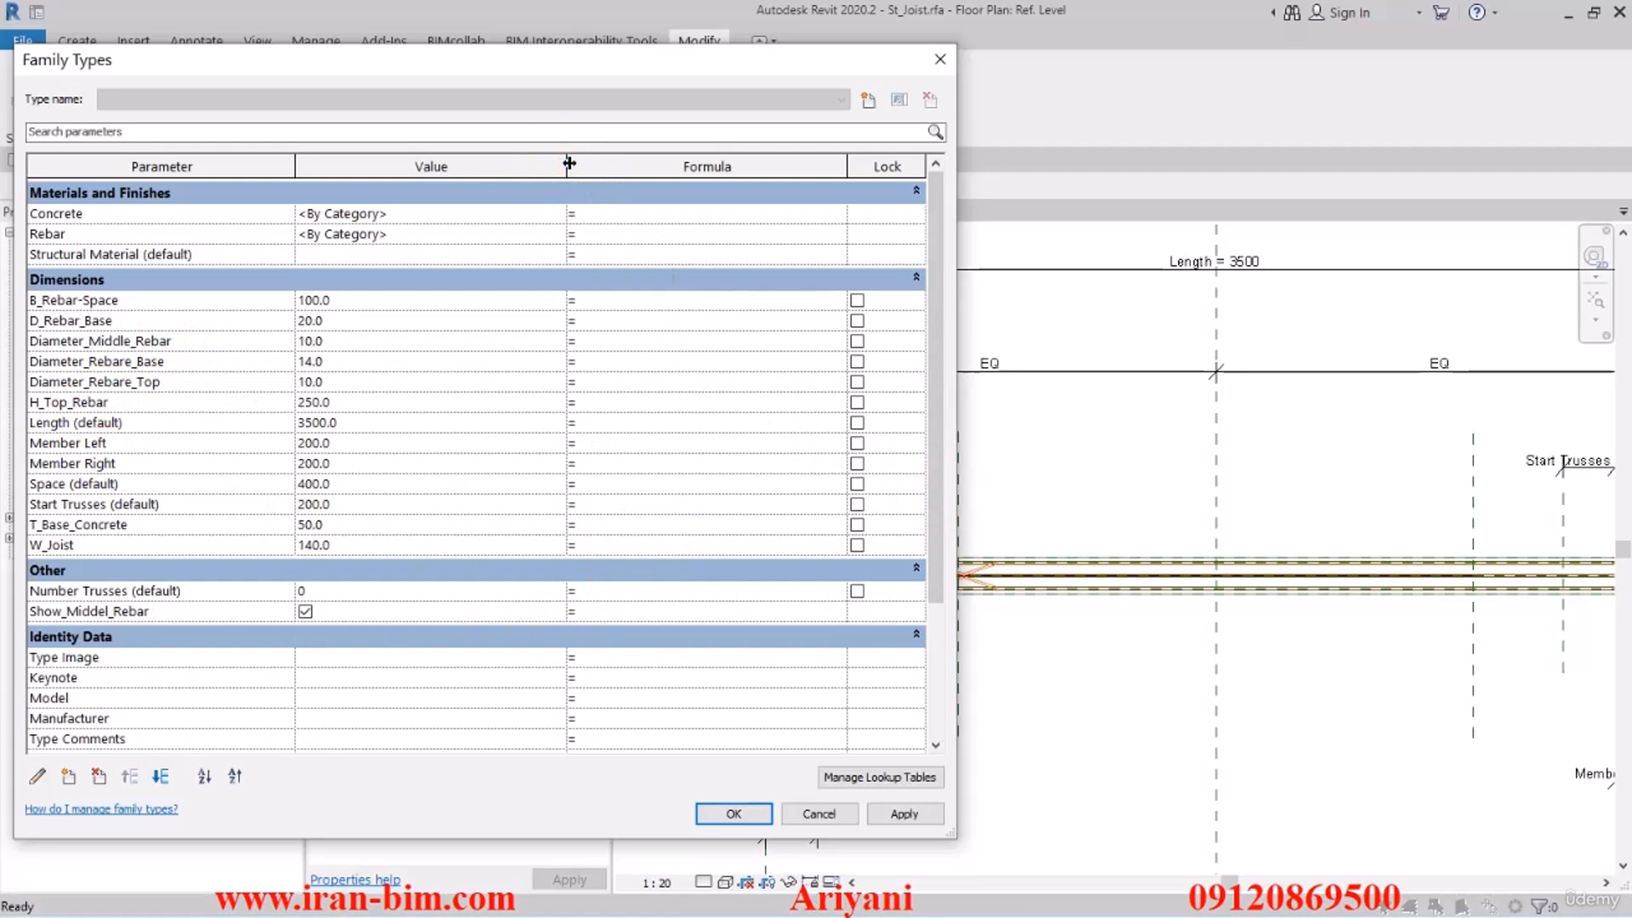
drag(570, 163, 442, 163)
click(496, 591)
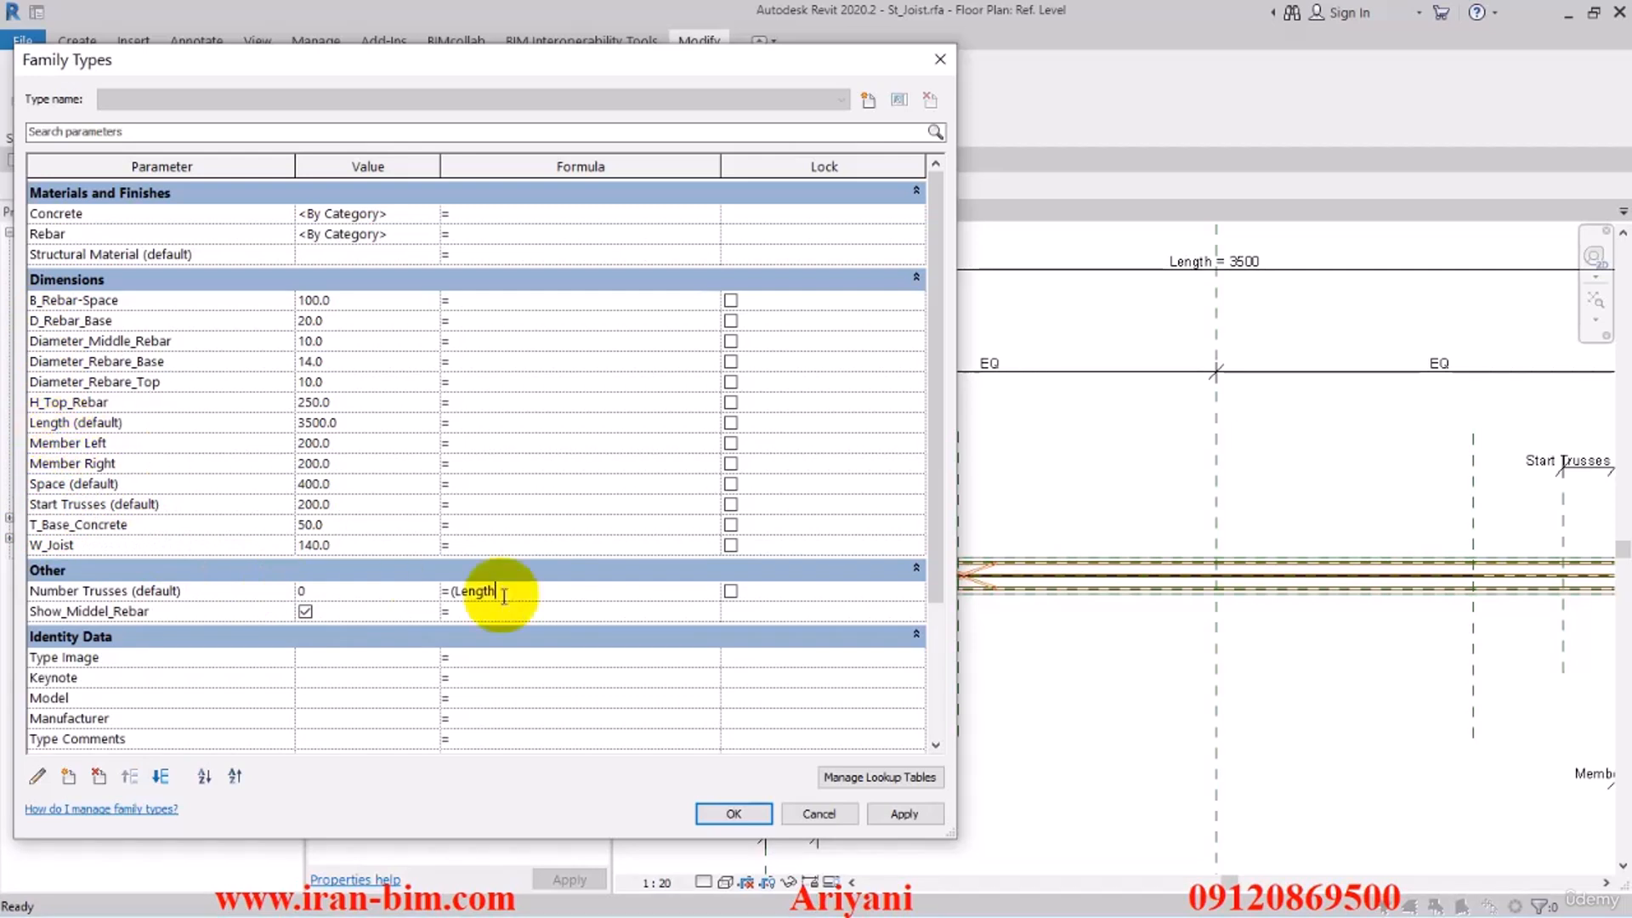
text(-()
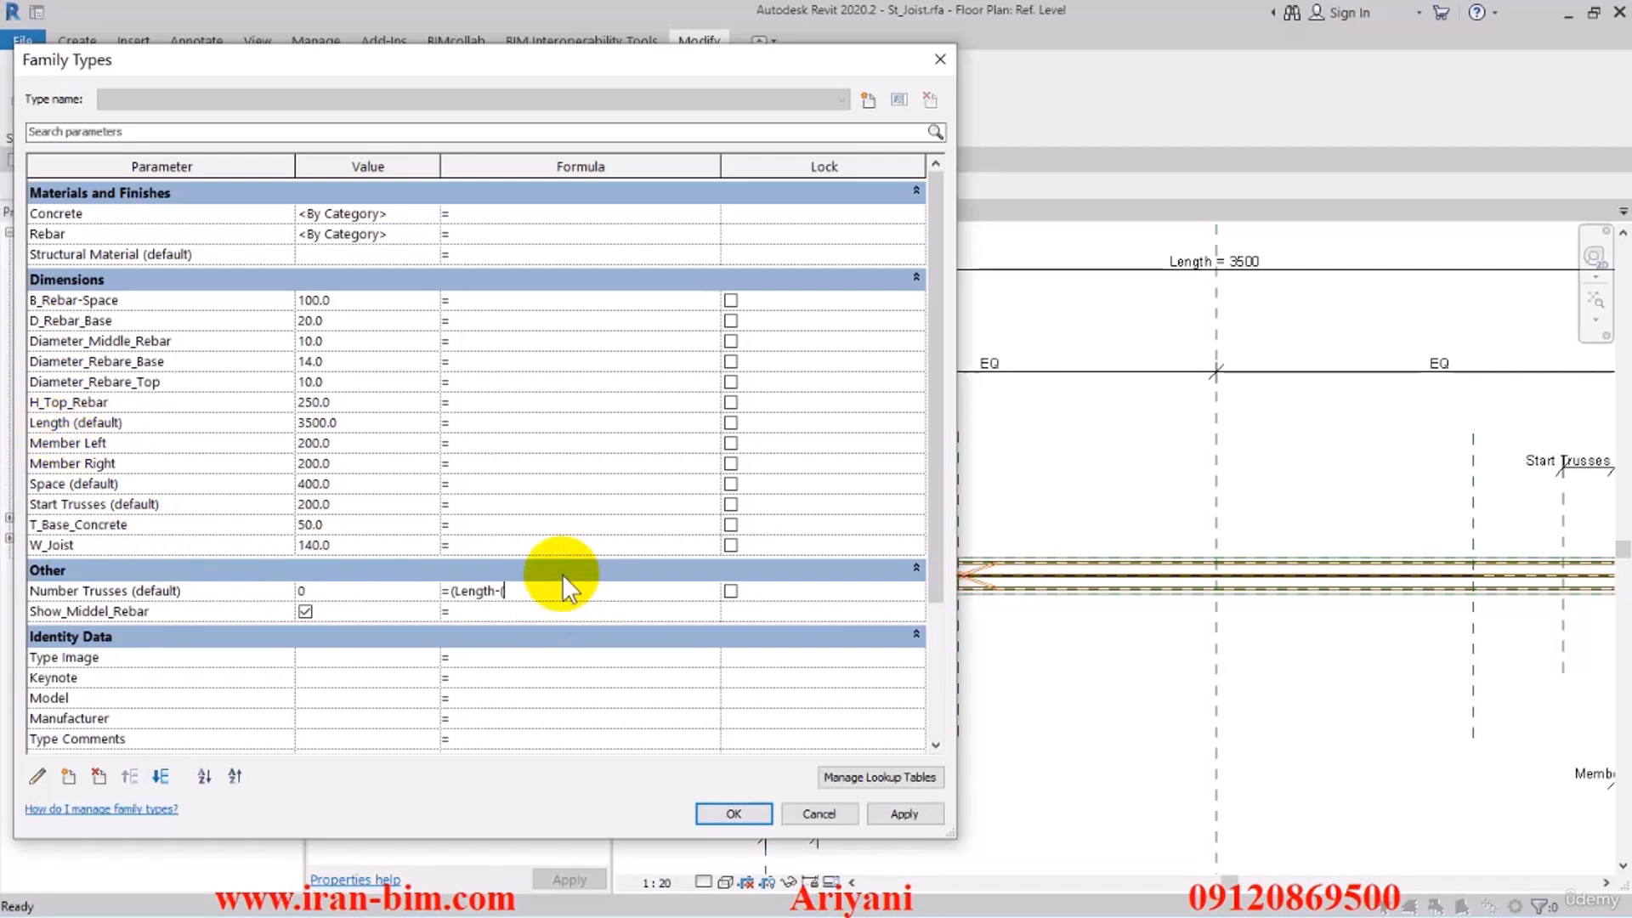
text(2*Start Trusses))/Space)
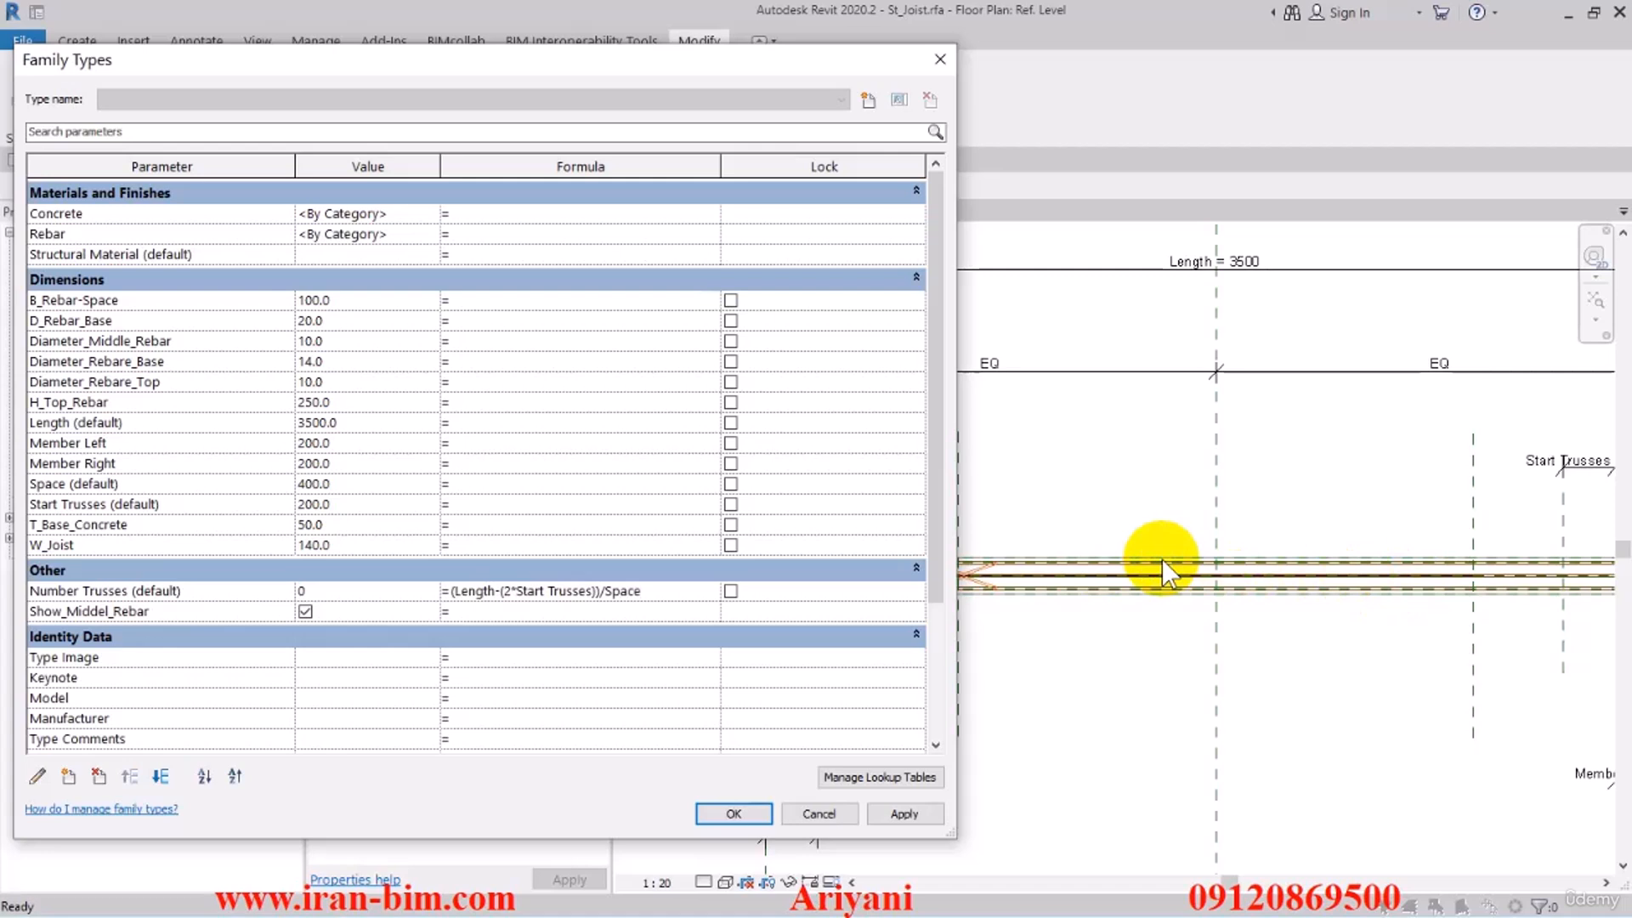
click(561, 463)
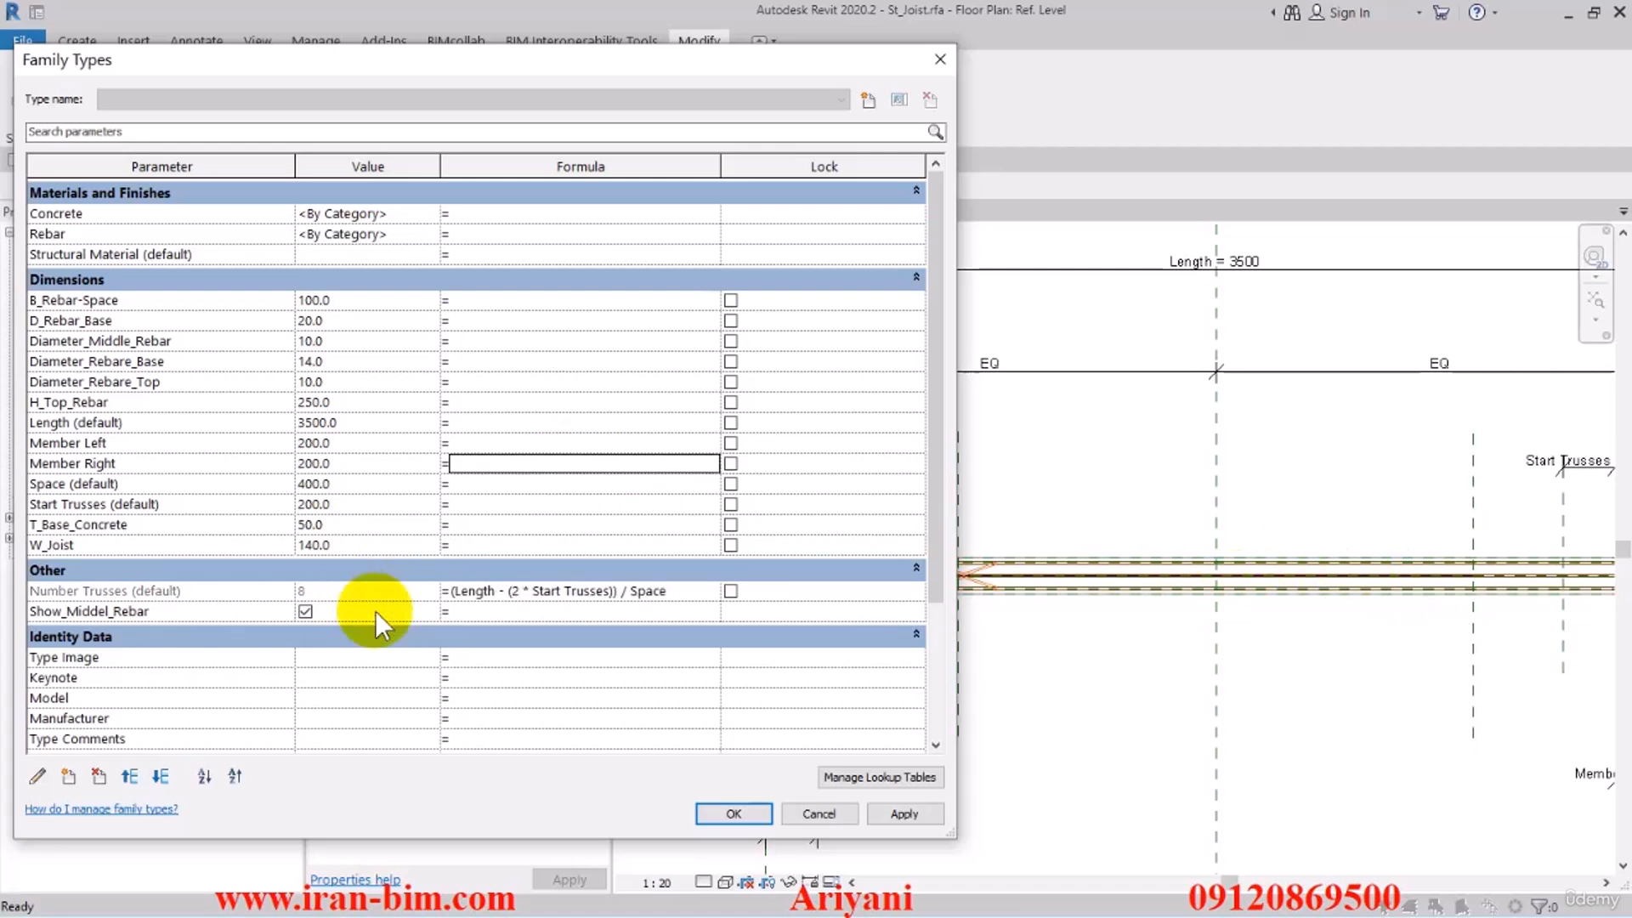
click(58, 422)
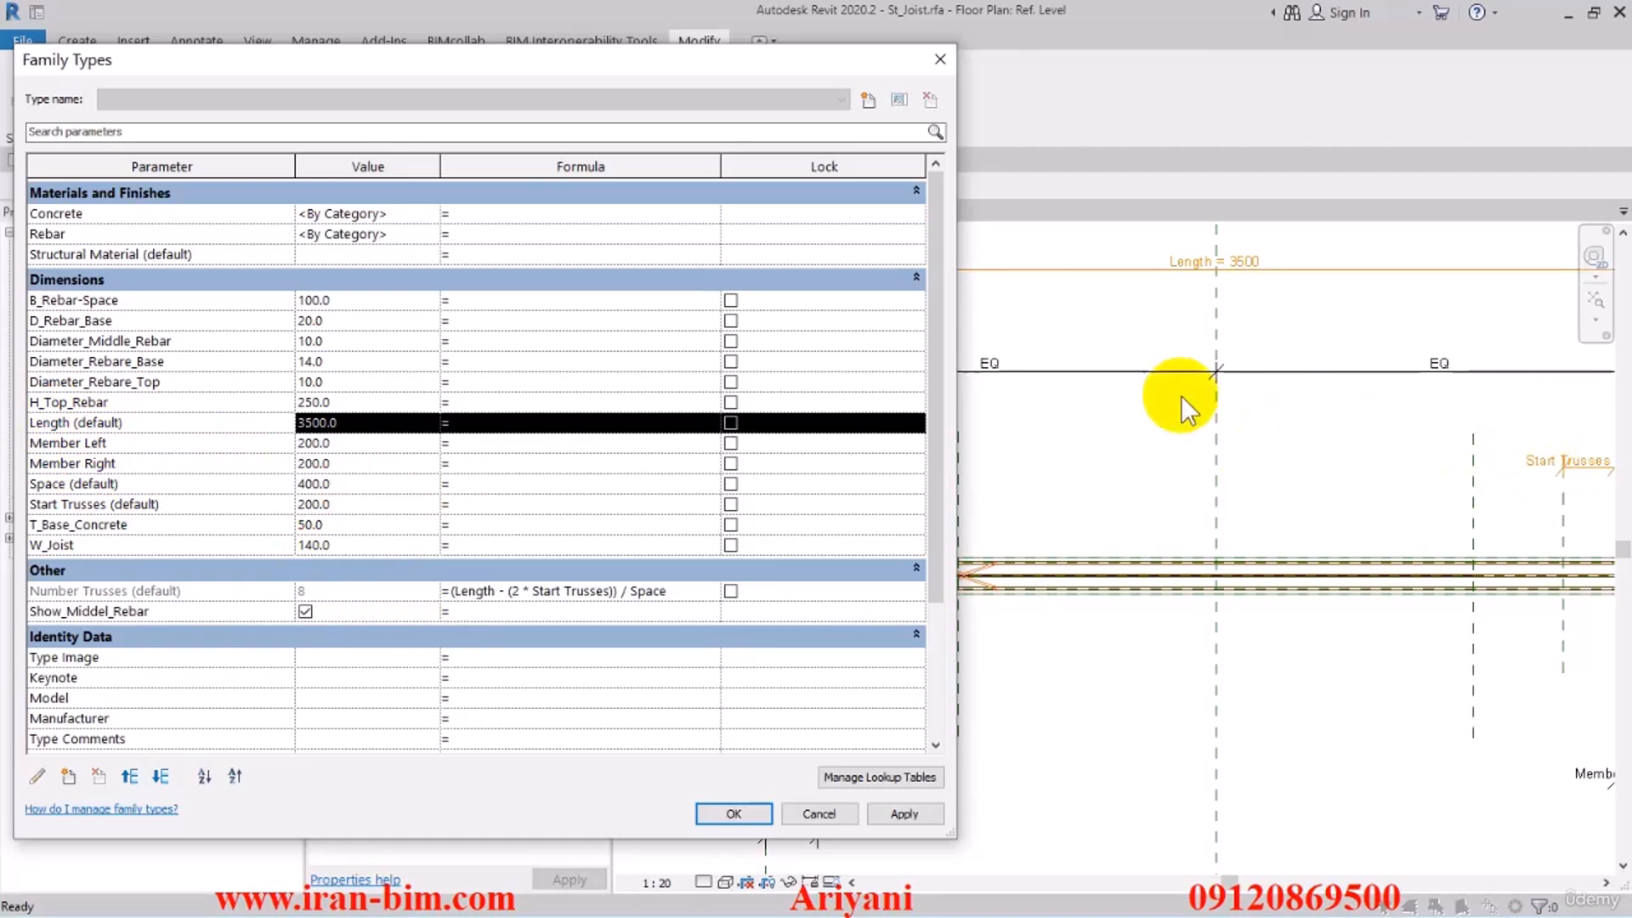
click(739, 812)
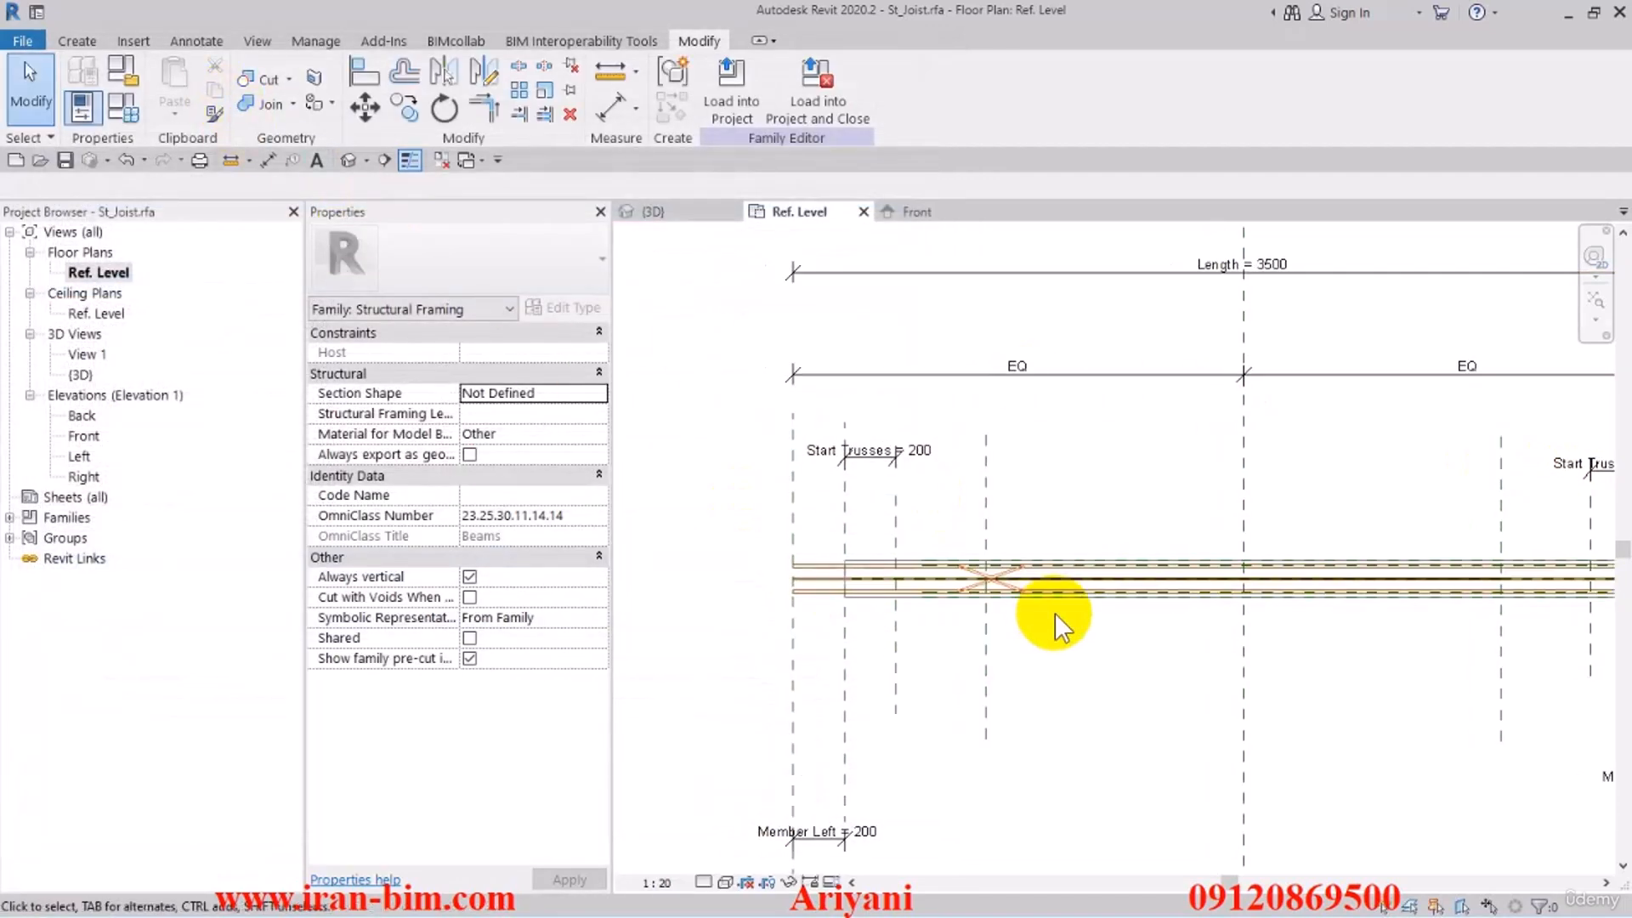
Align the centre of the A_Part_of_Joist truss component to the left Start Trusses reference plane
click(1001, 584)
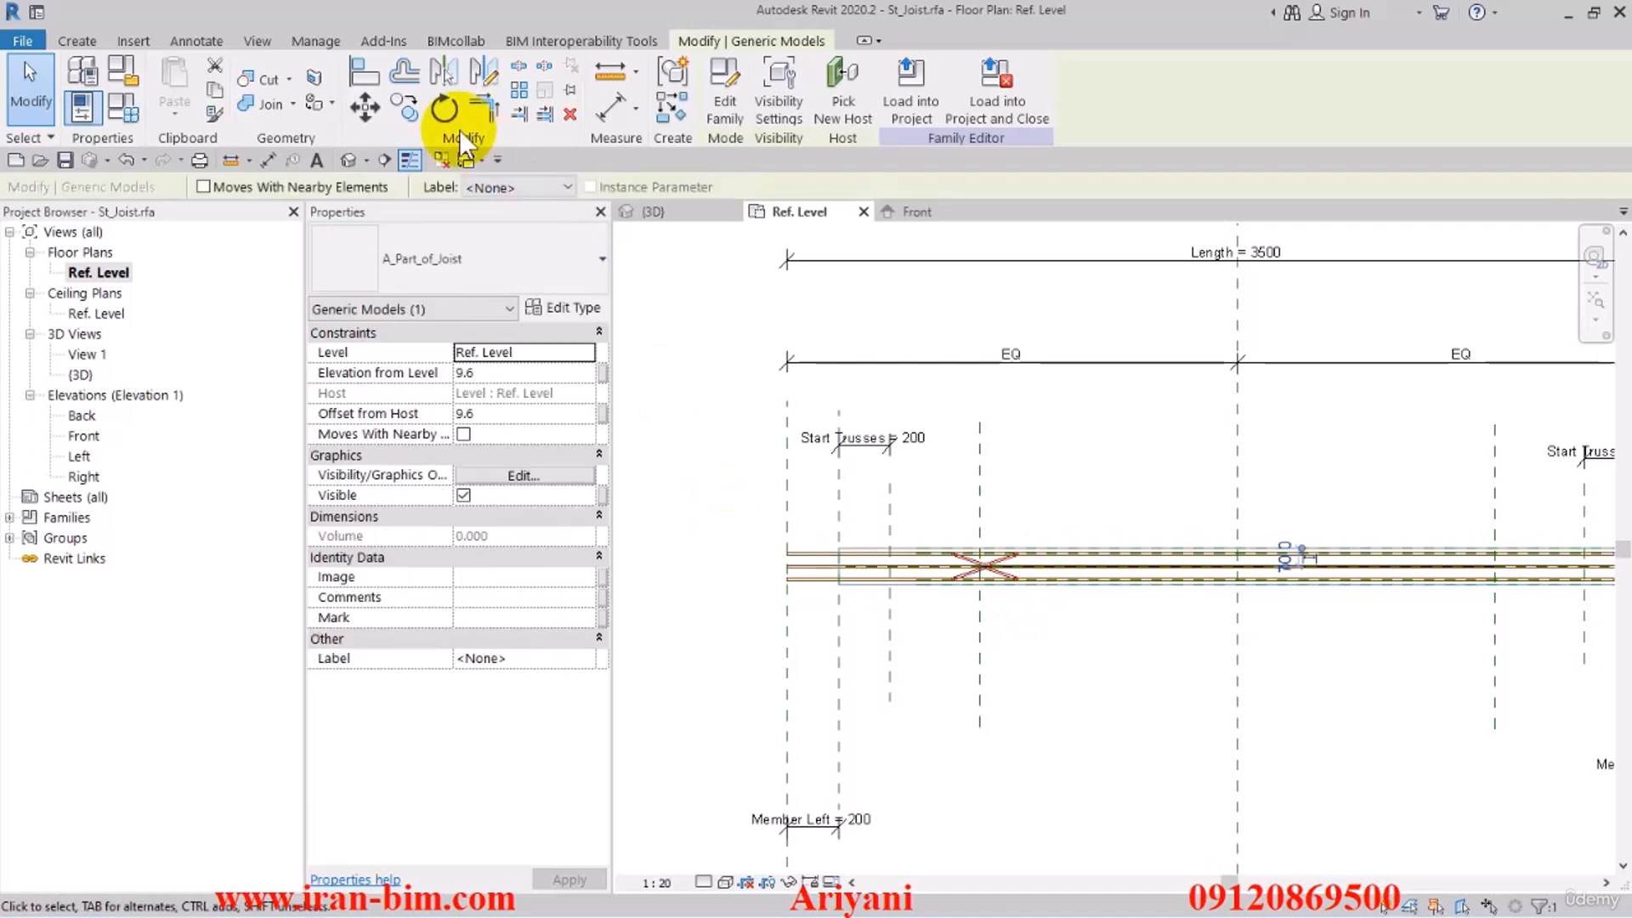
click(364, 75)
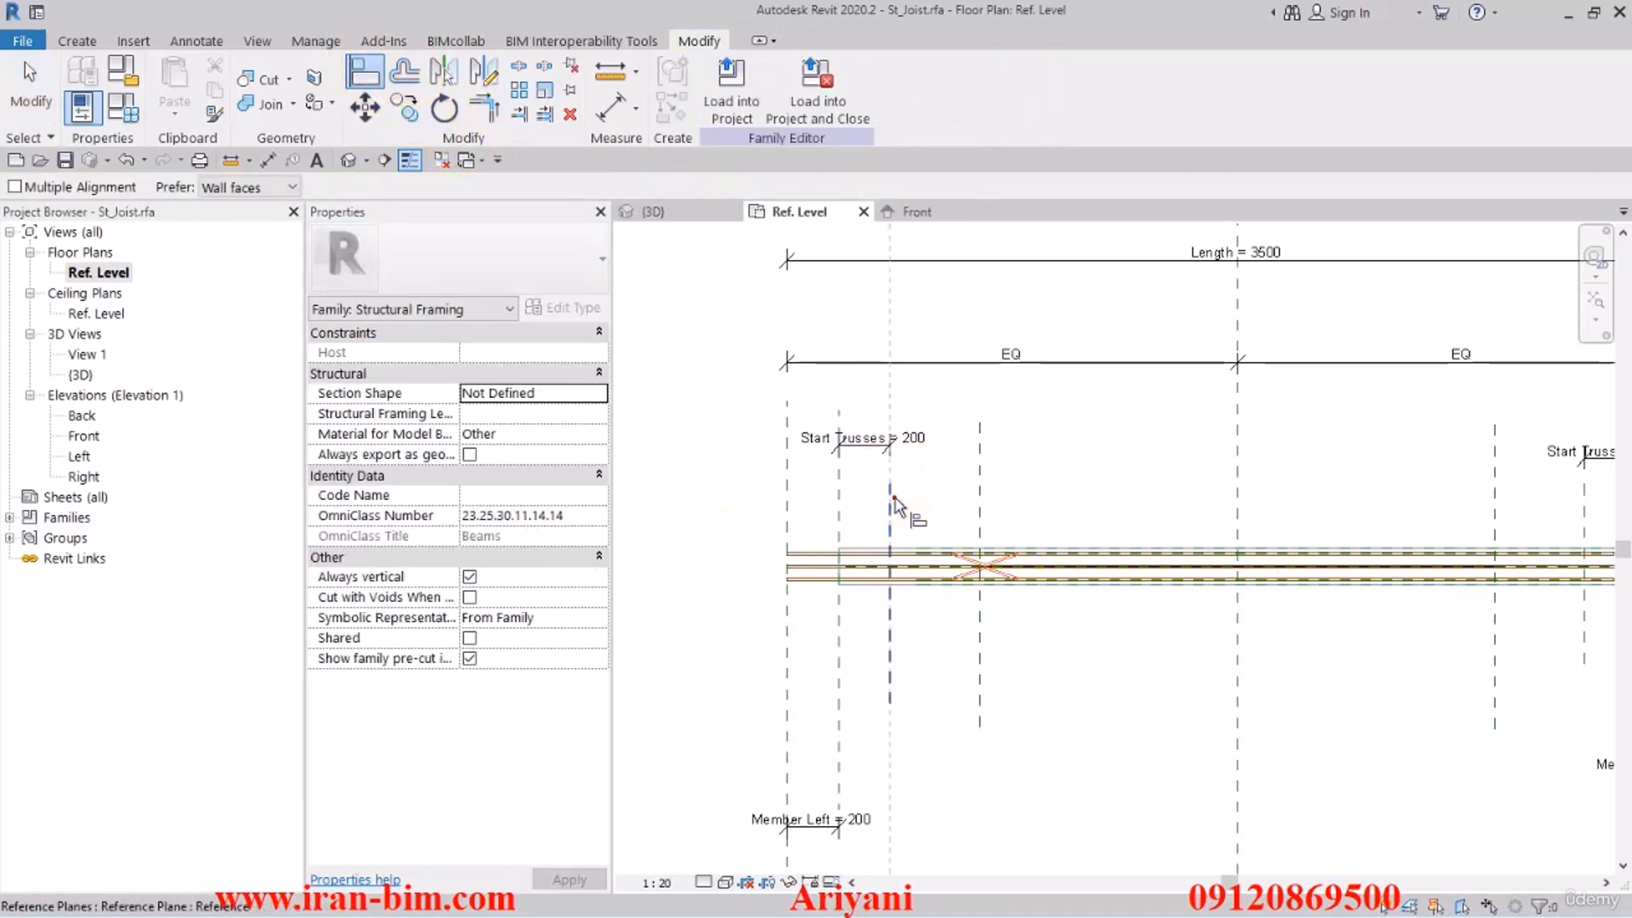
click(980, 544)
click(980, 583)
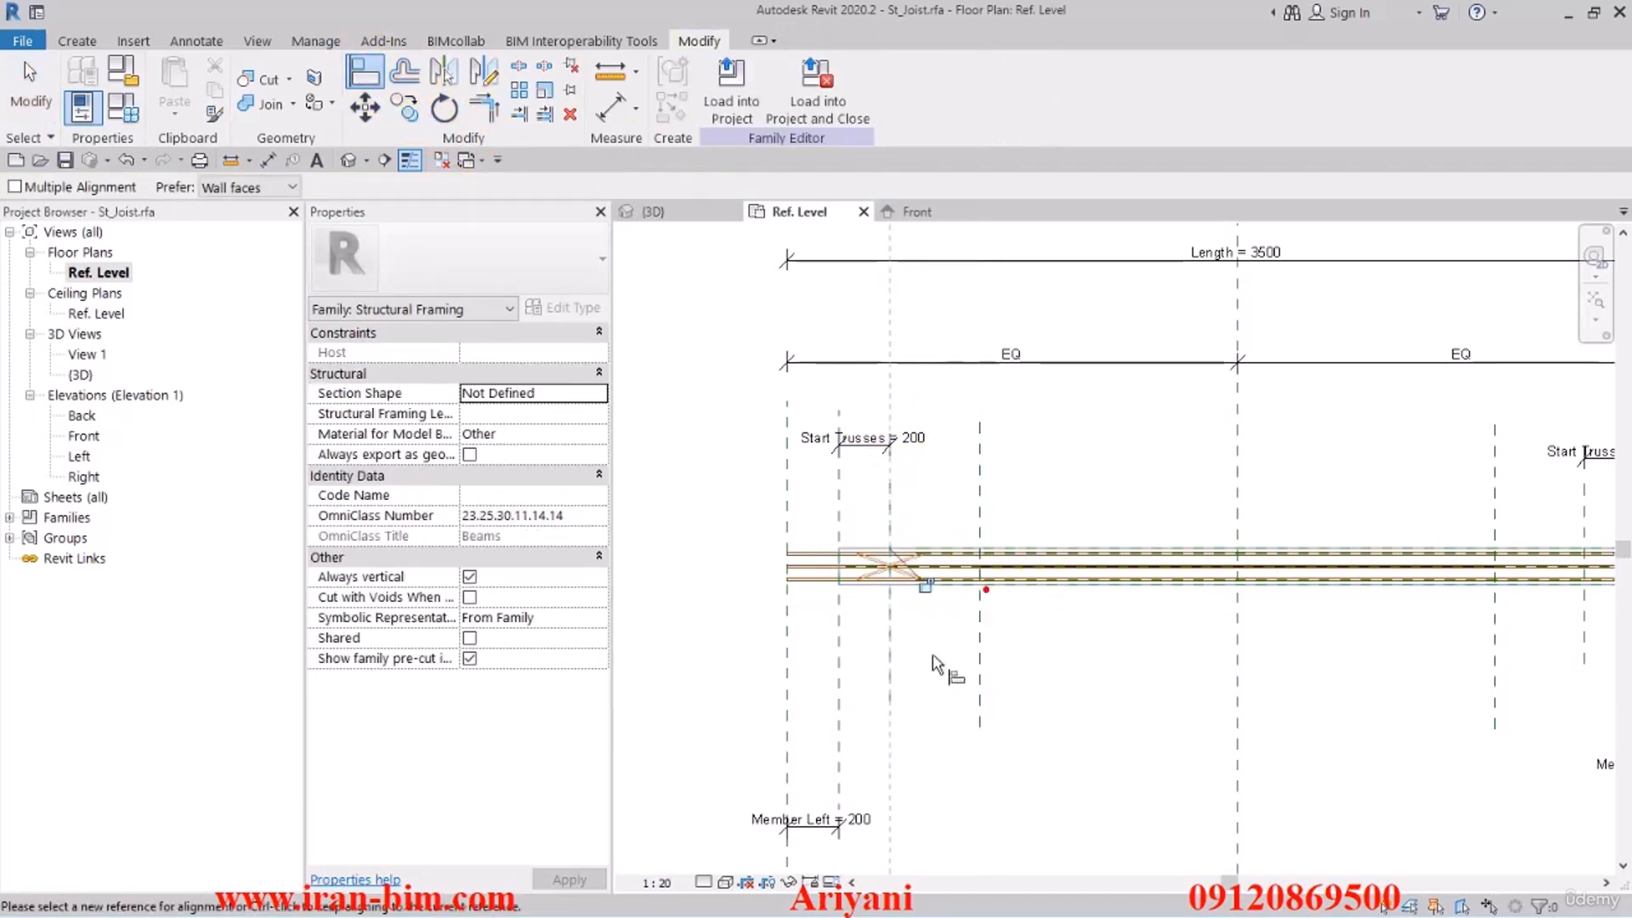
click(30, 82)
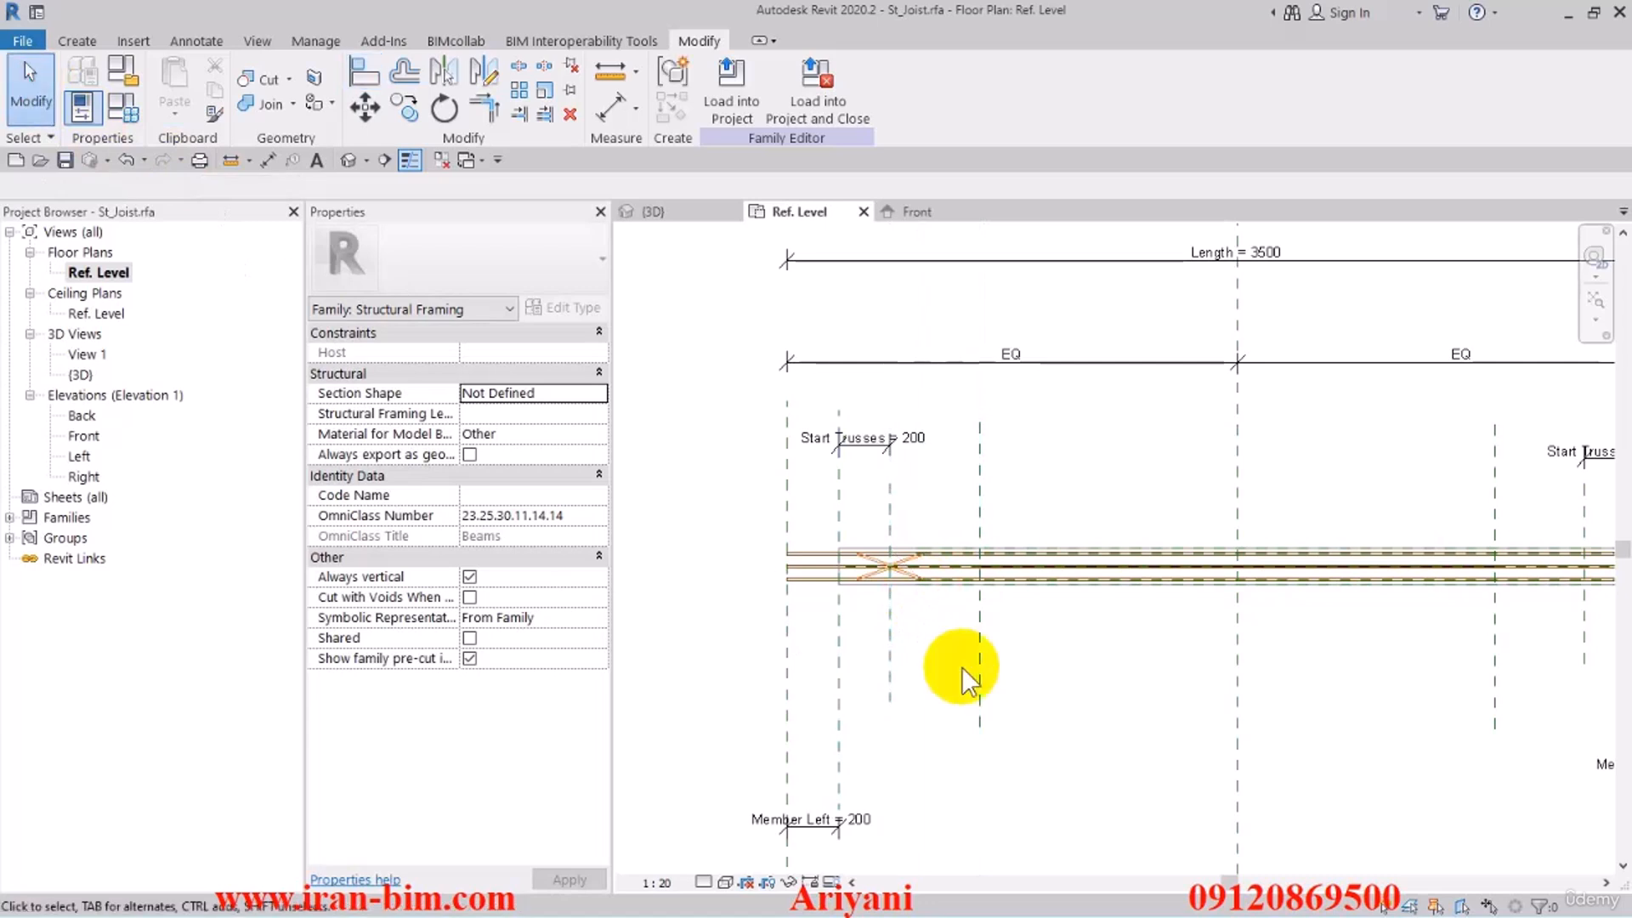
Open the Front elevation and test whether the truss component is locked to its vertical reference plane by nudging it sideways
double_click(83, 435)
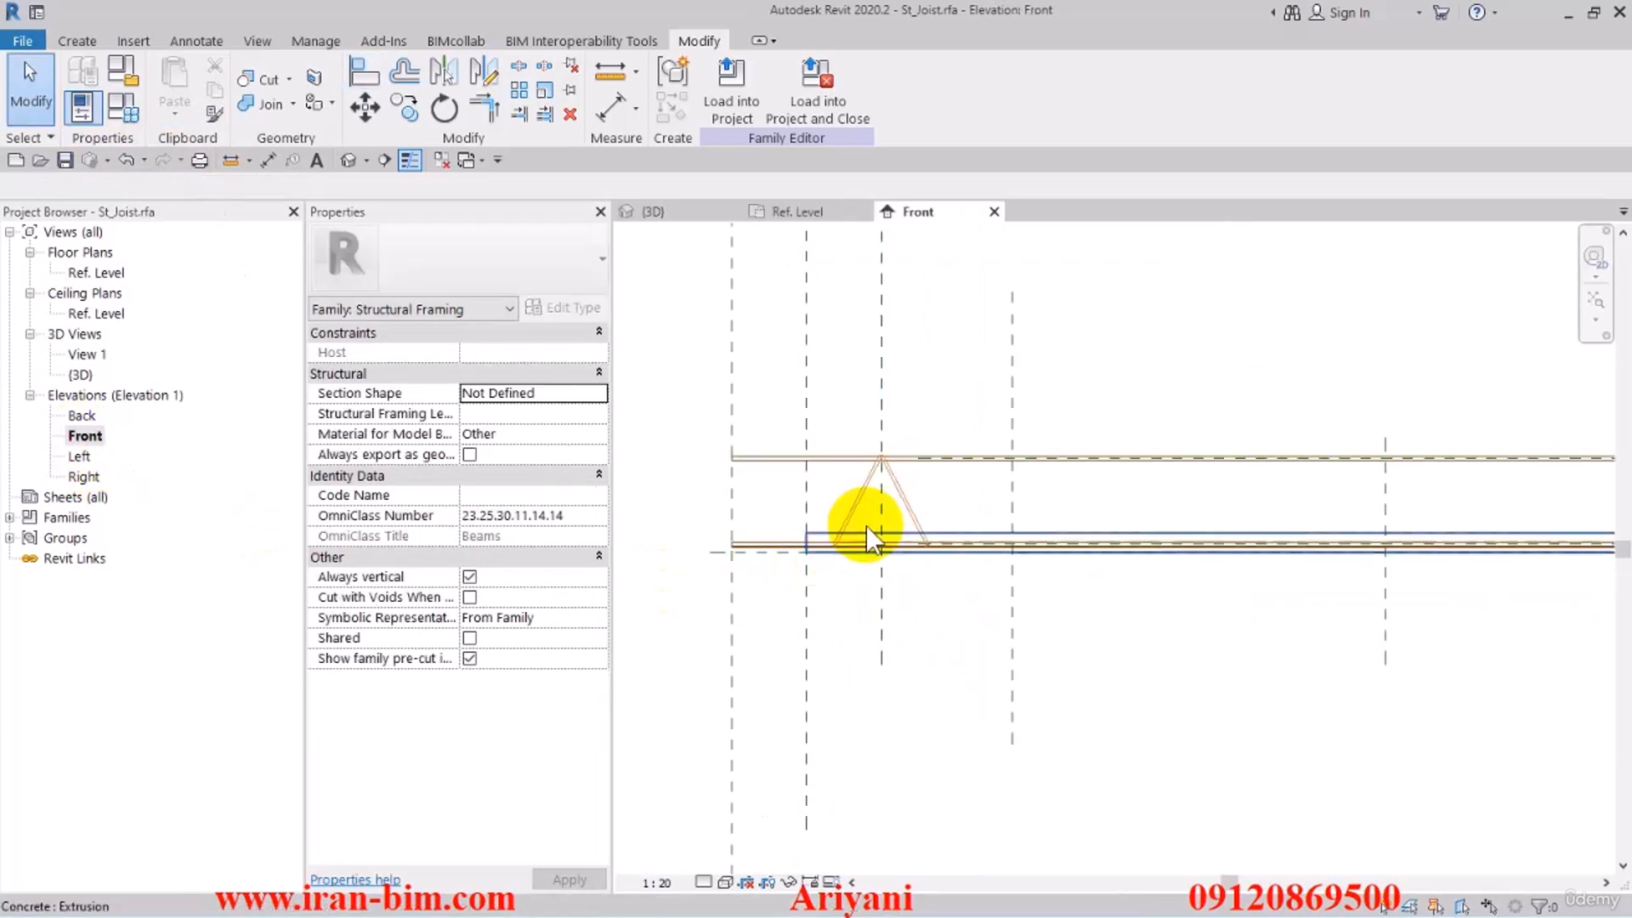
click(364, 73)
click(882, 346)
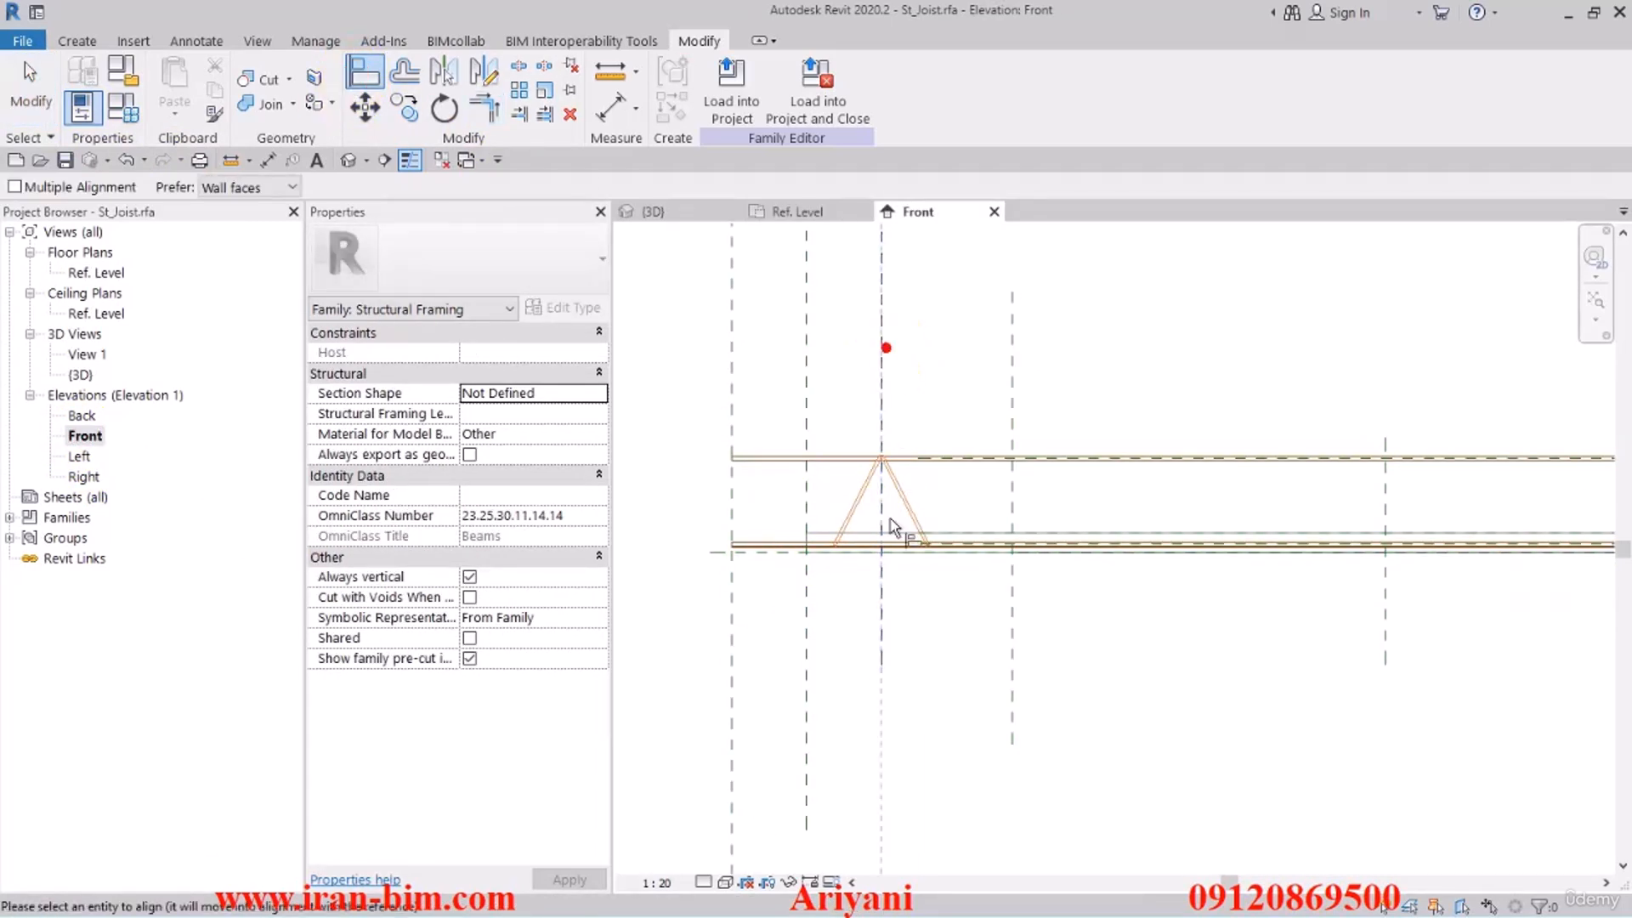
key(Escape)
key(Escape)
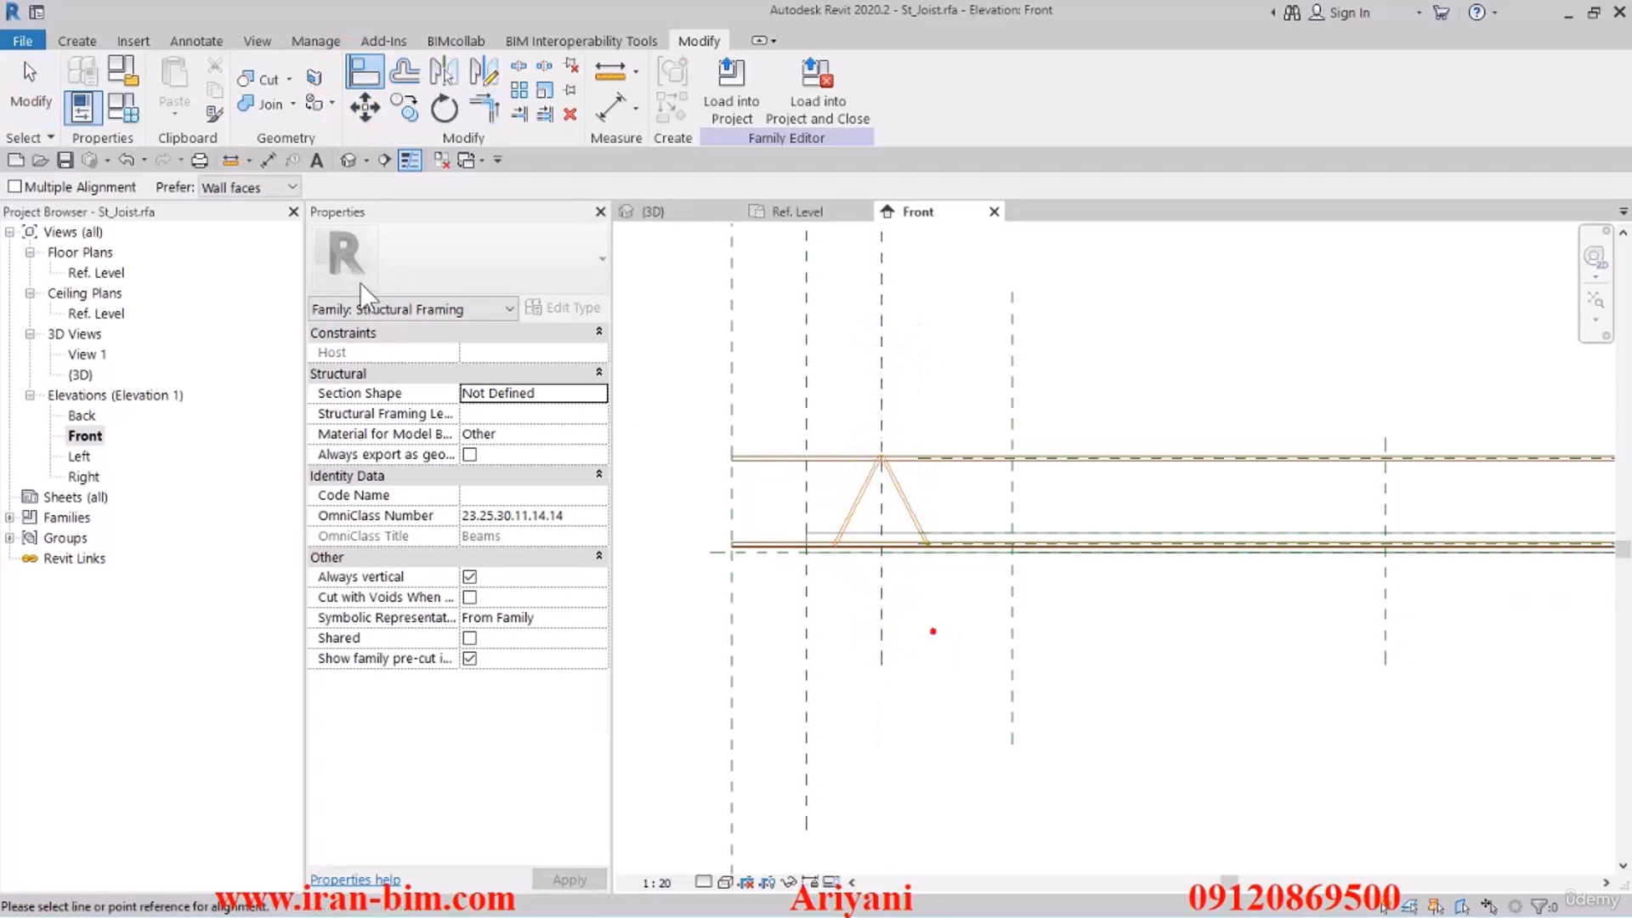
click(854, 489)
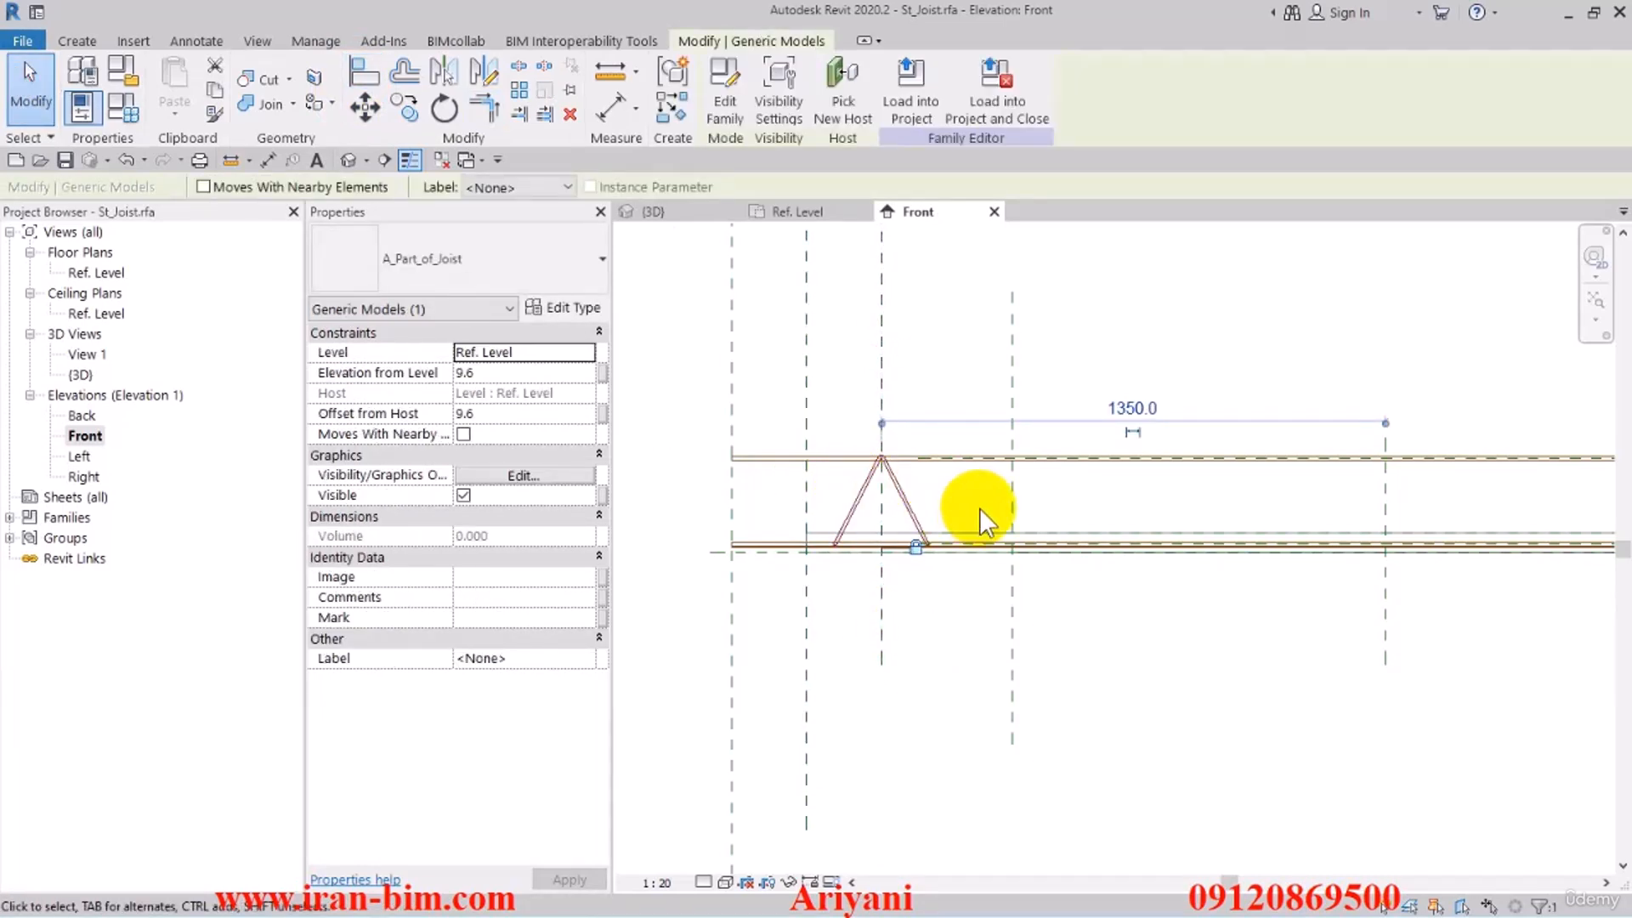
key(Left)
click(1568, 890)
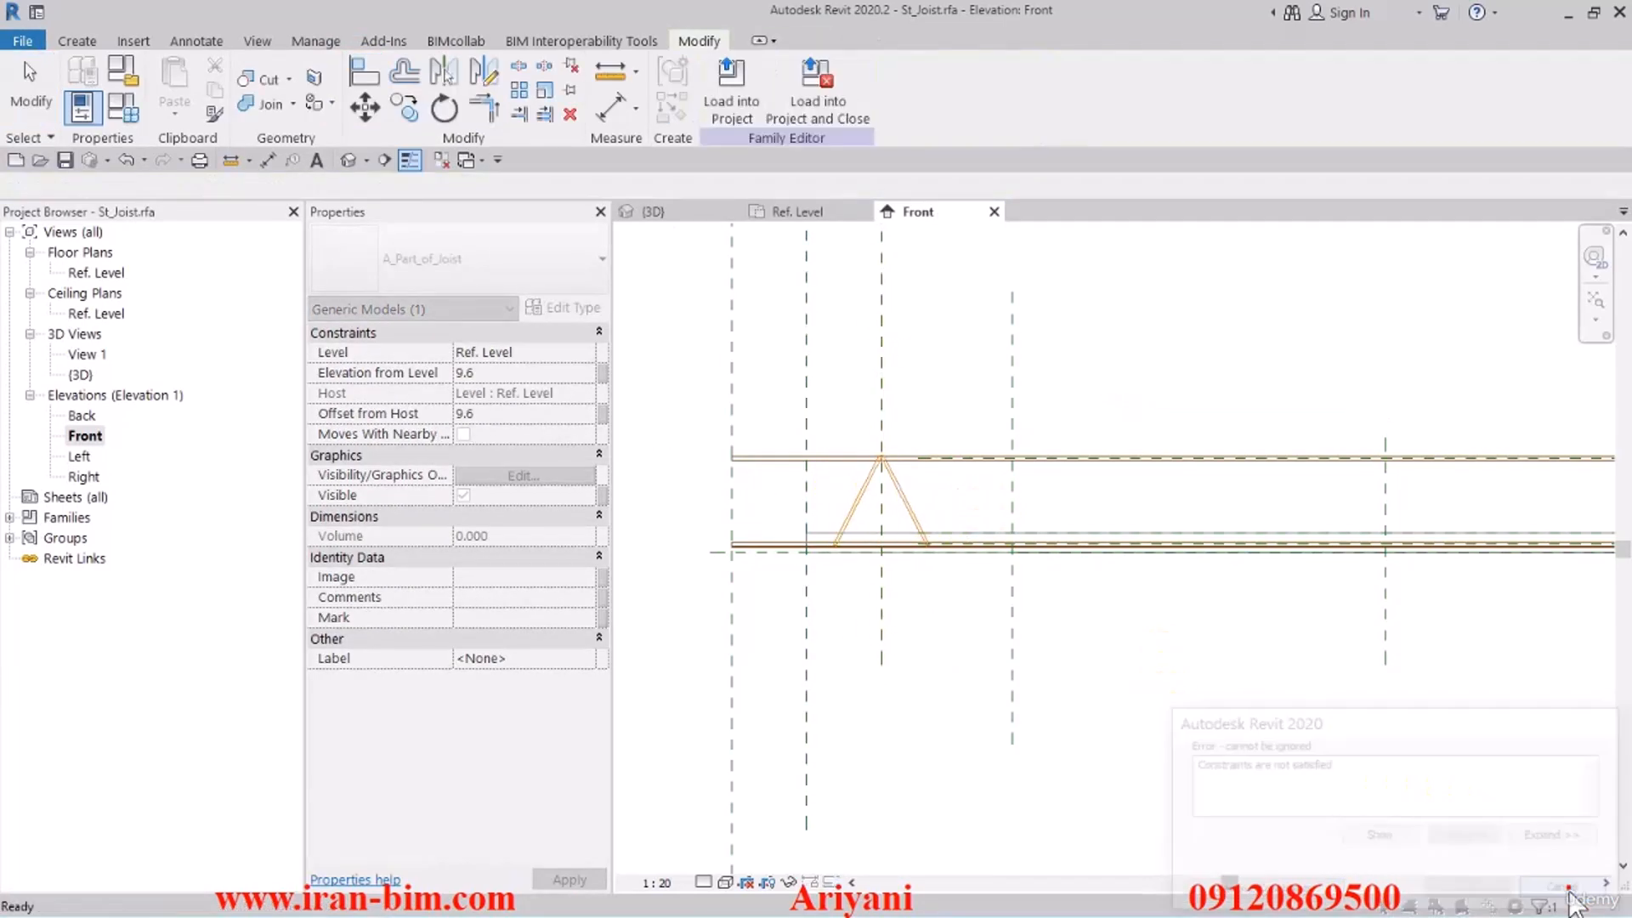
Draw a horizontal reference plane across the truss's lower end, about 35 mm above the joist's bottom reference plane
click(363, 80)
scroll(856, 608, up, 6)
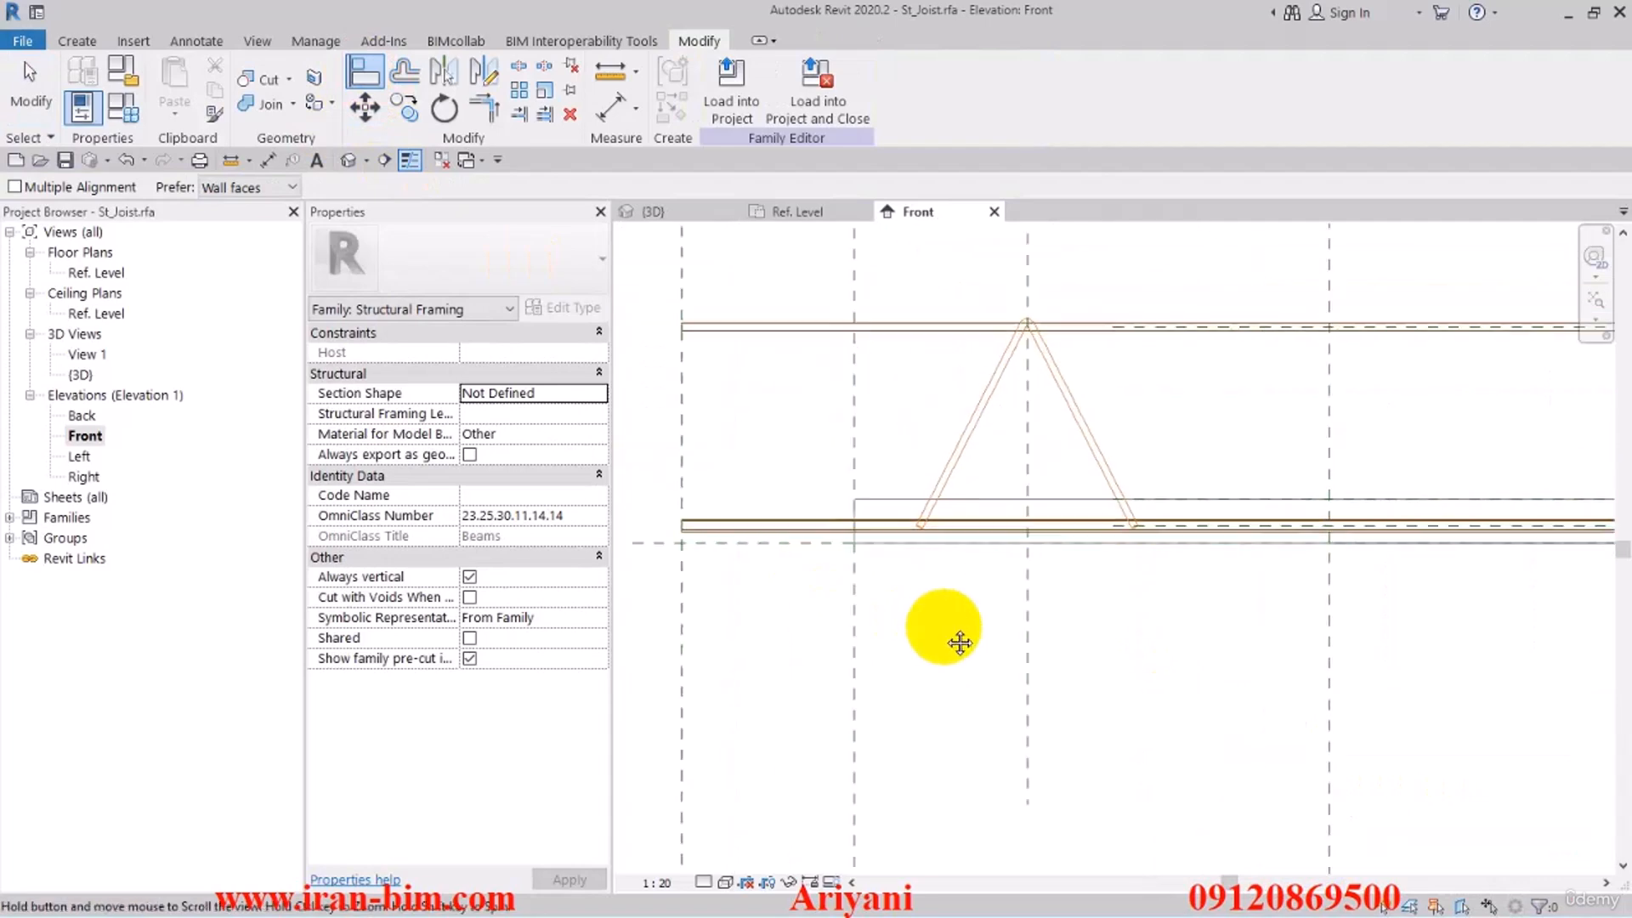
middle_drag(919, 572, 950, 605)
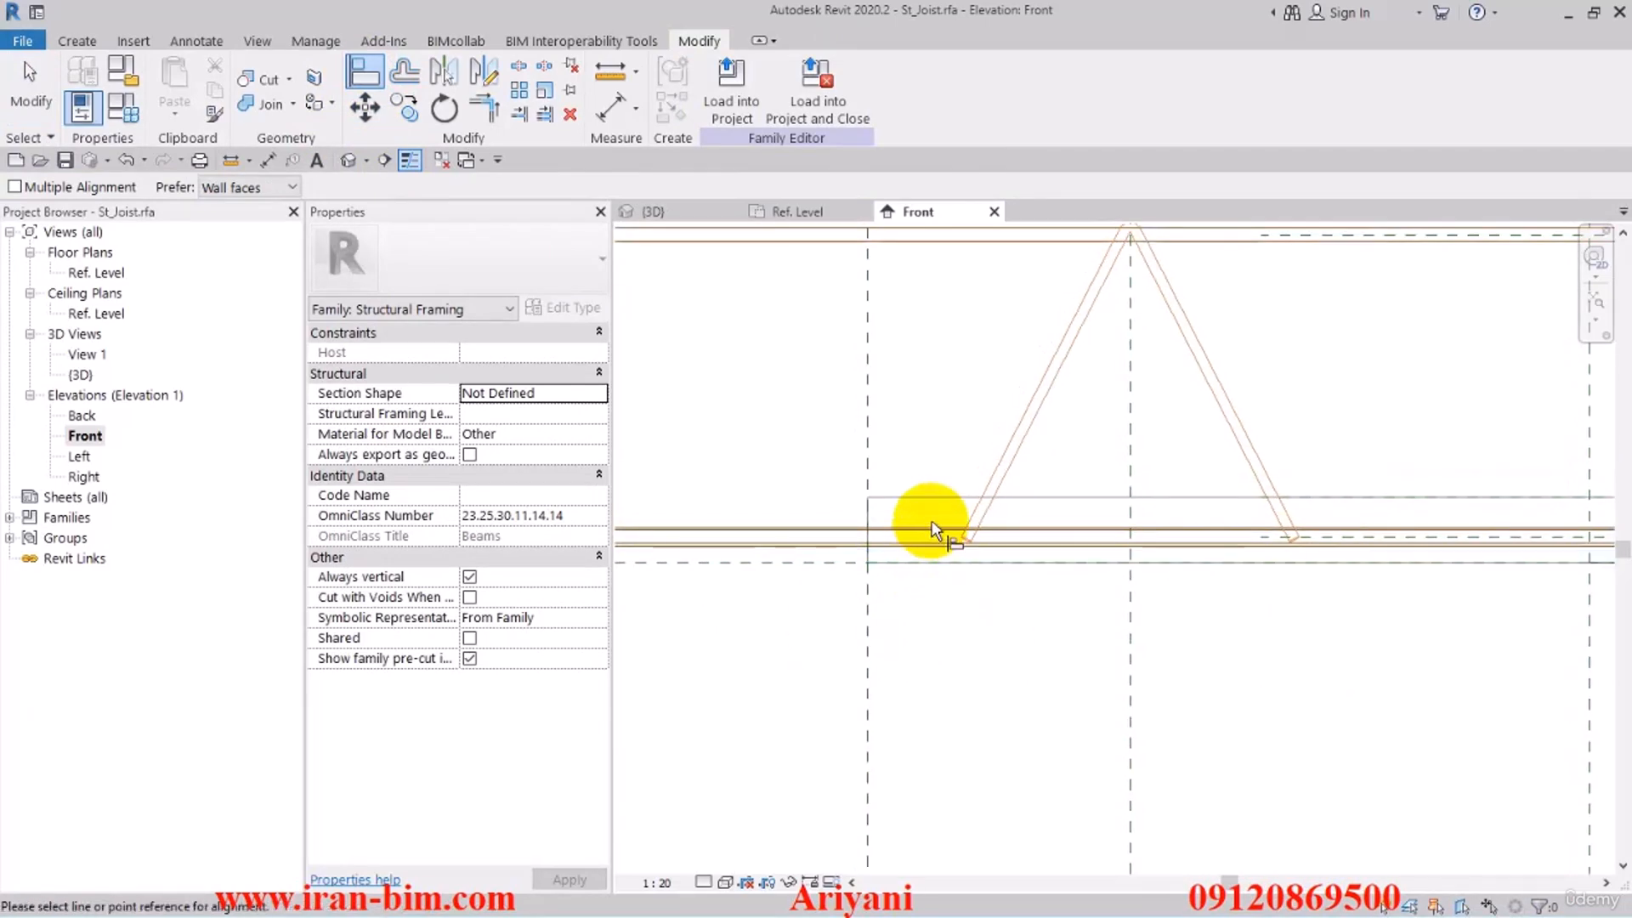
click(76, 41)
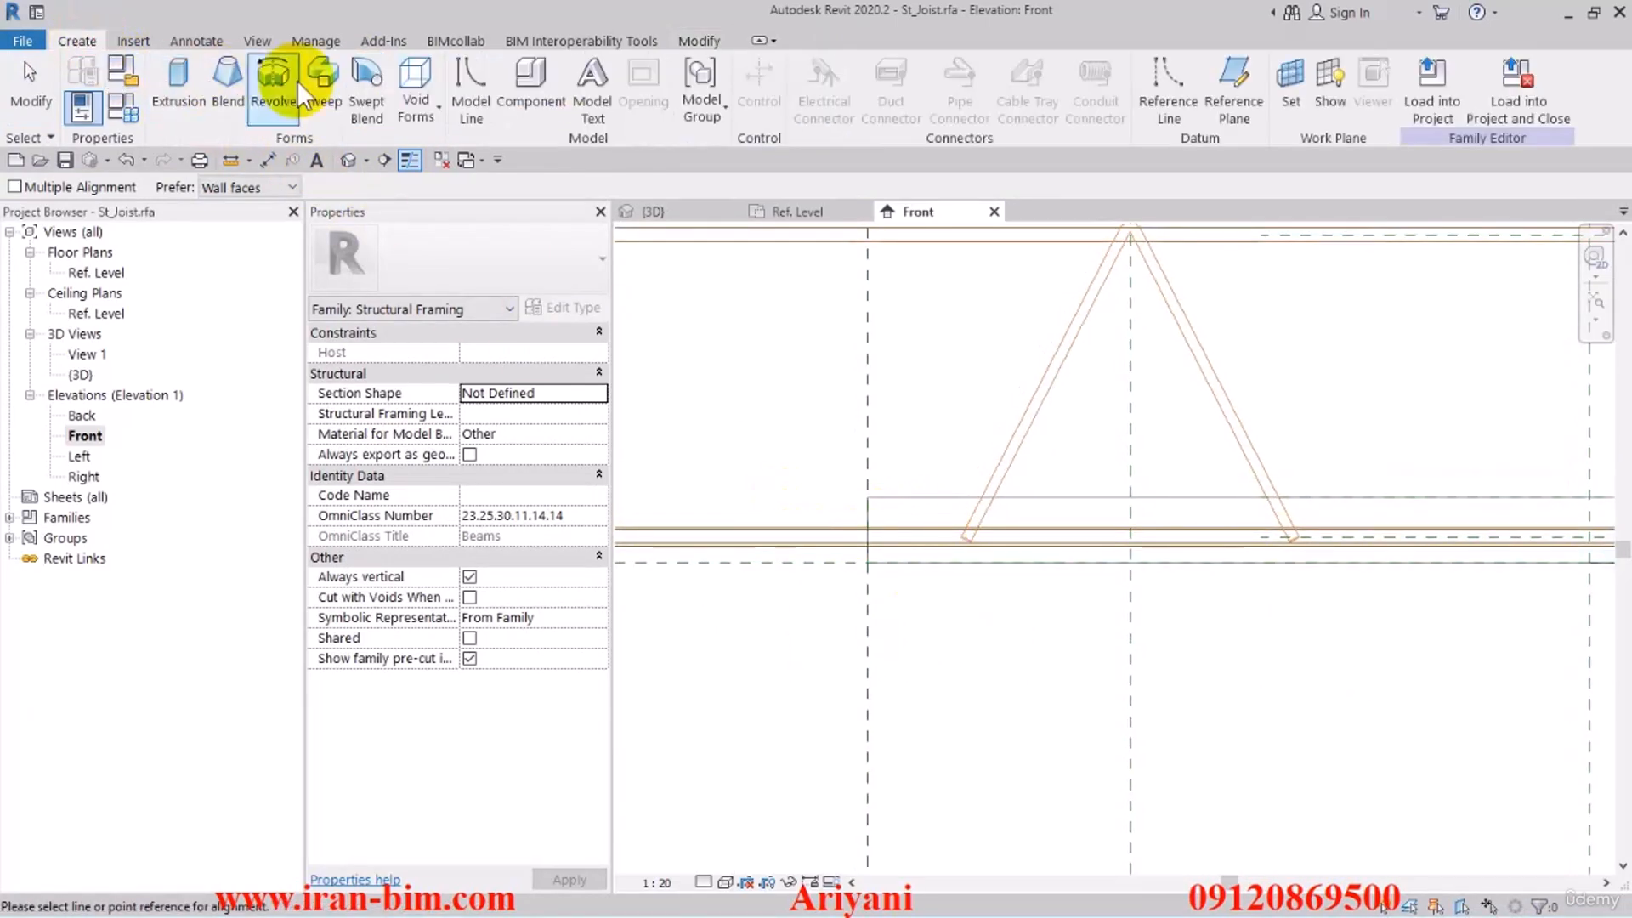
click(1234, 85)
click(807, 516)
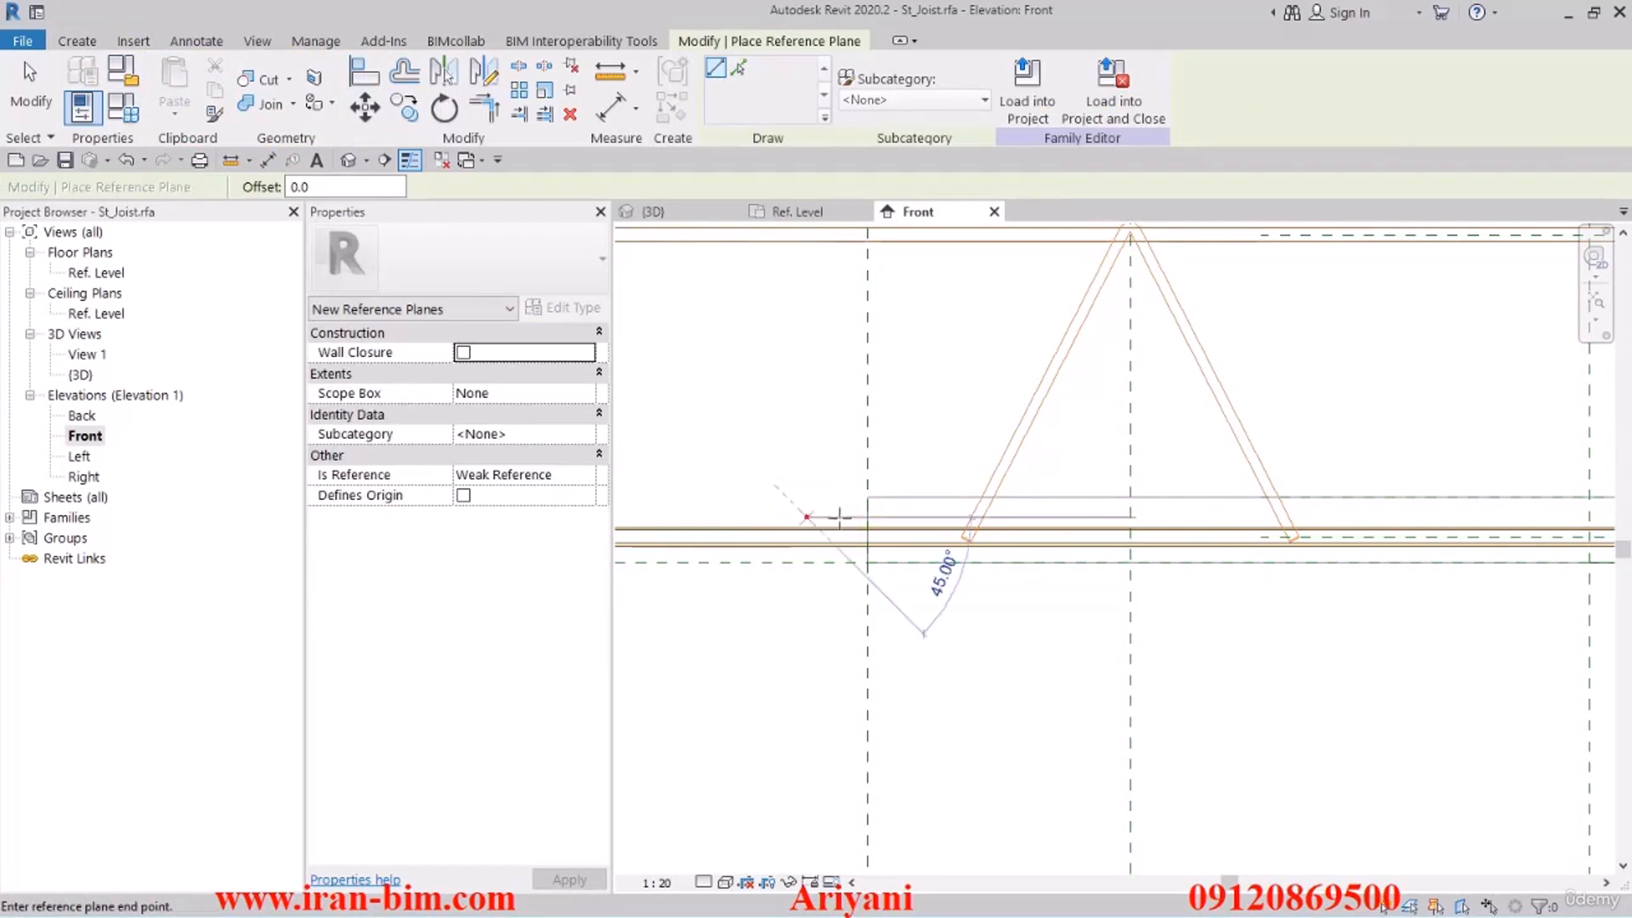
click(1181, 516)
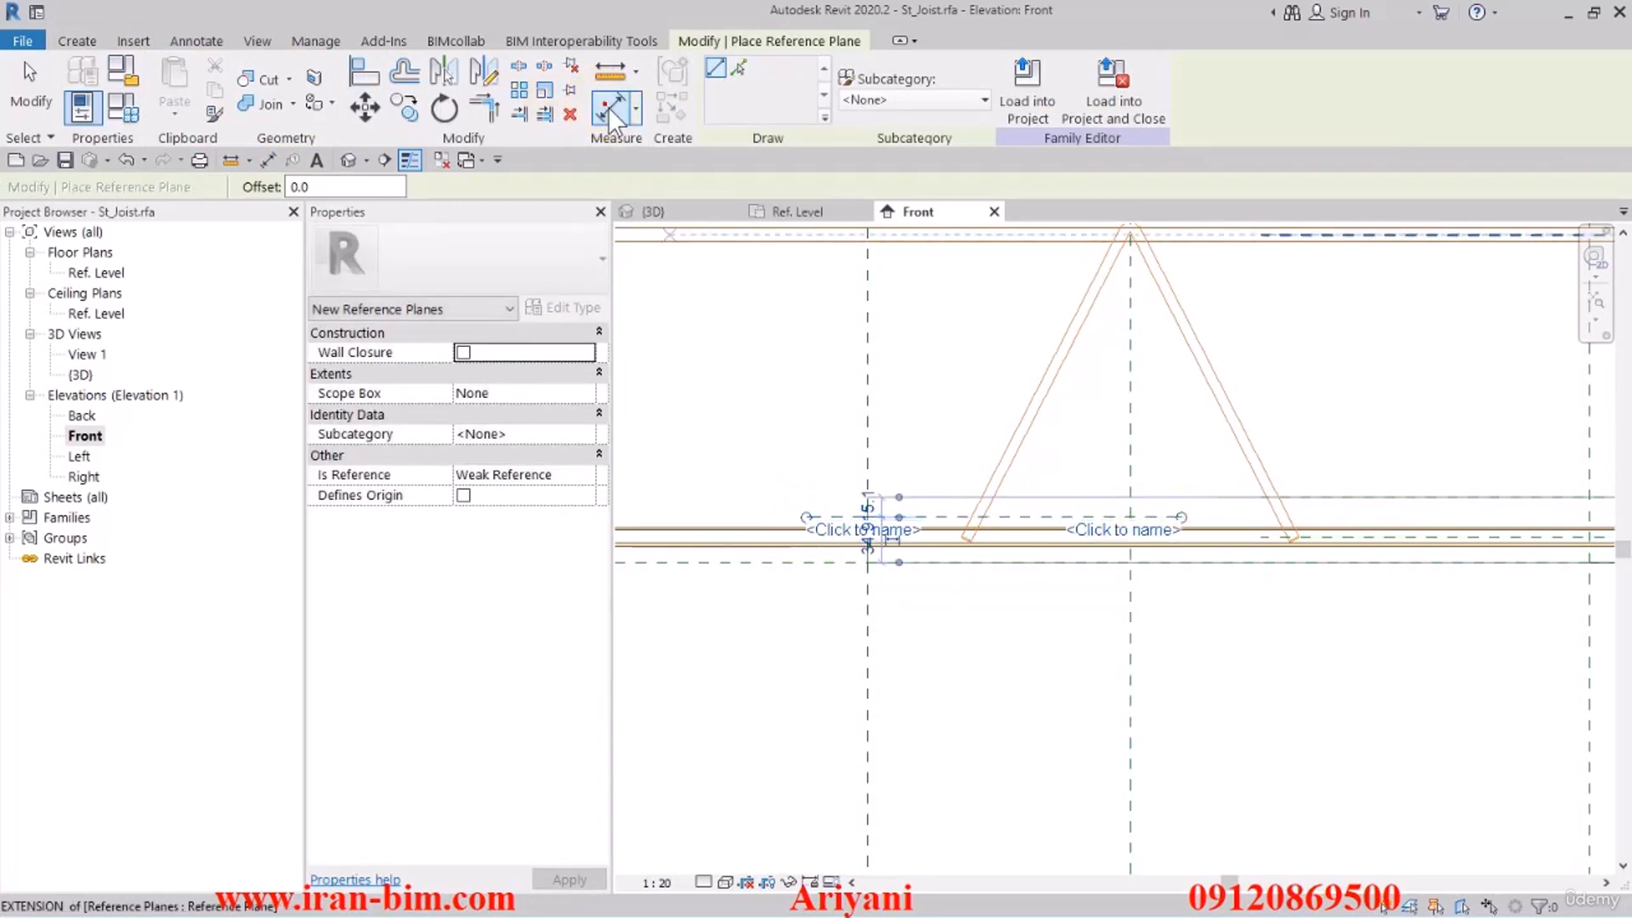
Dimension the distance between the joist's bottom reference plane and the new horizontal reference plane
click(610, 108)
click(831, 562)
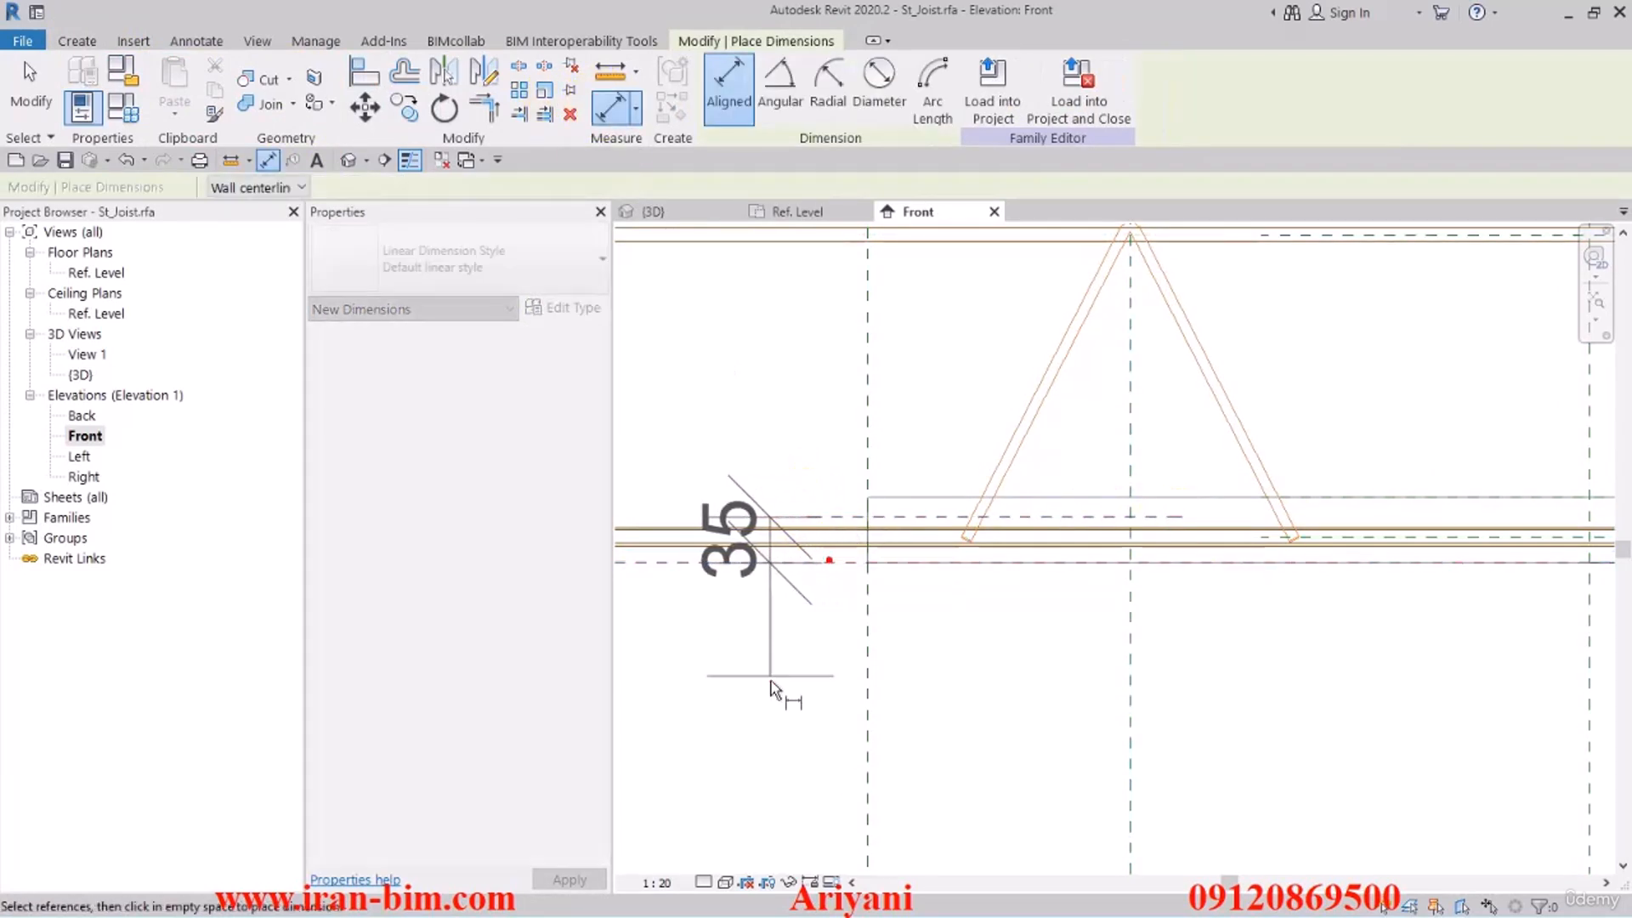
click(770, 681)
middle_drag(795, 664, 1012, 648)
key(Escape)
key(Escape)
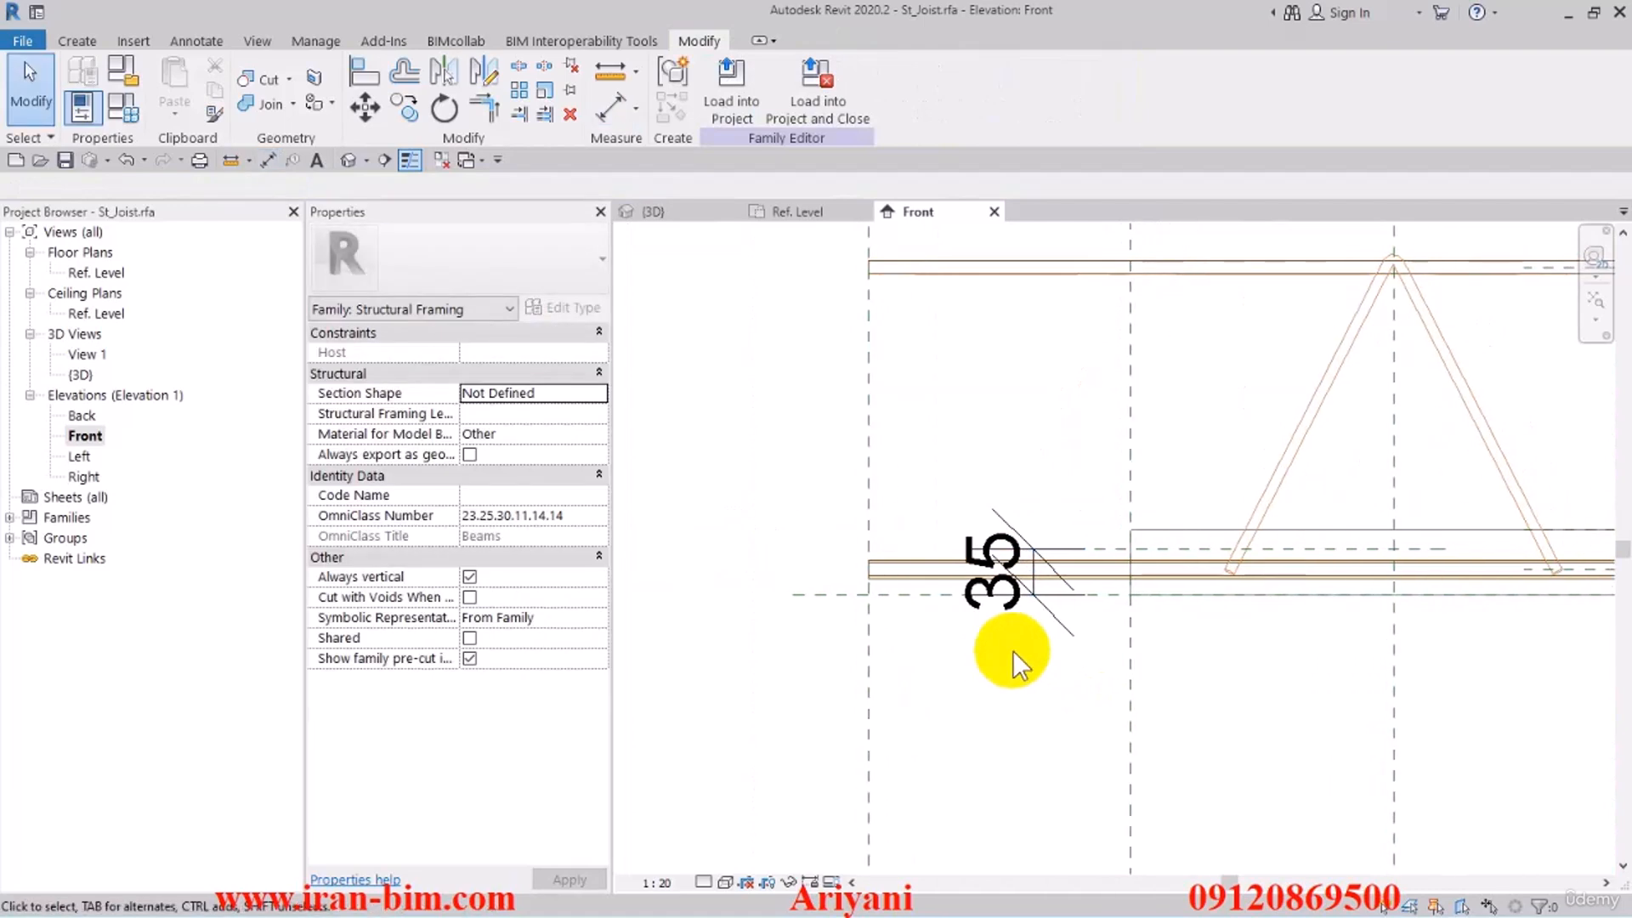
Open the Left elevation and examine which parameter controls the height of the base rebar's reference plane
click(994, 574)
click(821, 90)
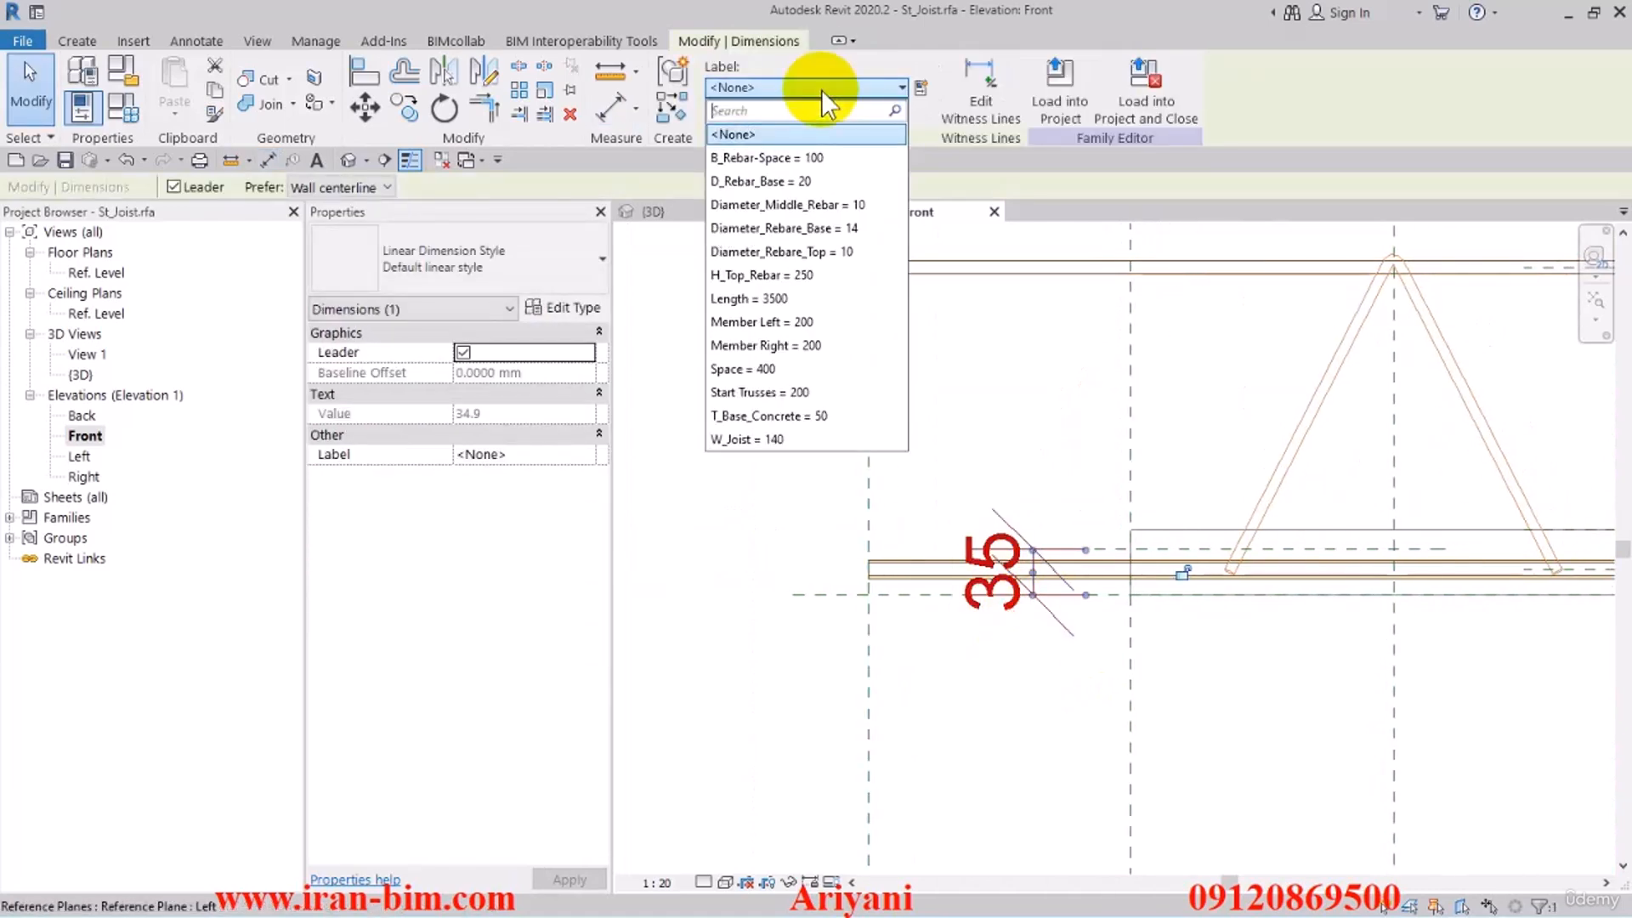
click(727, 524)
double_click(79, 456)
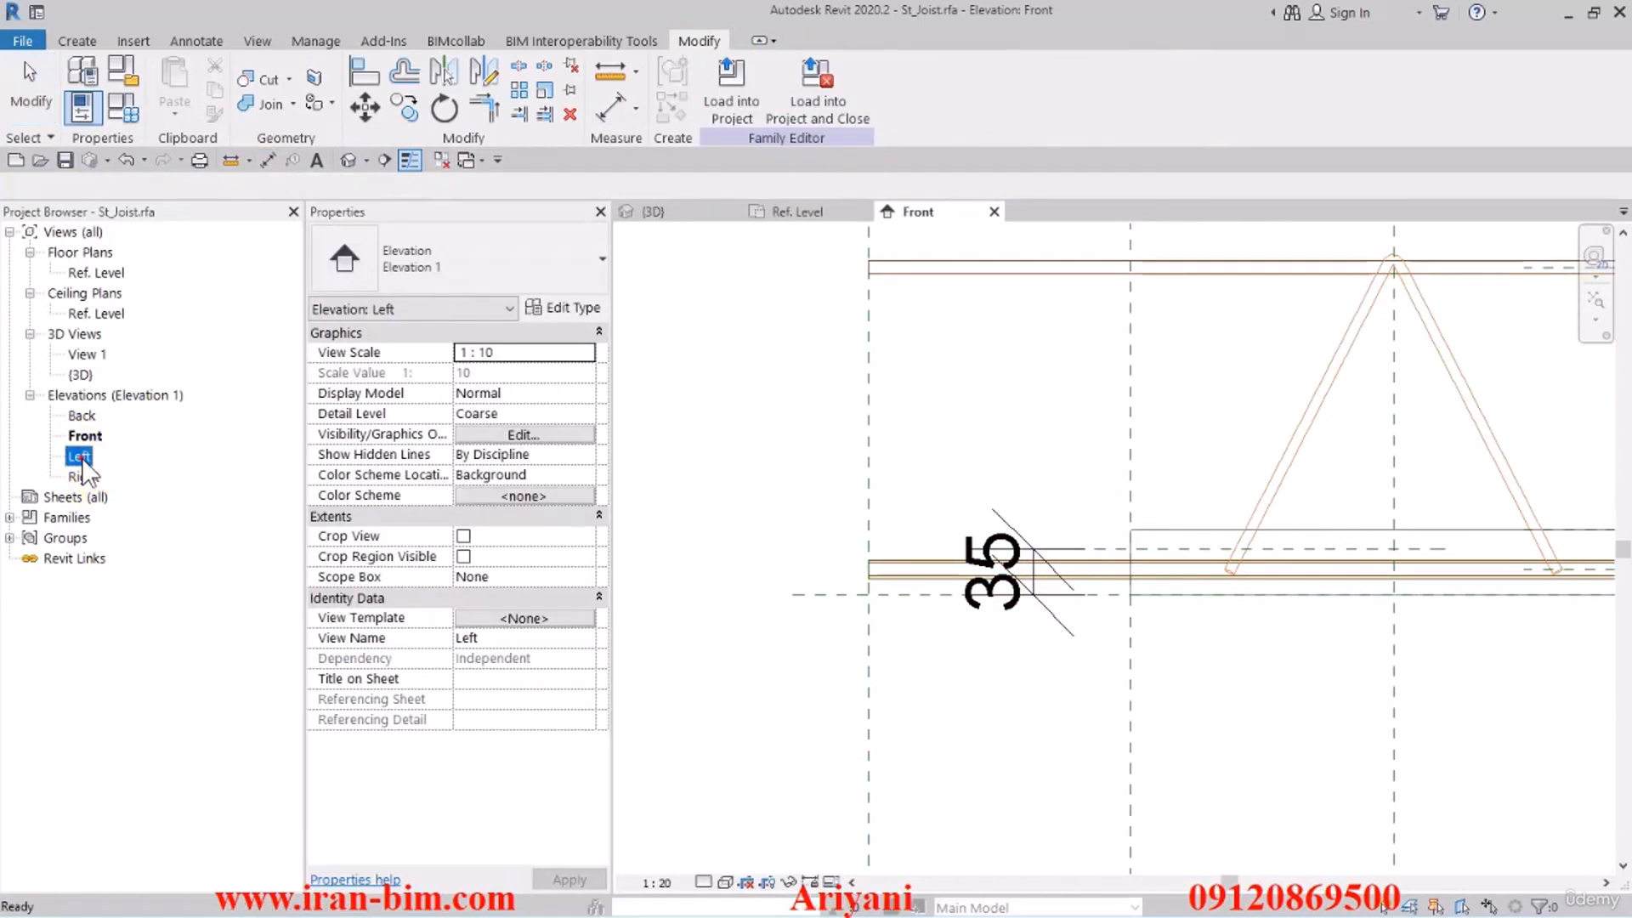
scroll(1206, 659, up, 6)
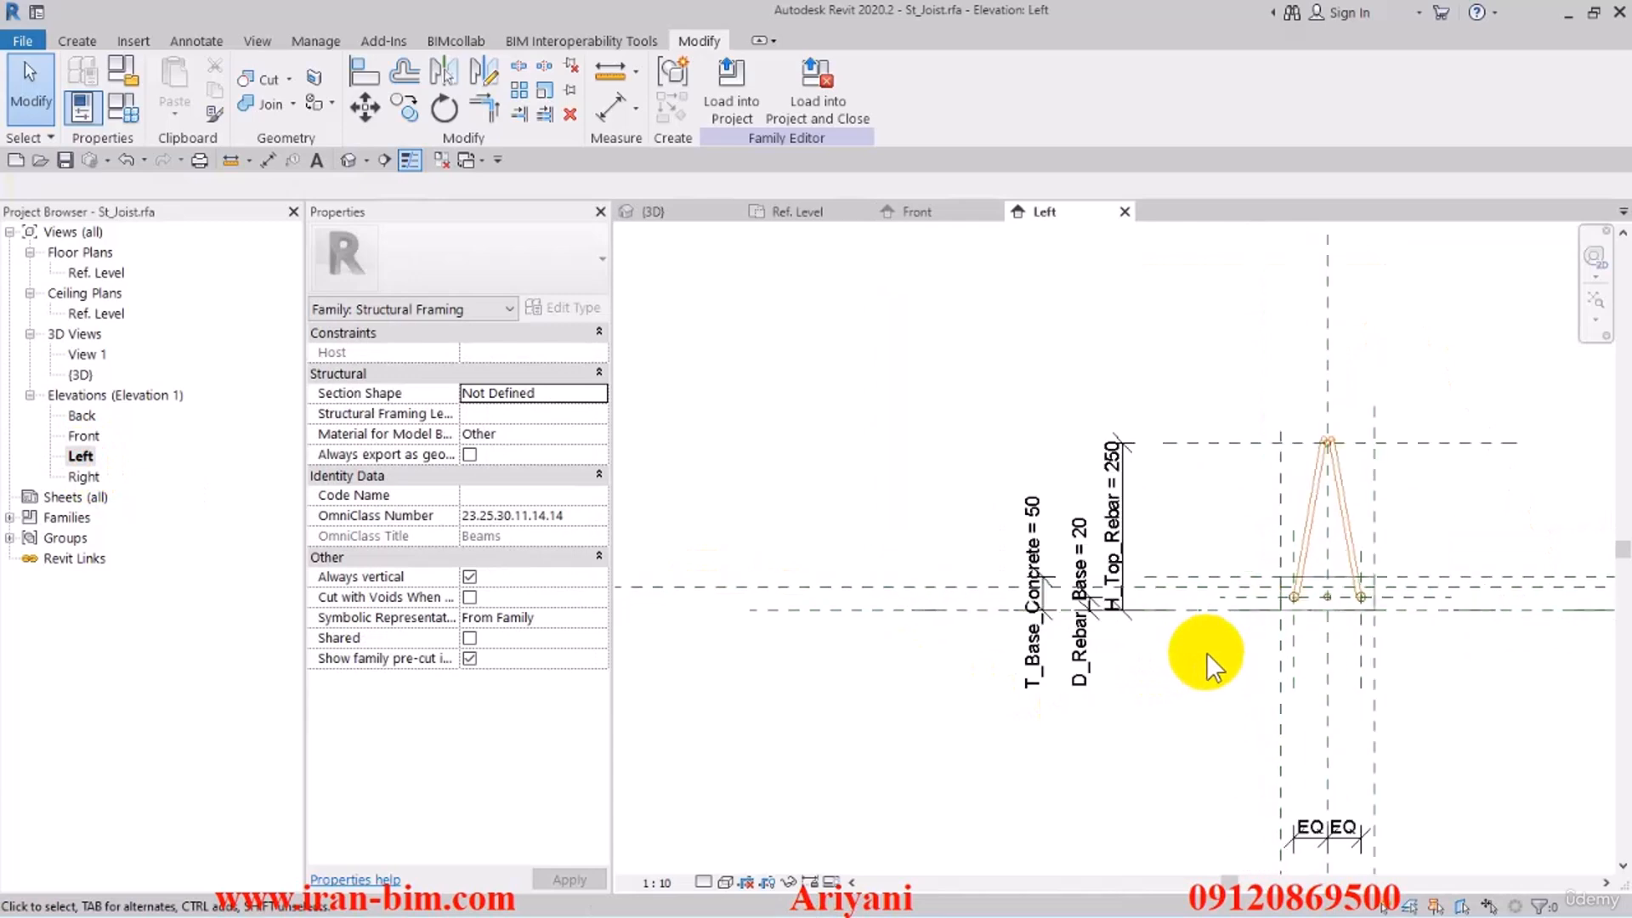
click(1149, 563)
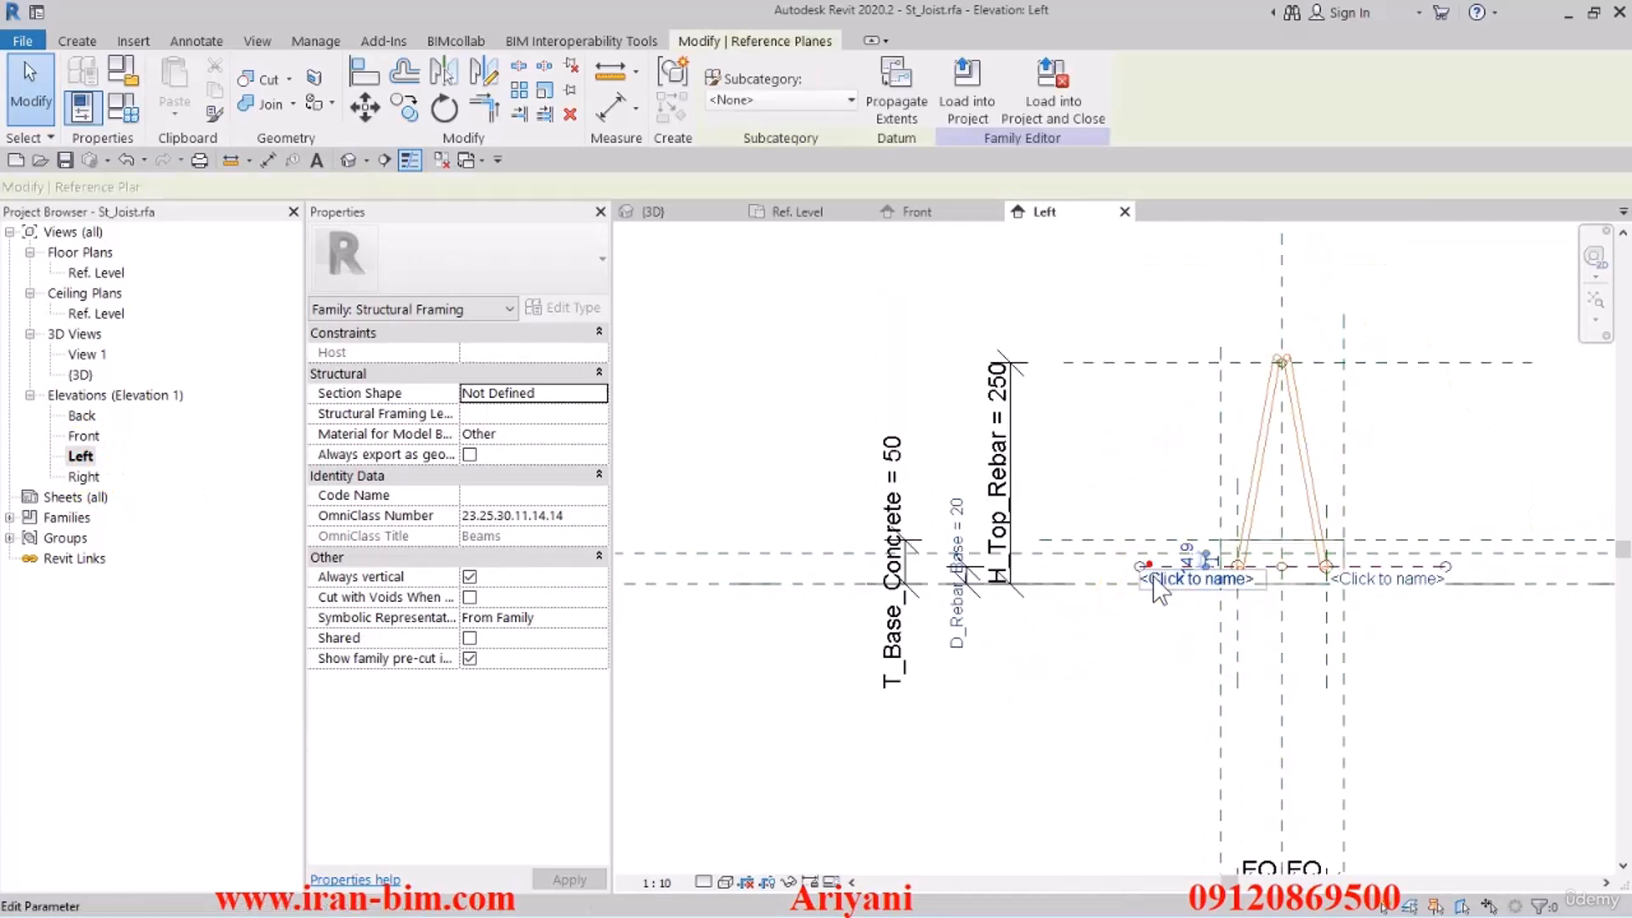
scroll(1050, 608, up, 2)
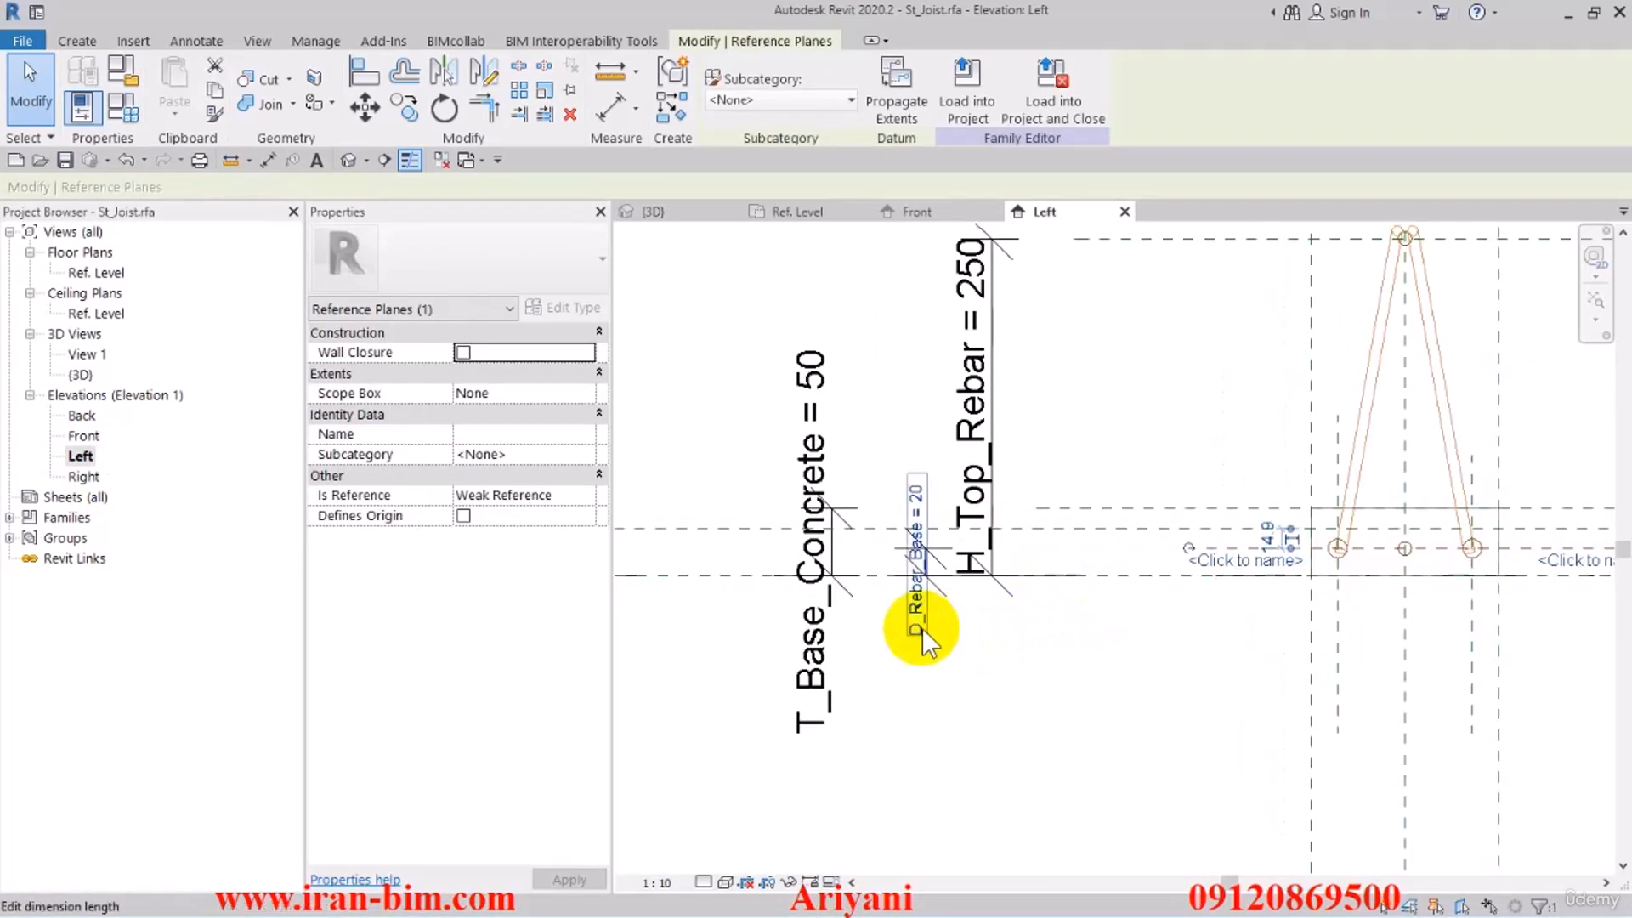
click(1011, 659)
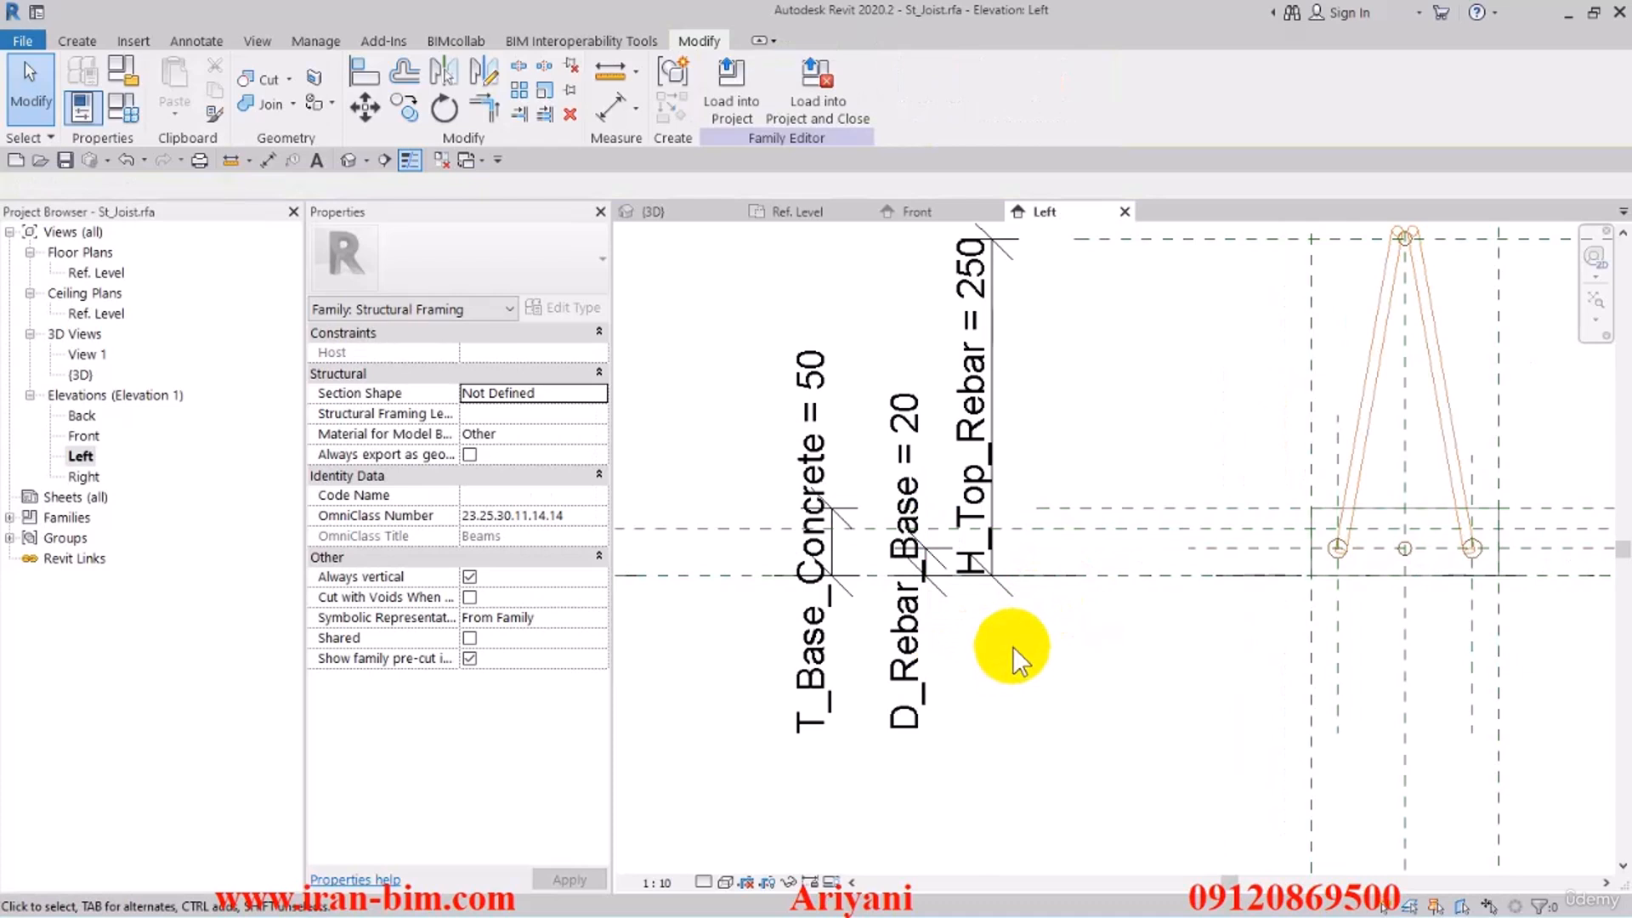
Return to the Front elevation and label the new reference plane's dimension with the D_Rebar_Base parameter
click(911, 212)
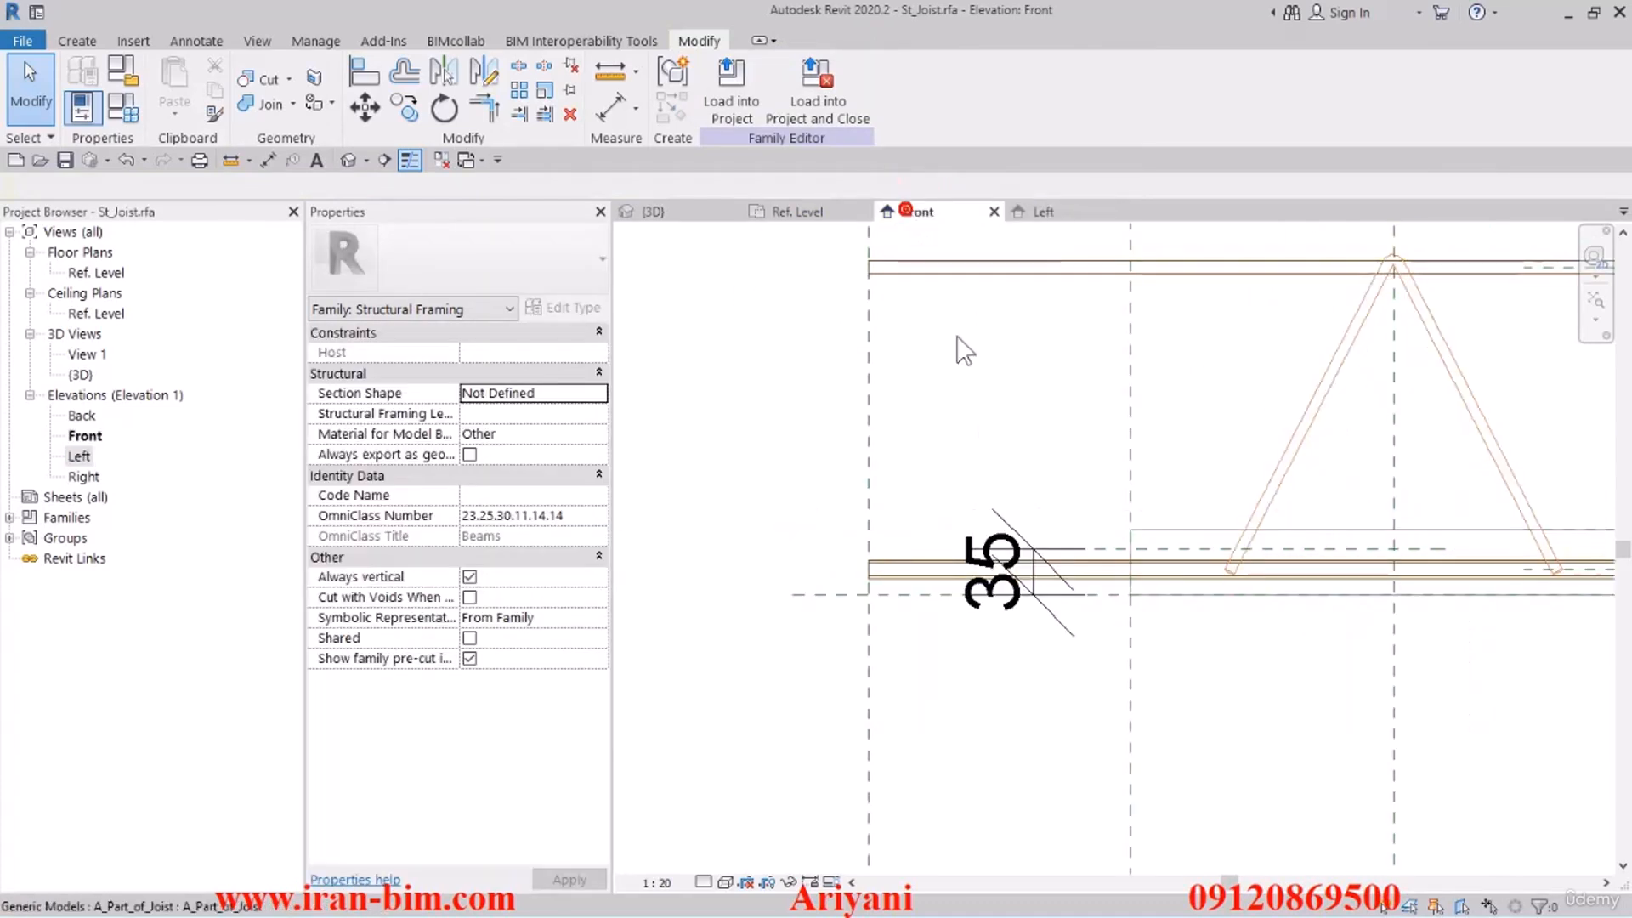
click(993, 574)
click(812, 87)
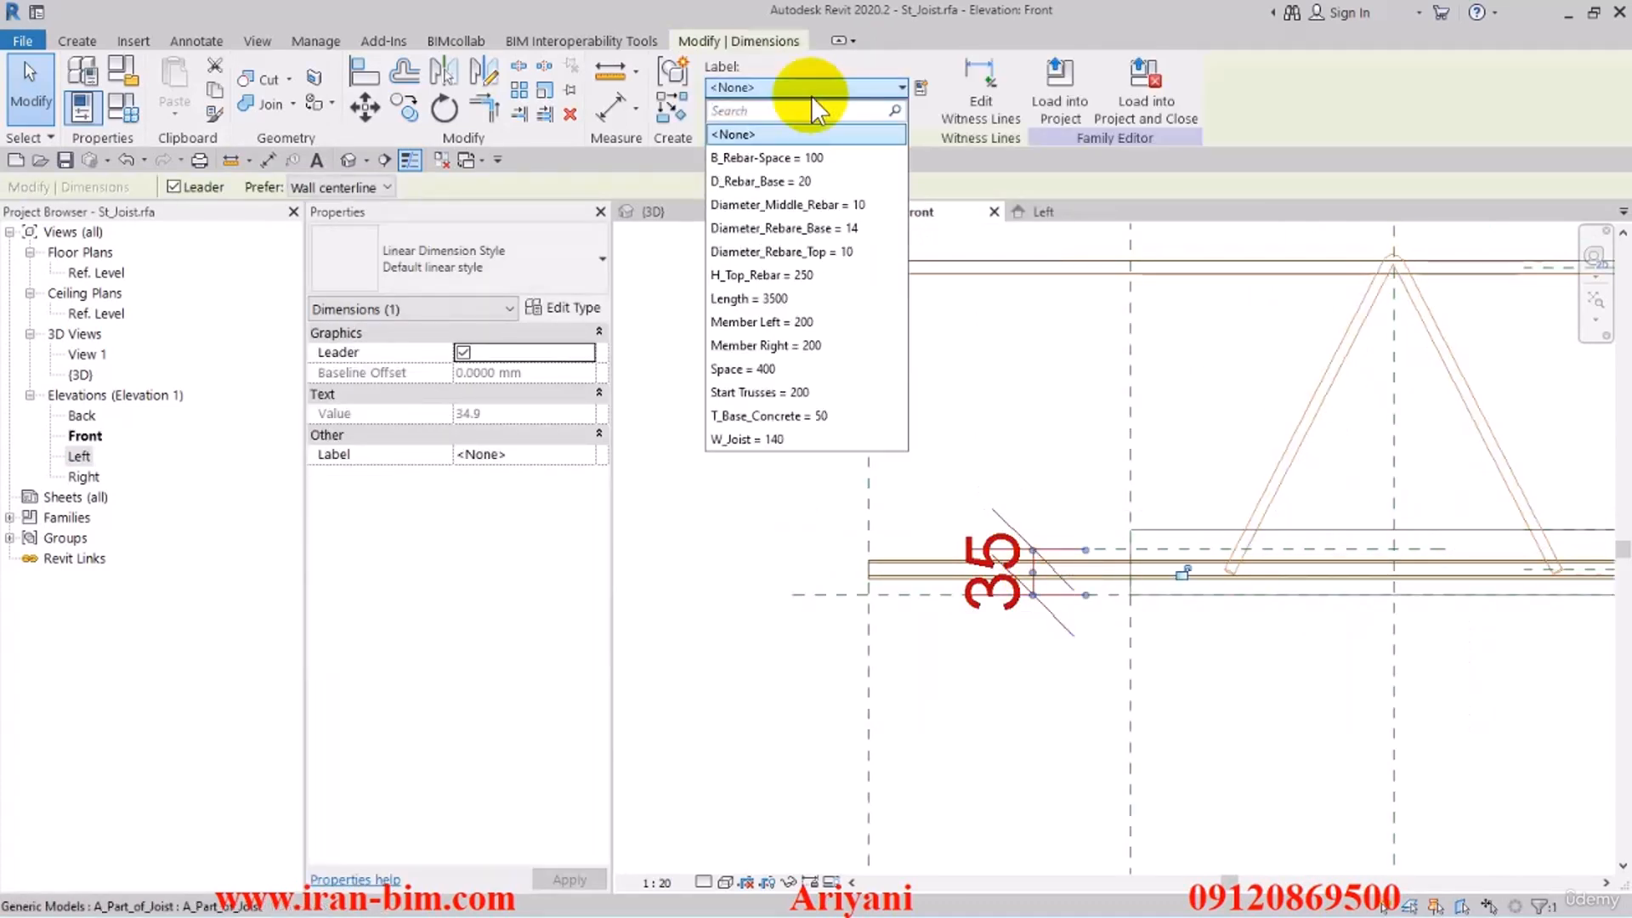
click(803, 109)
text(s)
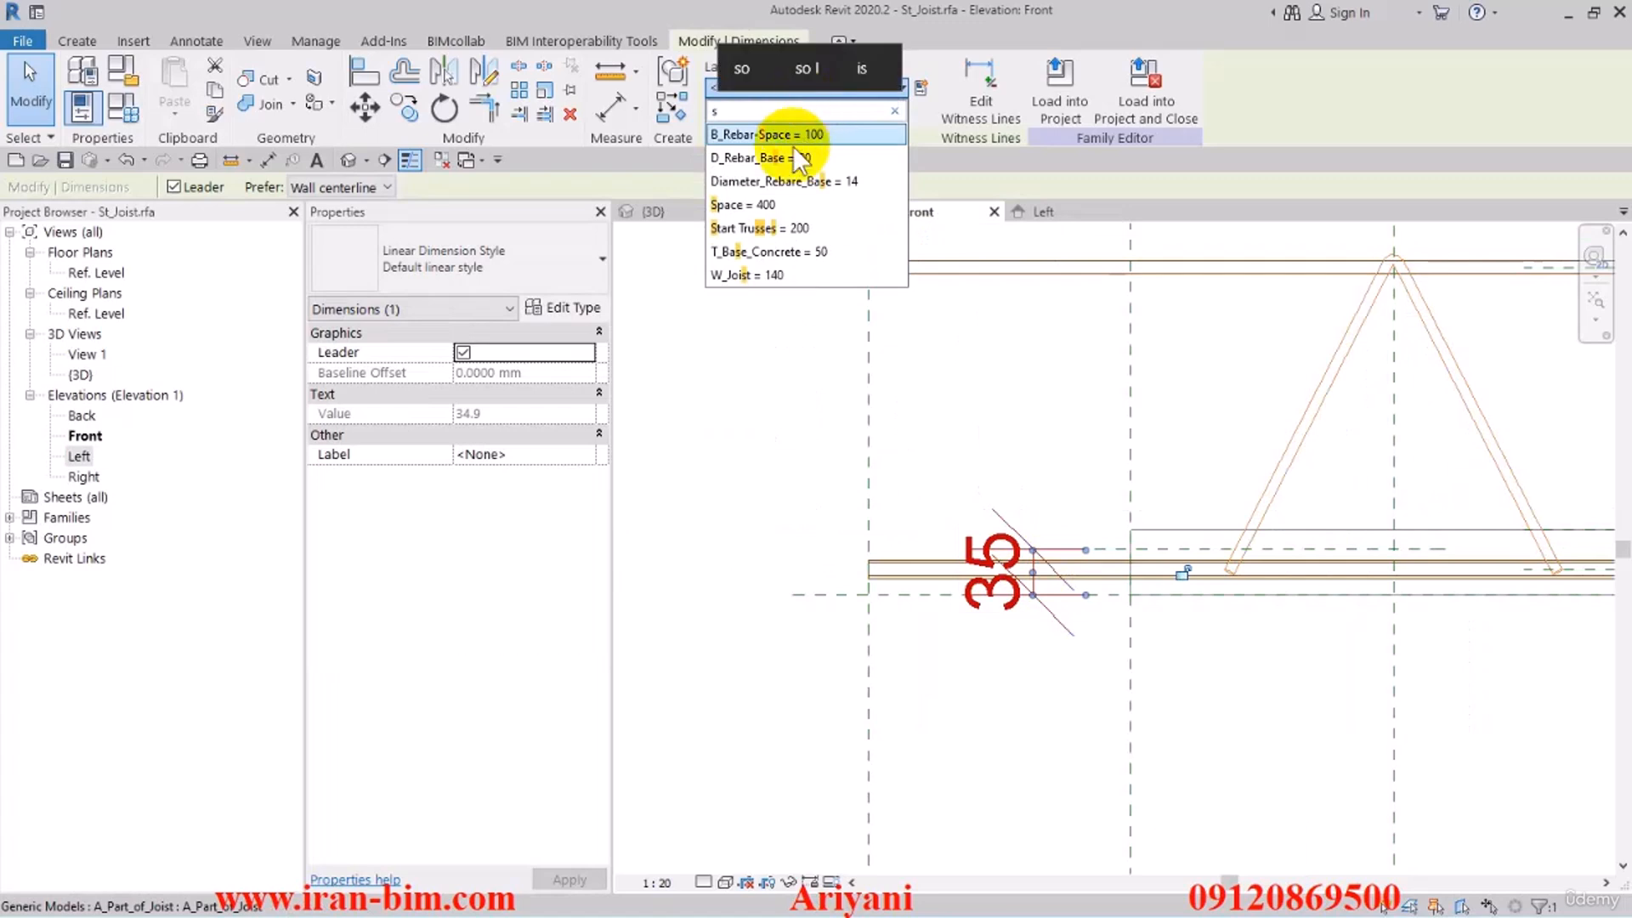
click(758, 160)
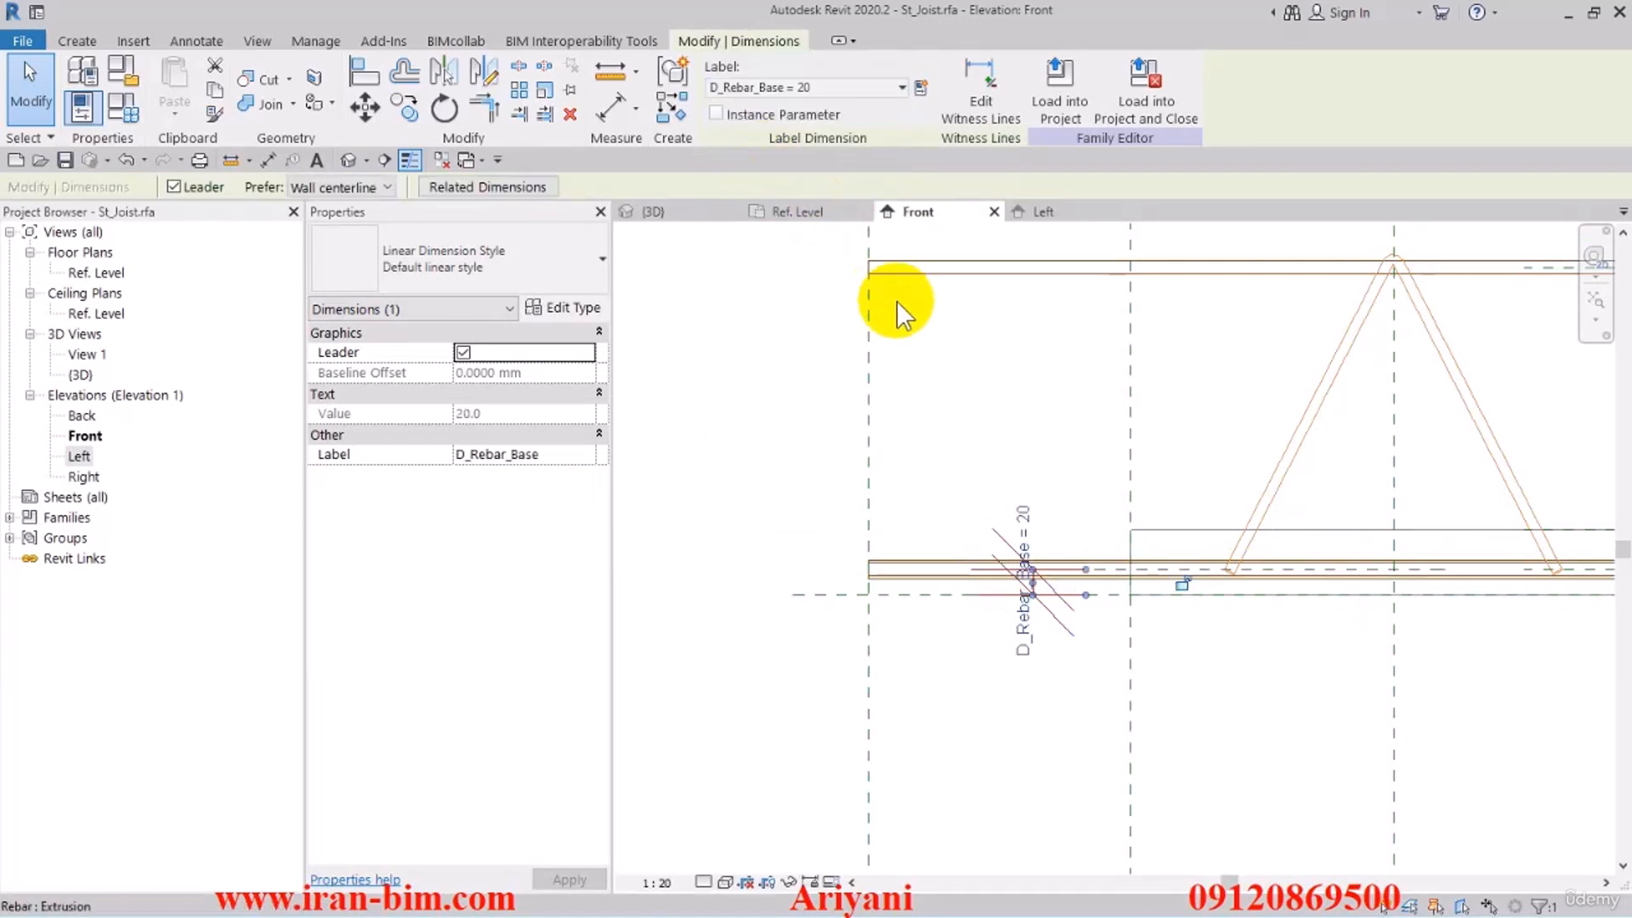
click(960, 658)
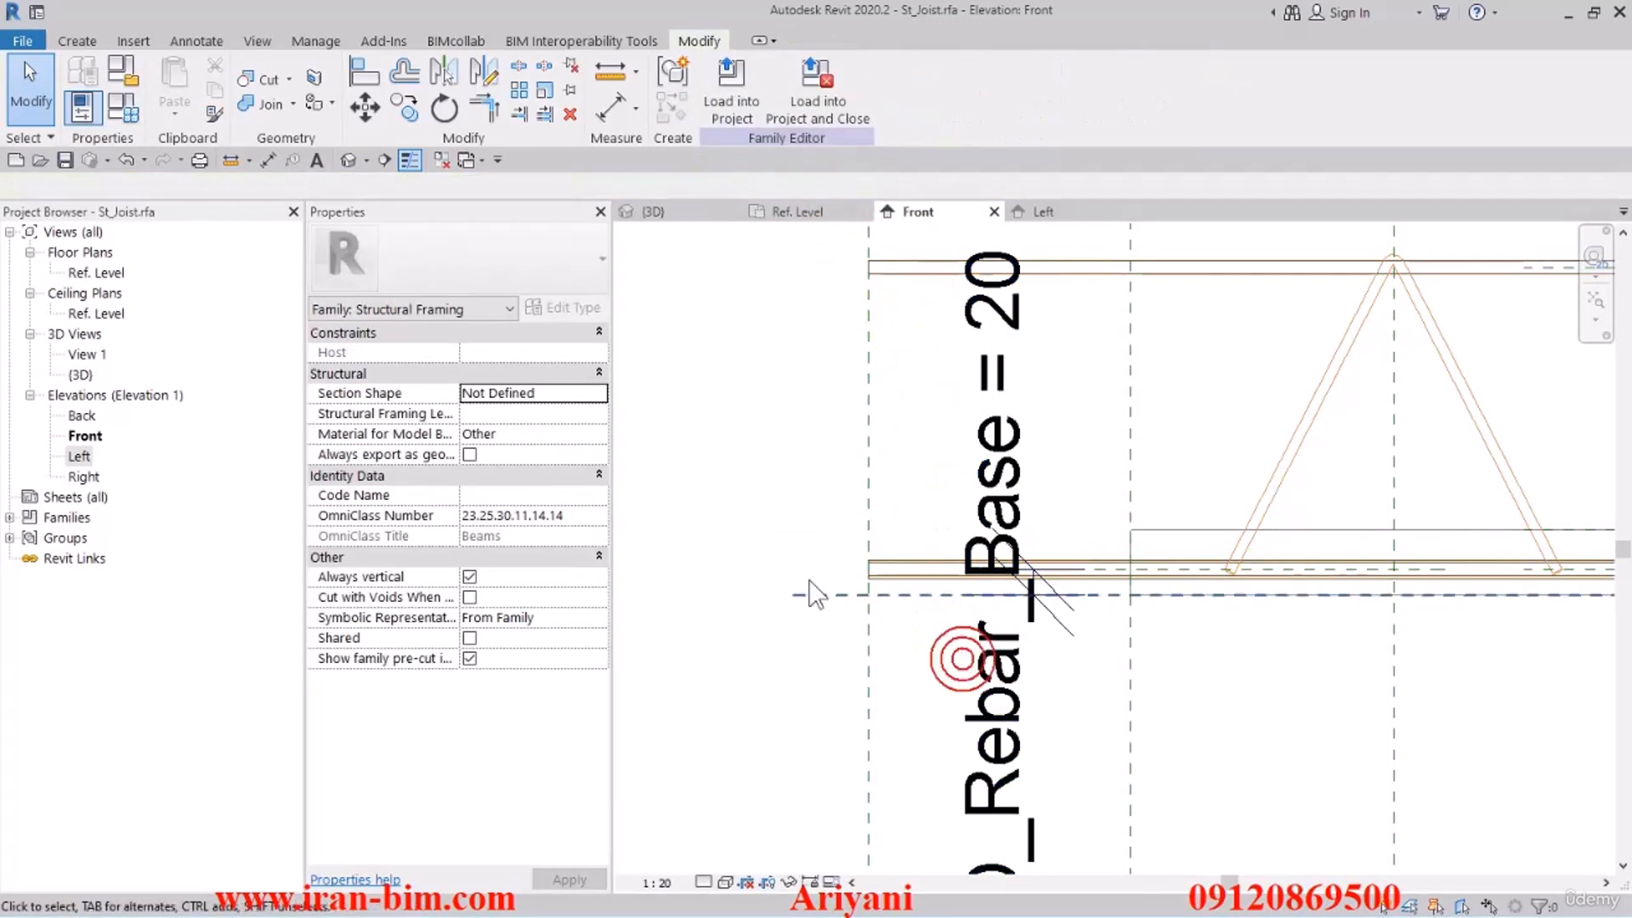
Try to align the truss component's lower weak reference to the horizontal D_Rebar_Base reference plane
click(363, 75)
scroll(1275, 608, up, 2)
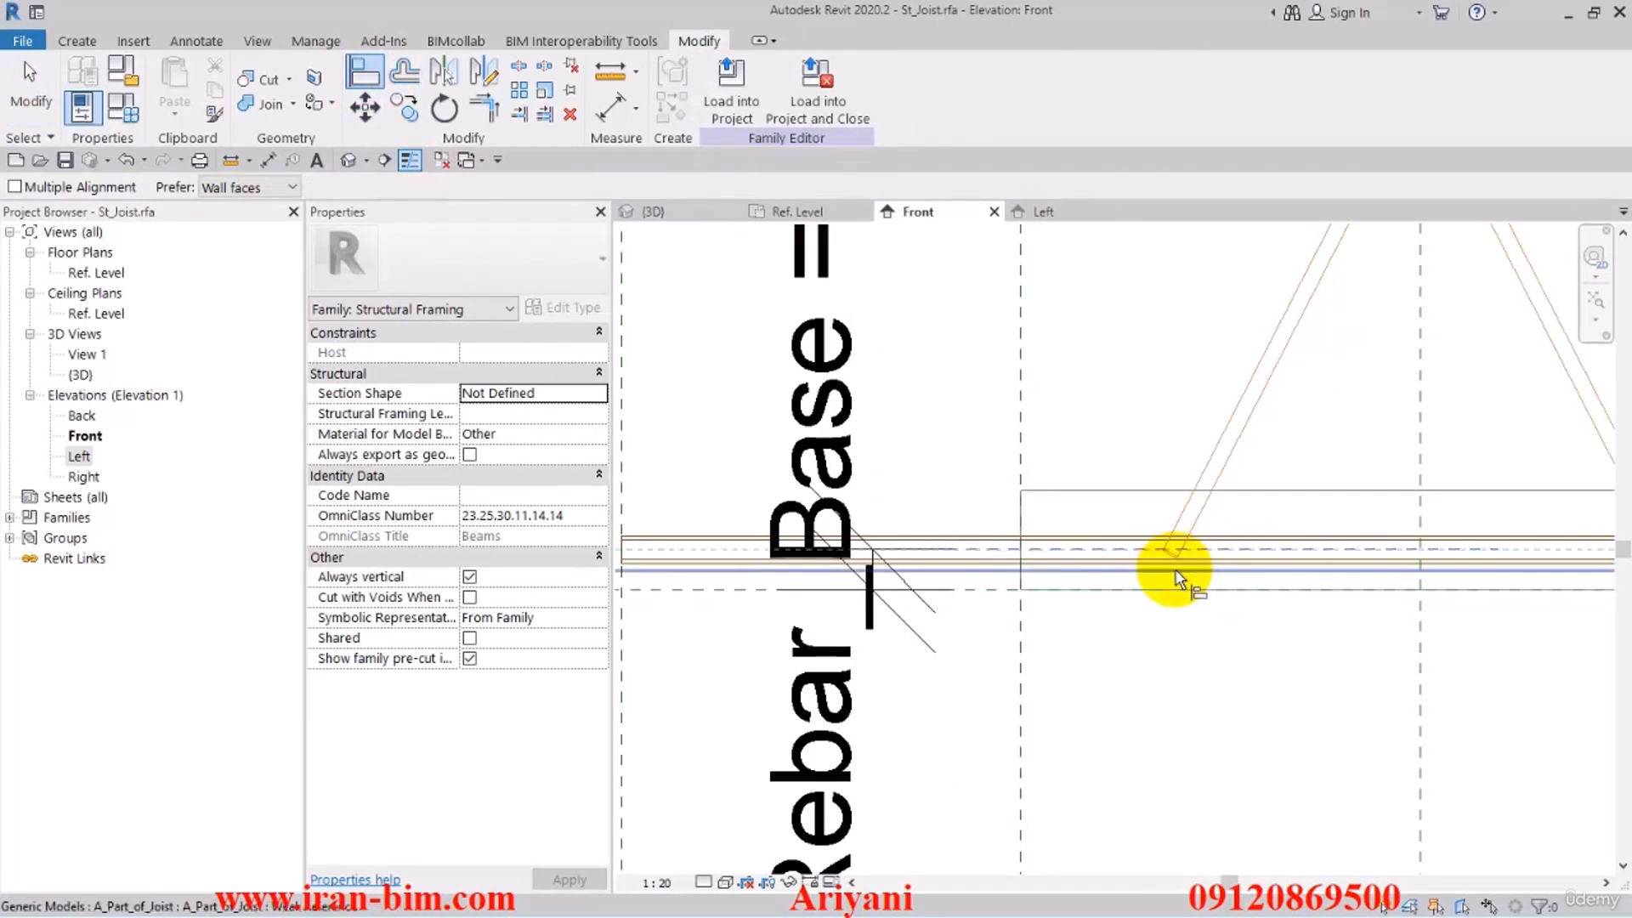
click(1180, 574)
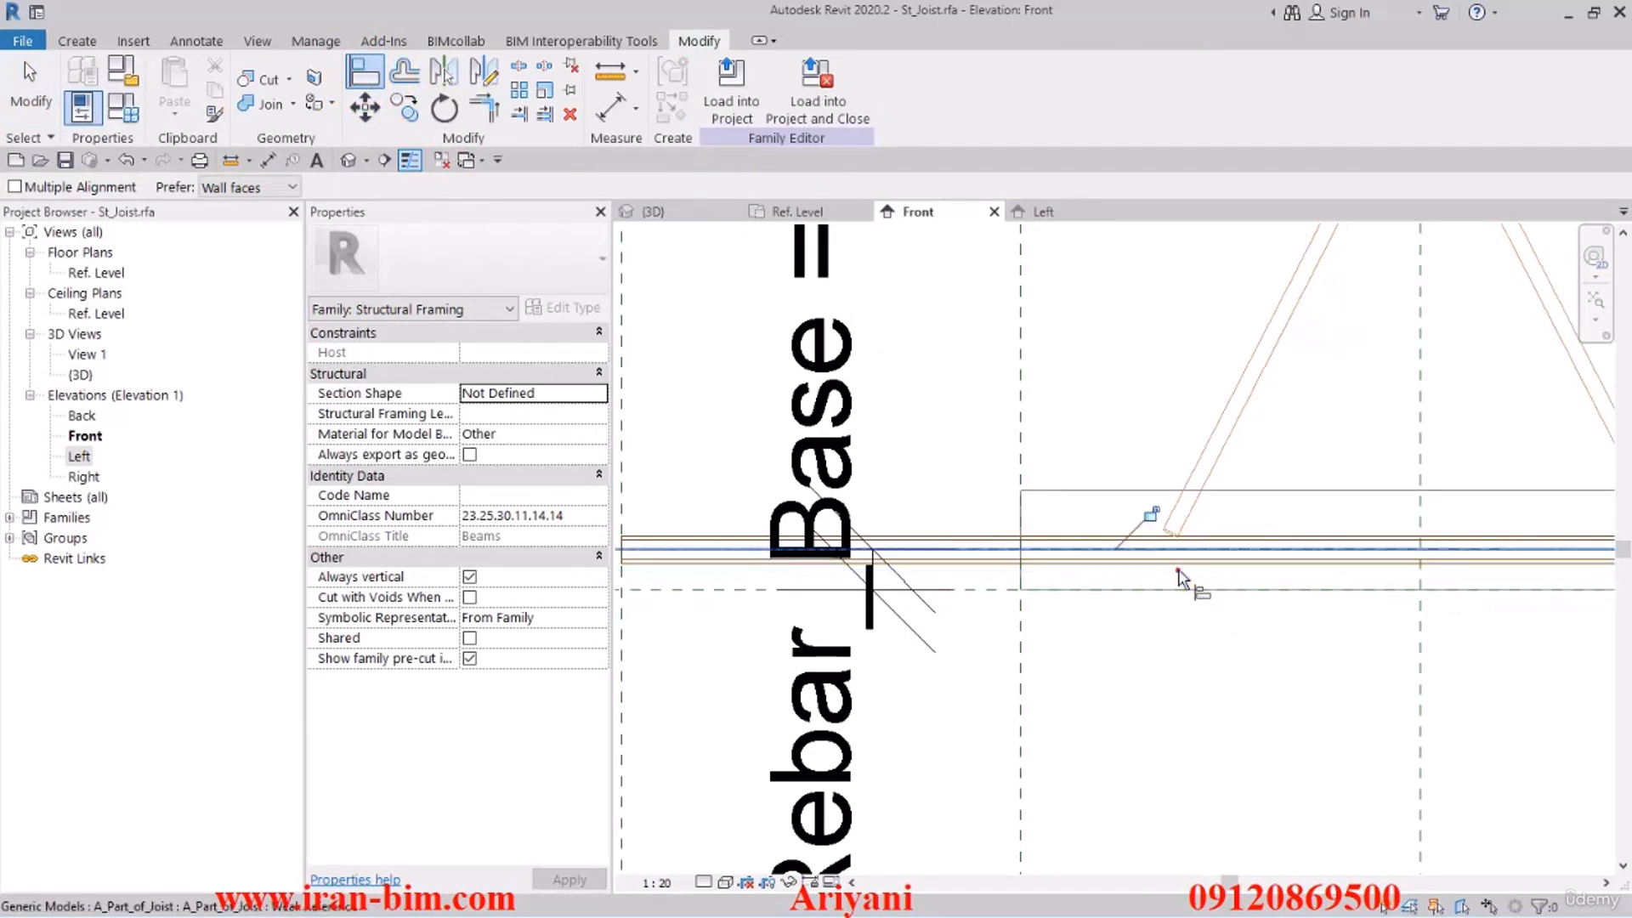
scroll(1181, 582, down, 2)
scroll(1179, 576, up, 2)
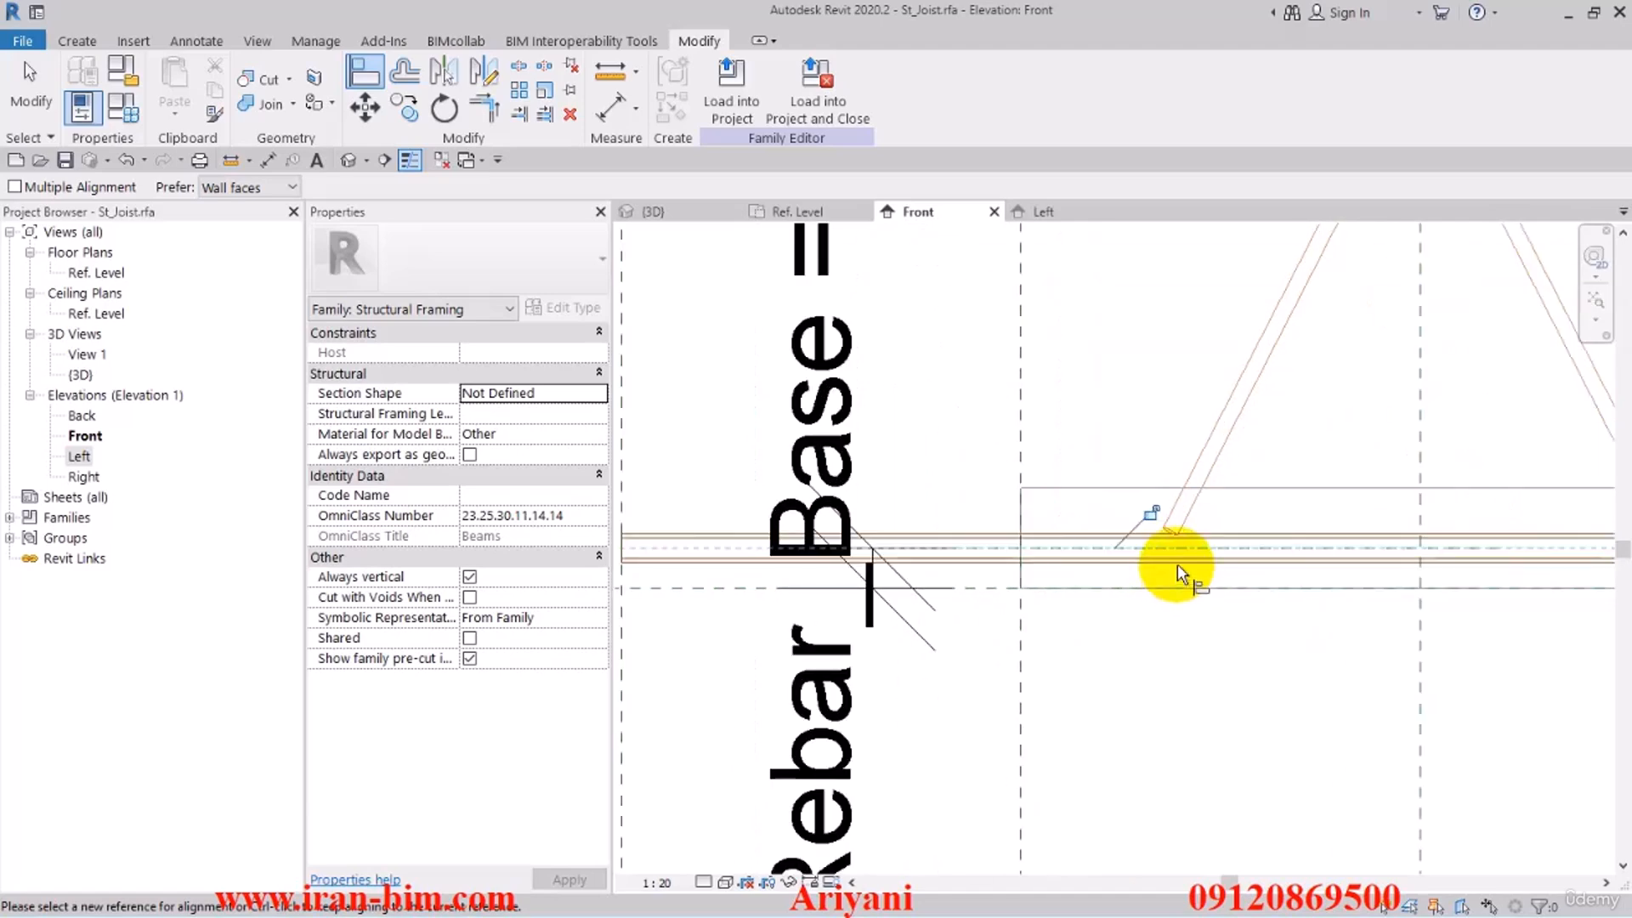
click(1193, 550)
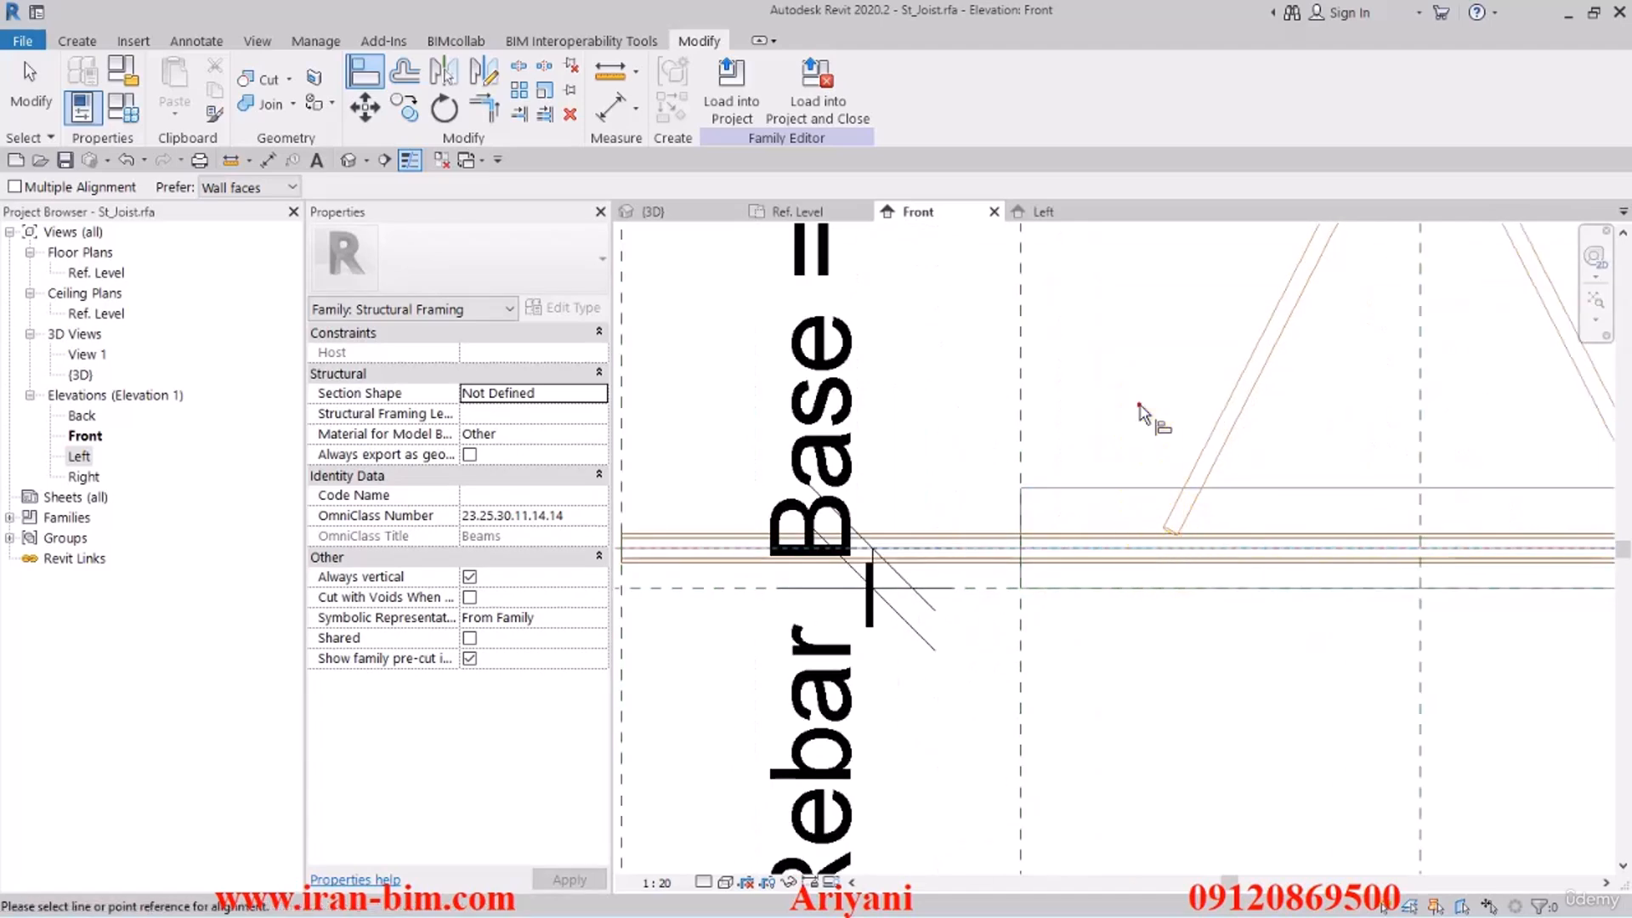
click(1194, 658)
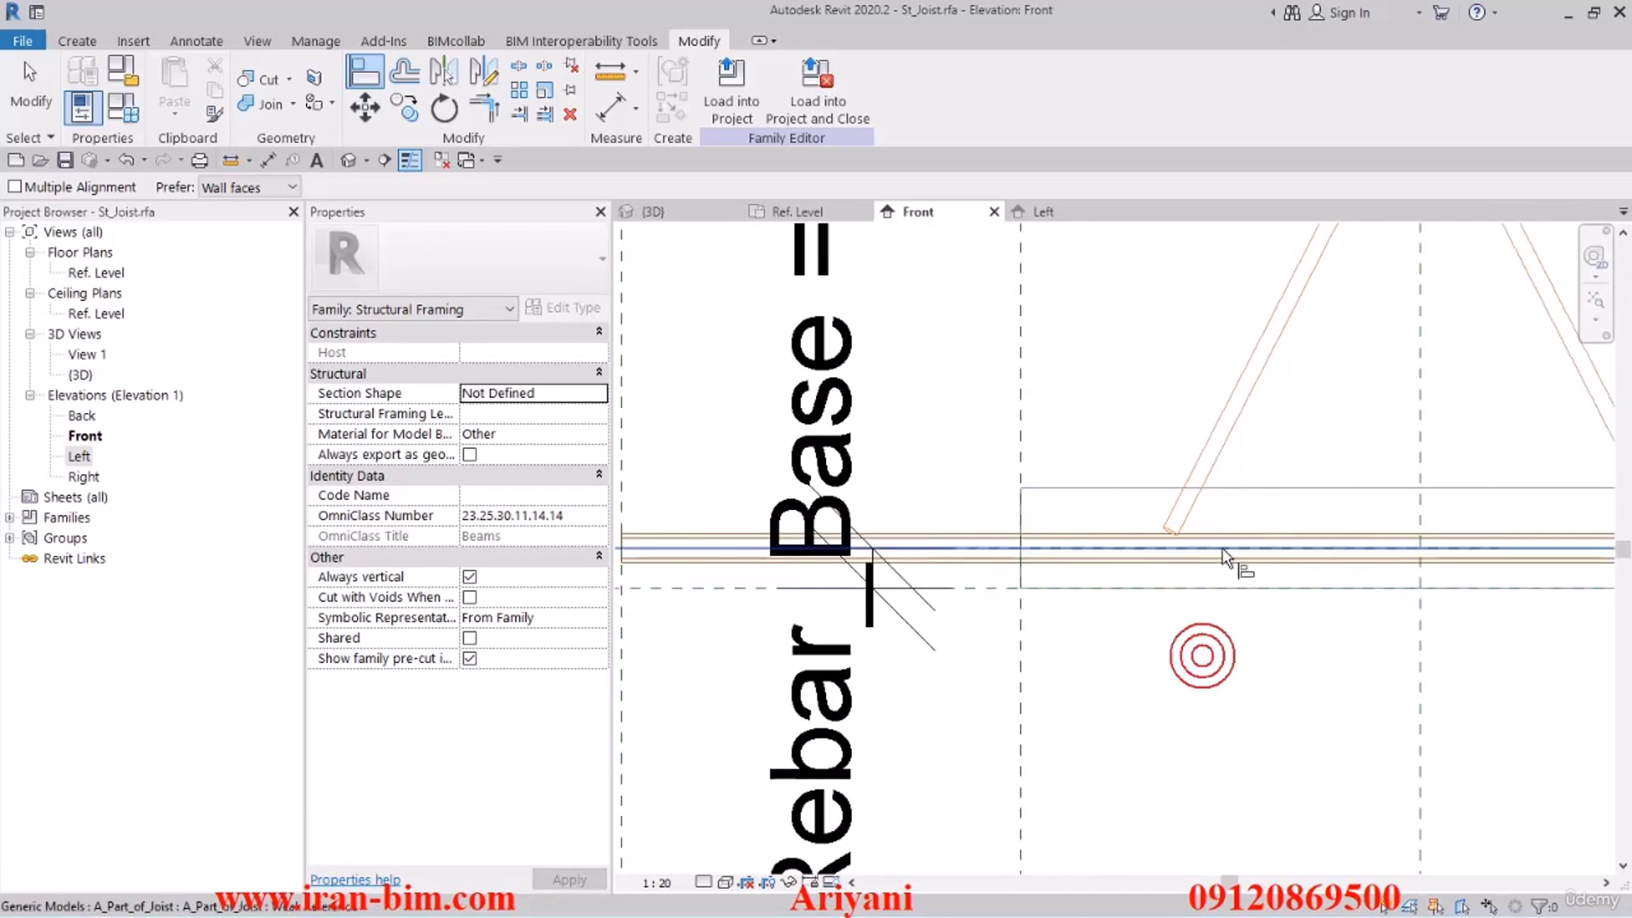
Align the bottom end of the truss component to the D_Rebar_Base reference plane and lock the alignment
click(1175, 548)
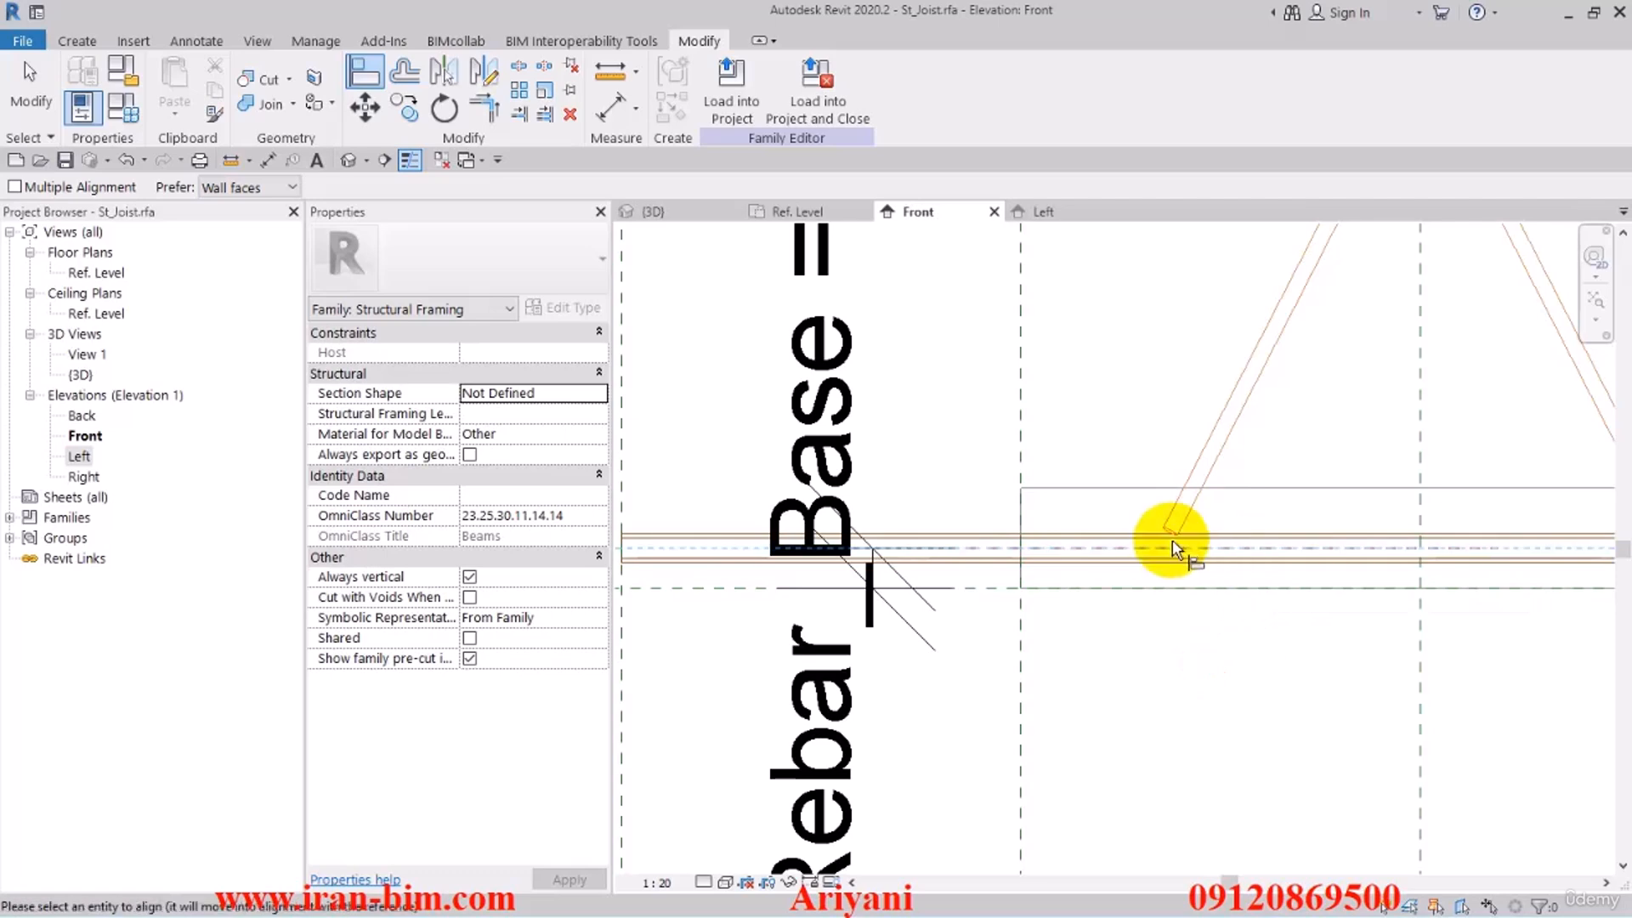
click(1241, 521)
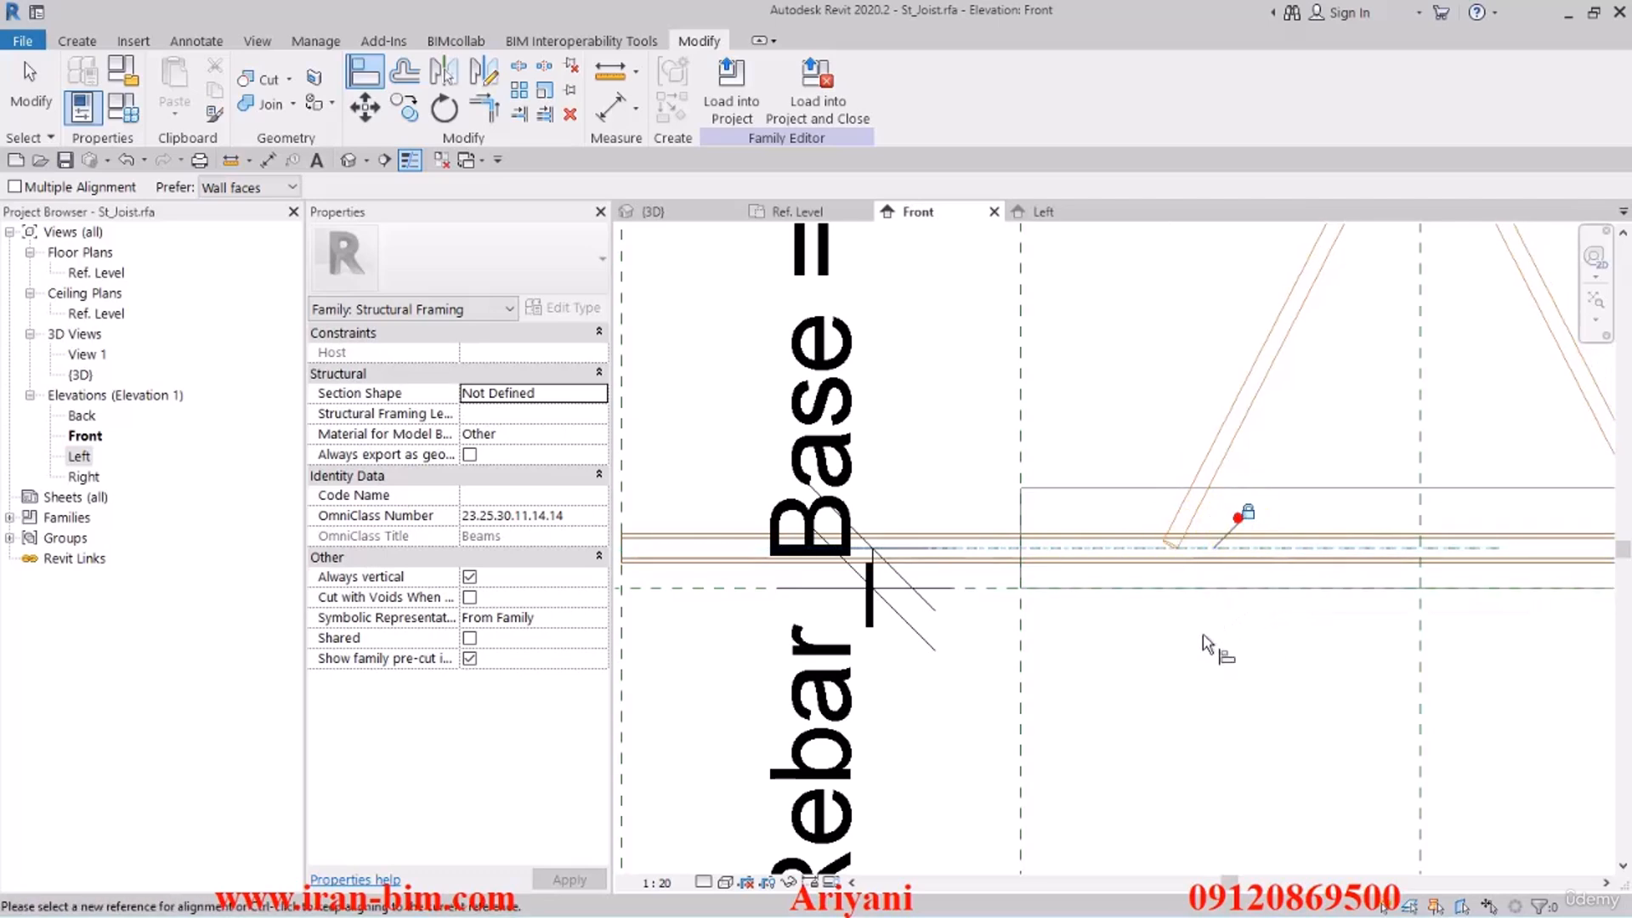
scroll(1216, 641, down, 3)
middle_drag(1216, 641, 1068, 654)
key(Escape)
key(Escape)
scroll(1122, 573, down, 3)
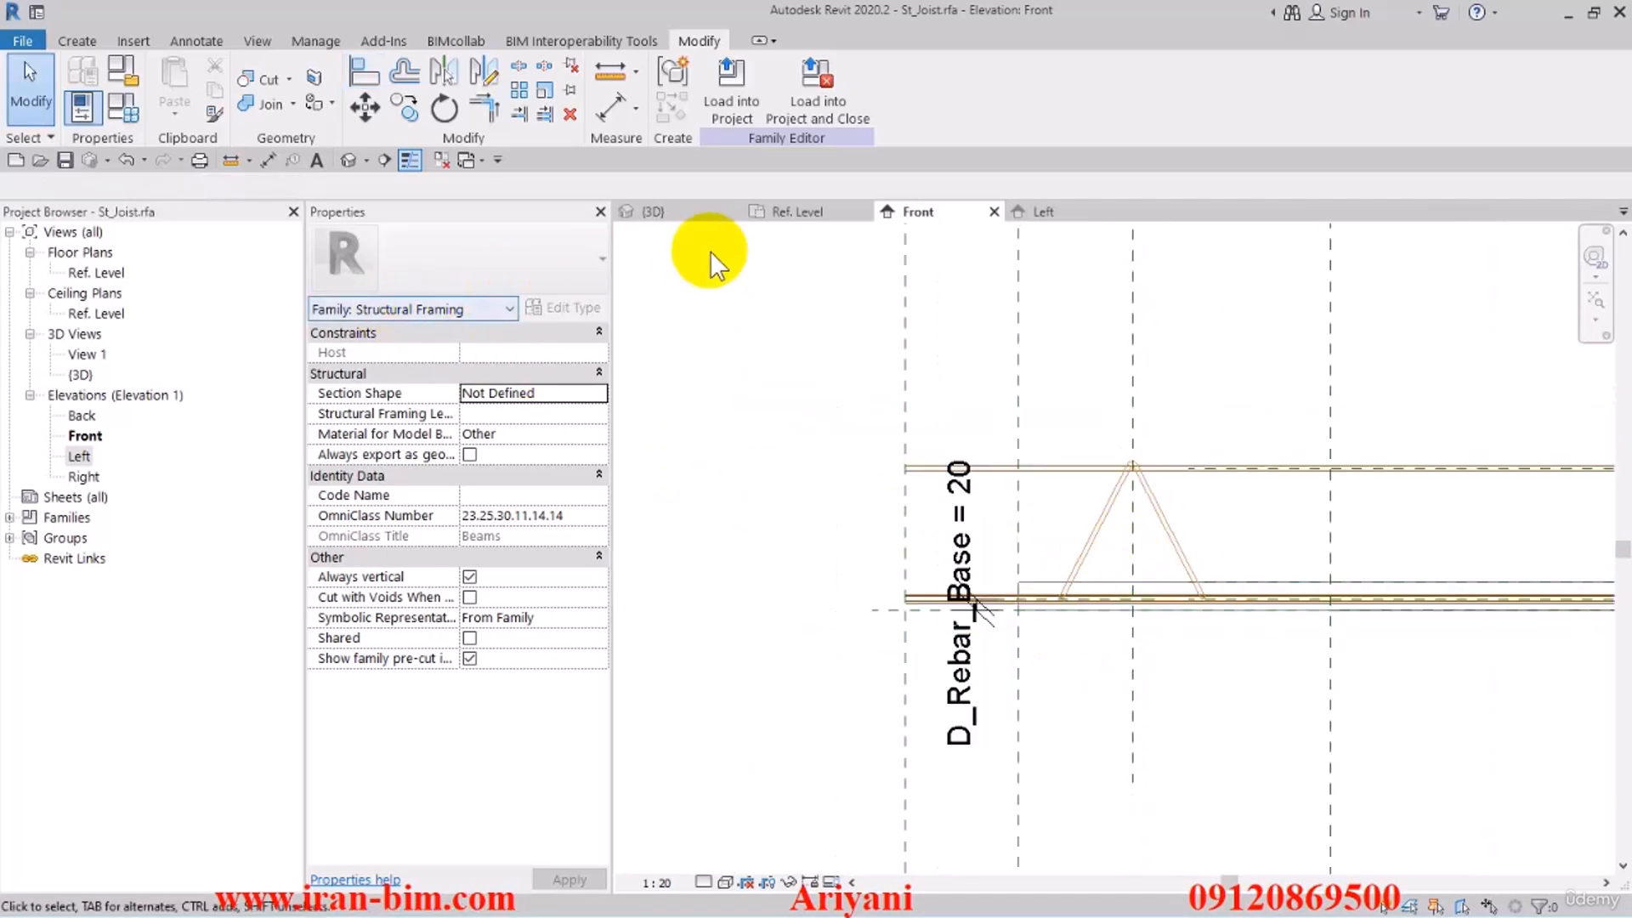
In the Ref. Level plan, array two truss components linearly from the left Start Trusses plane to the right one, placing the last member there
click(794, 214)
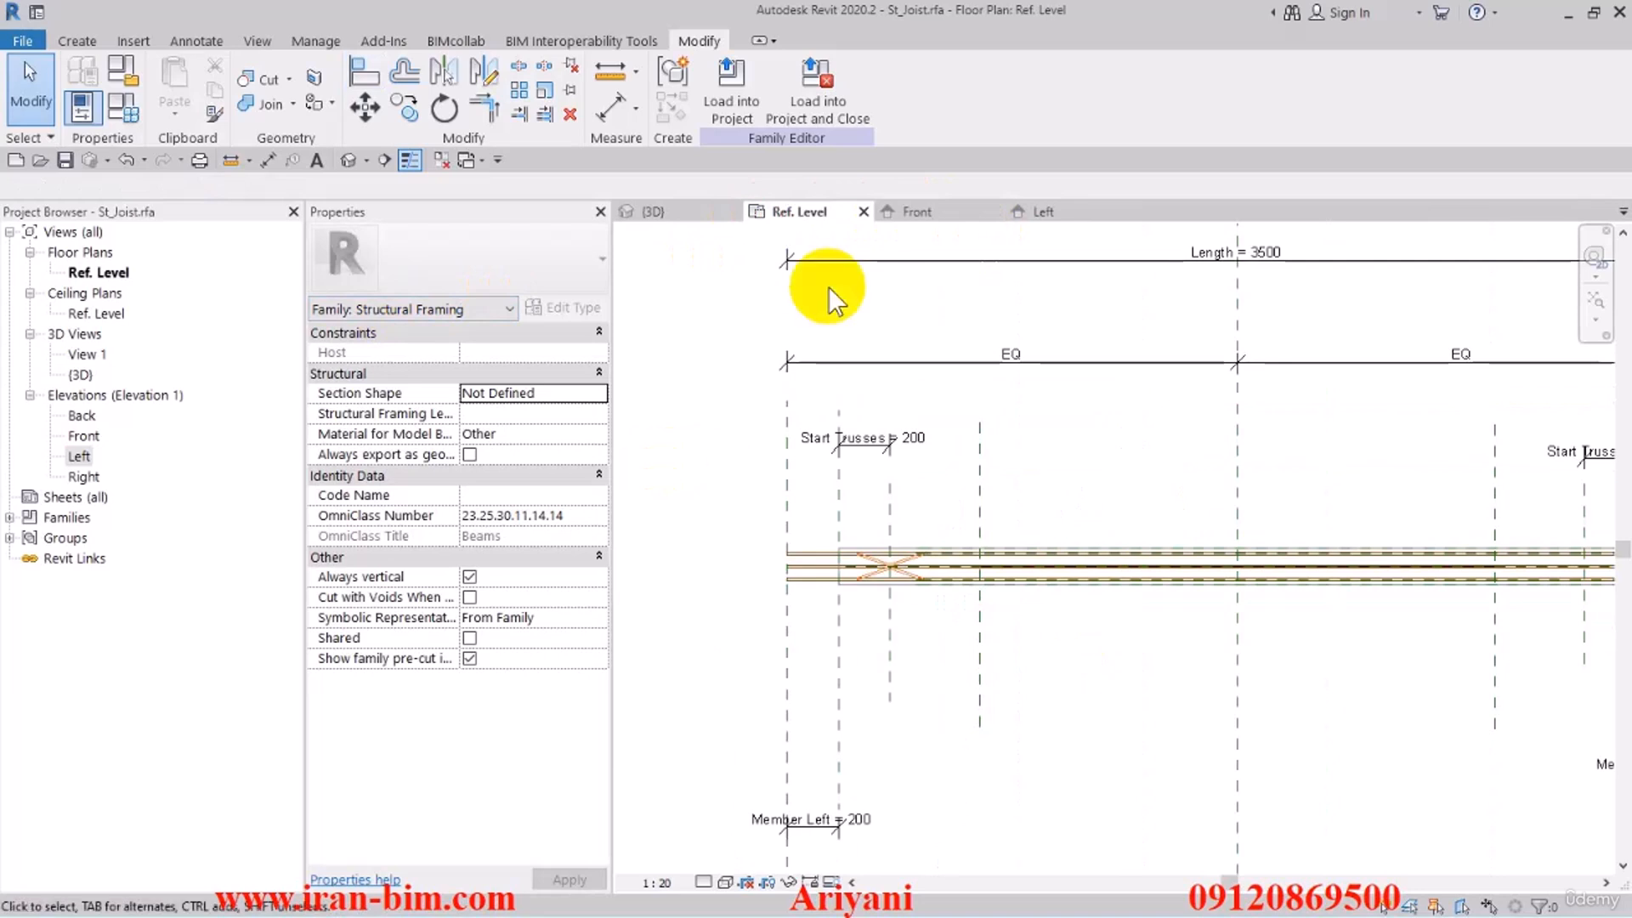
middle_drag(1033, 629, 959, 624)
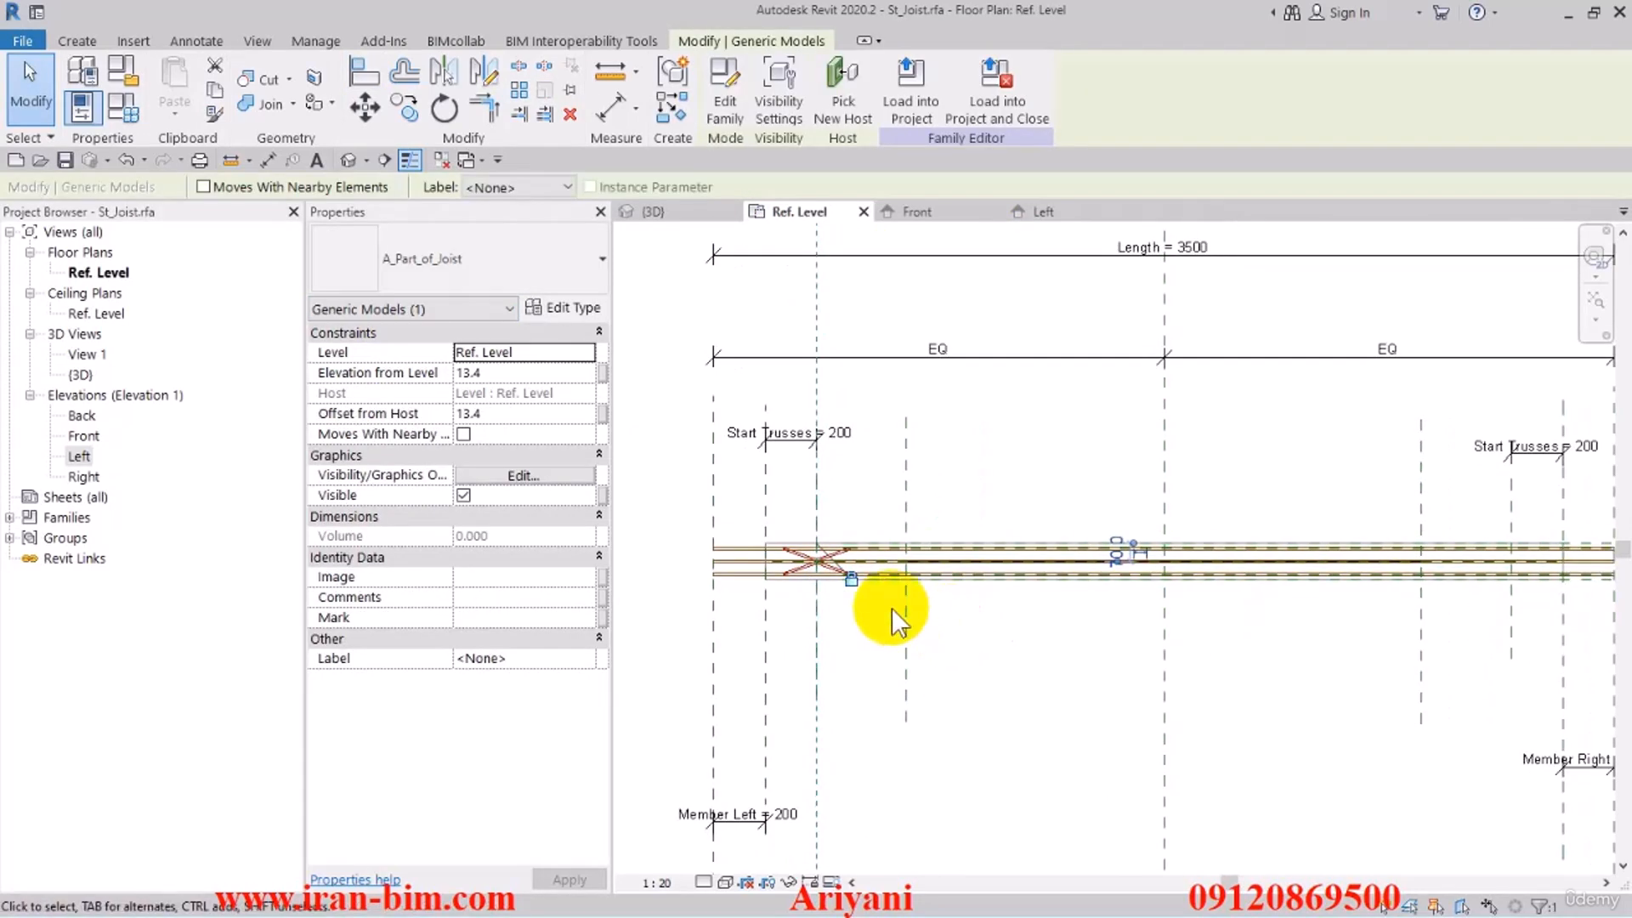
click(517, 97)
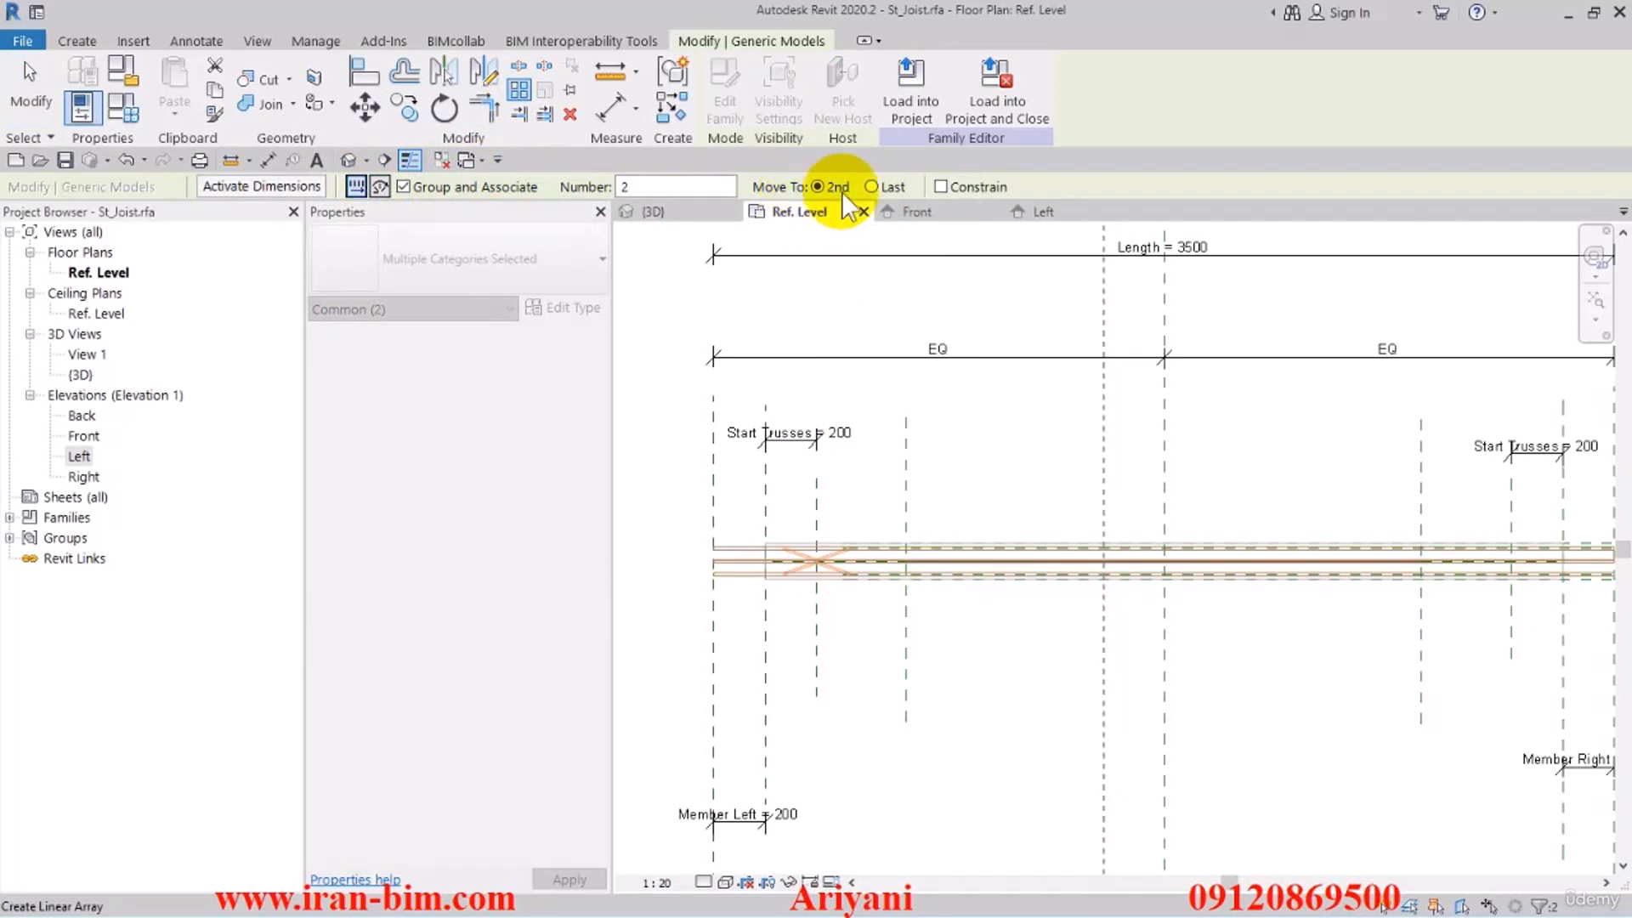
click(872, 187)
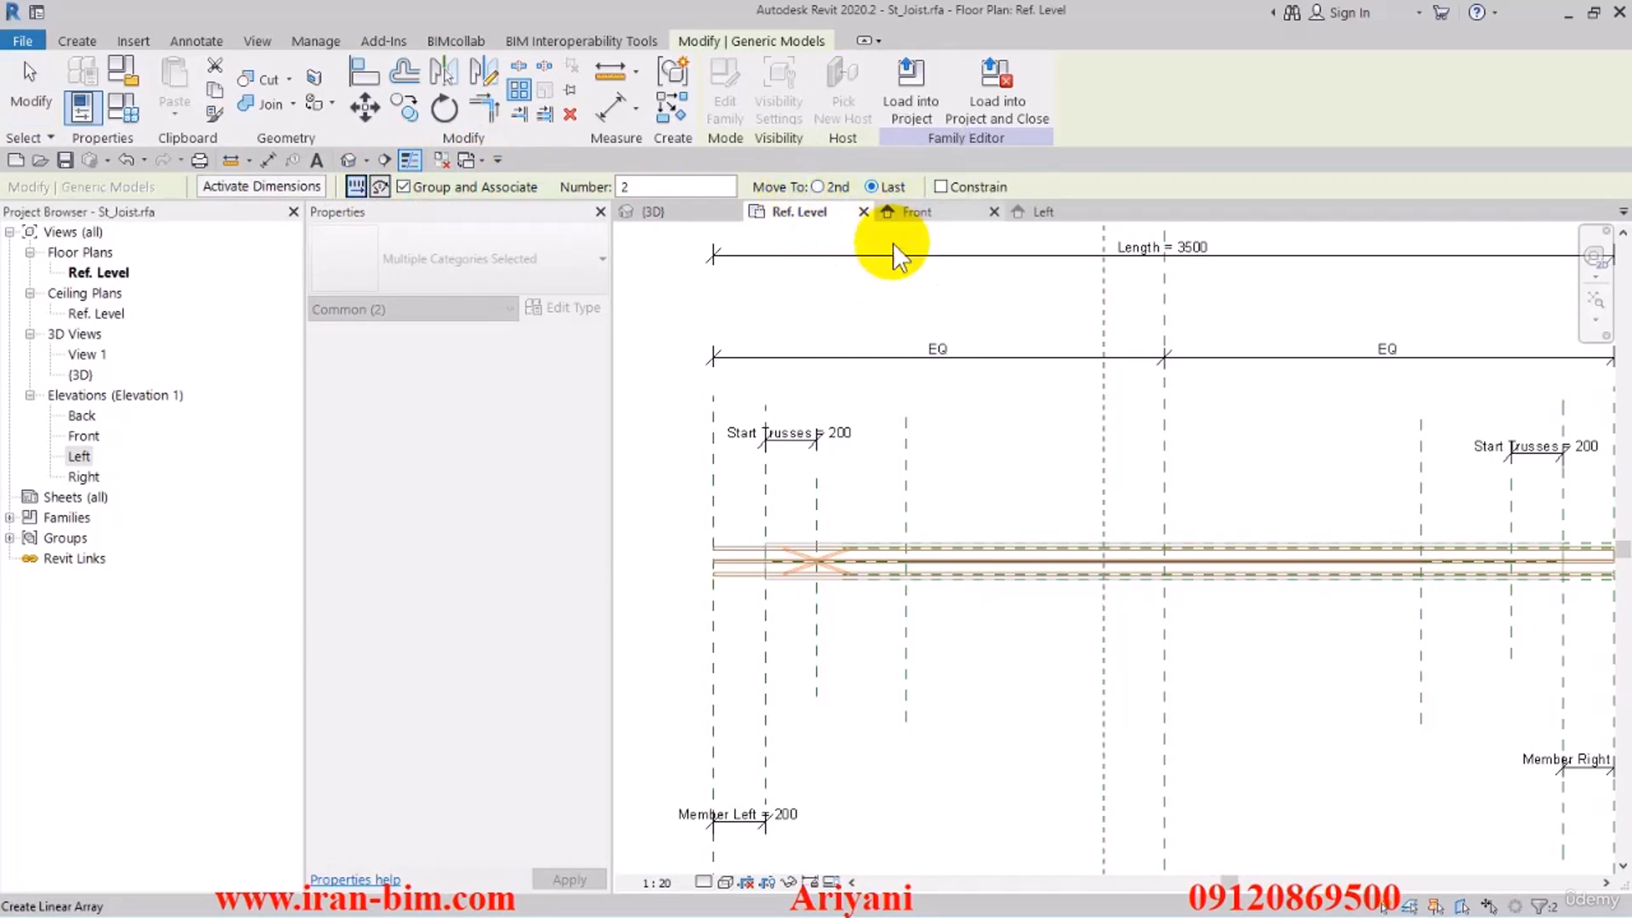
scroll(850, 561, up, 1)
scroll(850, 565, up, 6)
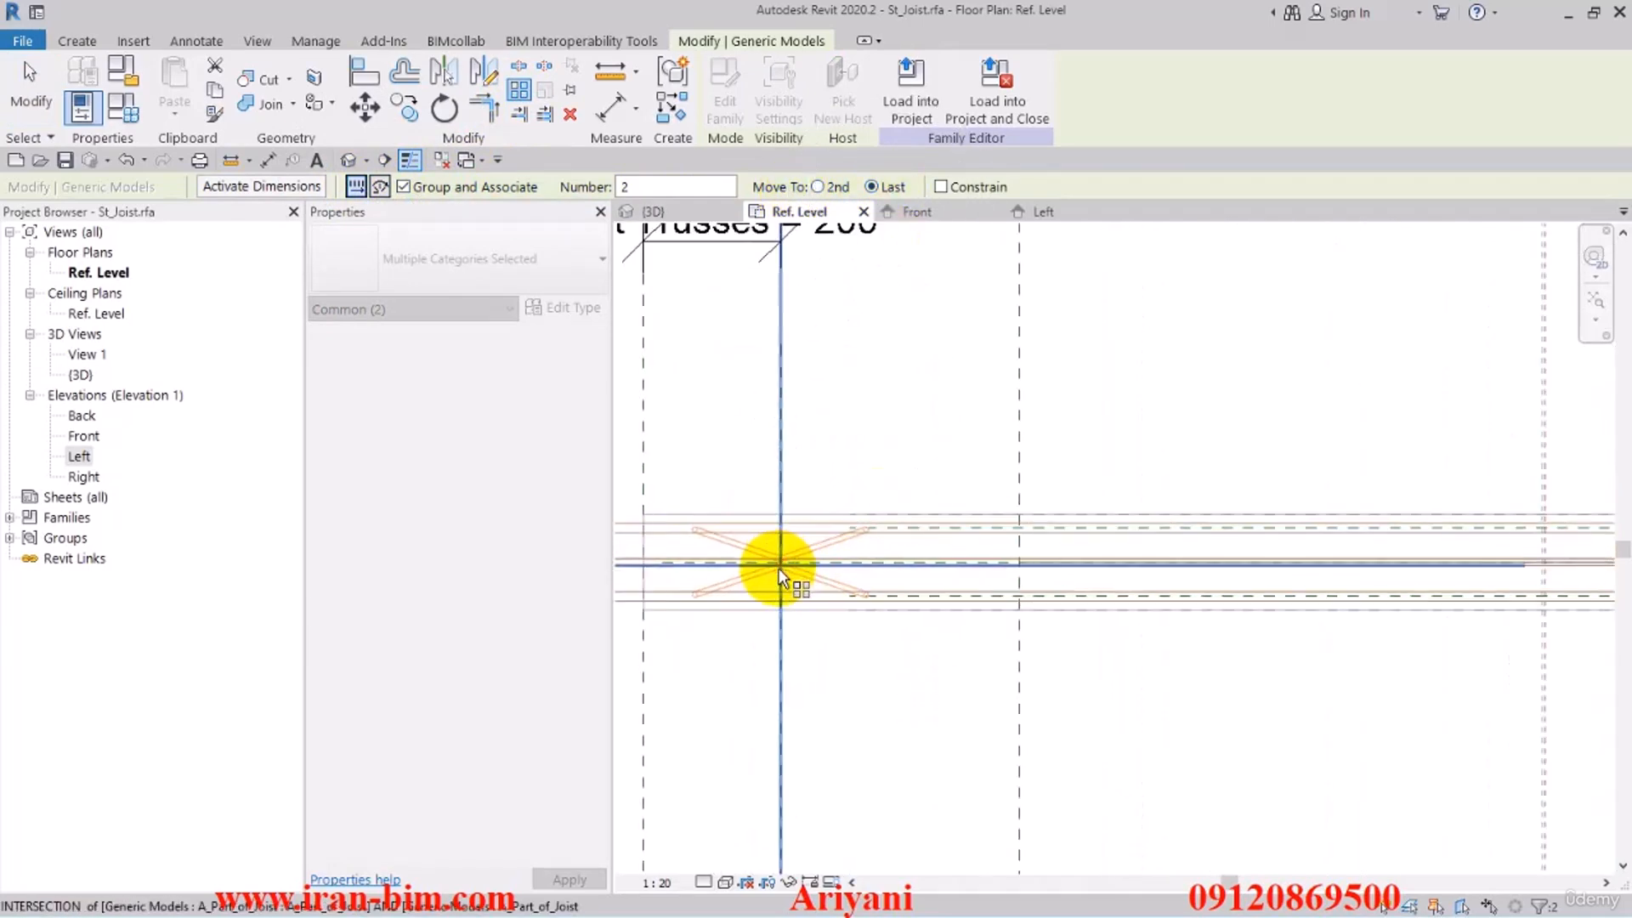
scroll(790, 544, down, 2)
key(Escape)
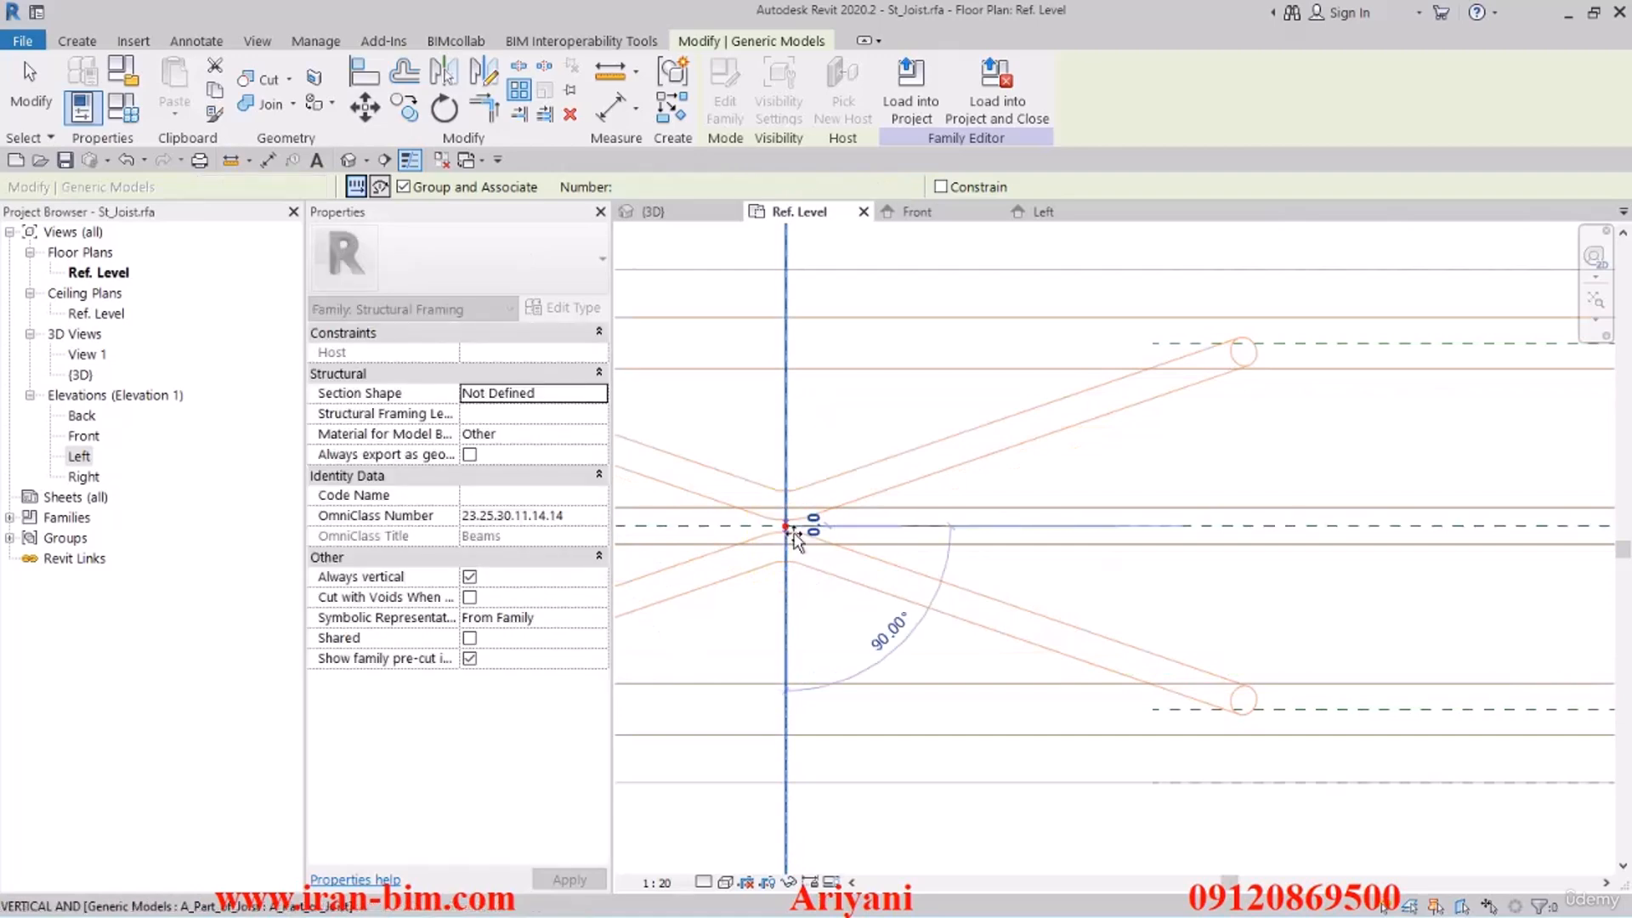
scroll(803, 543, down, 3)
scroll(810, 545, down, 5)
scroll(1292, 567, up, 3)
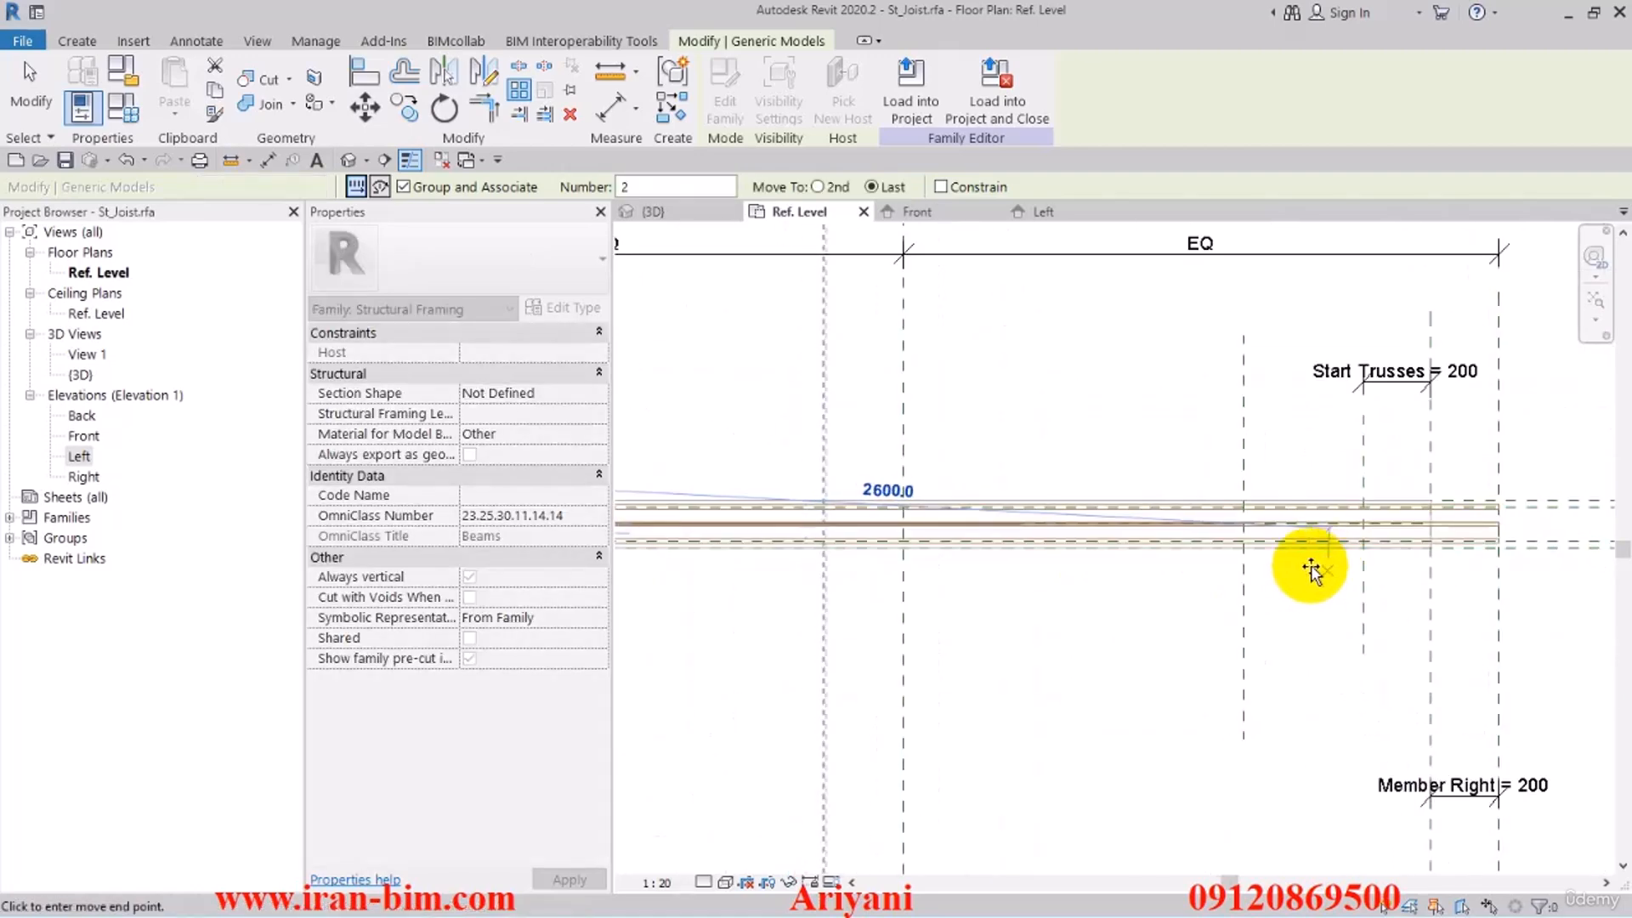
middle_drag(1312, 568, 1140, 612)
scroll(1191, 572, up, 5)
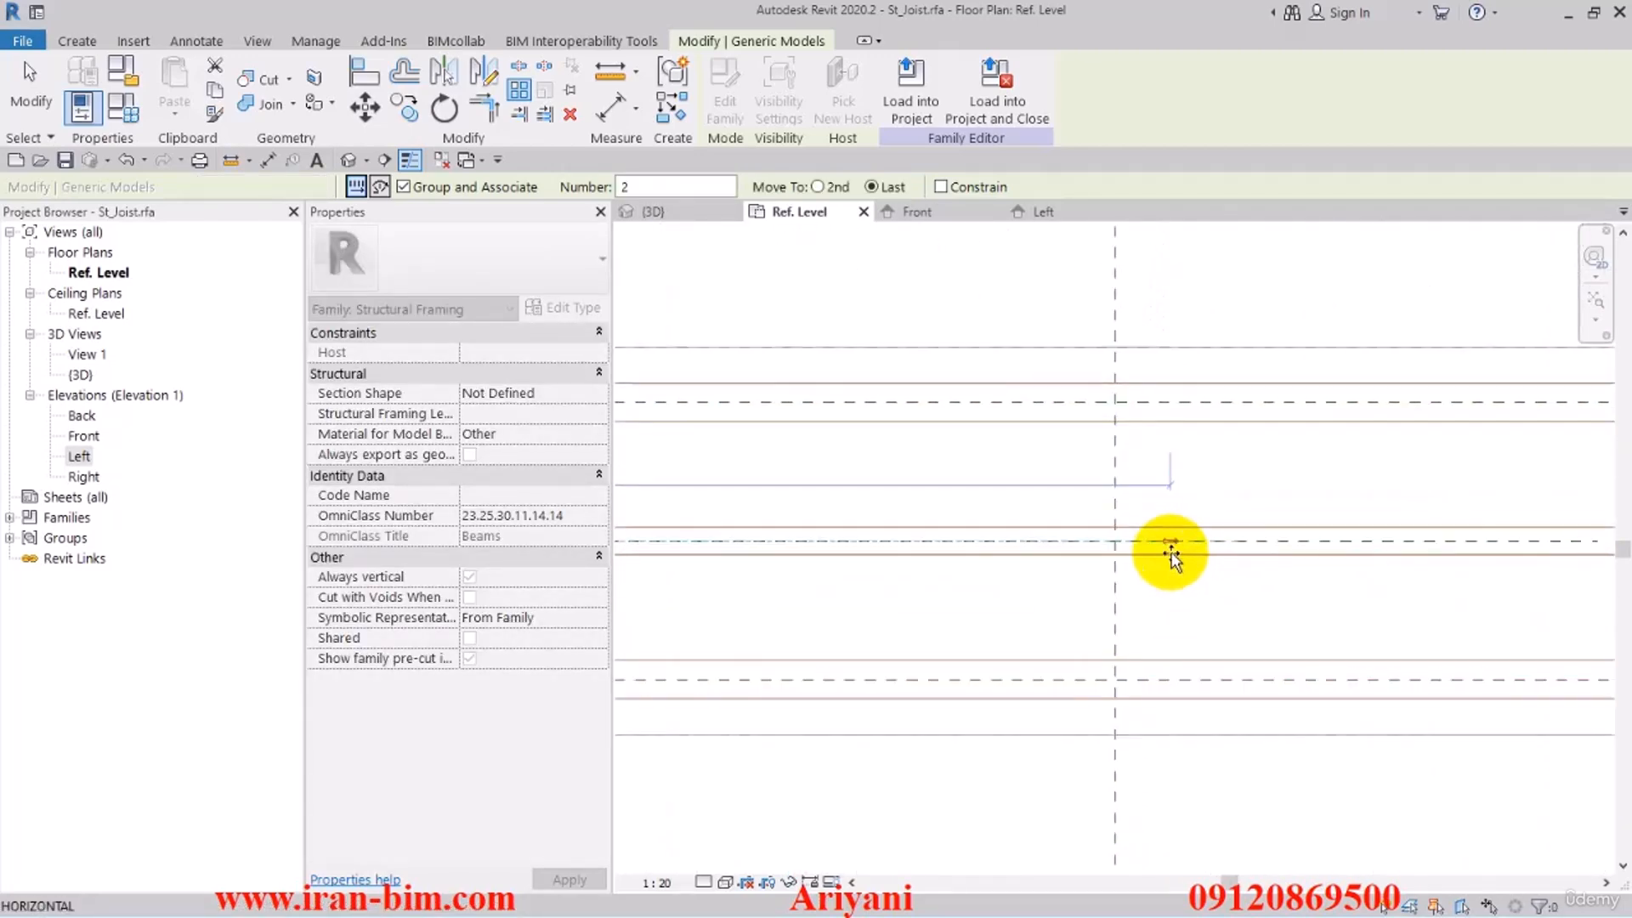
click(1097, 545)
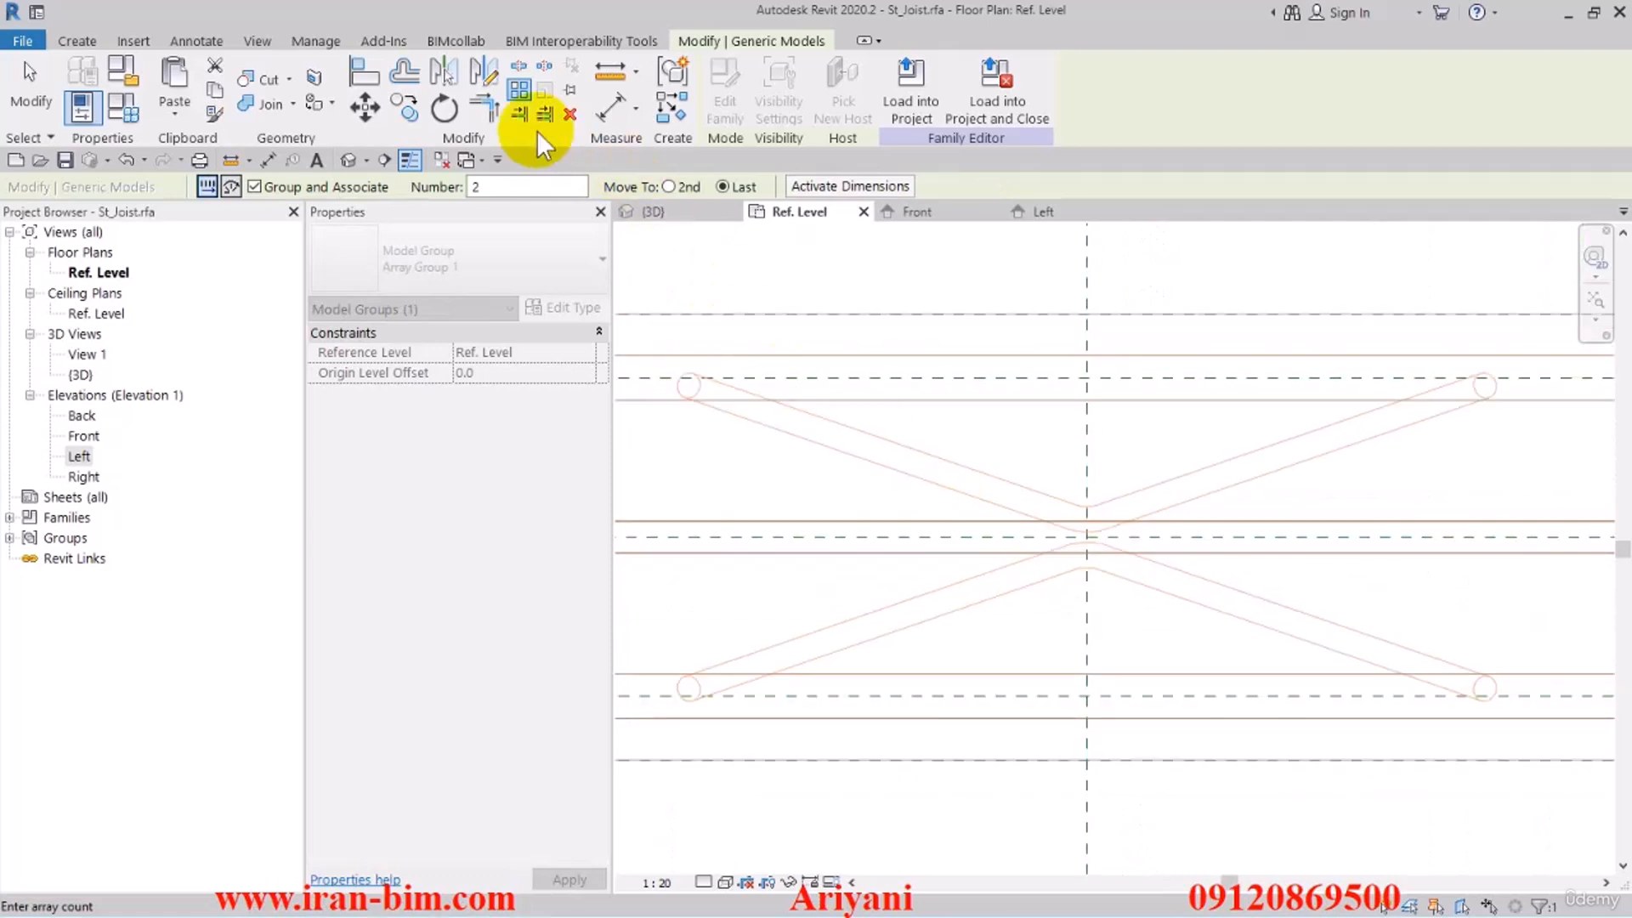
Align the end truss group's centre to the vertical right Start Trusses reference plane and lock it
click(360, 73)
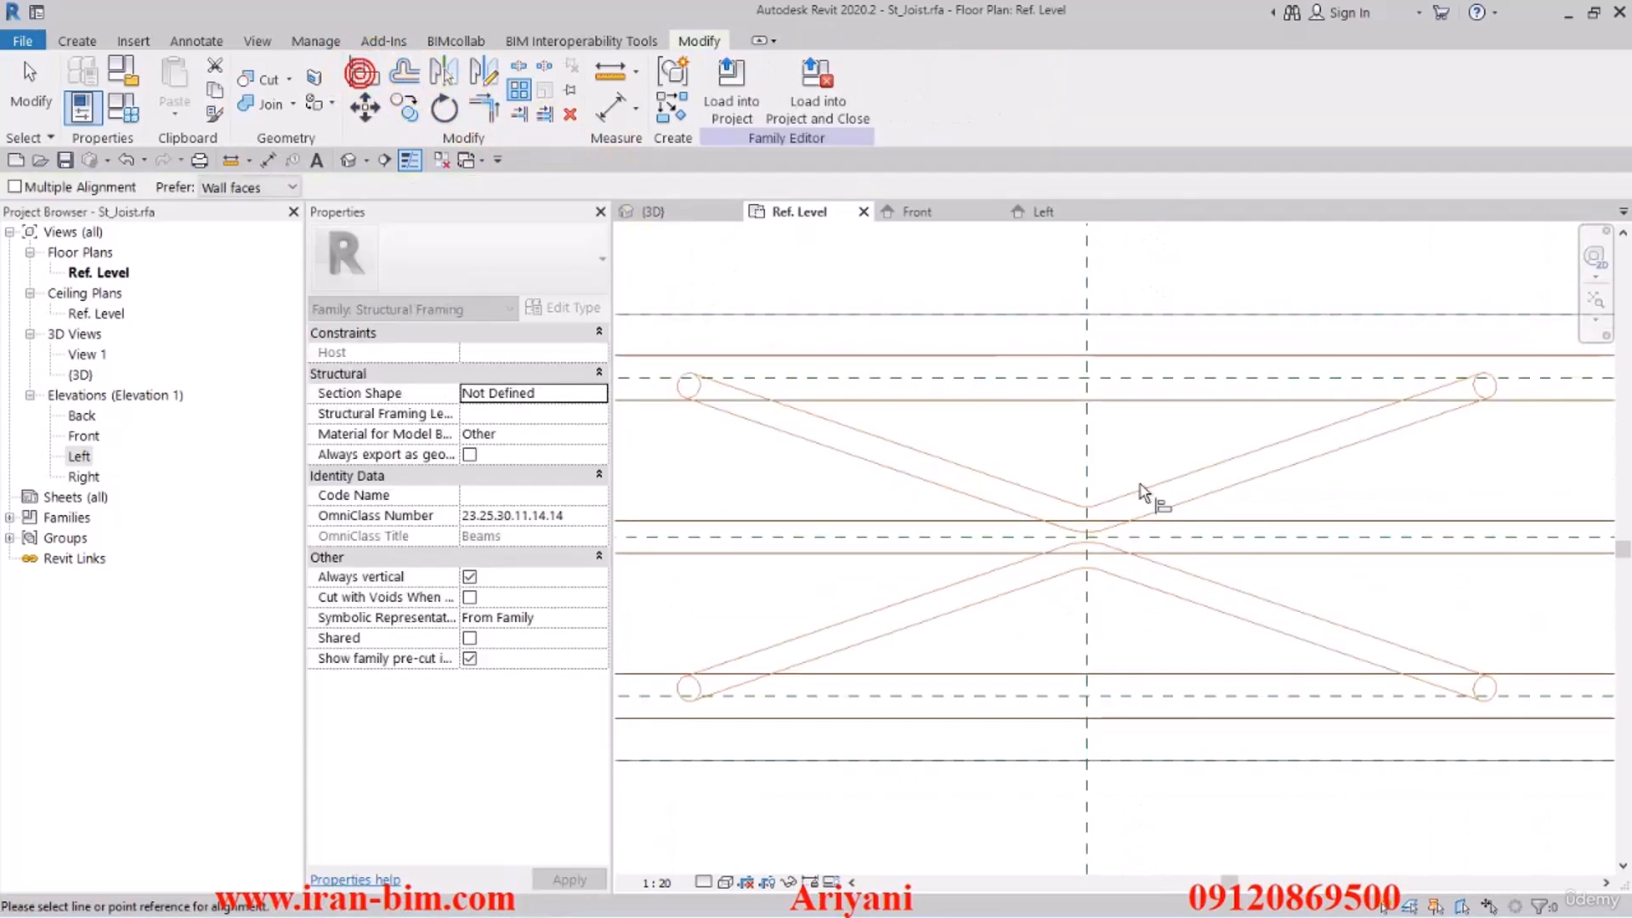
click(1083, 422)
click(1089, 452)
click(1120, 580)
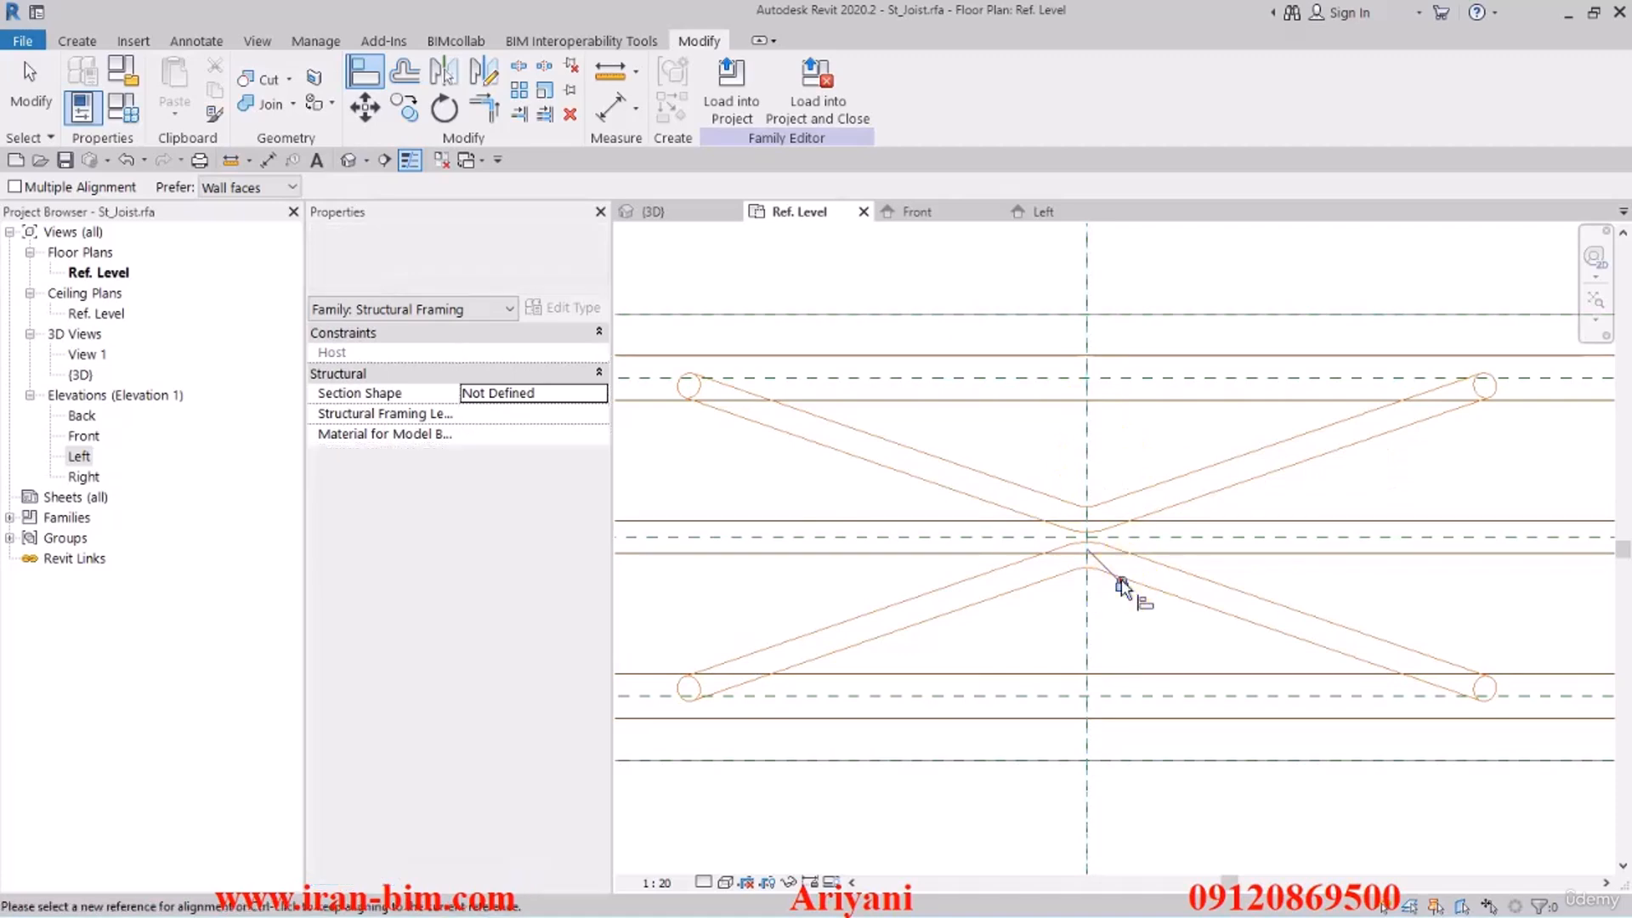
Align the end truss group to the joist's horizontal centre reference plane and lock the alignment
click(881, 534)
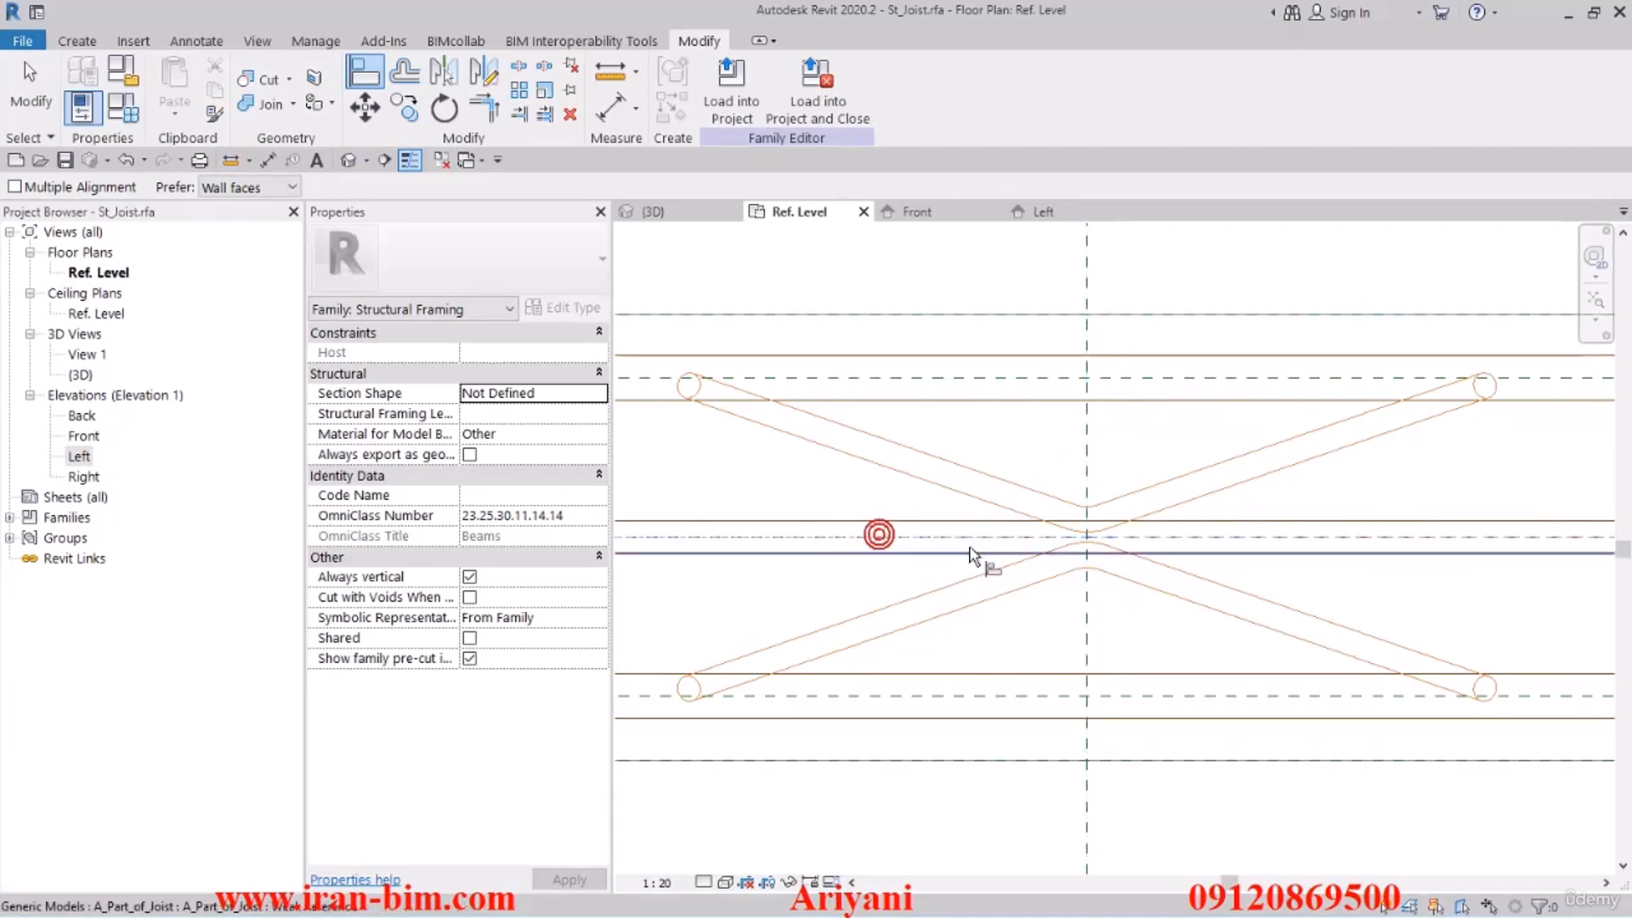
click(1068, 583)
click(1078, 583)
scroll(1125, 613, down, 8)
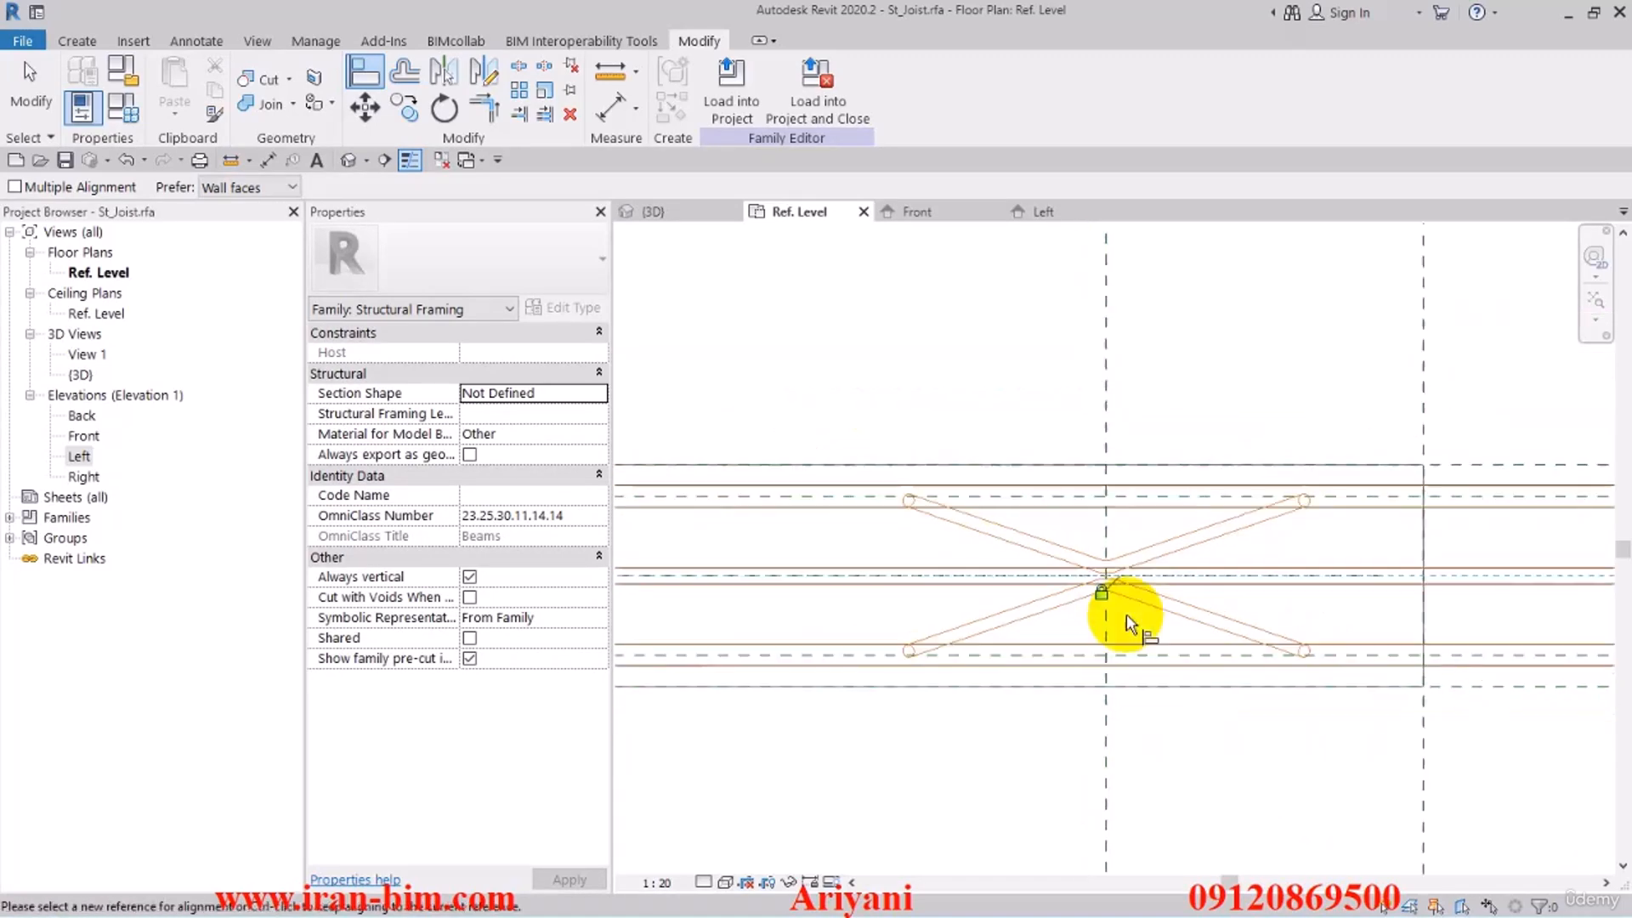
key(Escape)
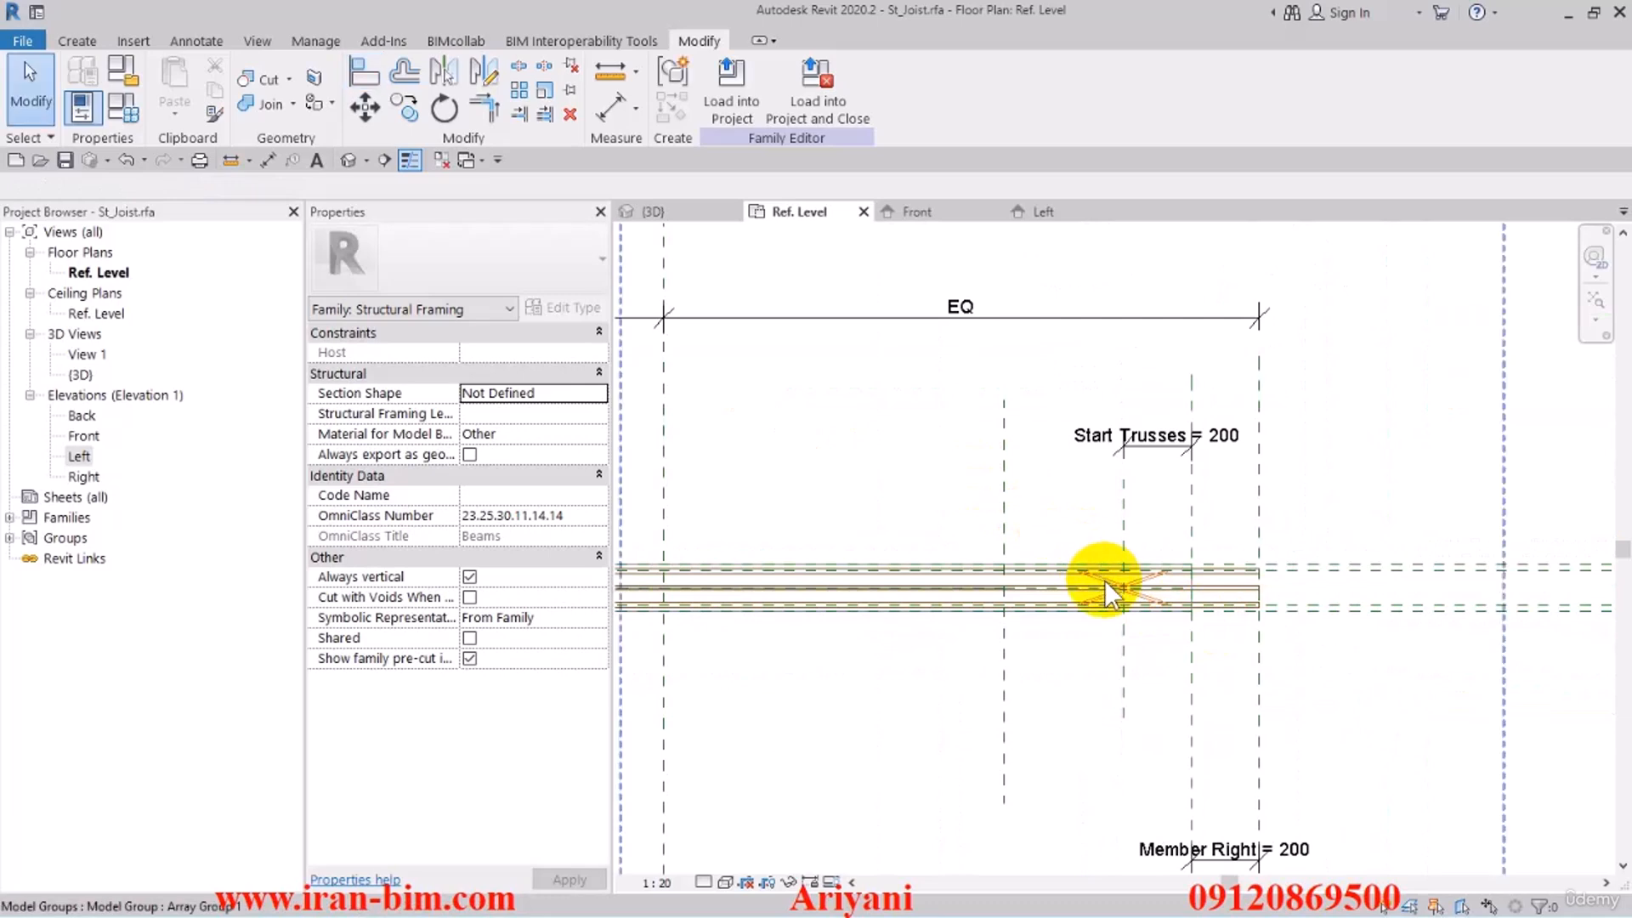
Label the truss array's member count with the Number Trusses parameter
click(1104, 580)
scroll(1117, 513, down, 2)
scroll(1113, 510, down, 3)
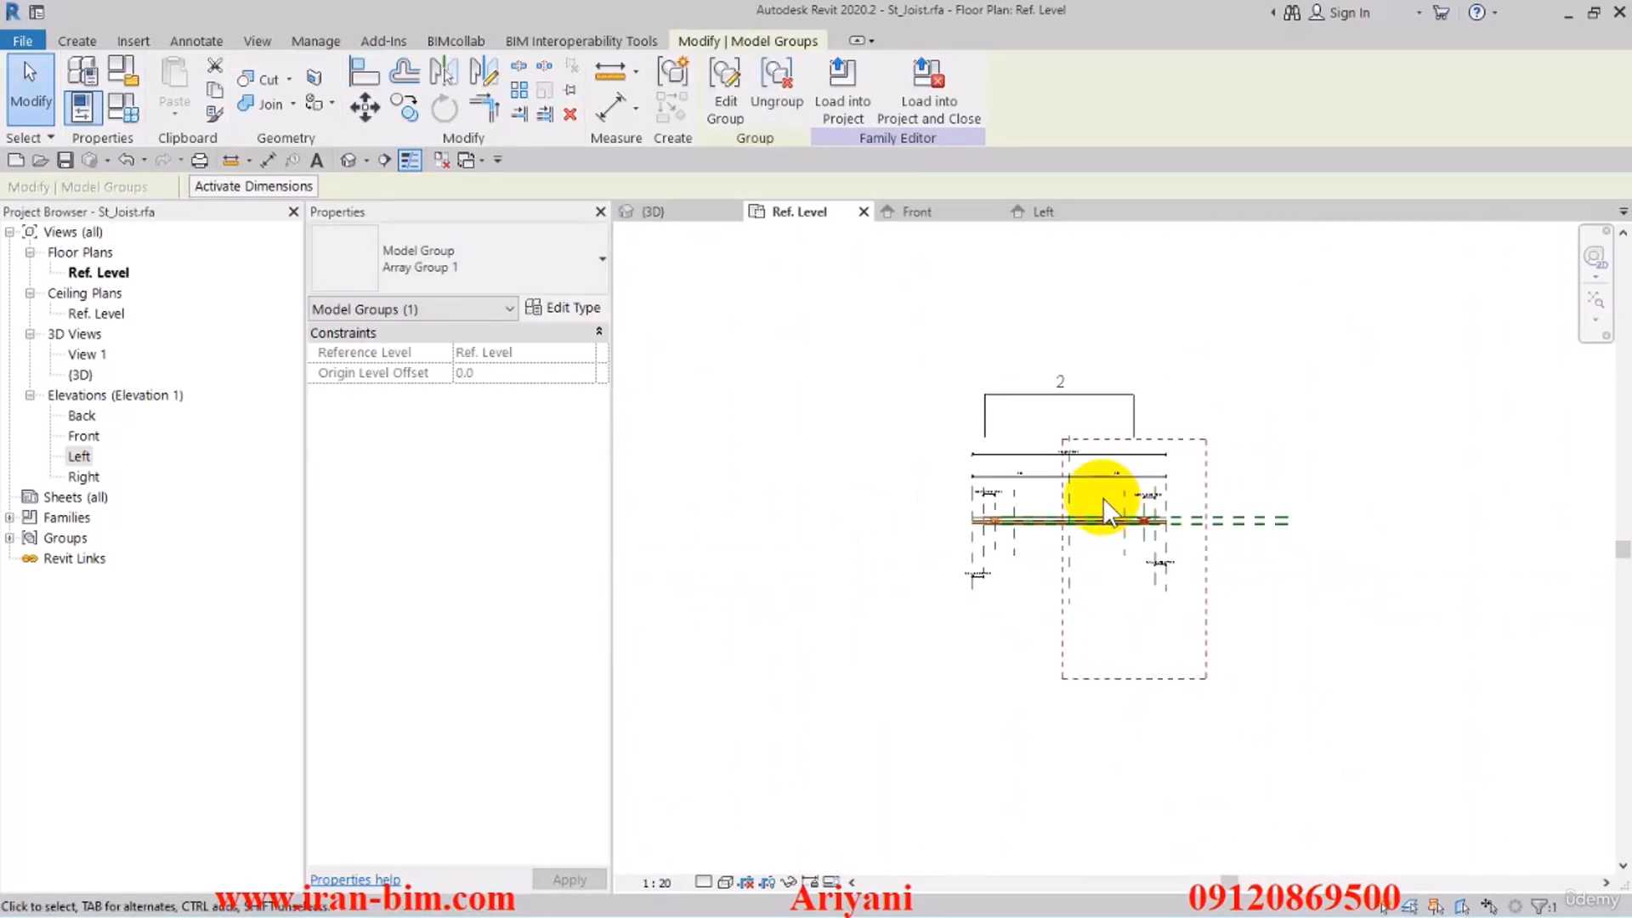
click(1020, 319)
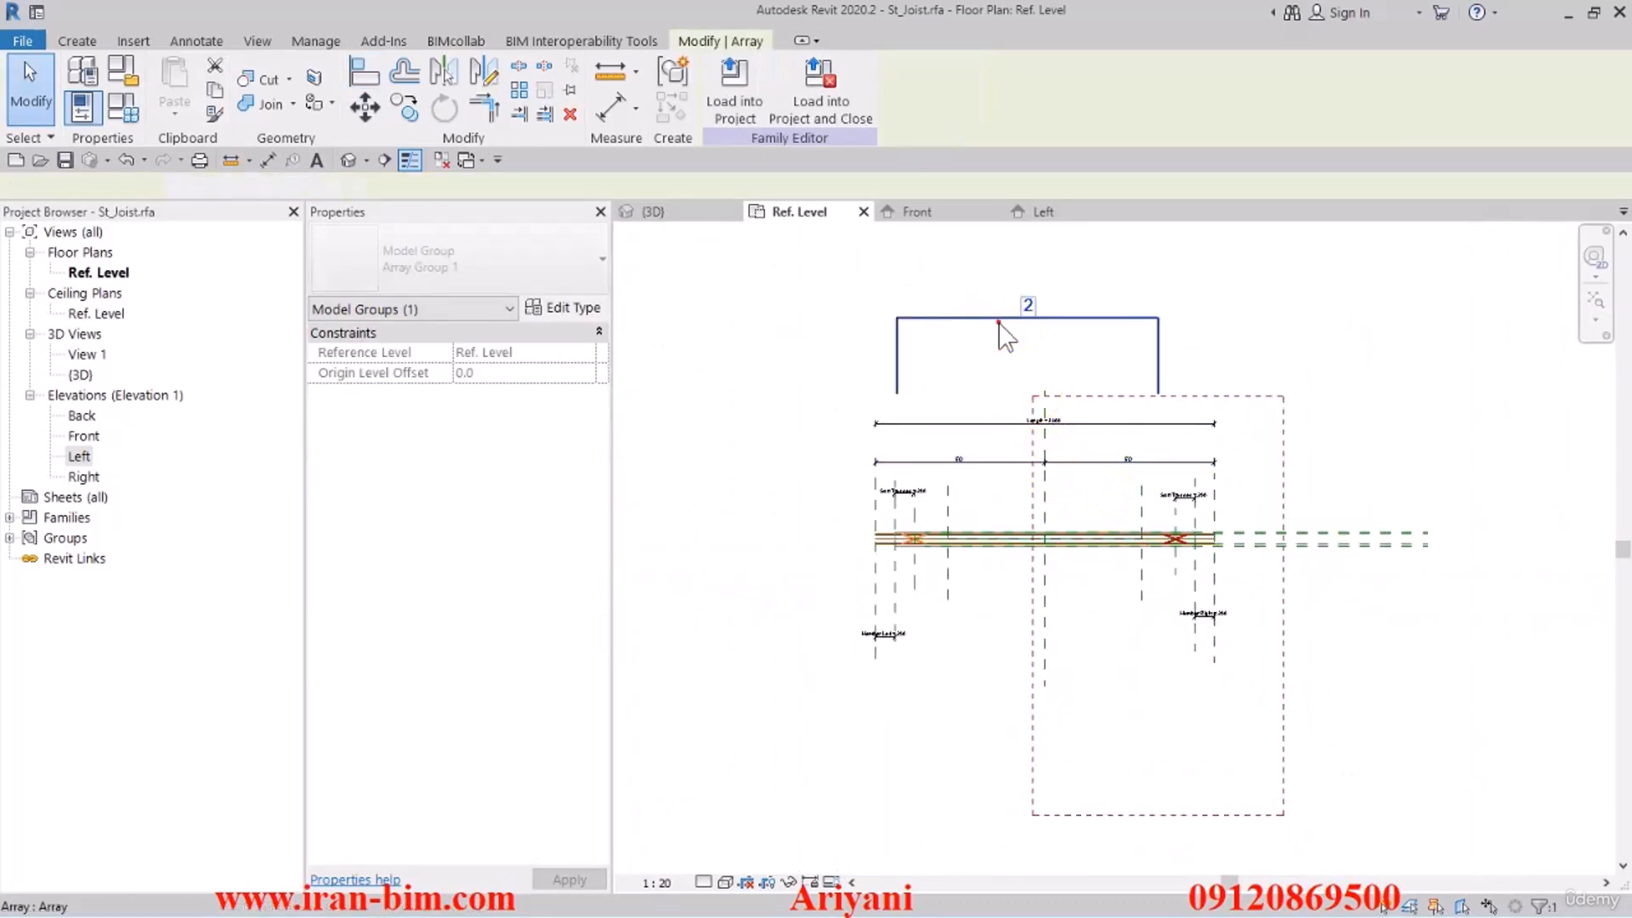
click(402, 188)
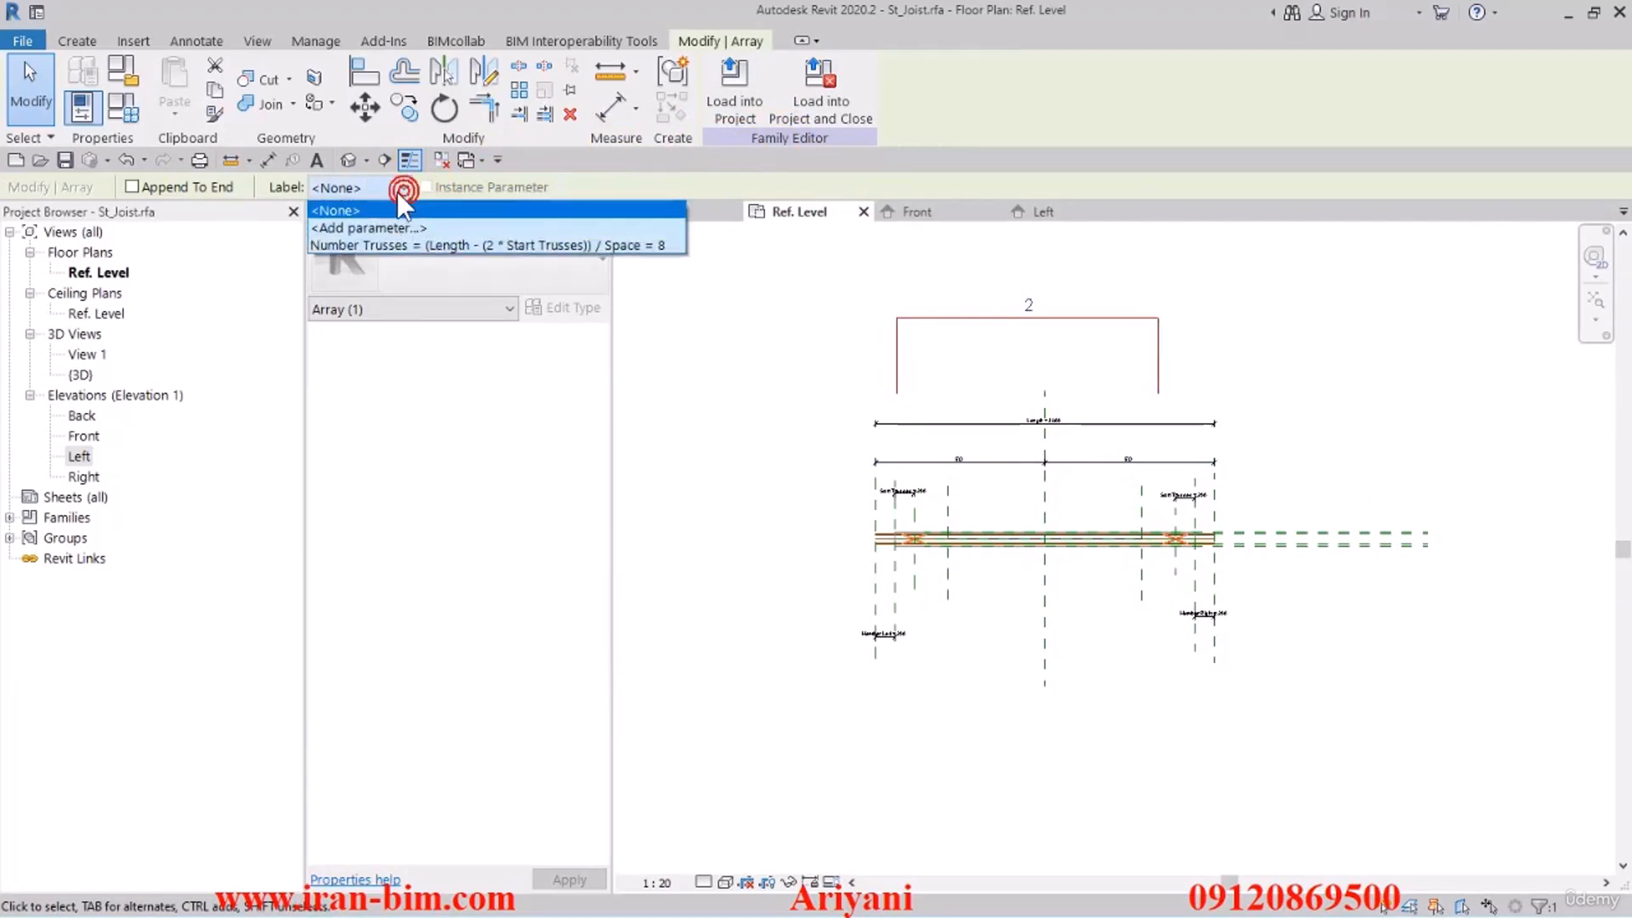
click(384, 244)
click(756, 599)
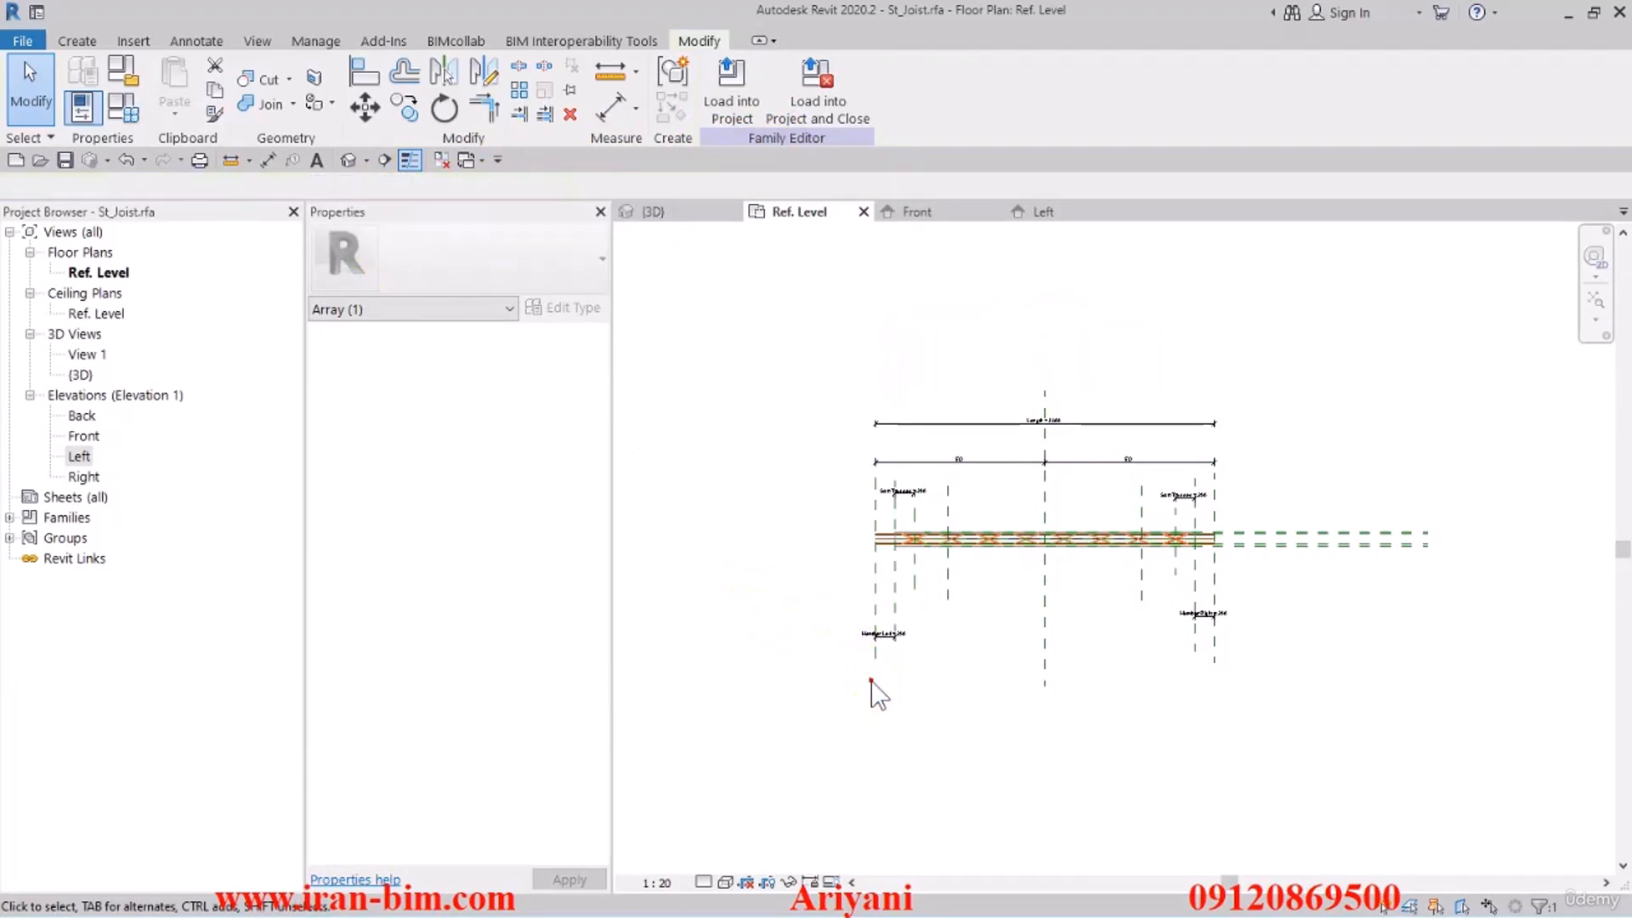
Open the 3D view and examine how the arrayed trusses sit along the joist
scroll(960, 571, up, 5)
click(343, 163)
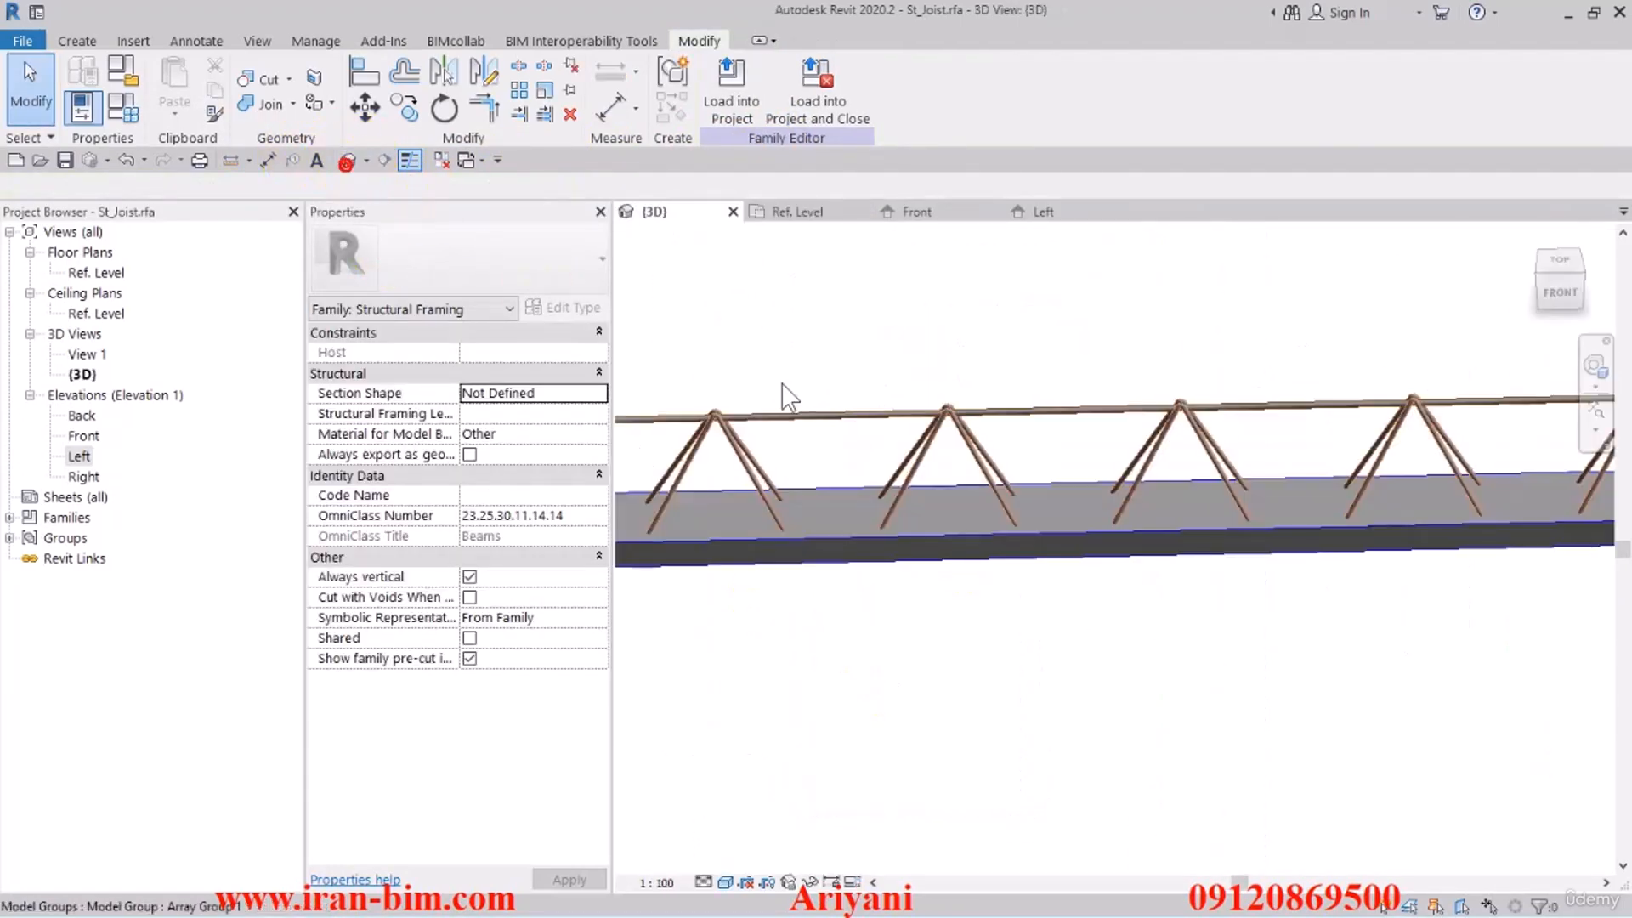
shift+middle_drag(1096, 552, 1337, 554)
scroll(1111, 544, down, 4)
shift+middle_drag(1112, 556, 1242, 487)
click(969, 527)
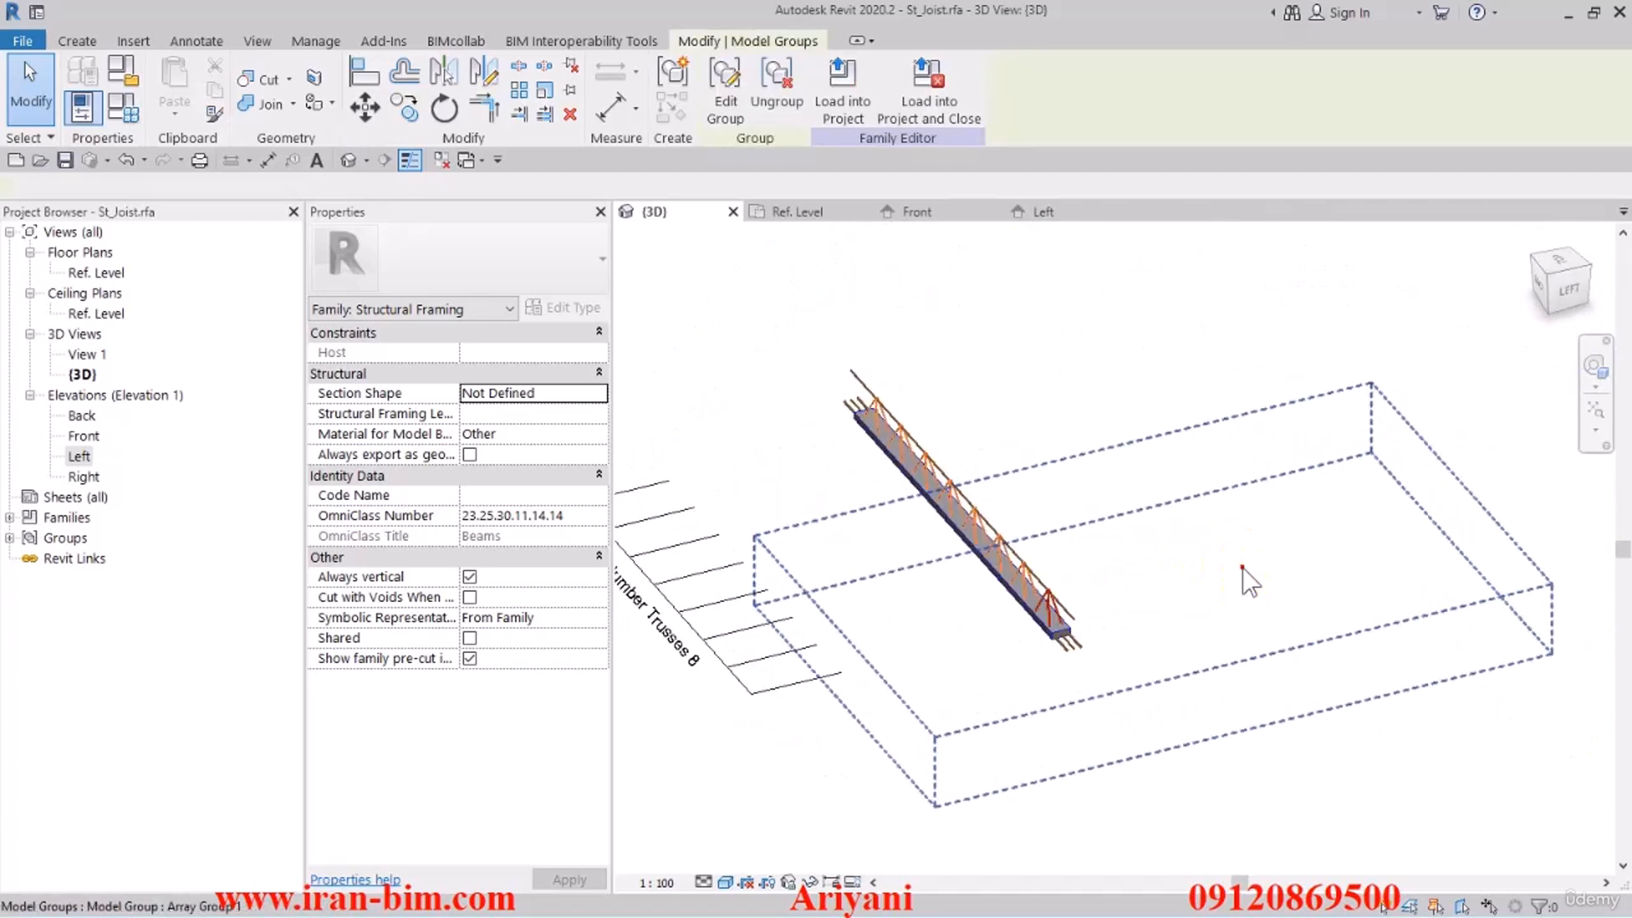
click(952, 355)
Edit the array group, open its A_Part_of_Joist component family for editing and go to that family's Front elevation
click(878, 411)
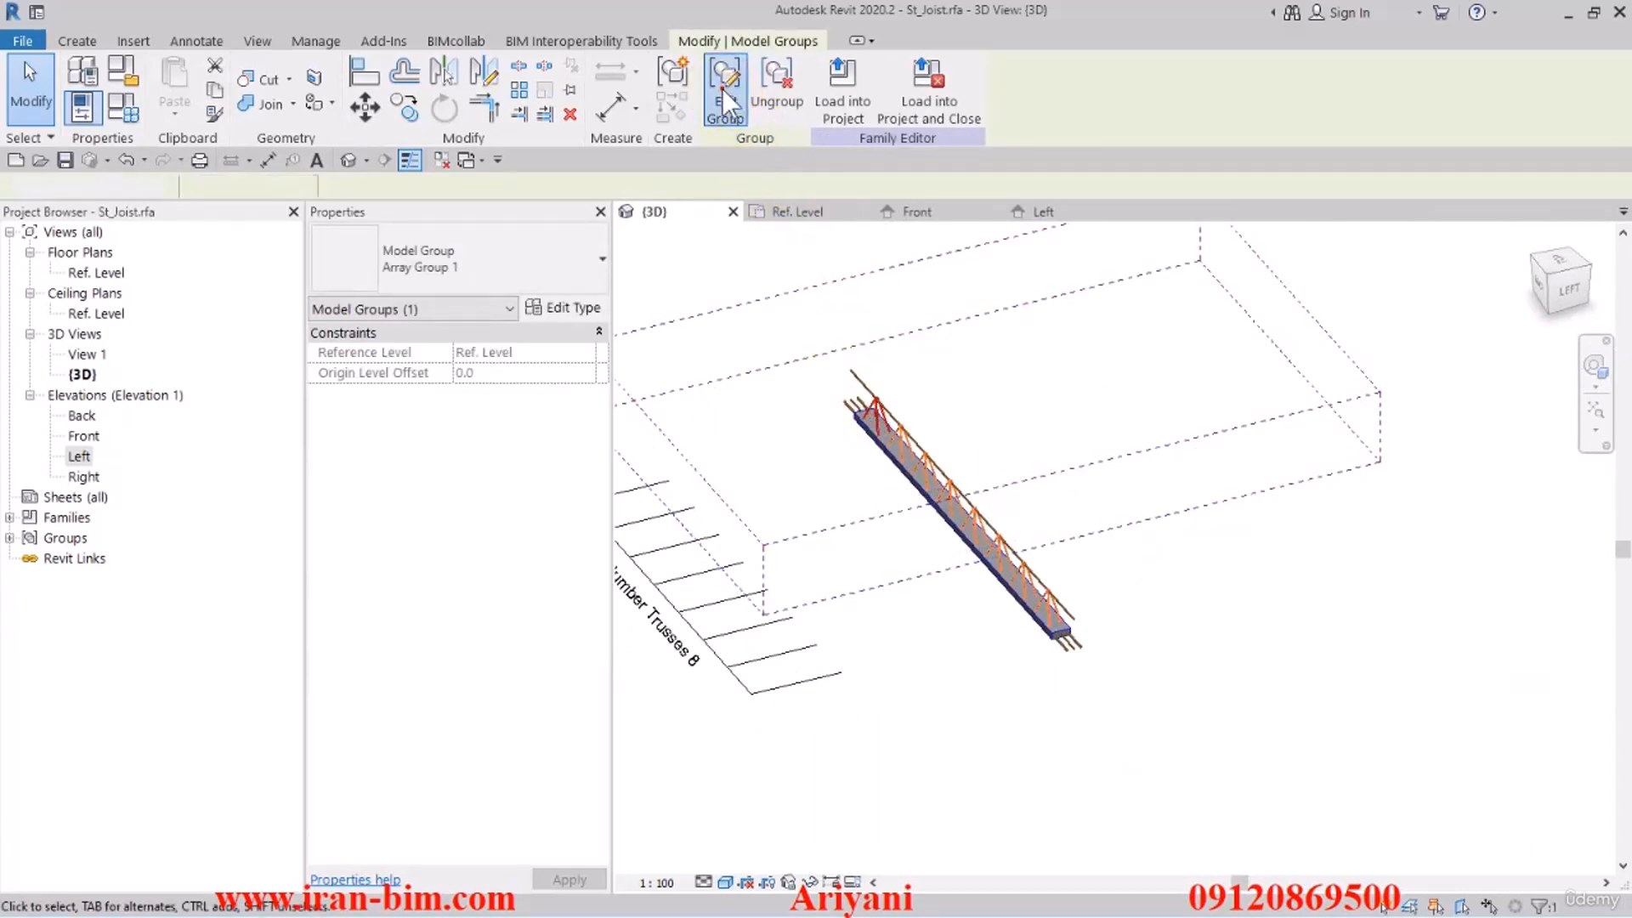
click(721, 88)
click(874, 412)
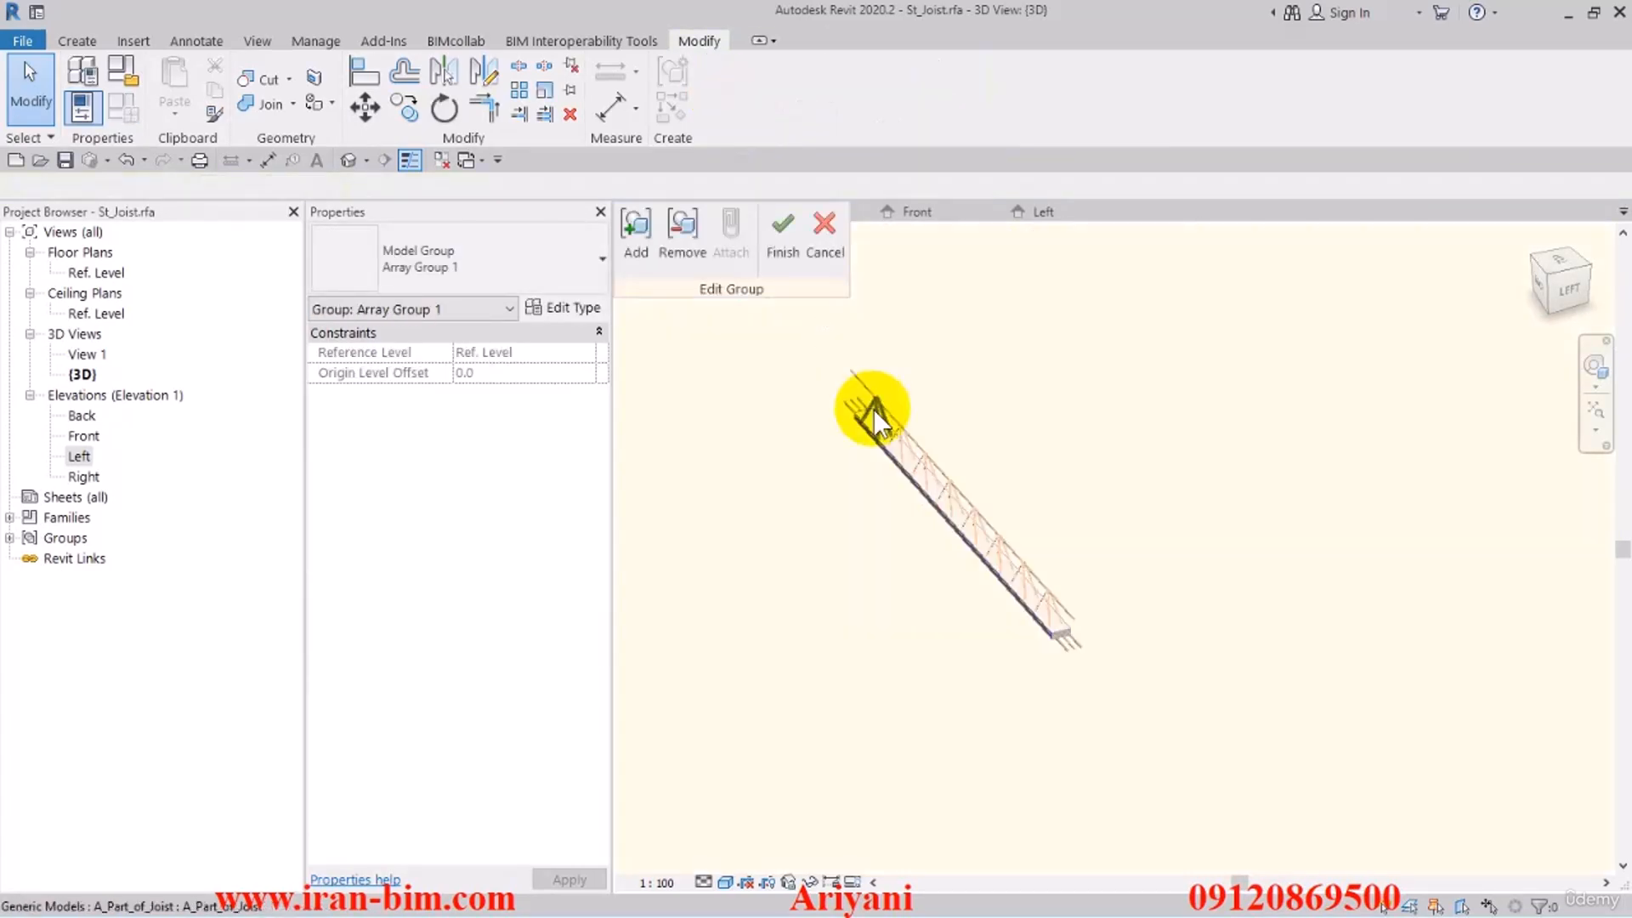
double_click(933, 427)
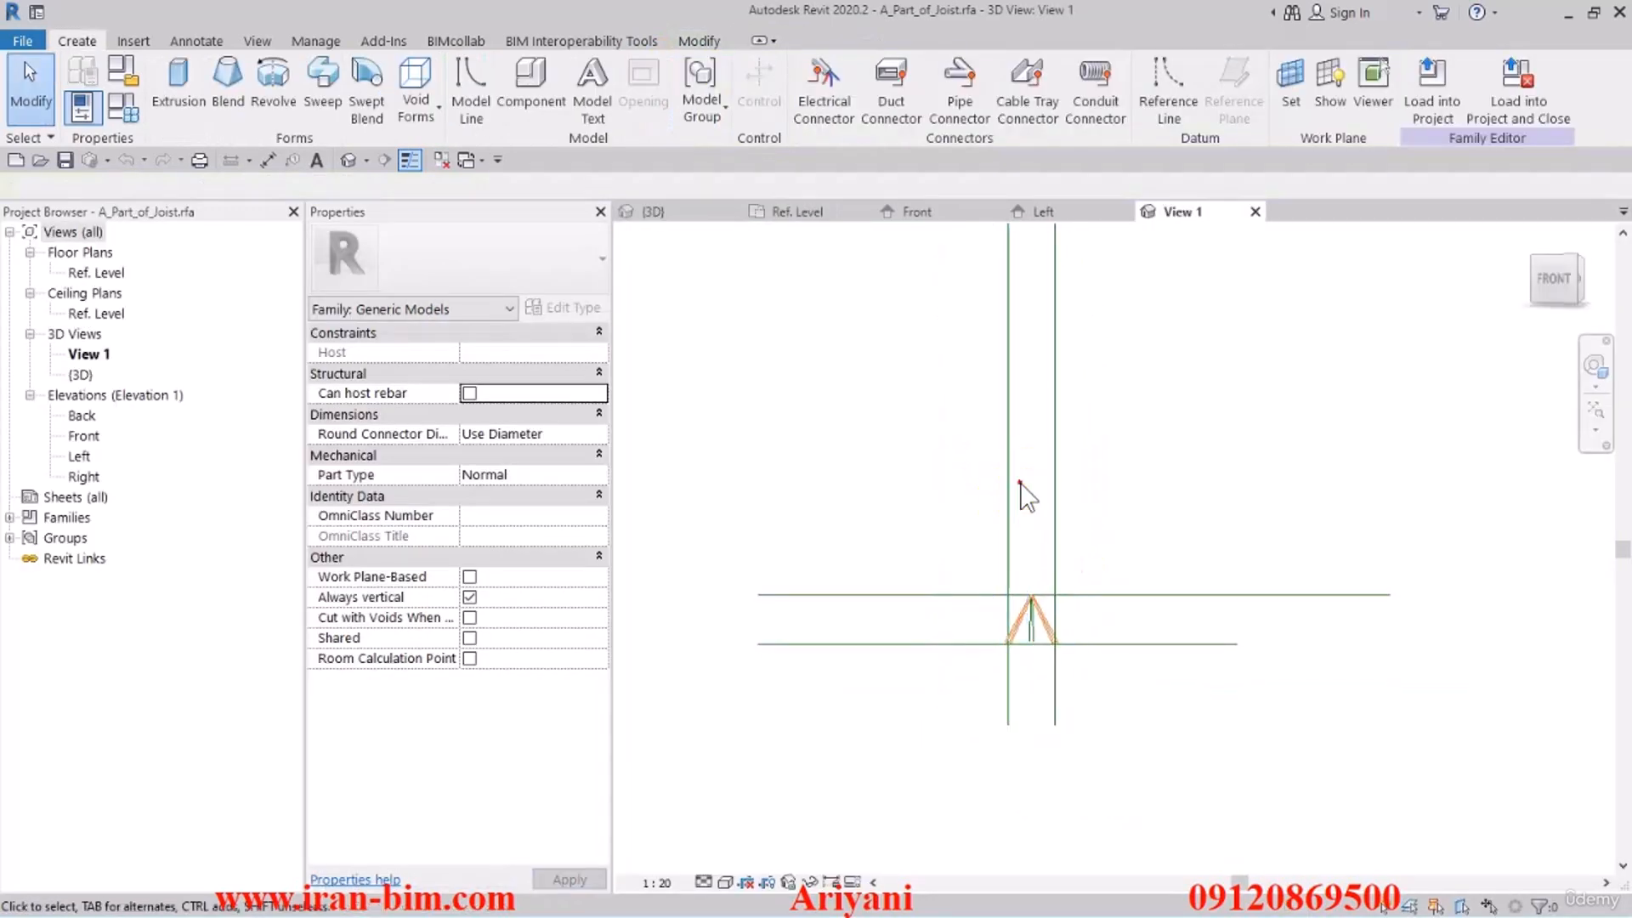
double_click(85, 439)
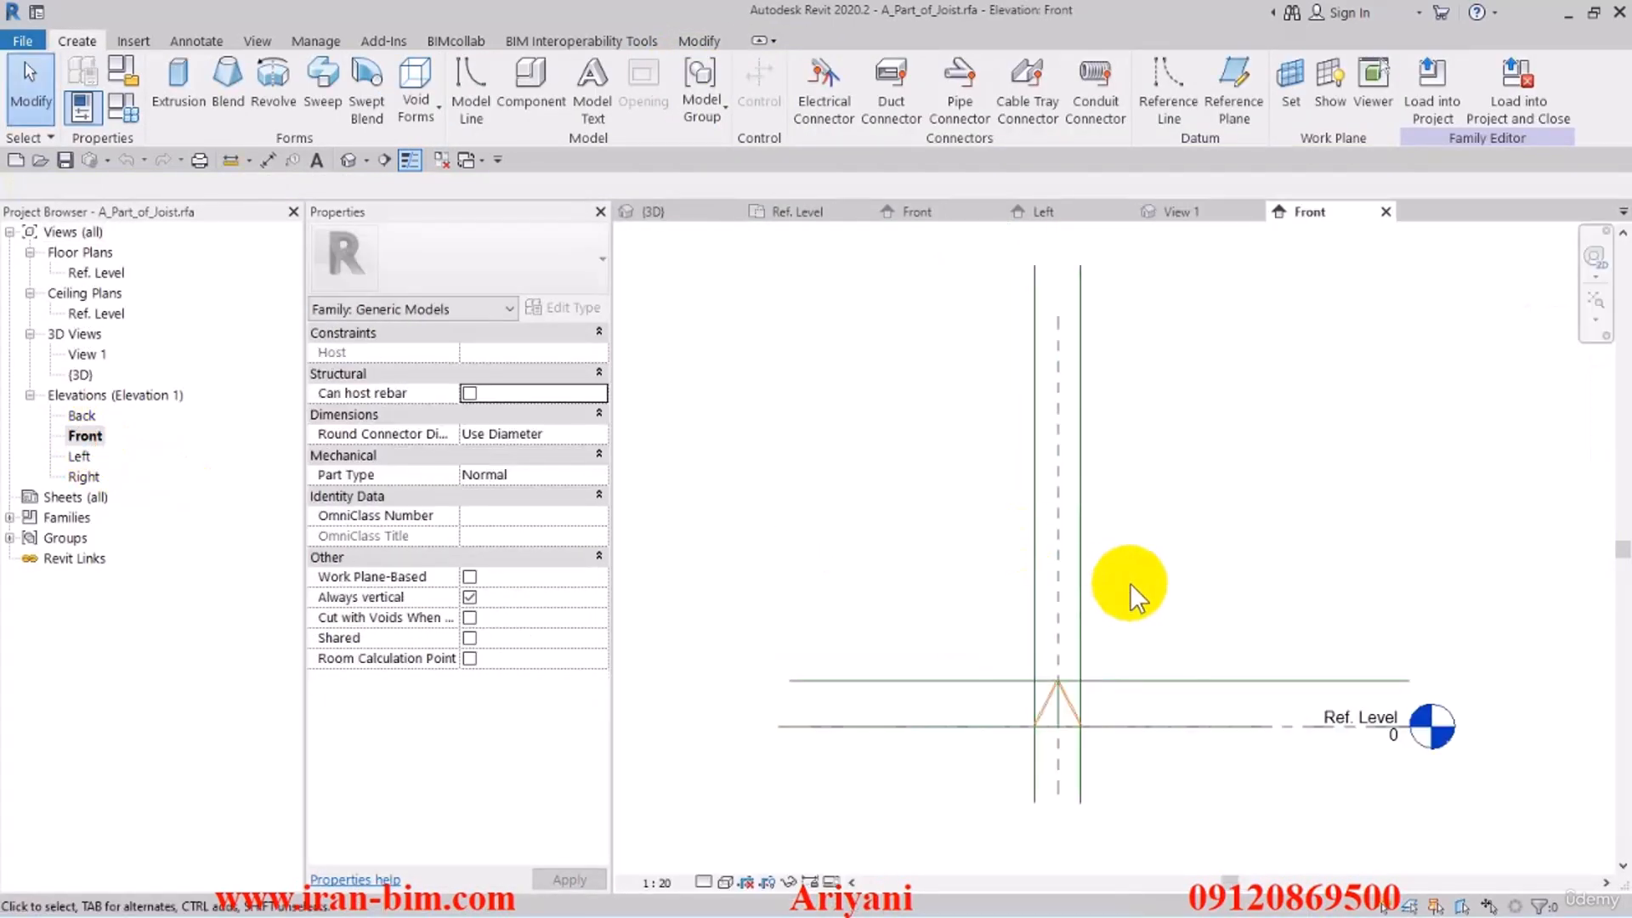
click(1082, 504)
middle_drag(1246, 583, 1226, 516)
click(1256, 527)
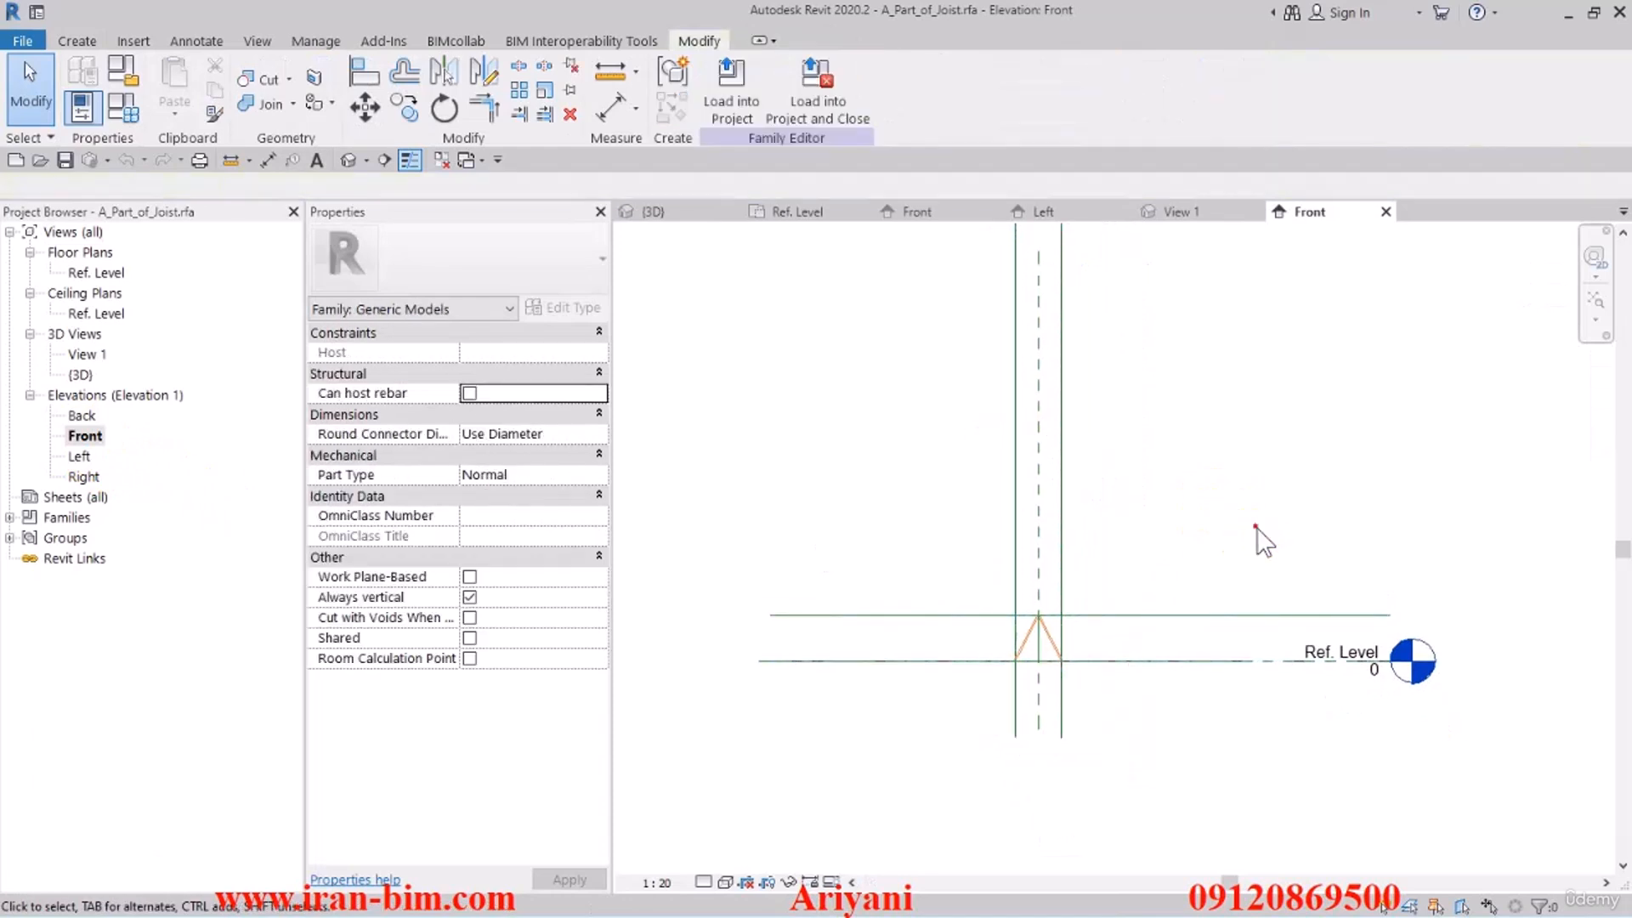
Draw four short reference planes boxing in the truss shape: one above, one below and one on each side
click(75, 39)
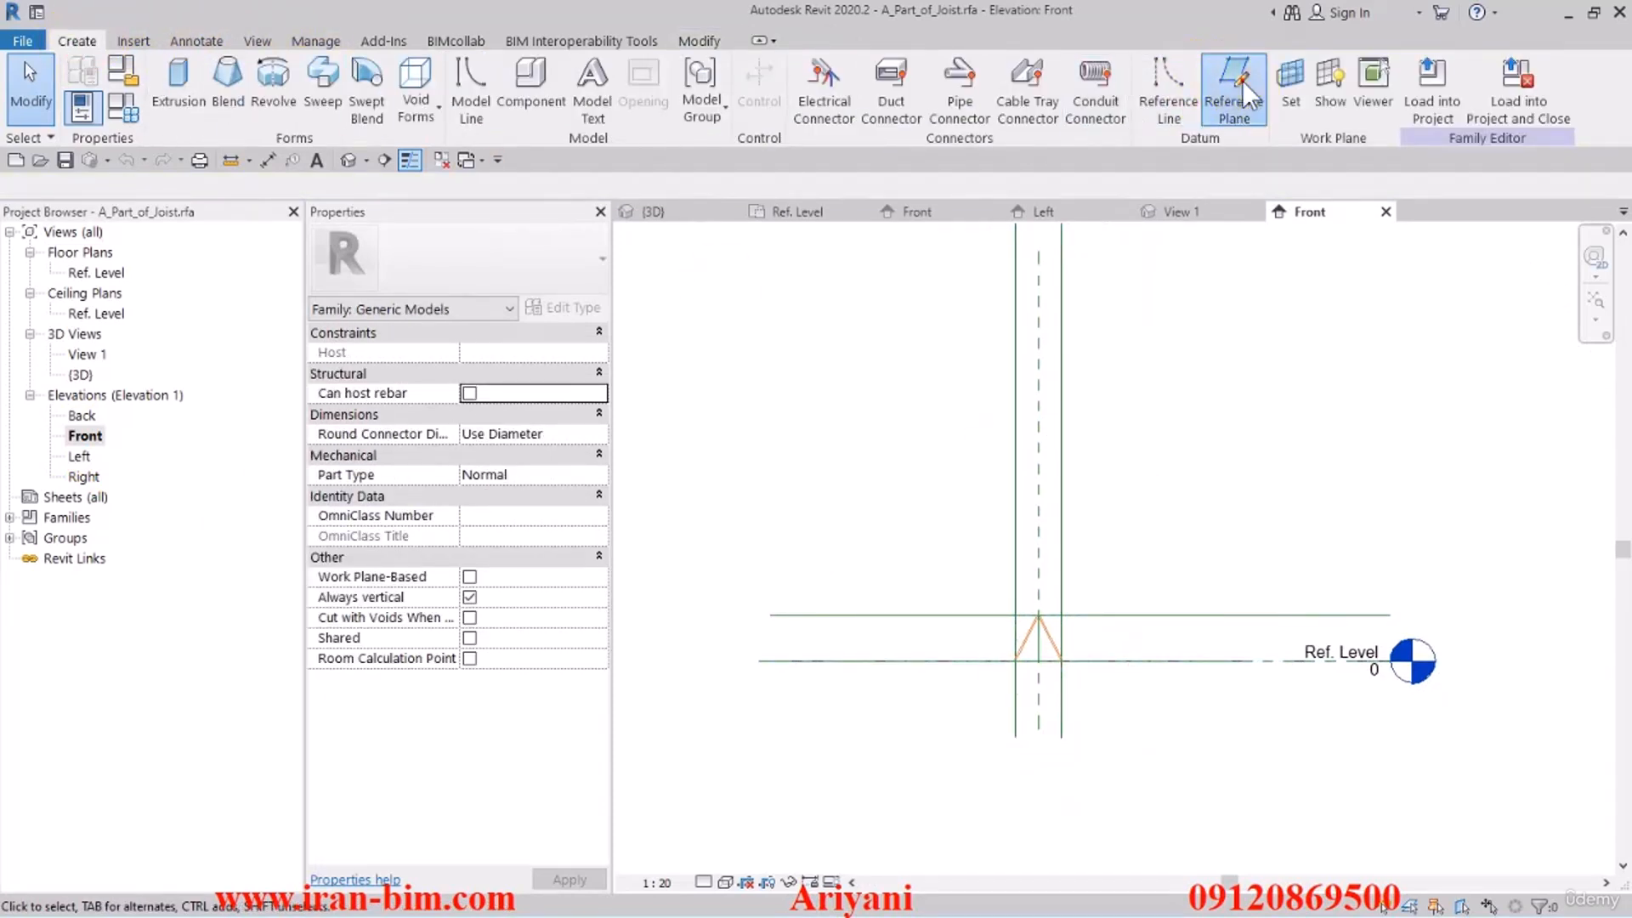
click(1119, 102)
scroll(1048, 576, up, 2)
click(952, 614)
click(1119, 614)
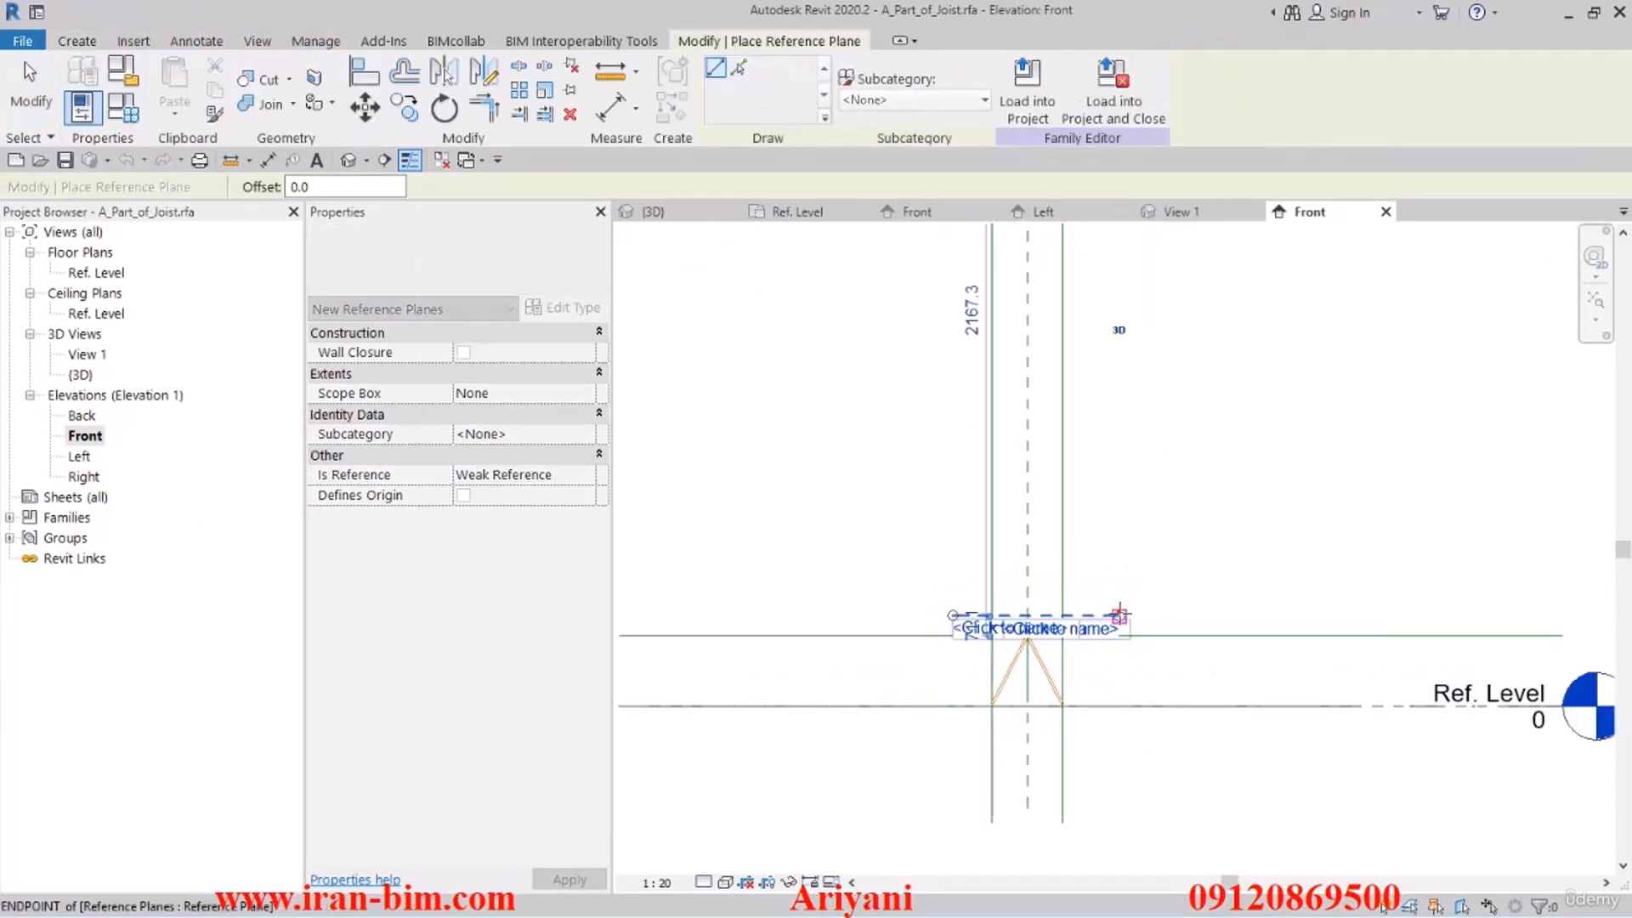
click(1078, 593)
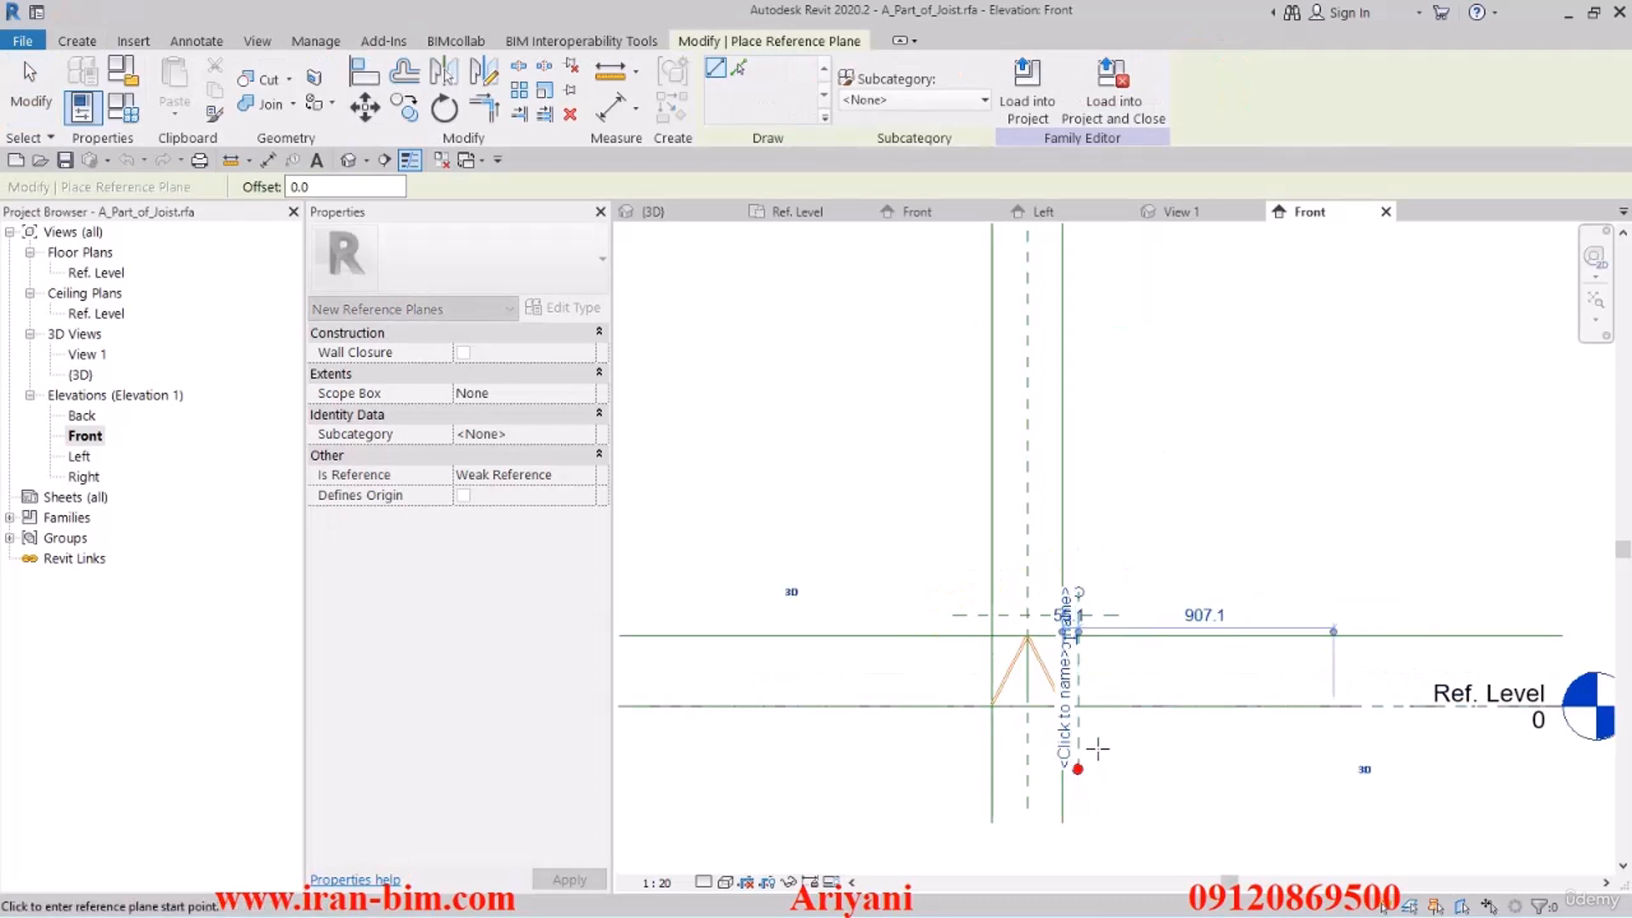
click(1078, 767)
click(1096, 726)
click(942, 727)
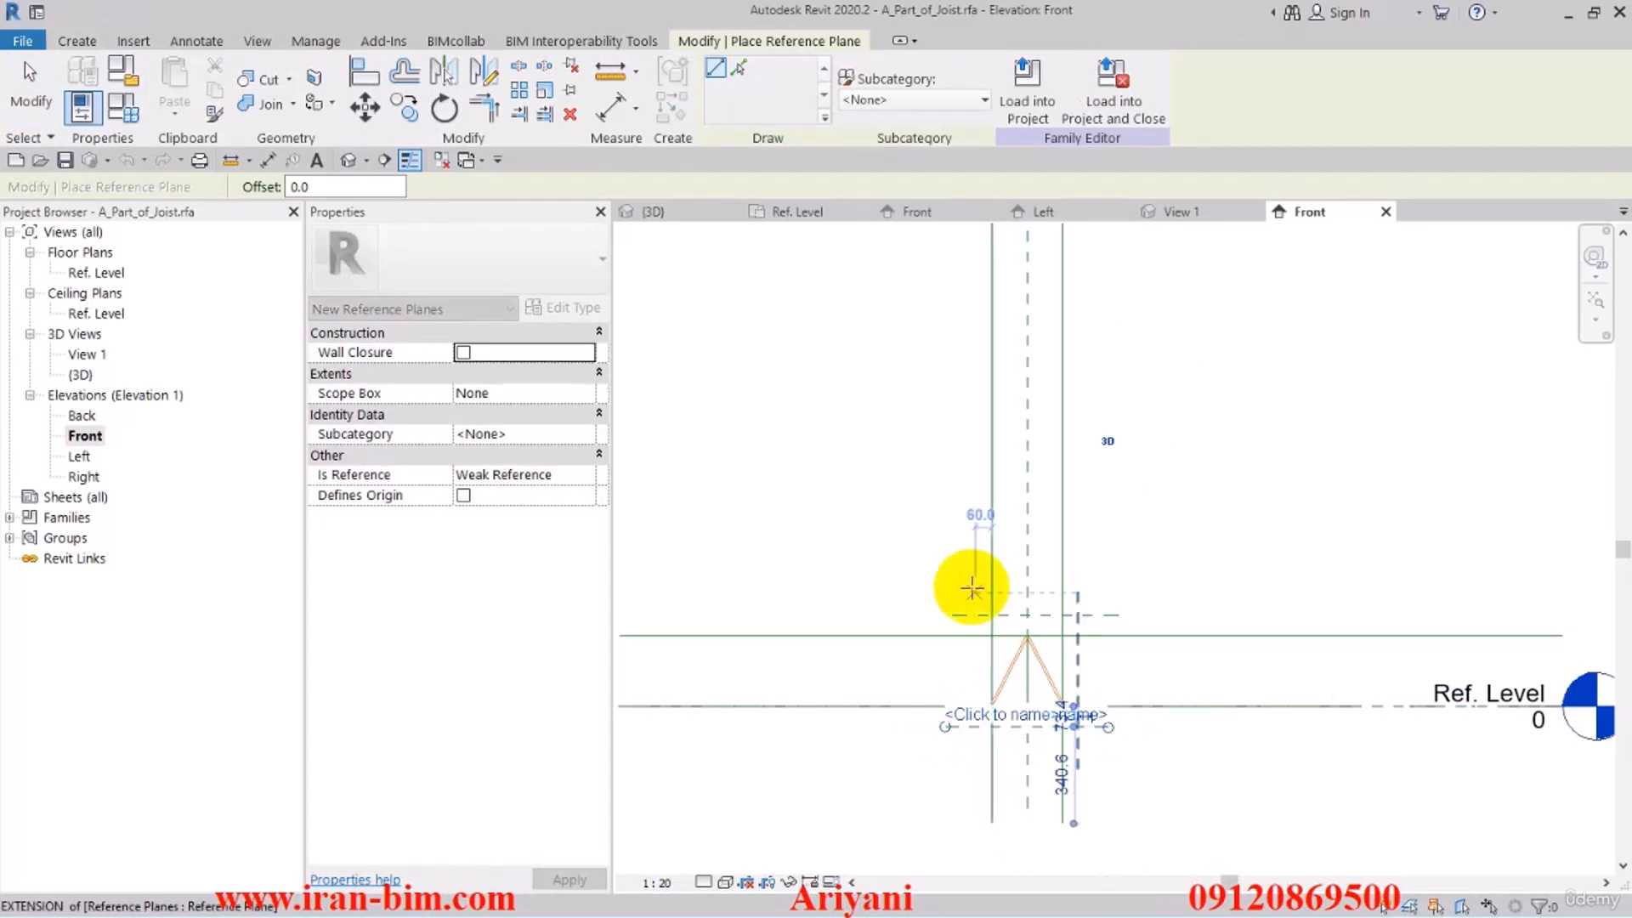
click(969, 592)
click(977, 763)
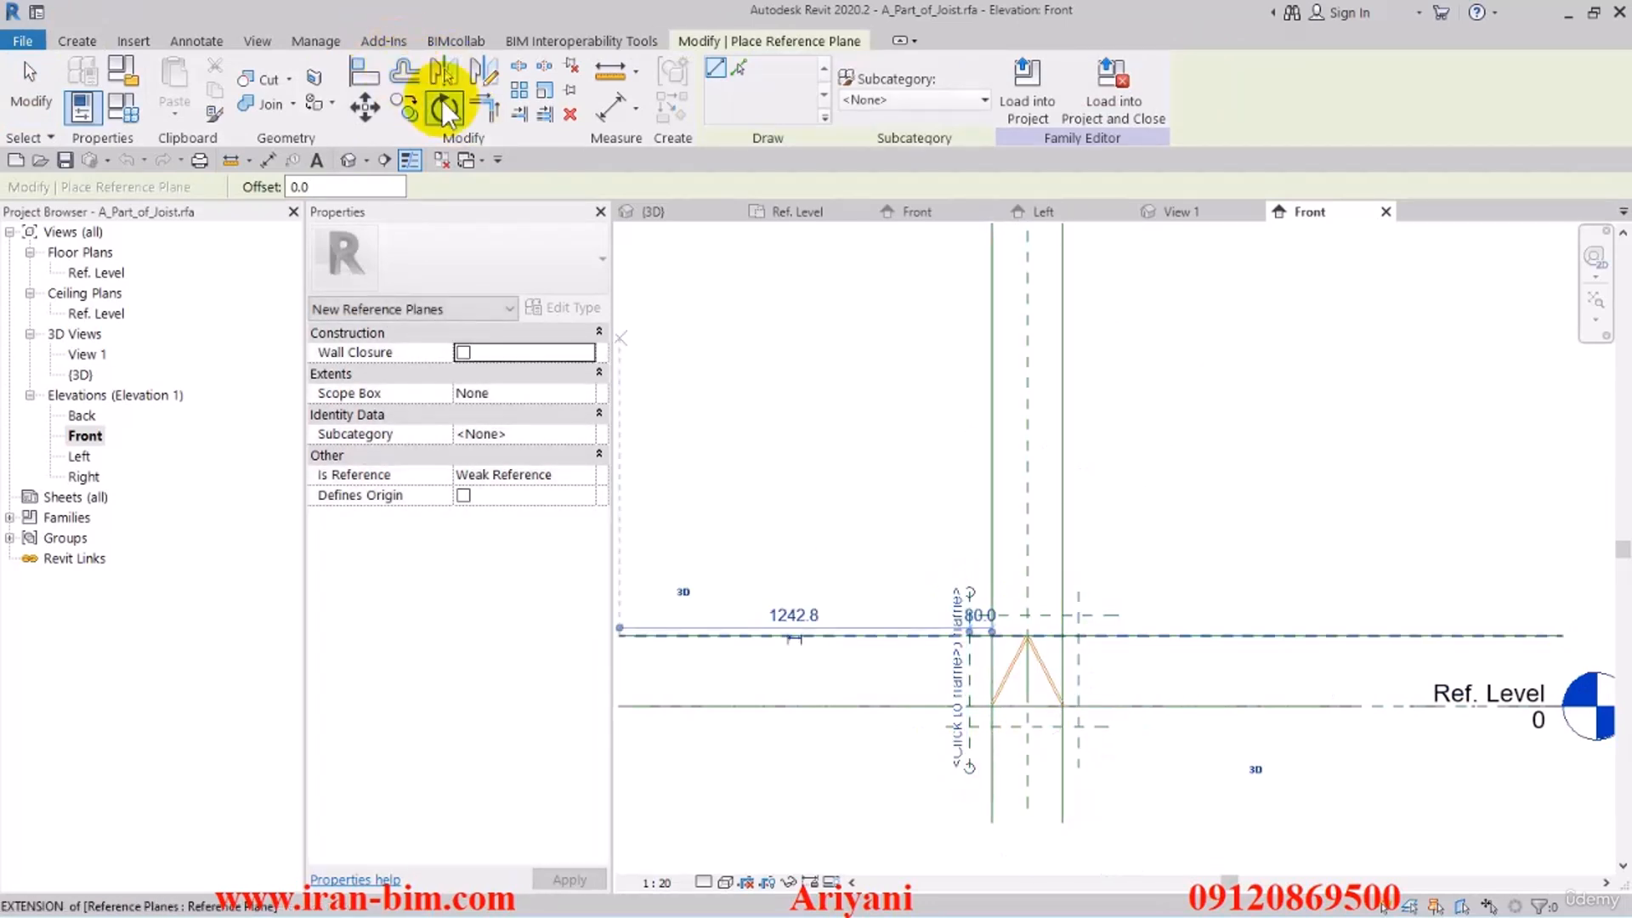
Trim the two long vertical reference lines to the reference plane above the truss, keeping their lower parts
click(539, 121)
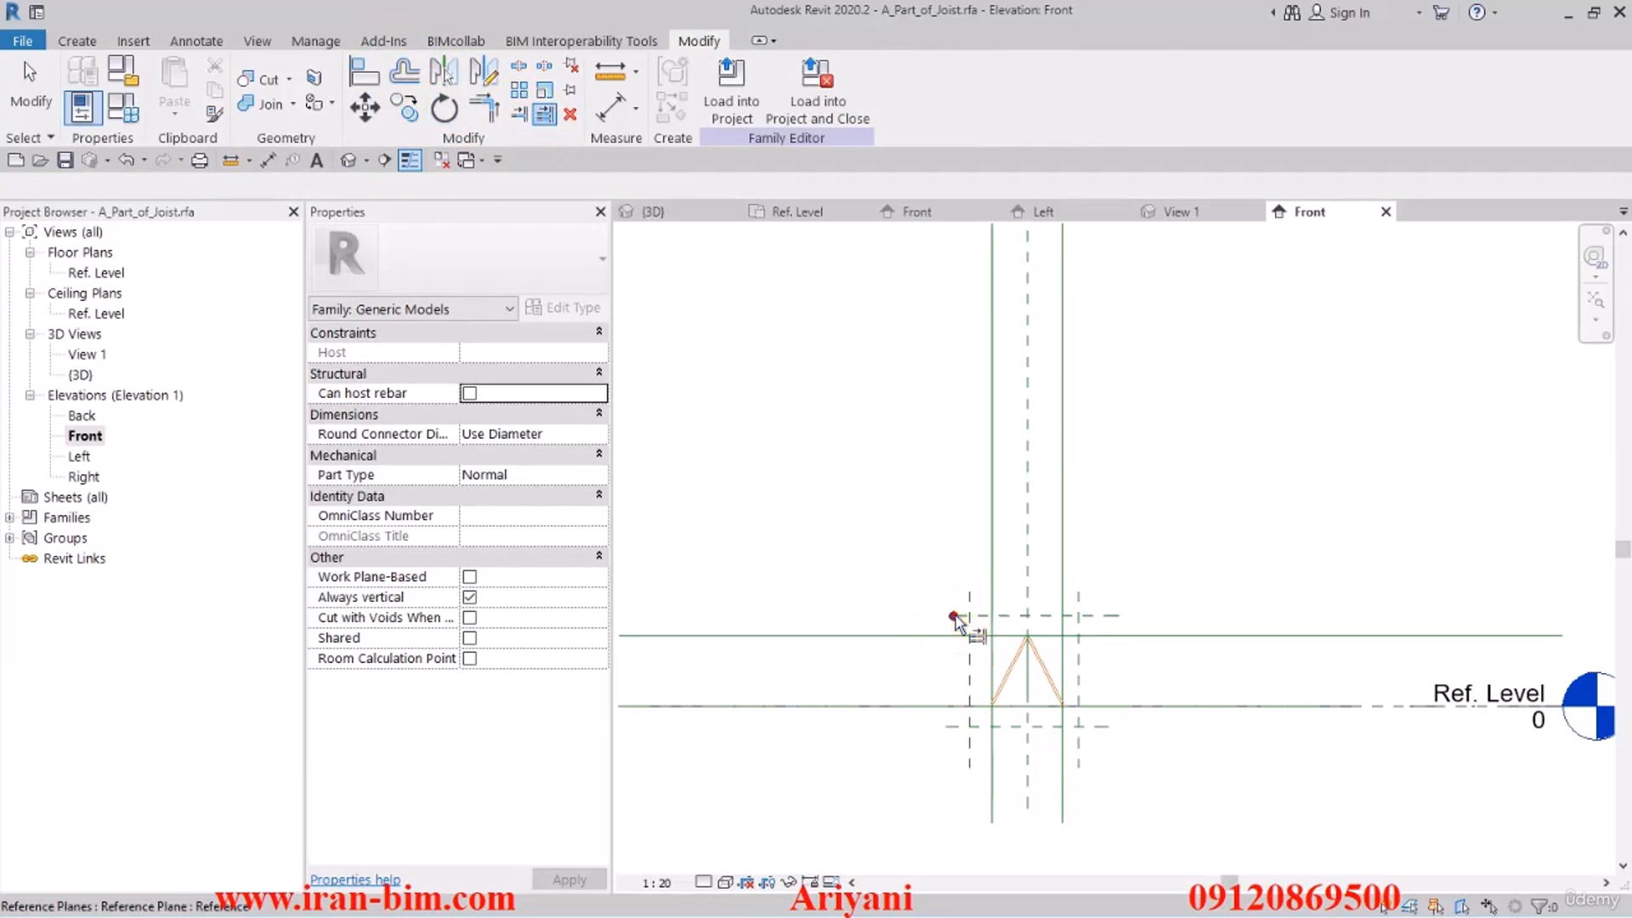
scroll(1015, 613, up, 2)
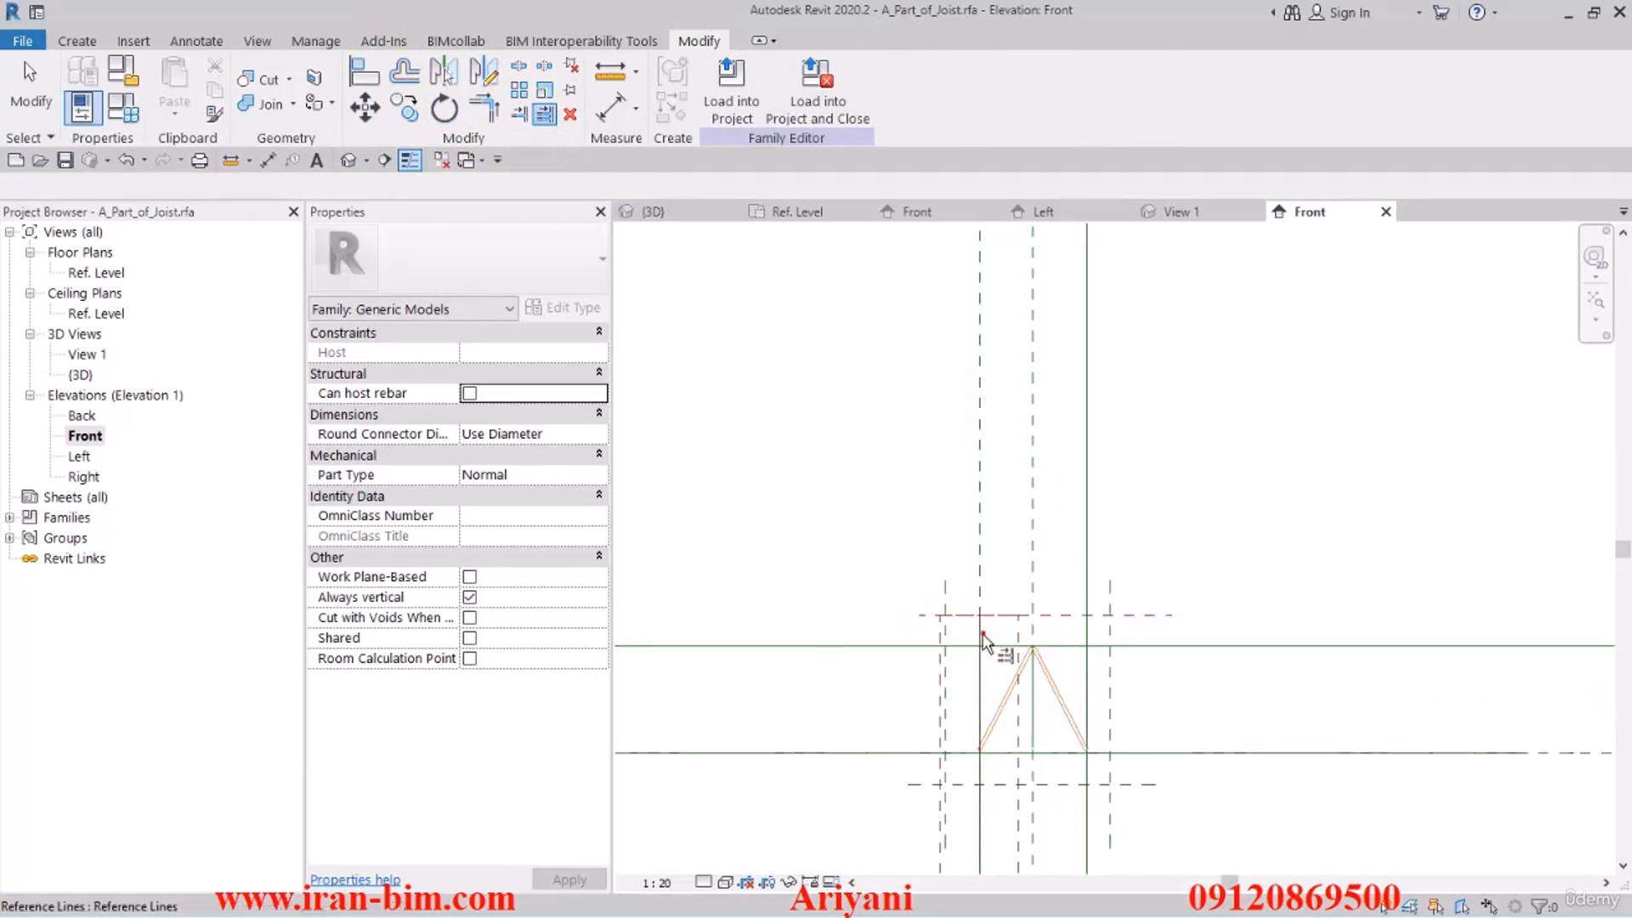
click(1084, 634)
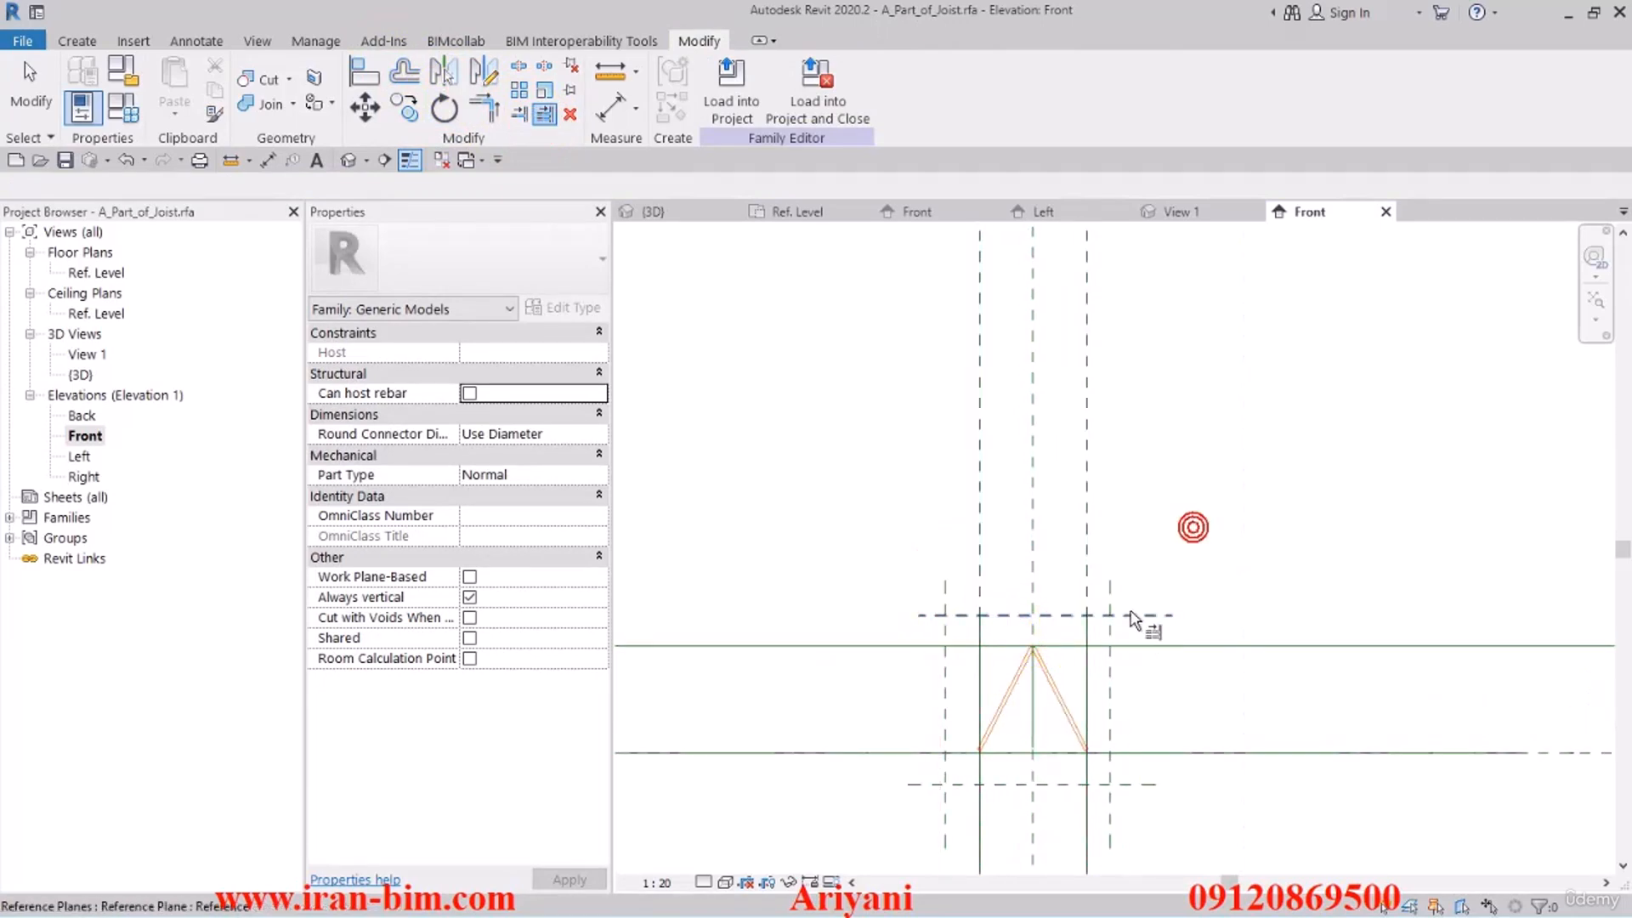
mouse_move(1131, 618)
middle_down()
mouse_move(1161, 634)
mouse_move(1126, 592)
middle_up()
Trim the two horizontal reference lines to the reference plane on the truss's right side, keeping the parts by the truss
click(1110, 582)
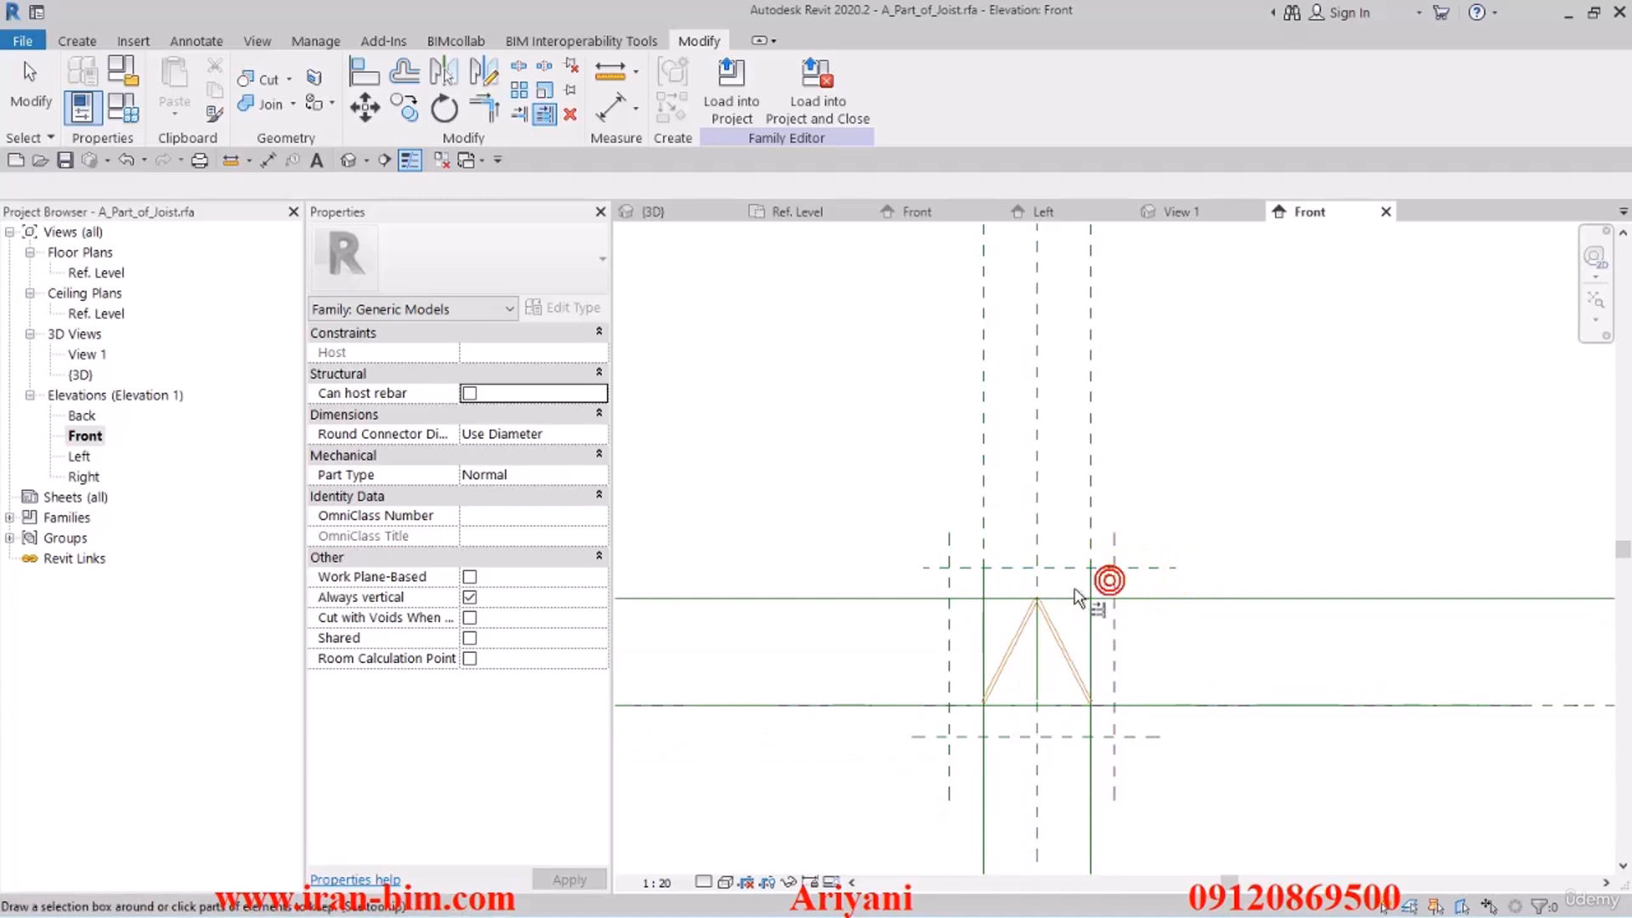
click(1058, 707)
click(870, 747)
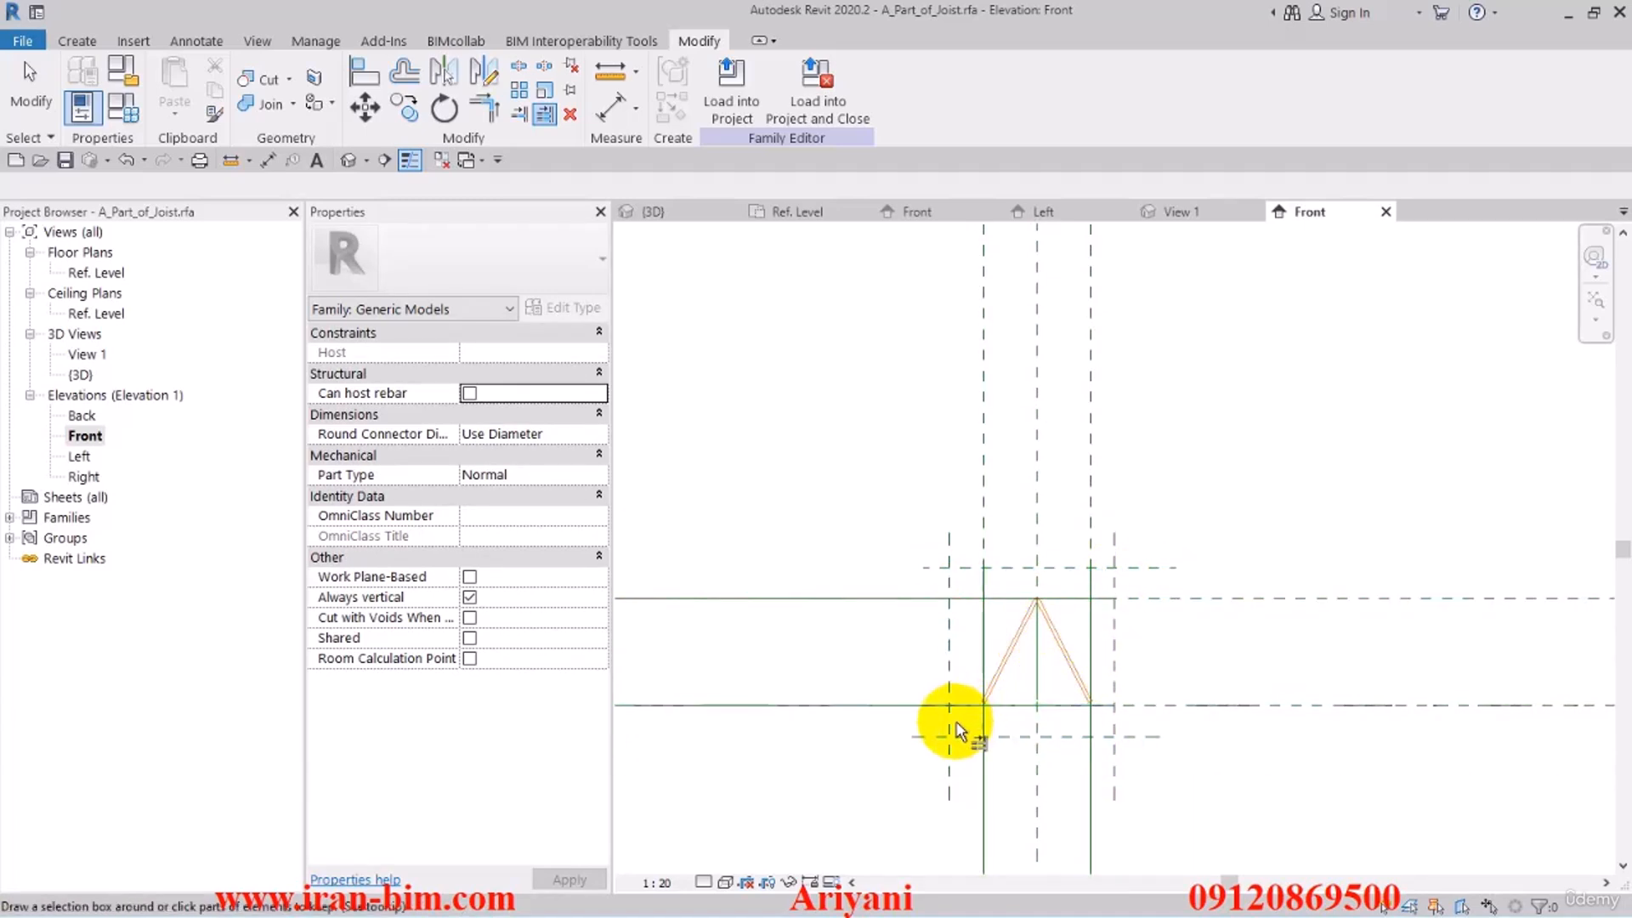
Trim the horizontal reference lines to the reference plane left of the truss and the vertical ones to the plane below it, keeping the truss portions
click(1015, 707)
click(1006, 599)
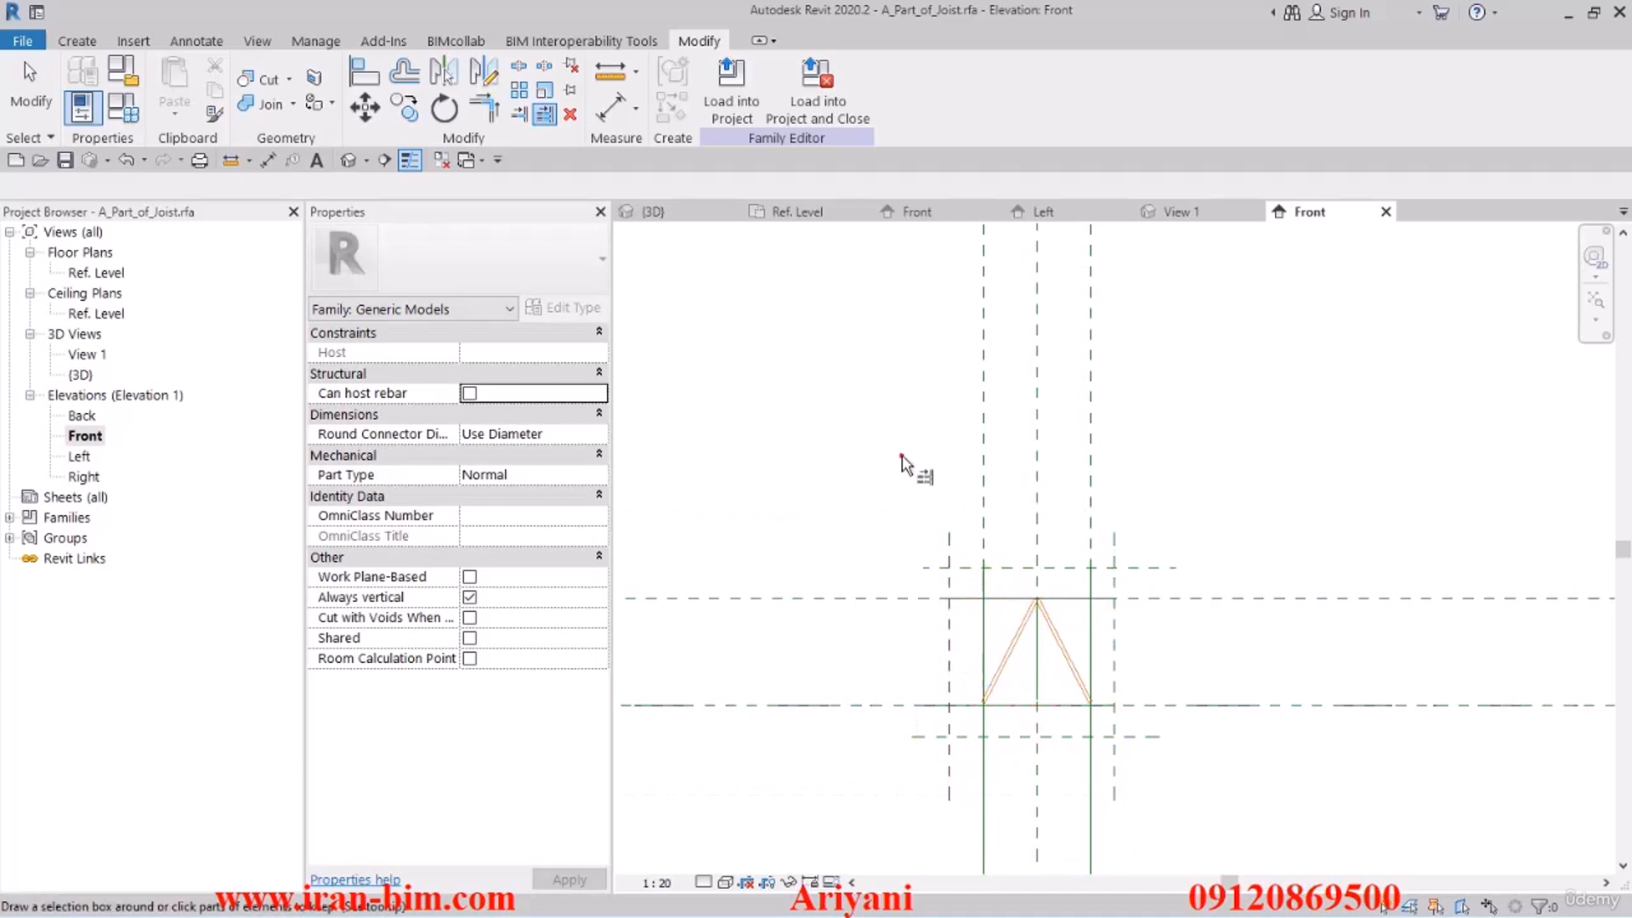
click(894, 705)
click(978, 675)
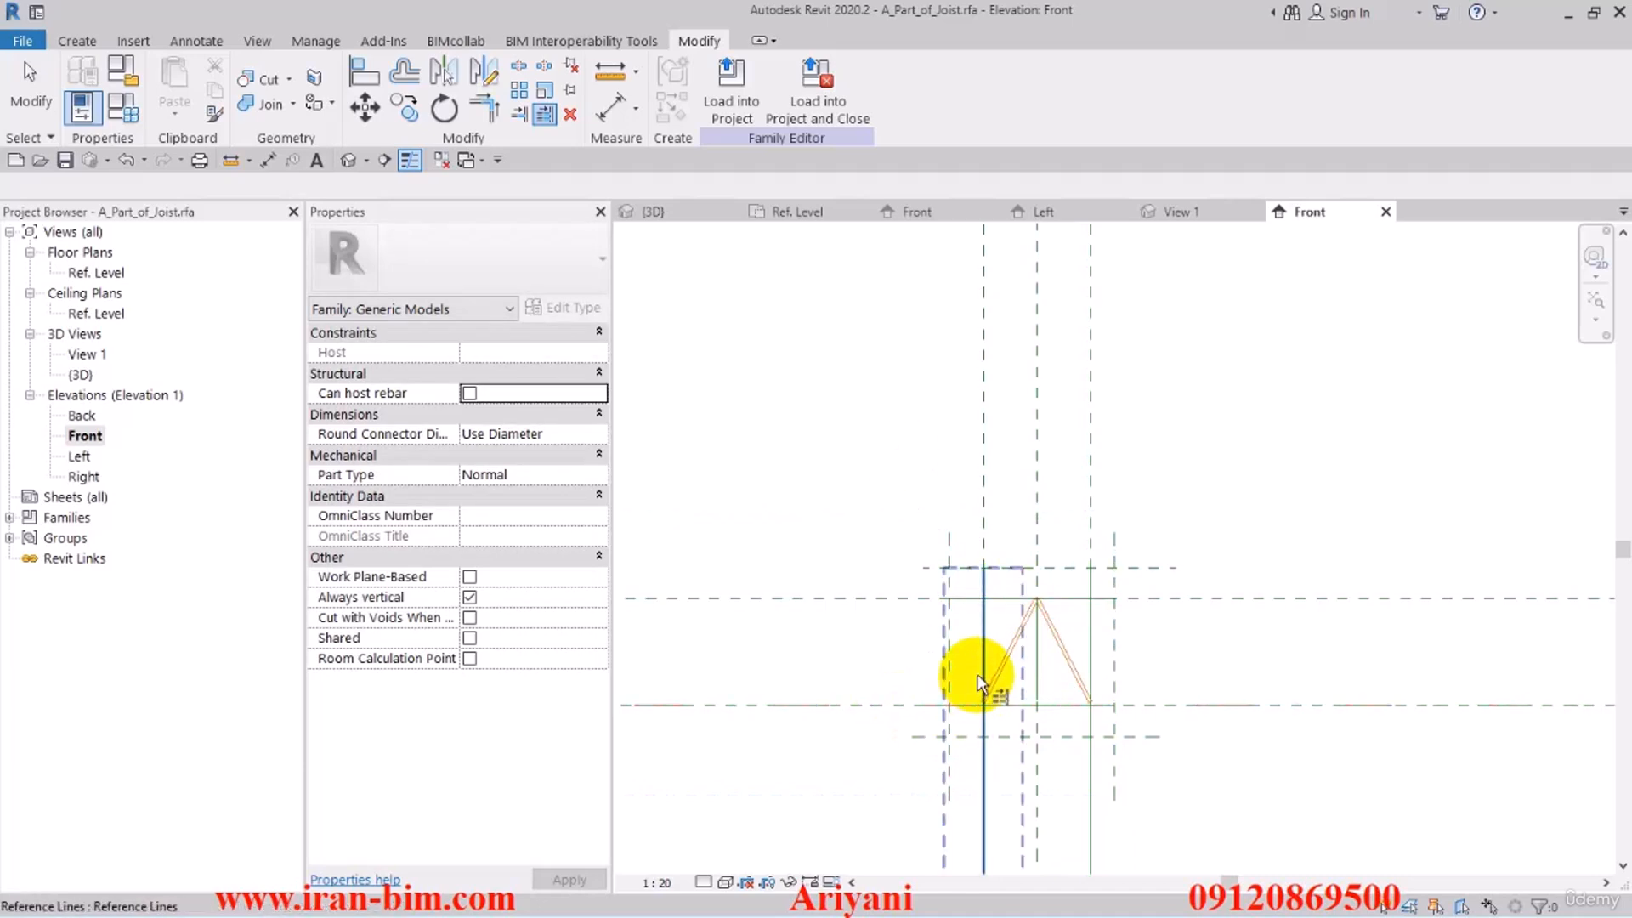
click(1088, 622)
key(Escape)
key(Escape)
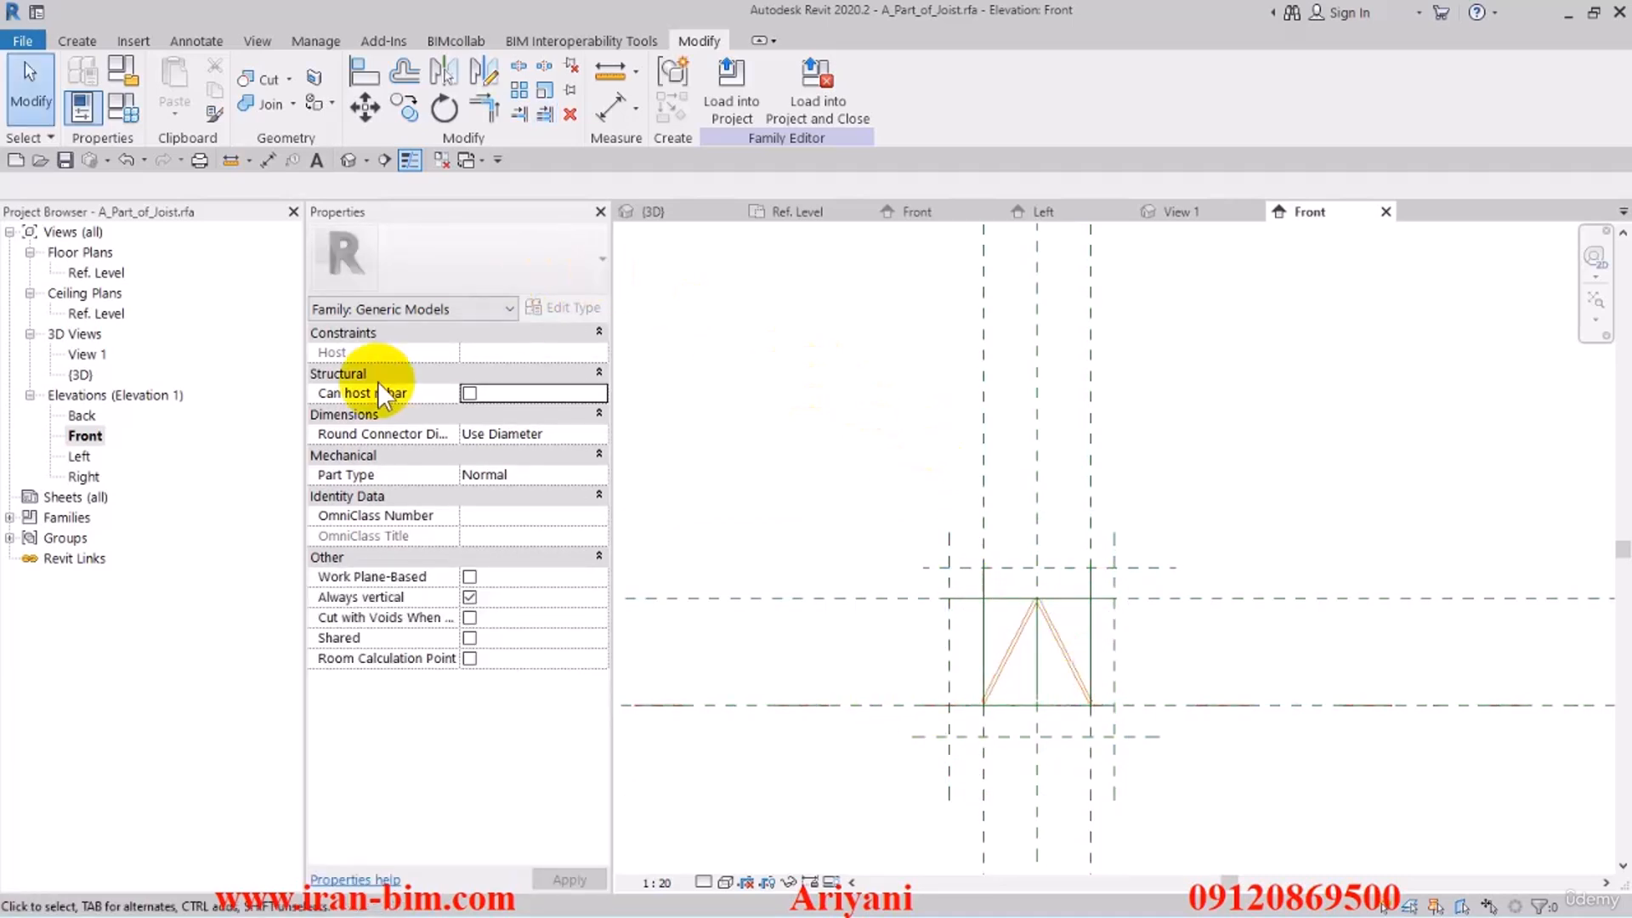
Open the family's Left elevation at the truss
double_click(85, 456)
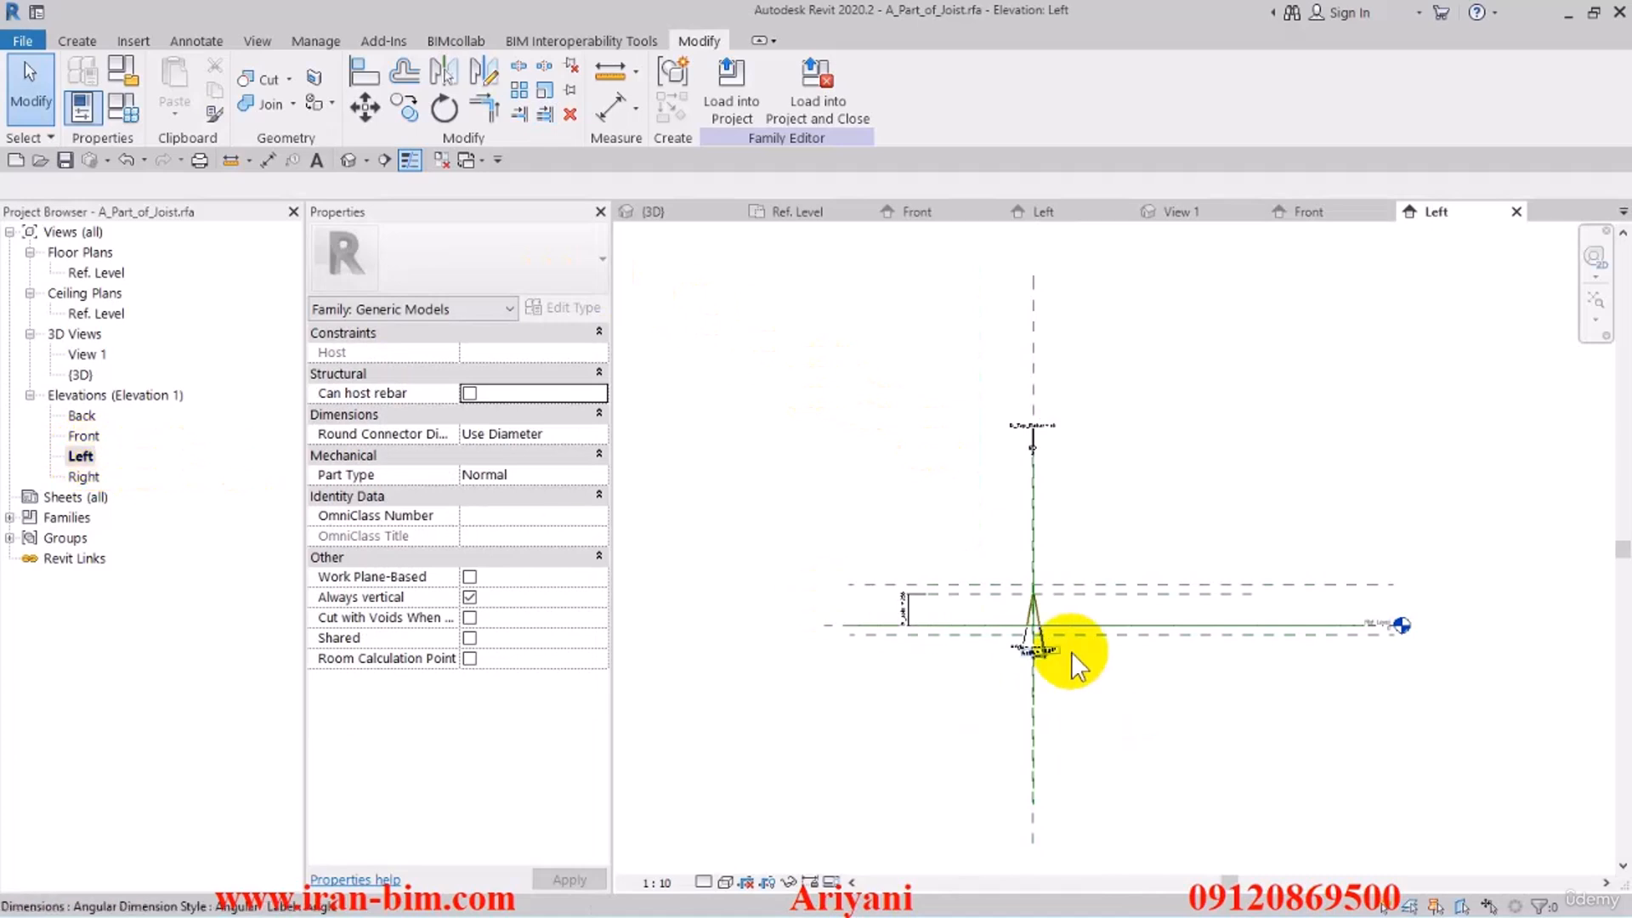
scroll(918, 612, up, 2)
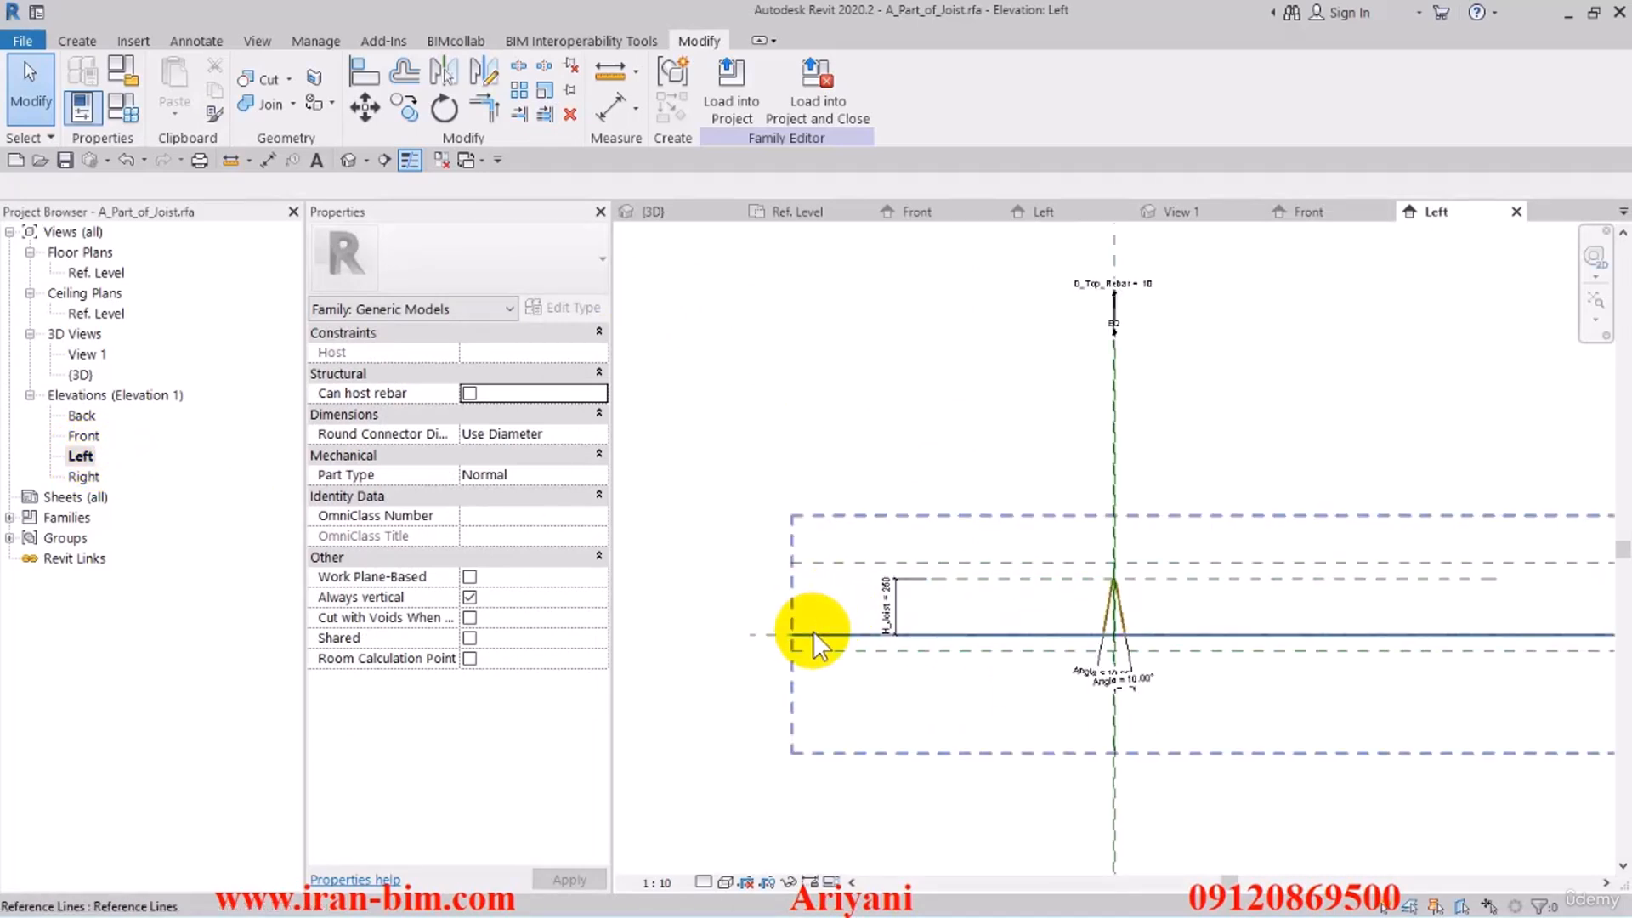
scroll(1070, 676, up, 1)
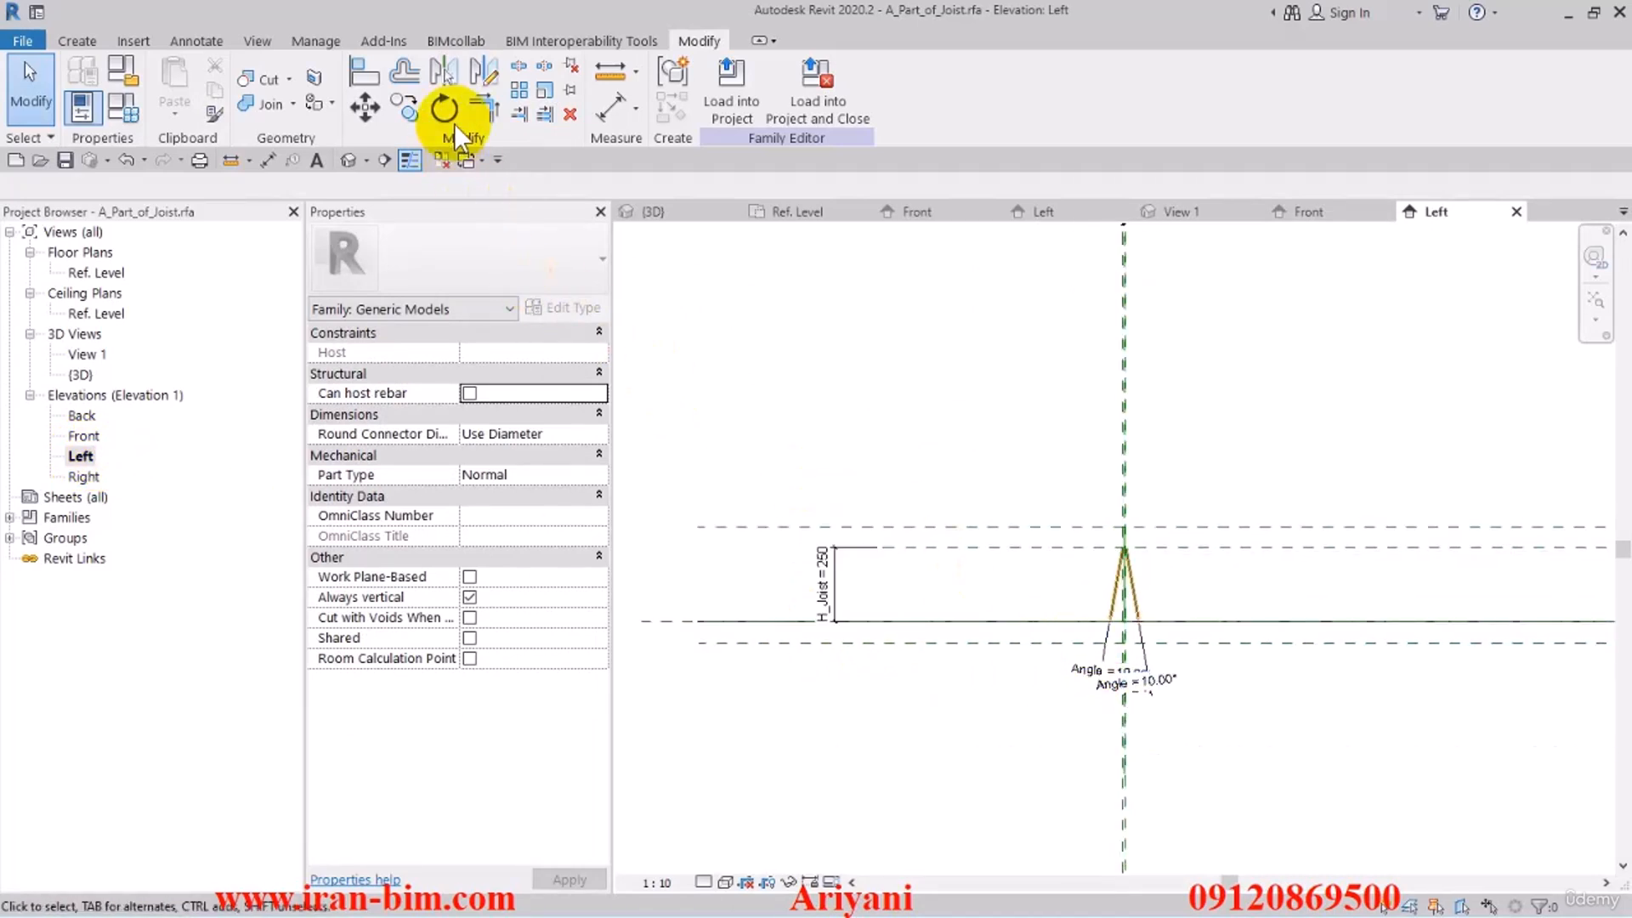
click(513, 109)
scroll(1190, 765, up, 2)
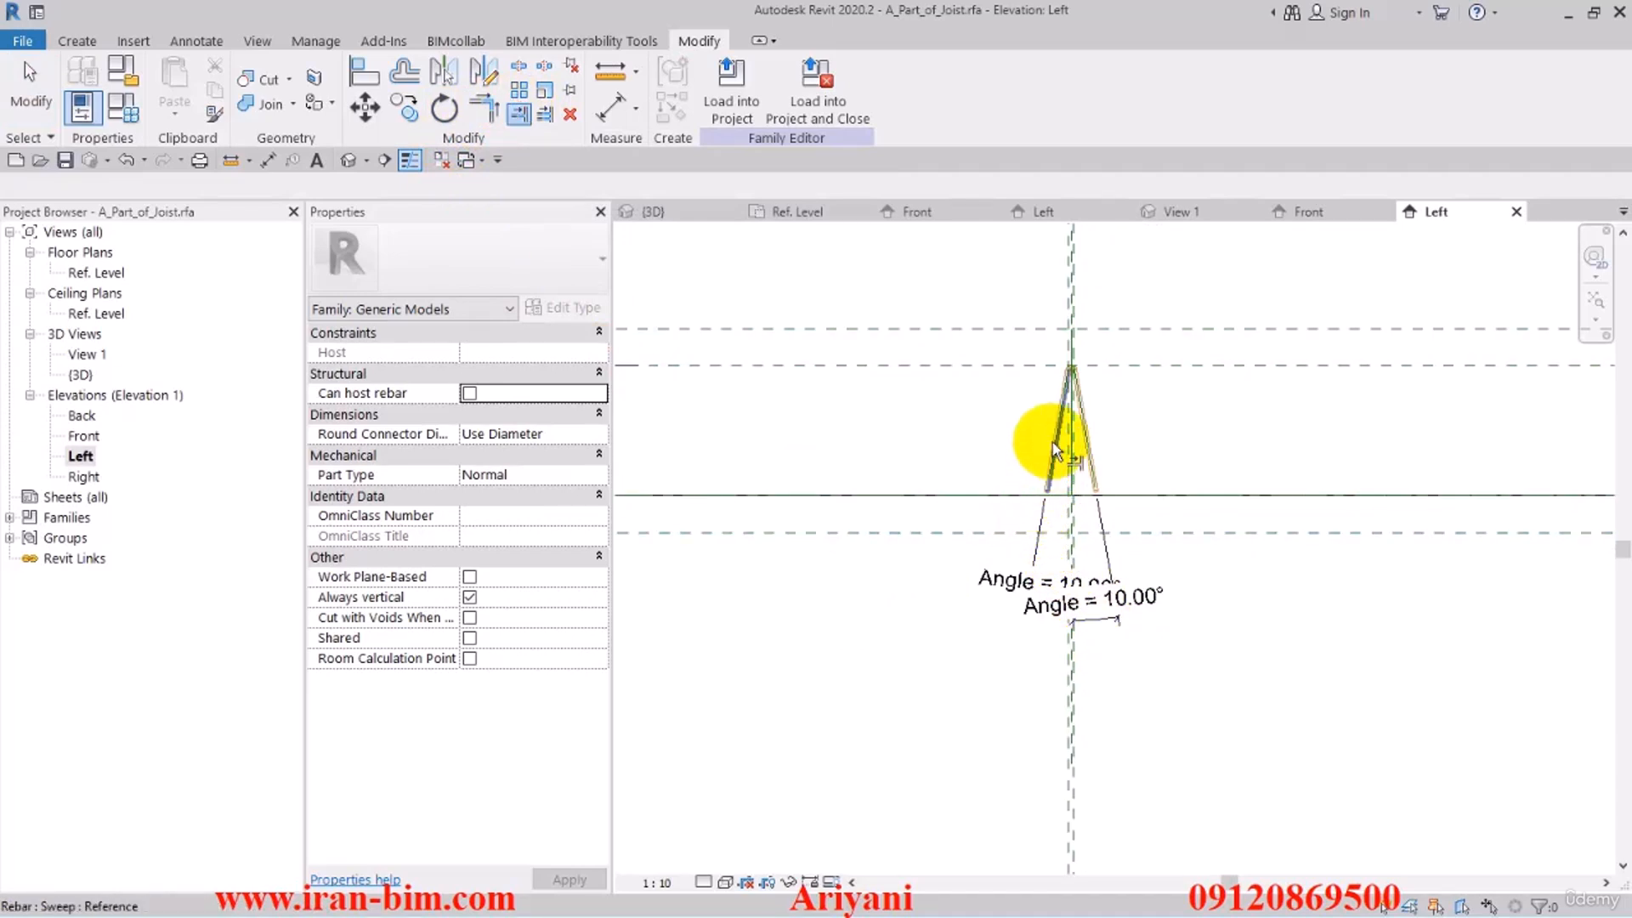
key(Escape)
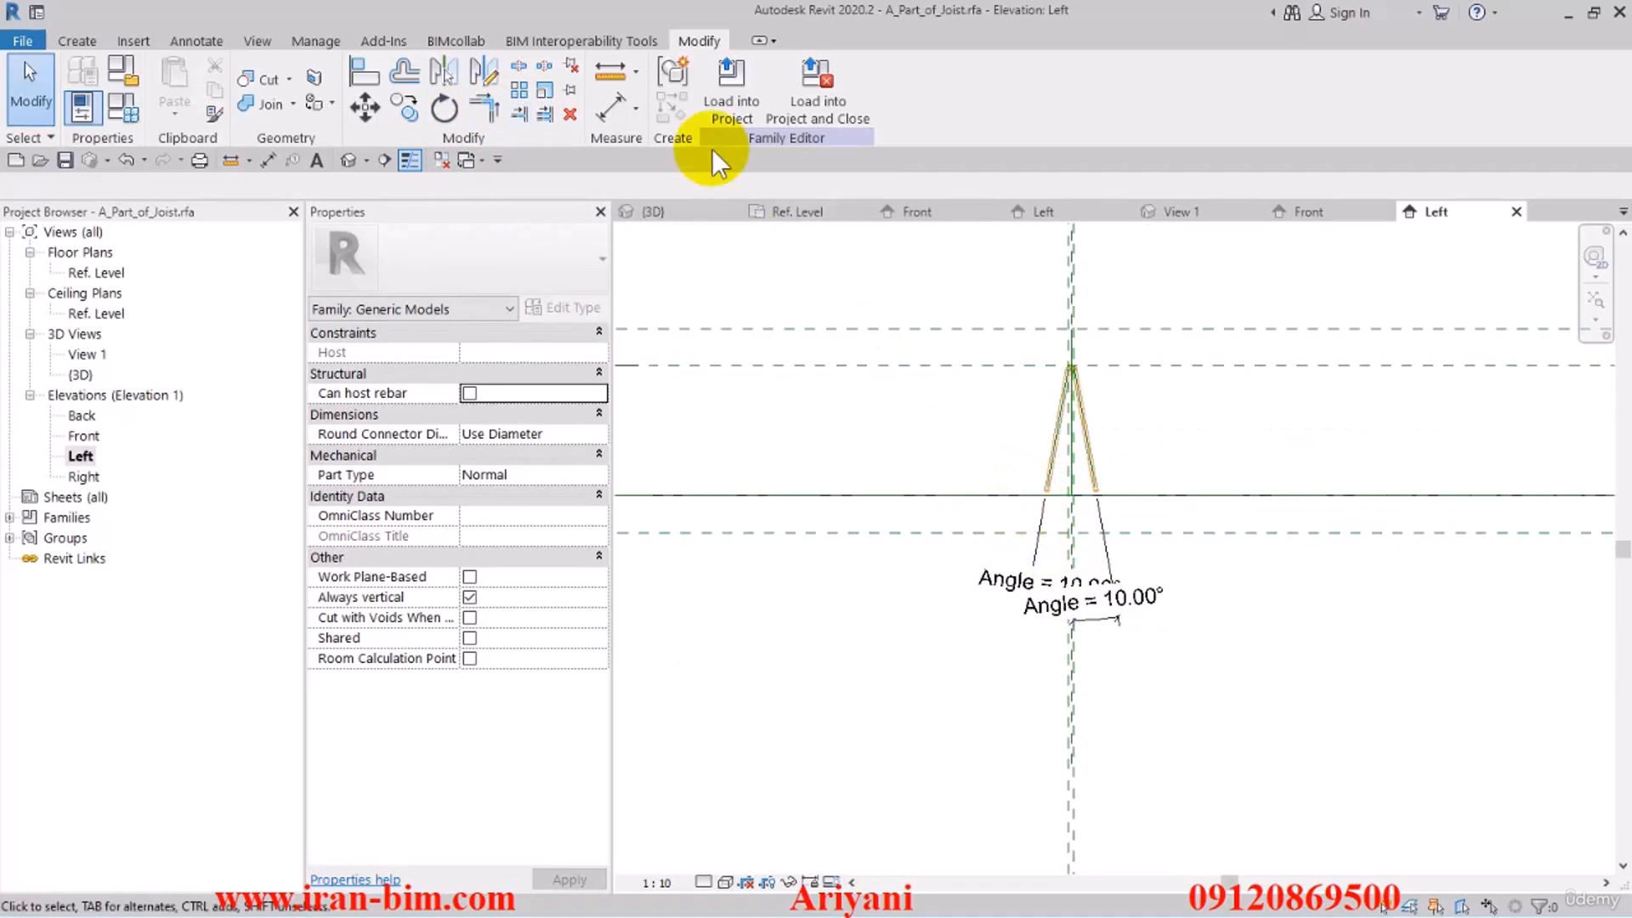
Draw two short vertical reference planes in the Left elevation, one on each side of the truss
click(103, 39)
click(1234, 88)
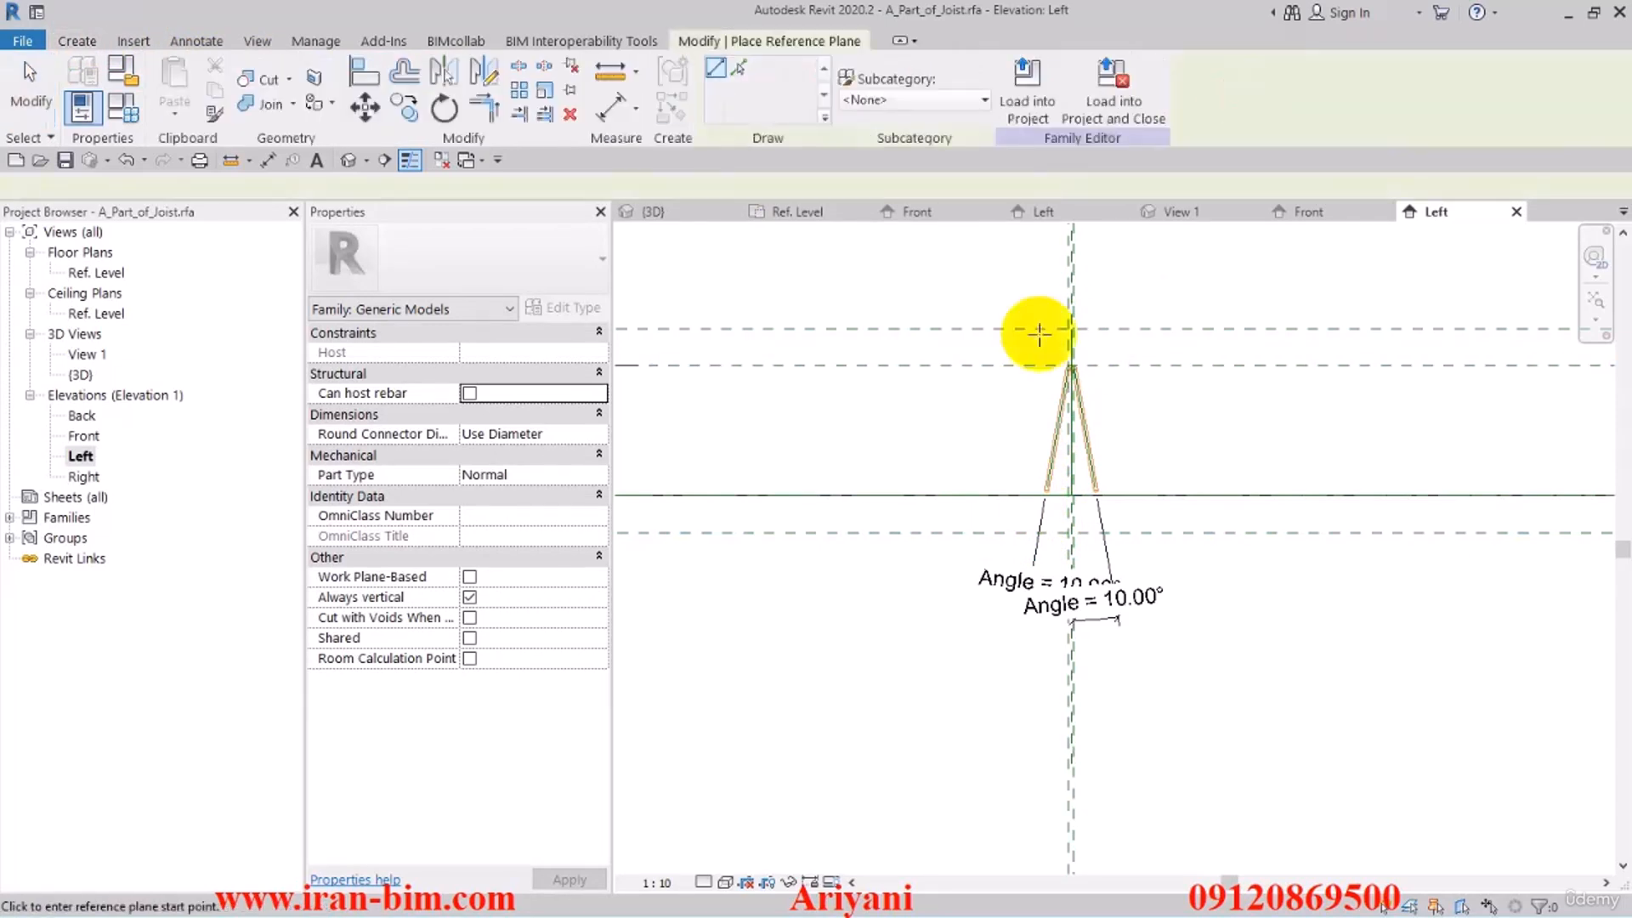
click(1021, 316)
click(1023, 680)
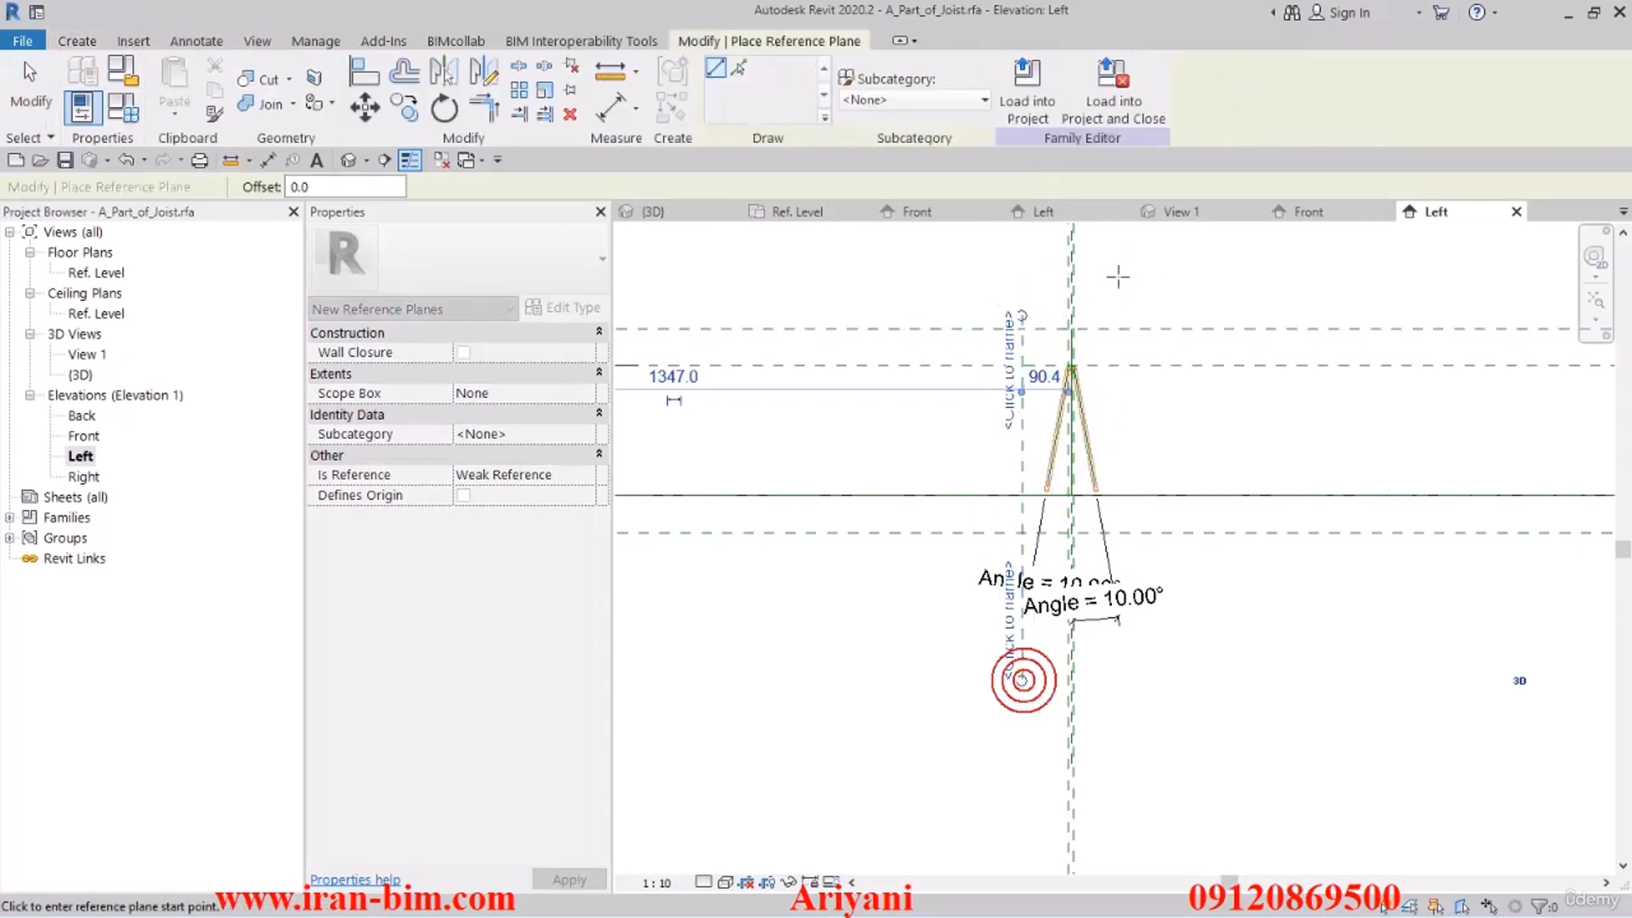
click(1110, 278)
click(1112, 694)
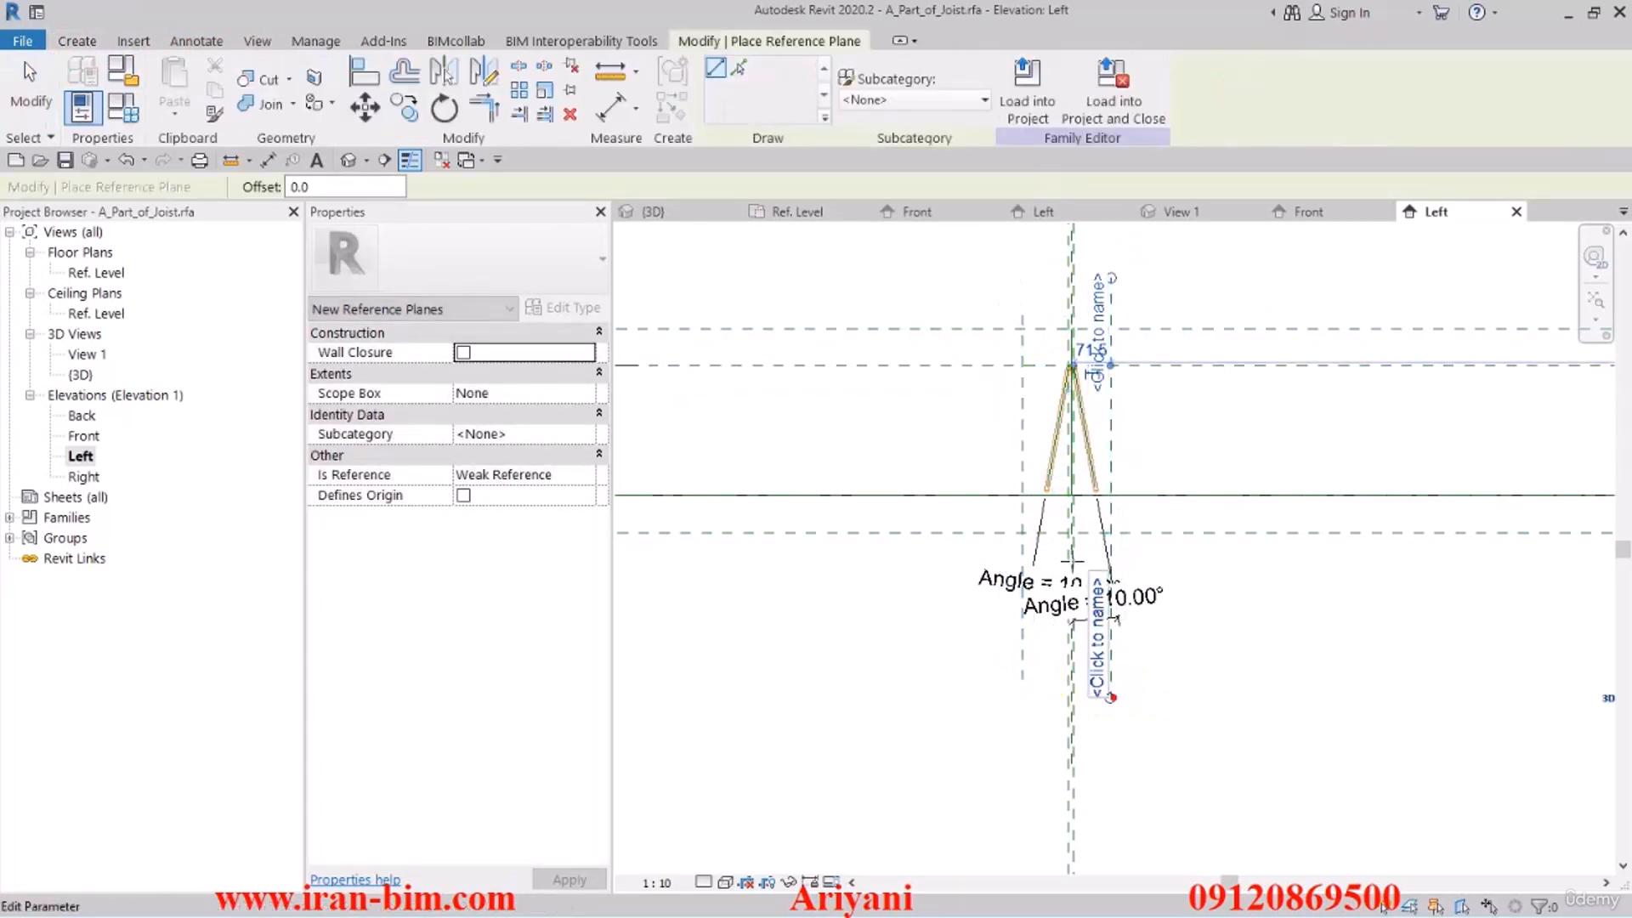
Trim the horizontal reference lines at the truss's base to the two new vertical reference planes, keeping the parts at the truss
click(522, 109)
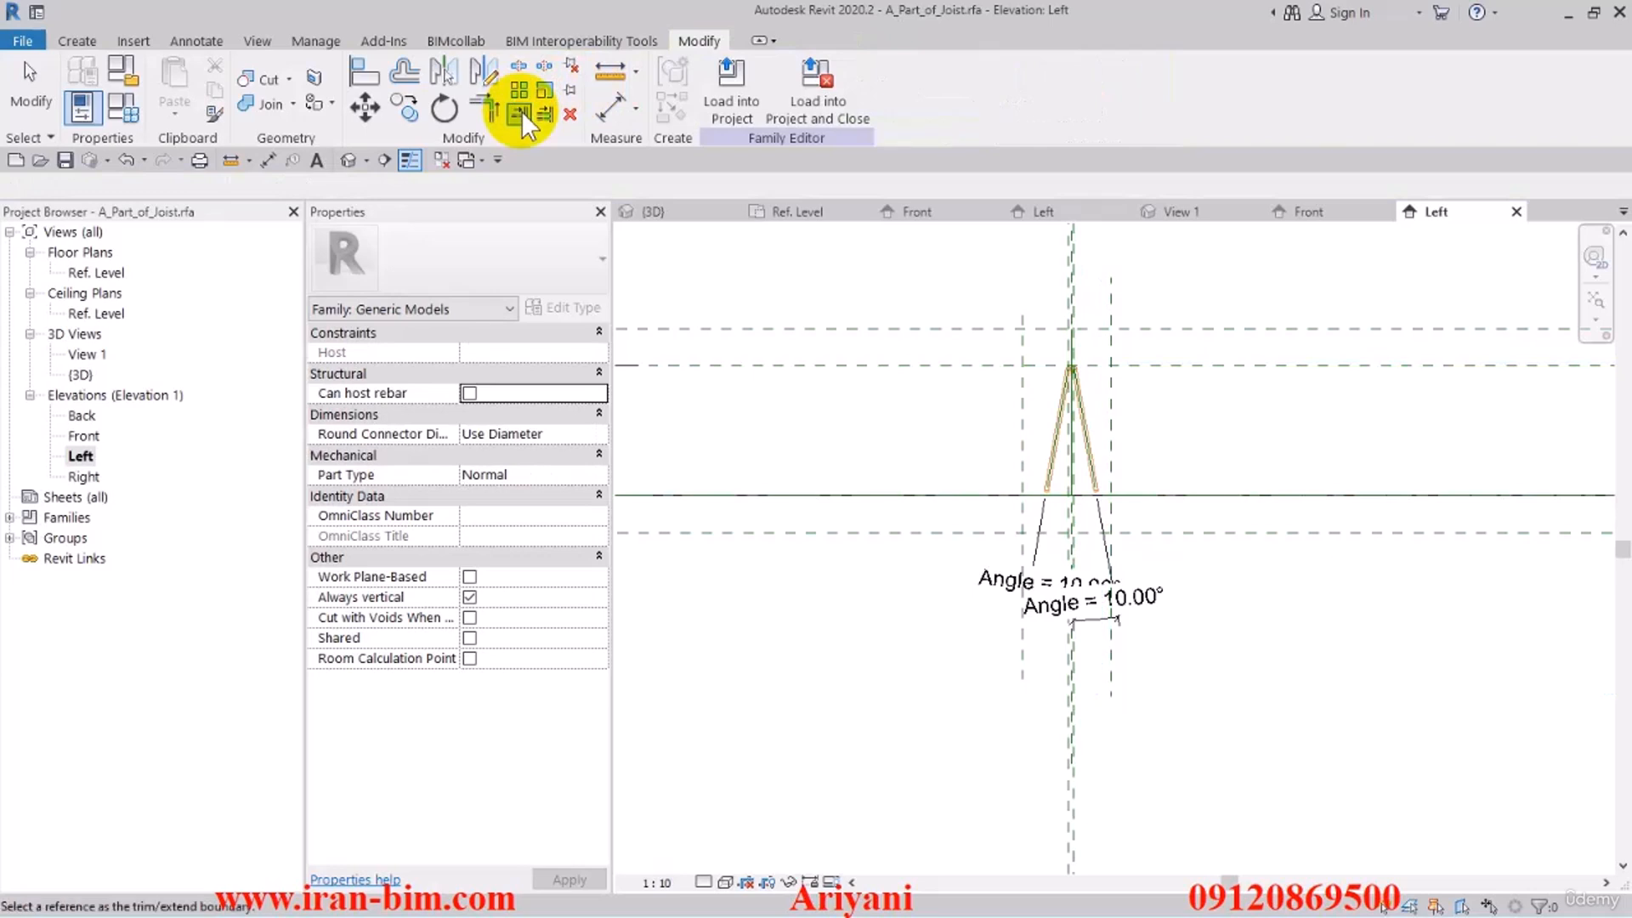
click(1036, 495)
click(1114, 452)
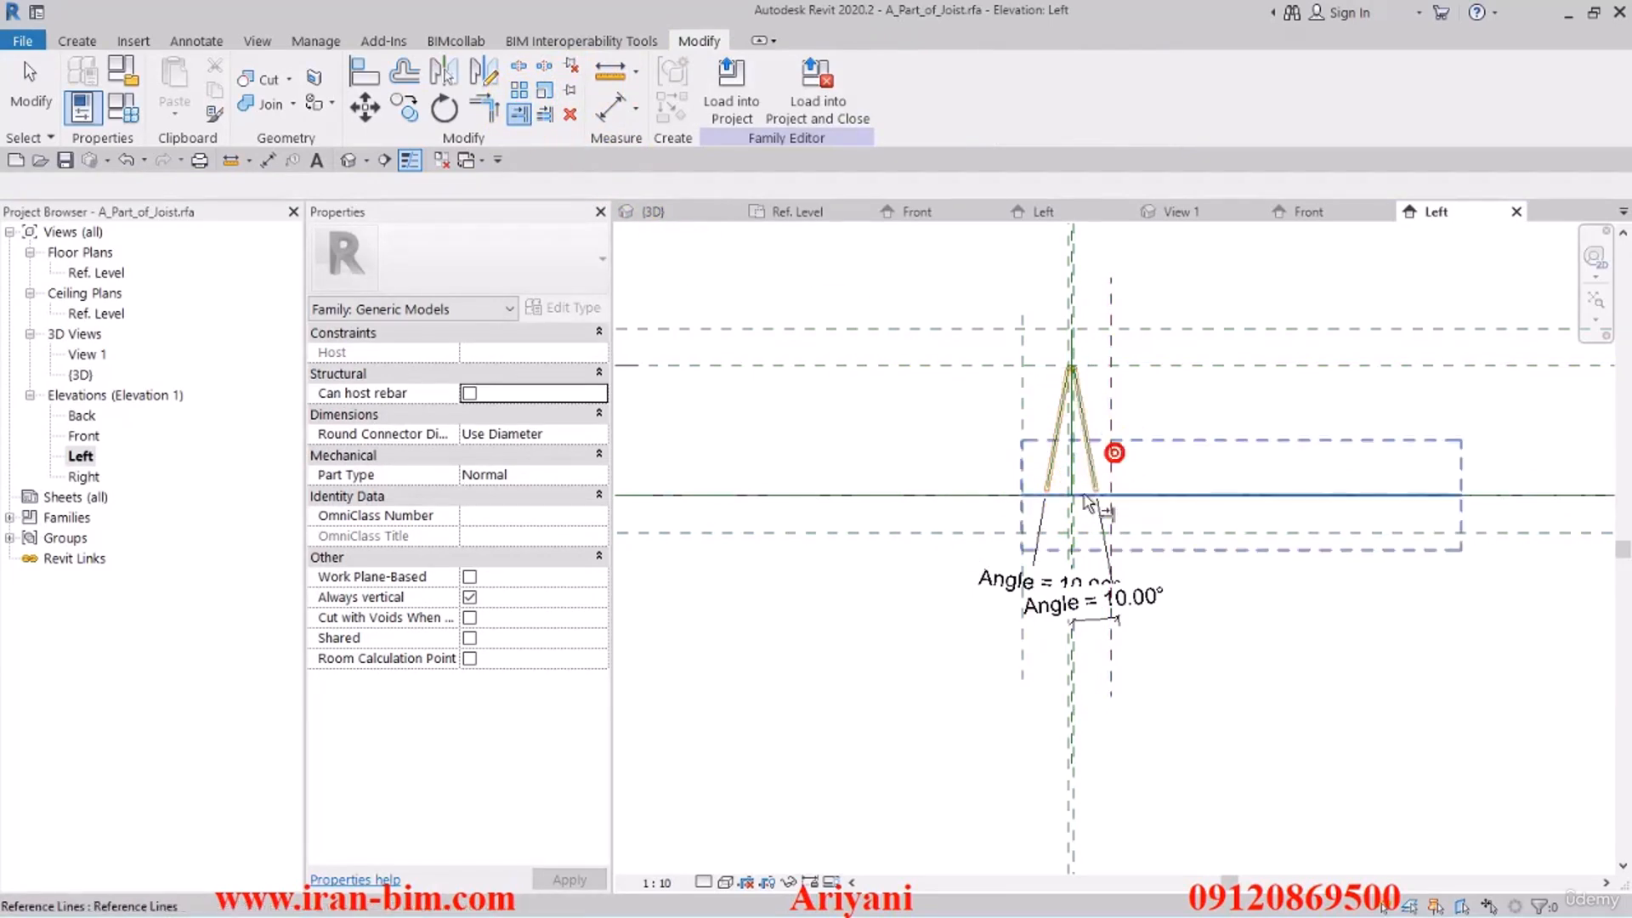
click(1084, 496)
middle_drag(897, 489, 1102, 526)
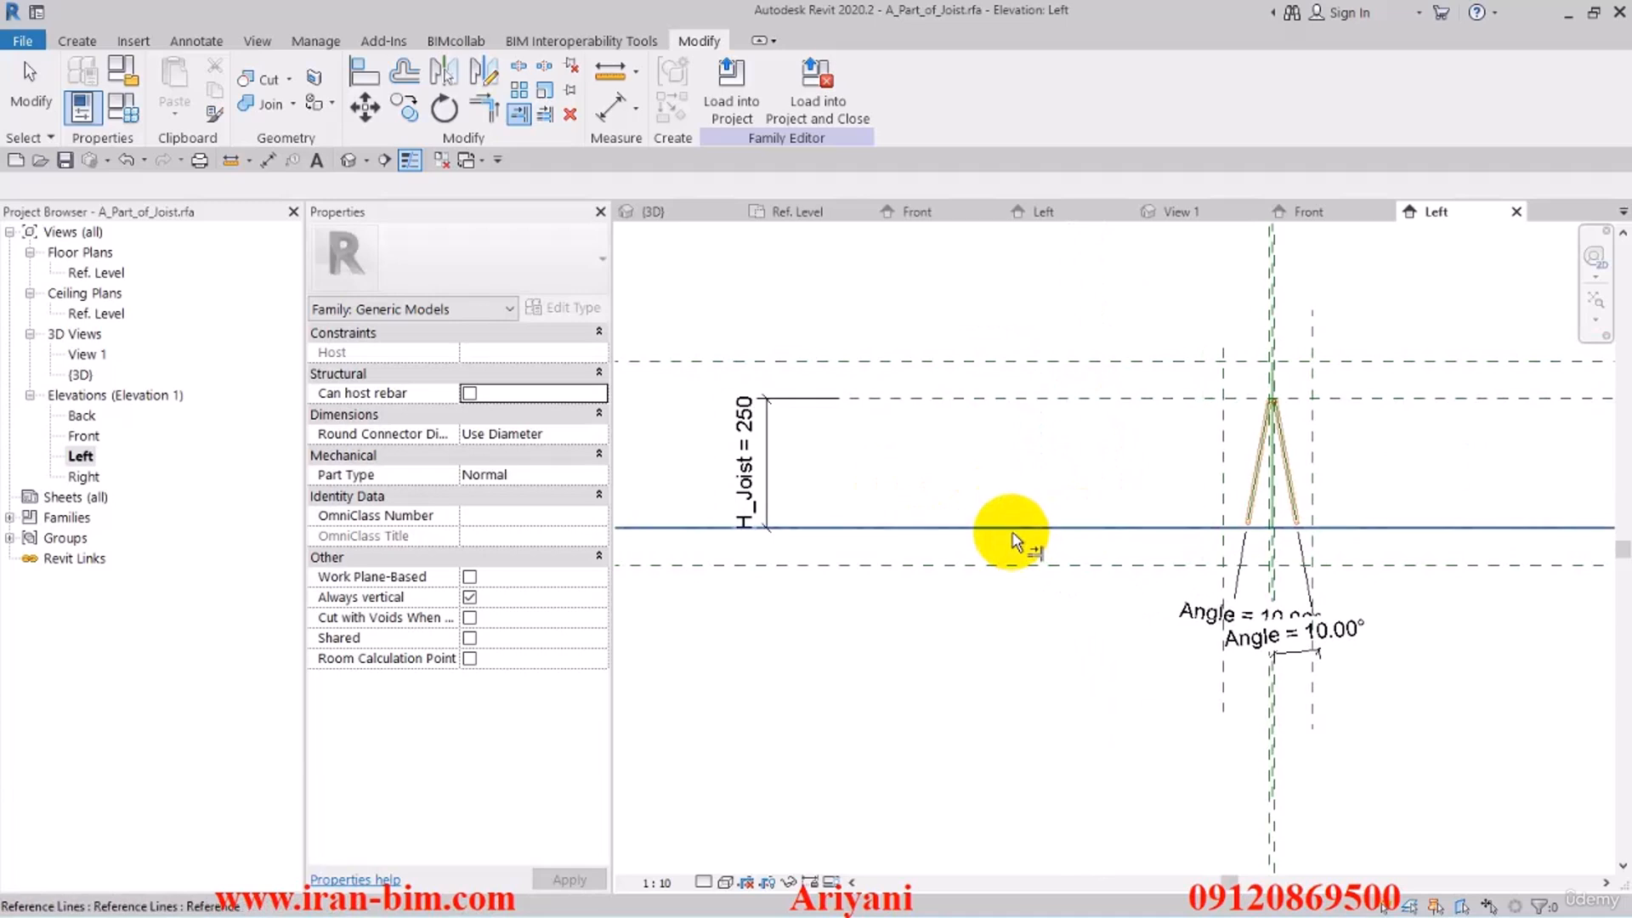
click(1221, 491)
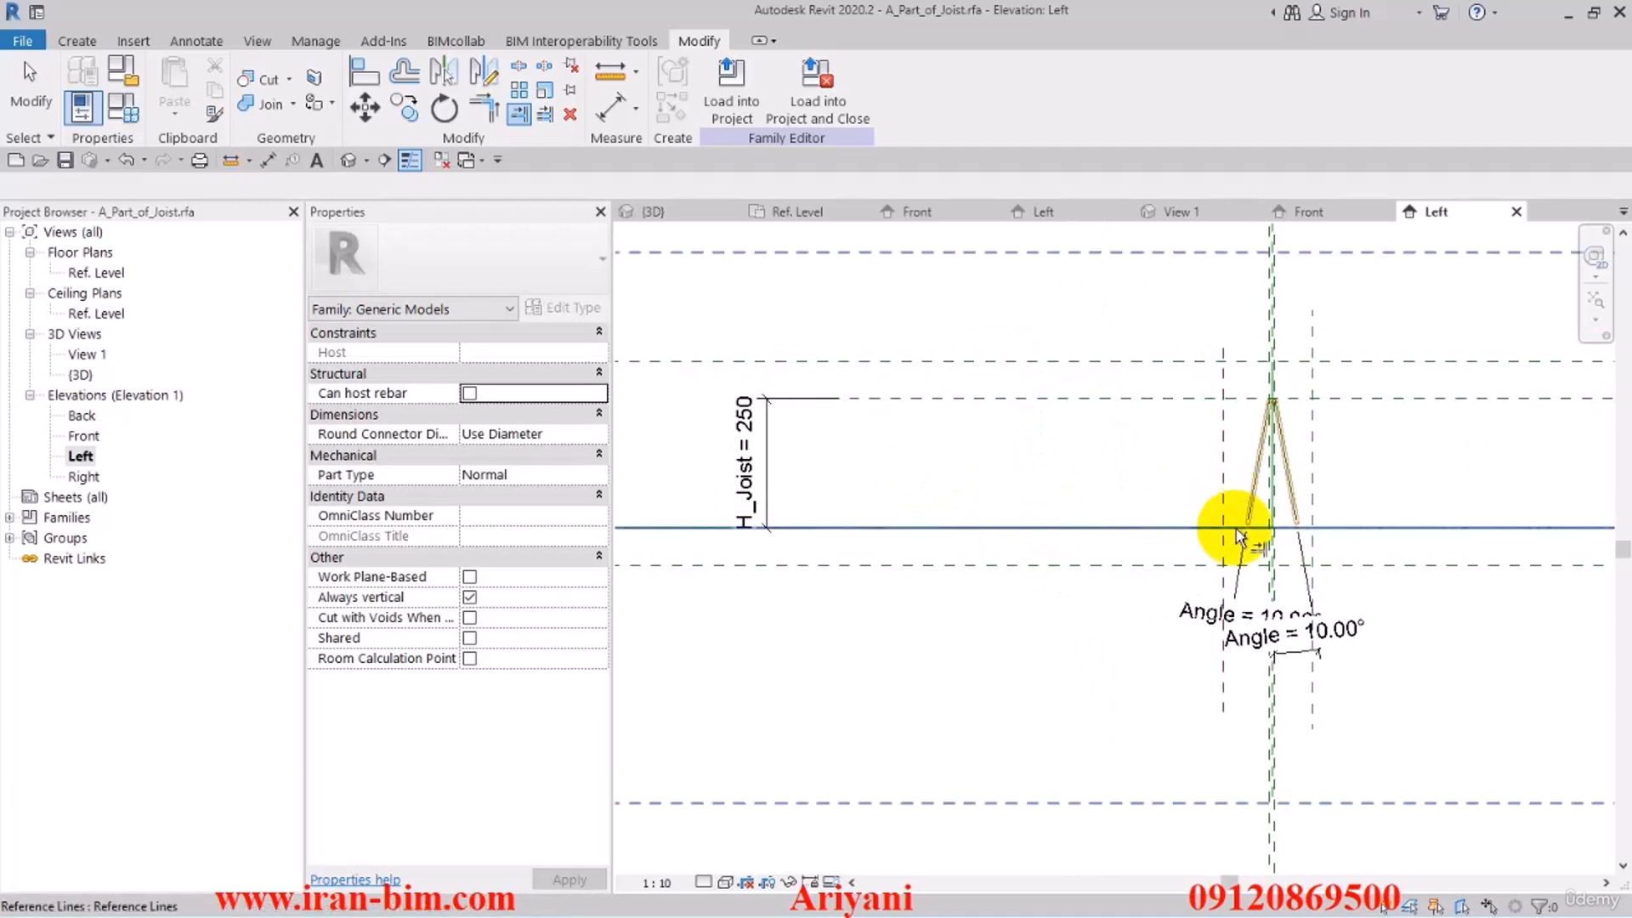
click(1236, 528)
click(1272, 463)
click(1256, 531)
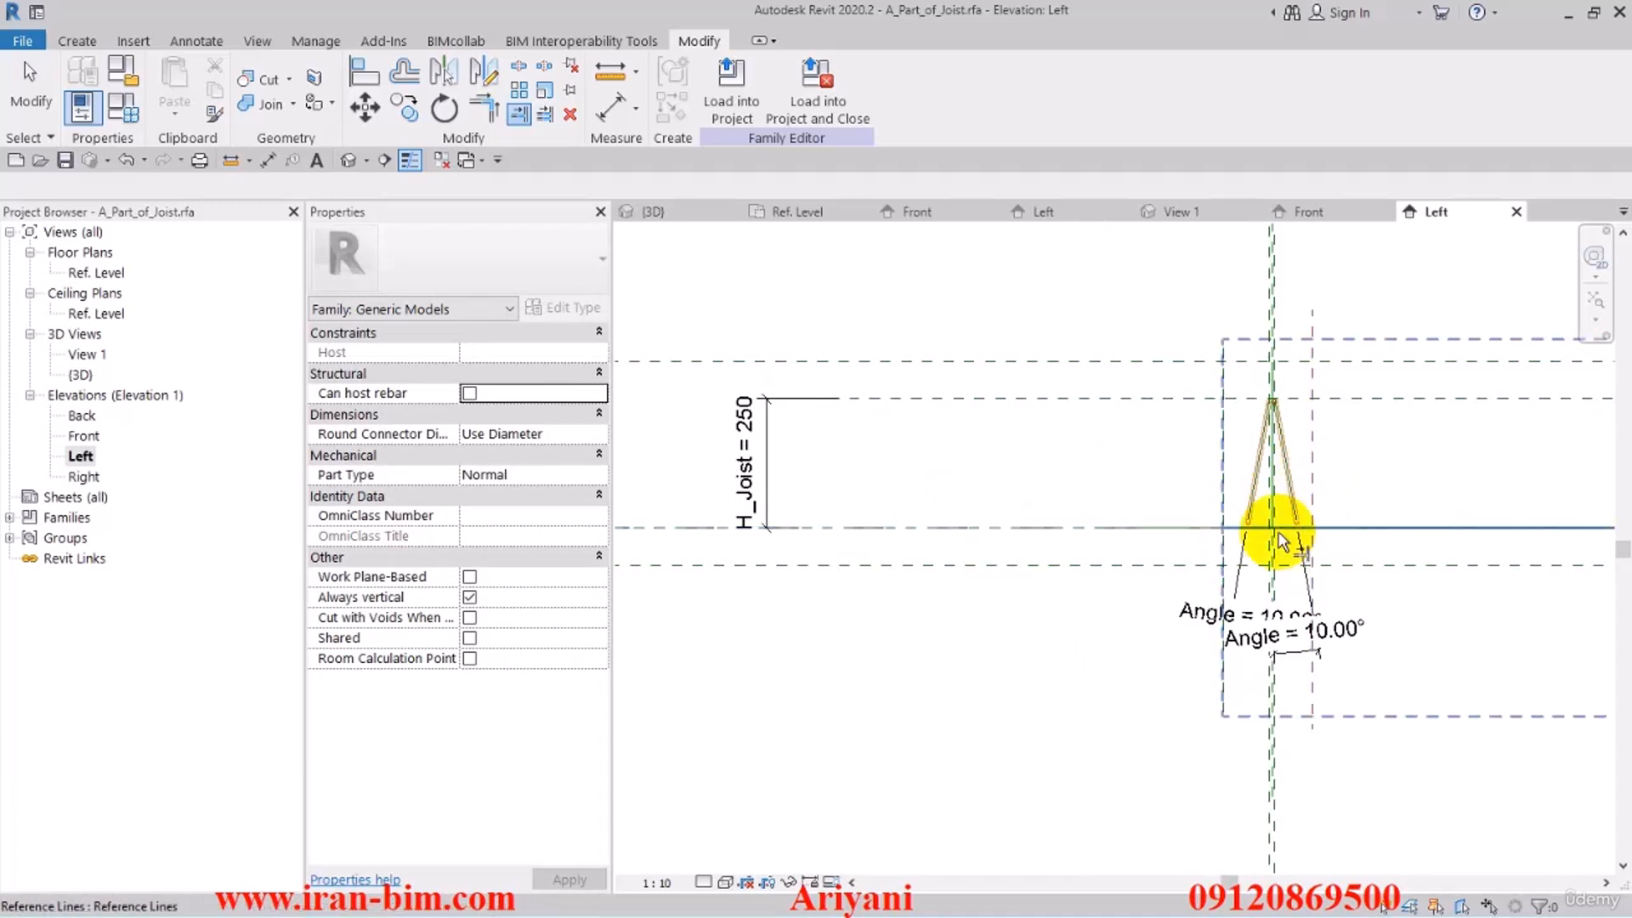
key(Escape)
Switch to the 3D view, close the inactive views, and shorten the overlong middle reference line from both ends towards the truss
click(348, 161)
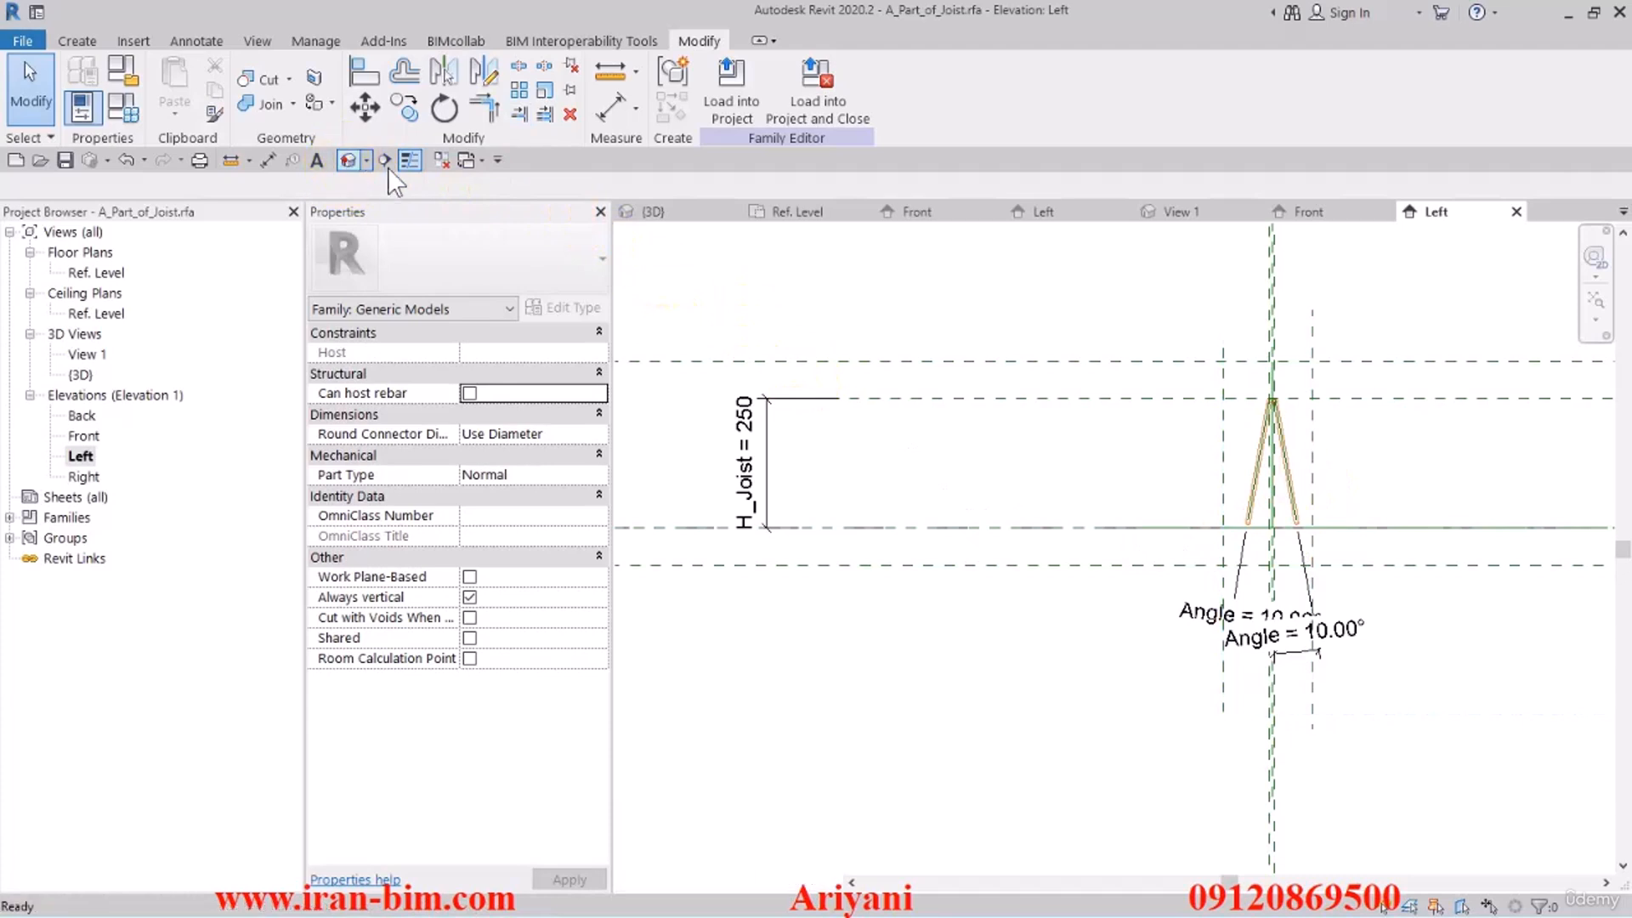
click(450, 163)
shift+middle_drag(1063, 437, 1165, 564)
click(1165, 564)
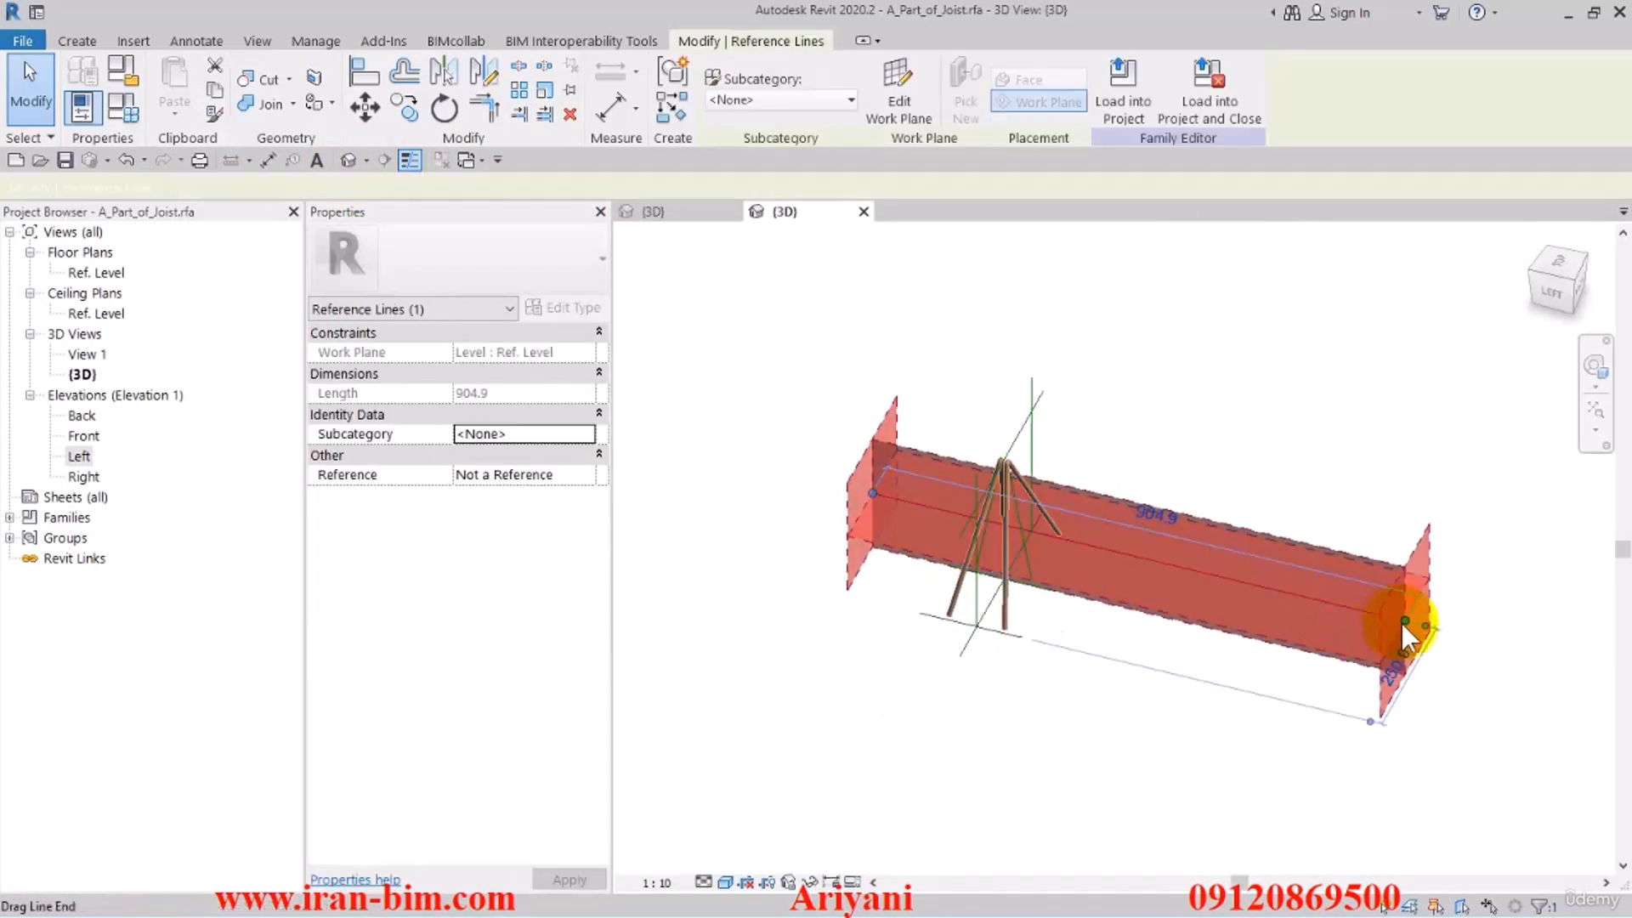
drag(1404, 622, 1094, 550)
scroll(945, 531, up, 2)
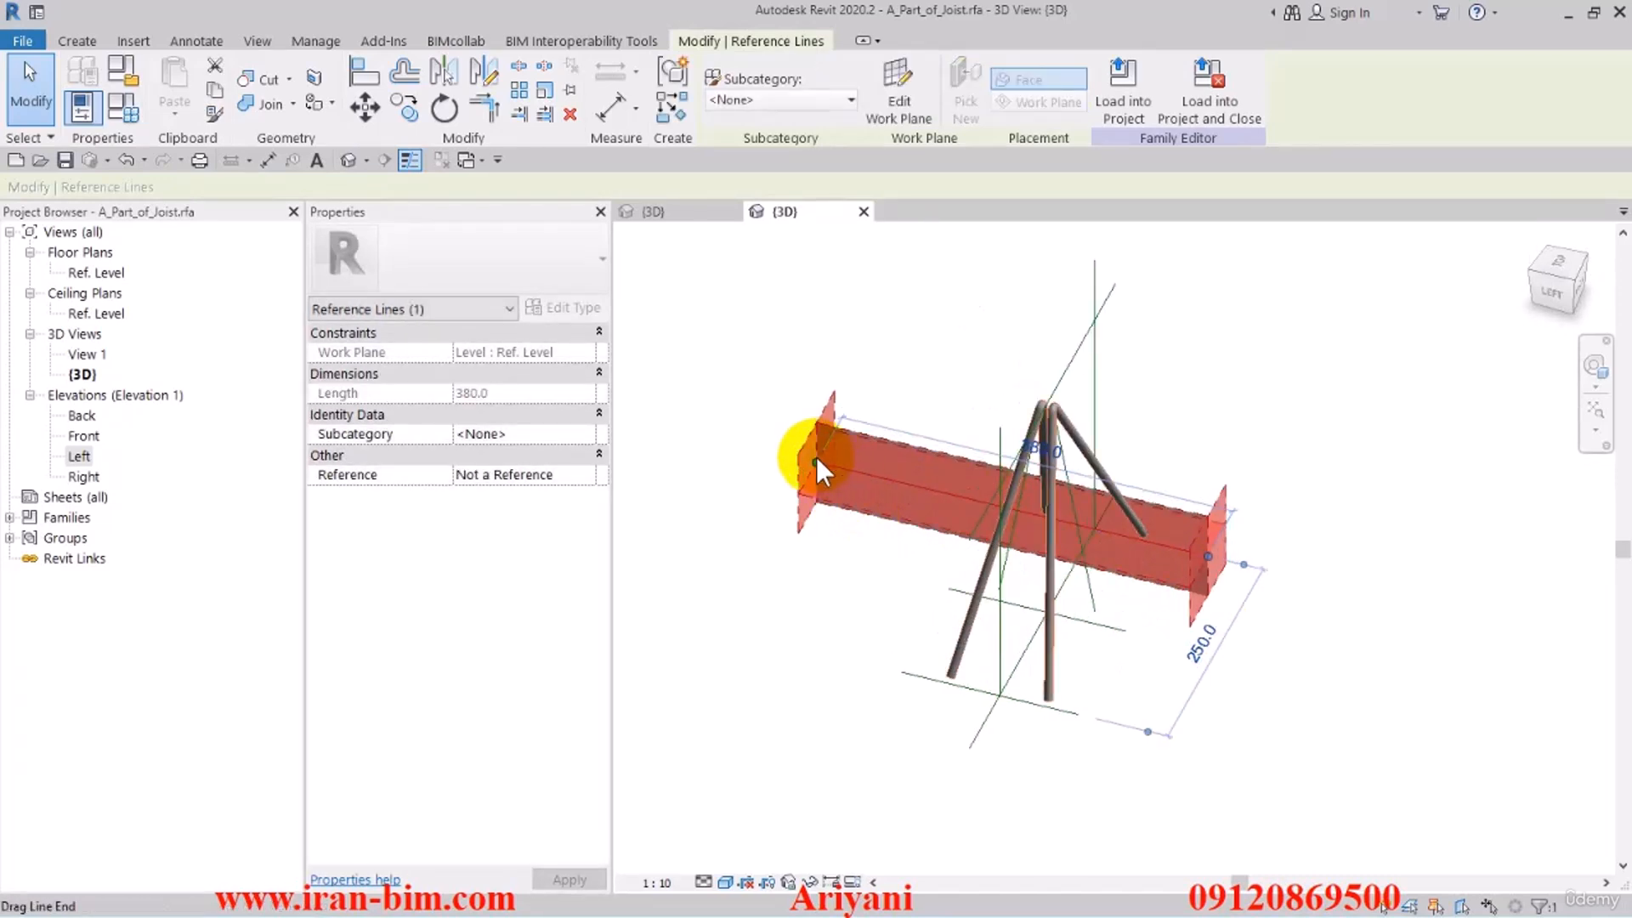
drag(814, 458, 961, 522)
Inspect the remaining reference lines around the truss from other angles to check their extents
shift+middle_drag(961, 522, 1042, 681)
click(996, 695)
shift+middle_drag(991, 622, 1104, 485)
click(1075, 518)
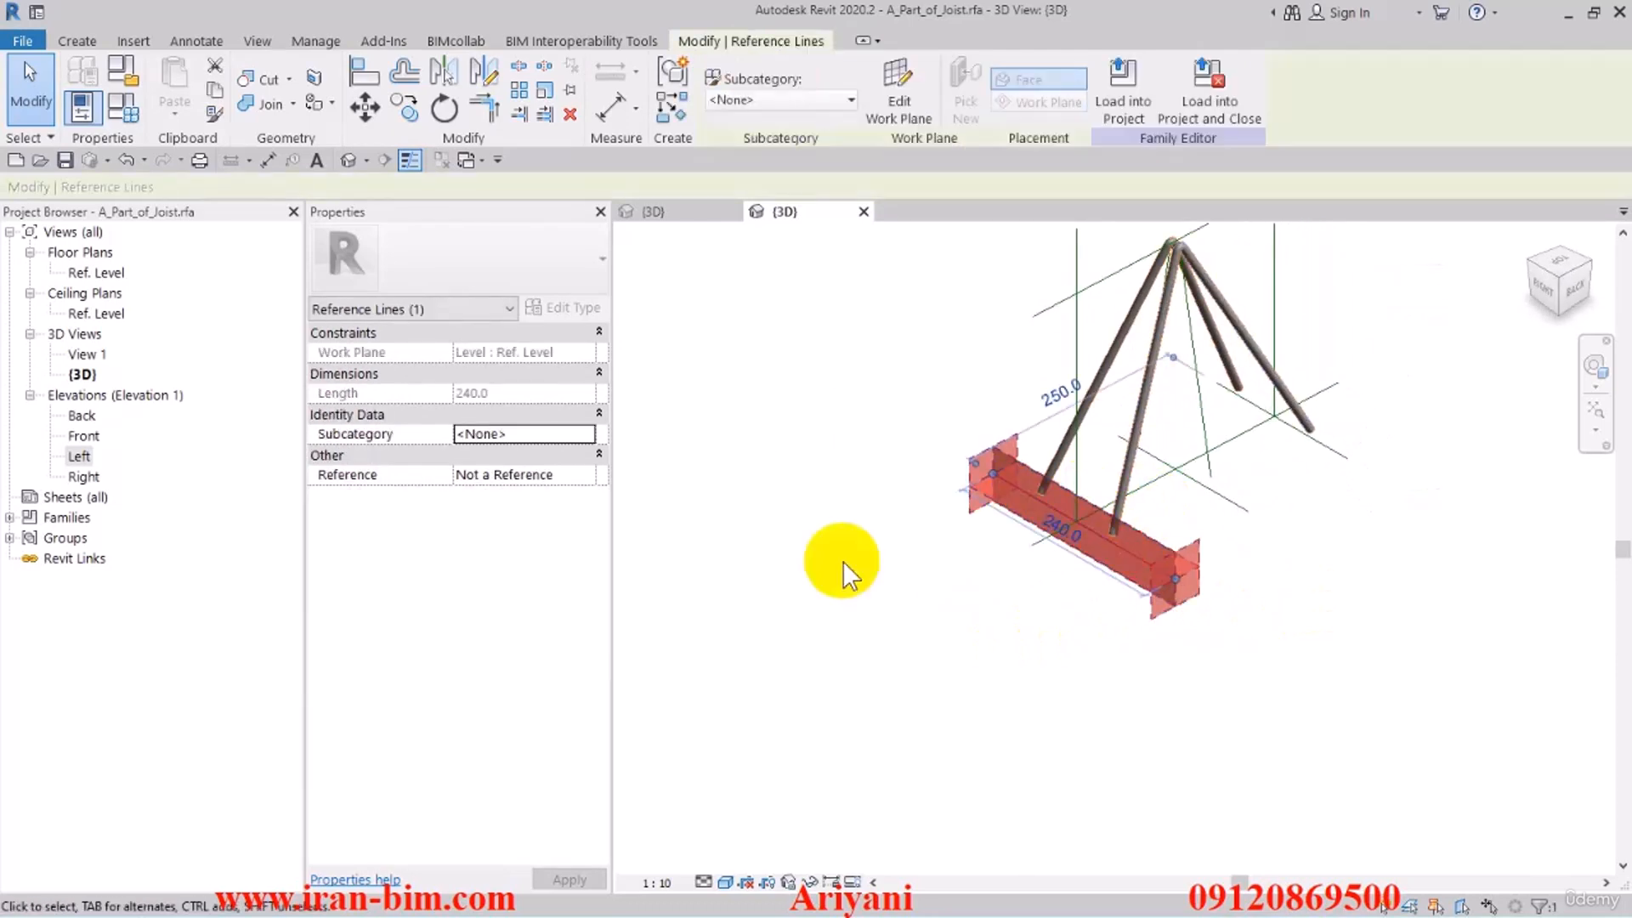
click(894, 617)
middle_drag(948, 628, 906, 724)
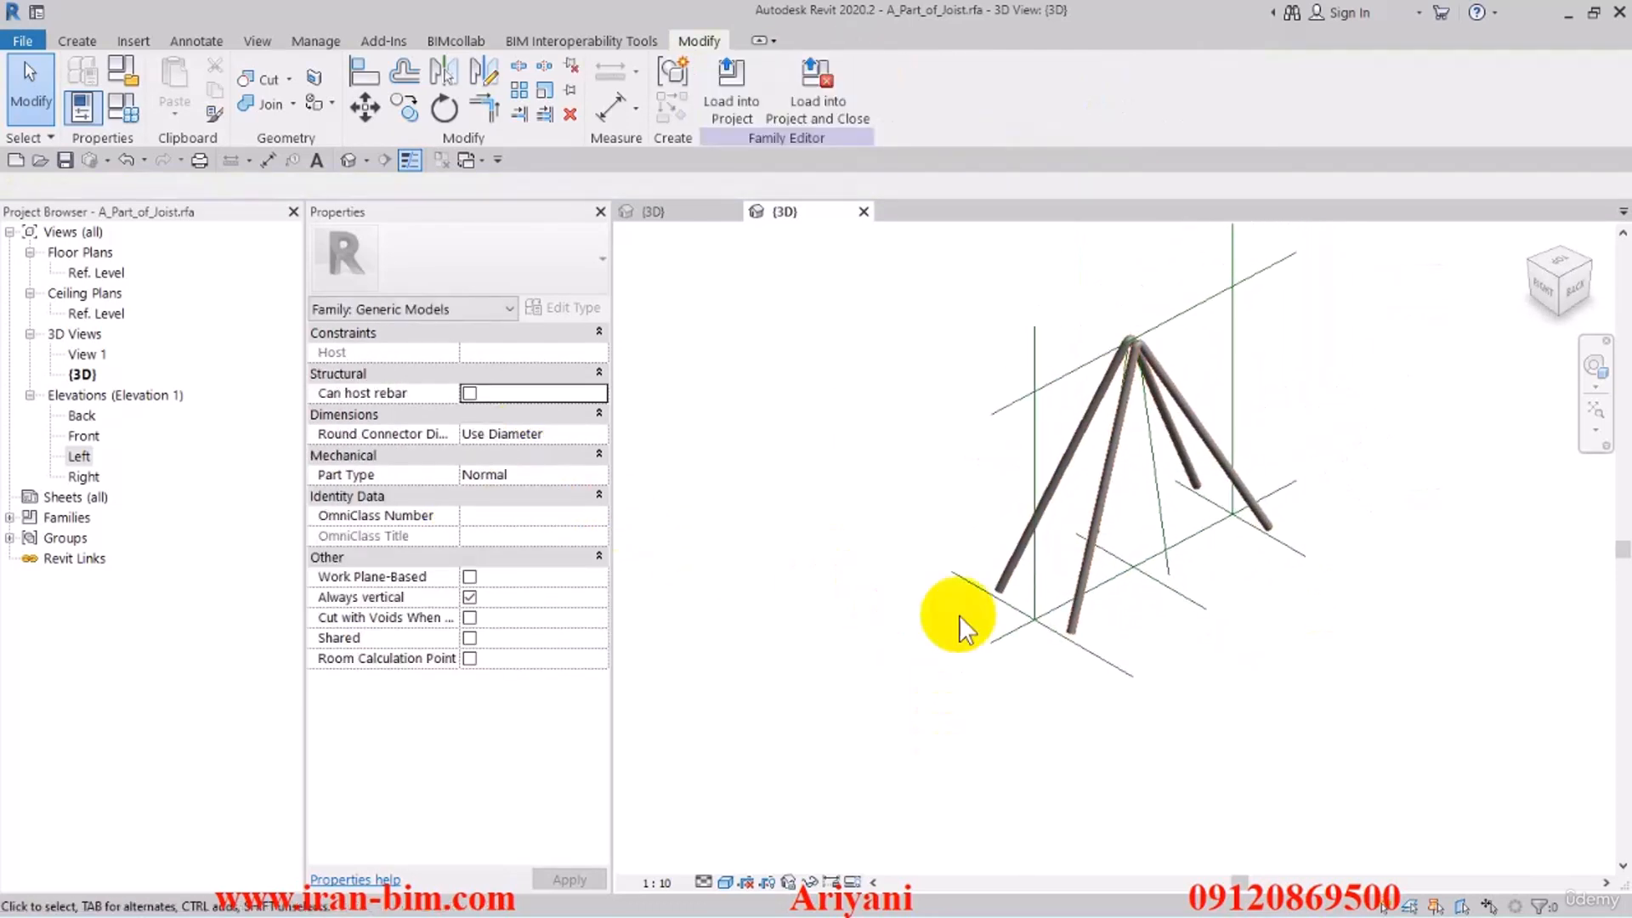
click(1028, 440)
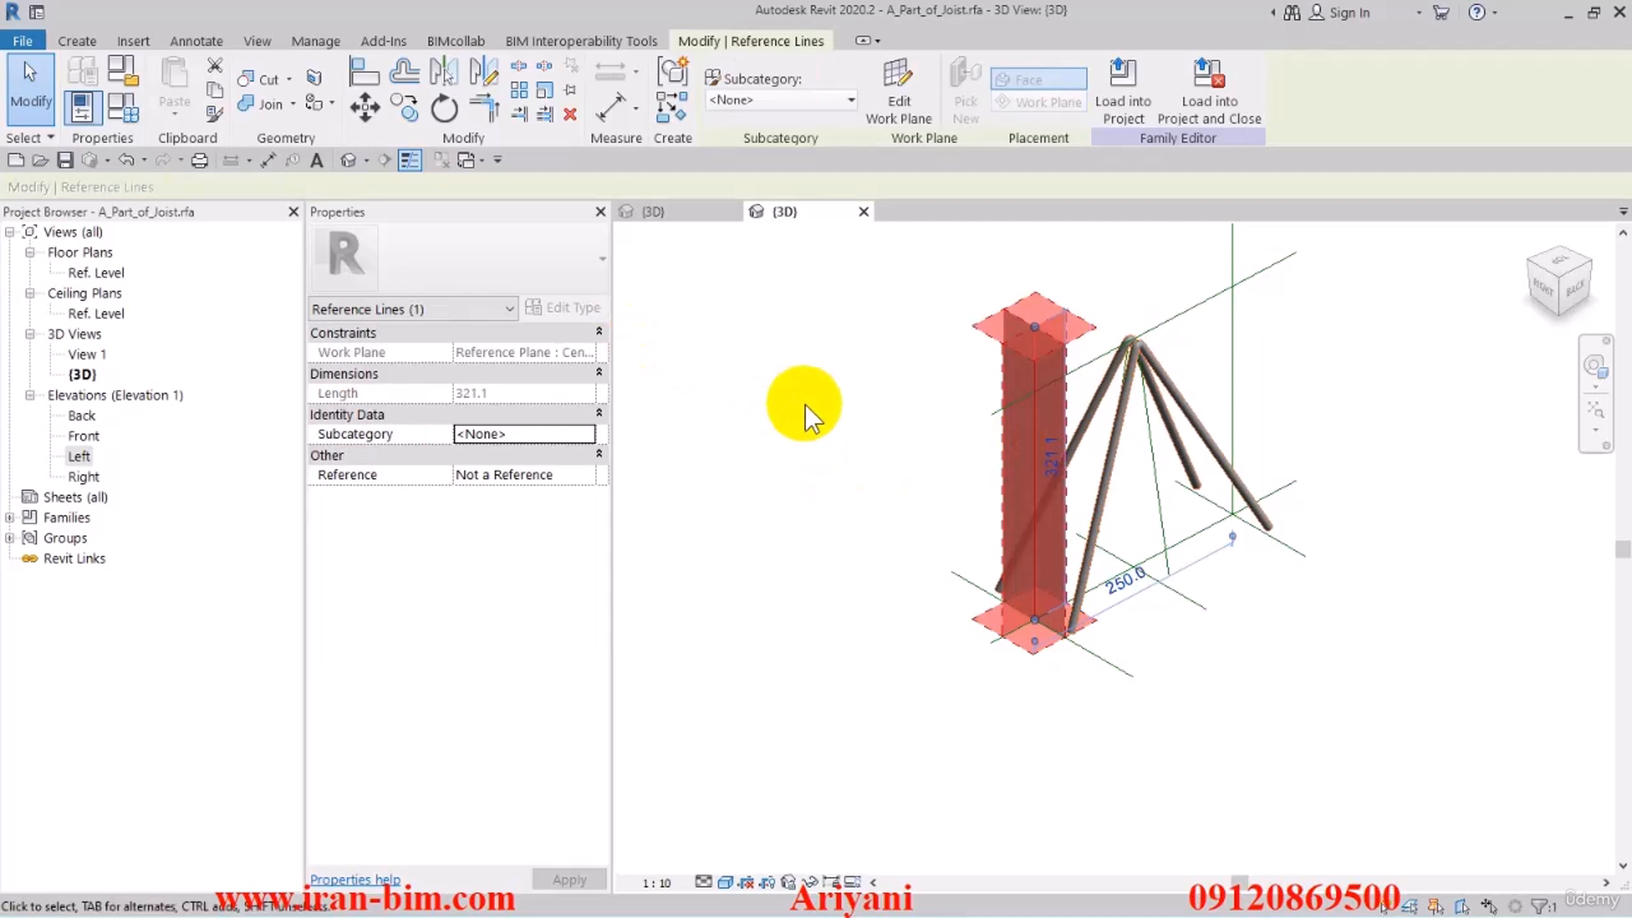
Turn off the Reference Planes annotation category in the 3D view's visibility overrides
key(v)
key(v)
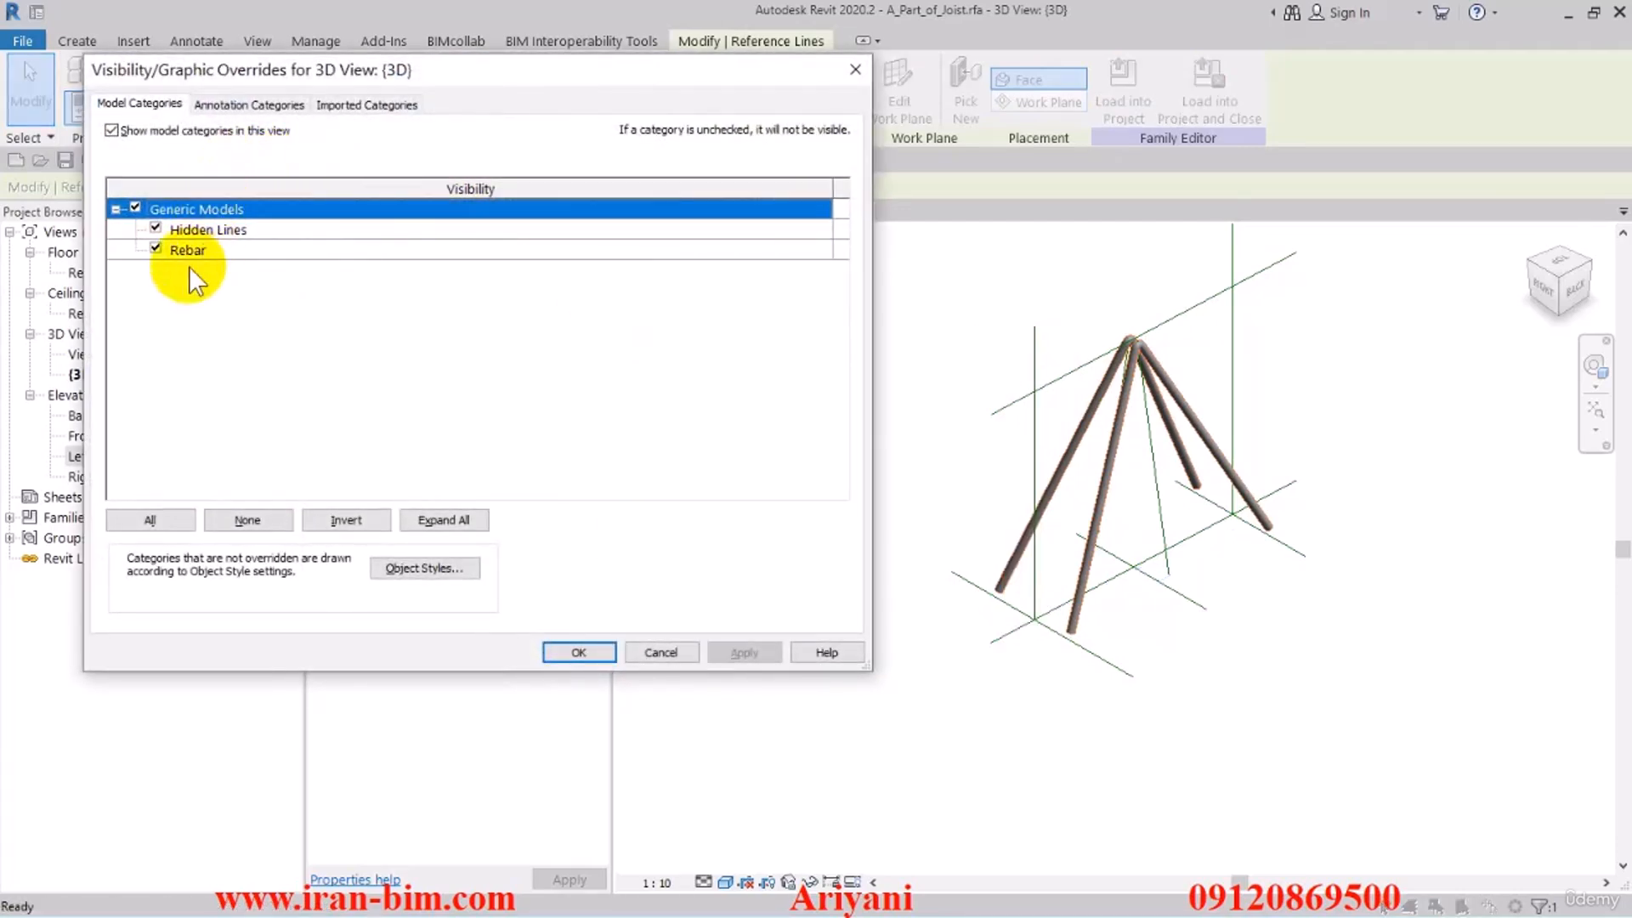
click(208, 104)
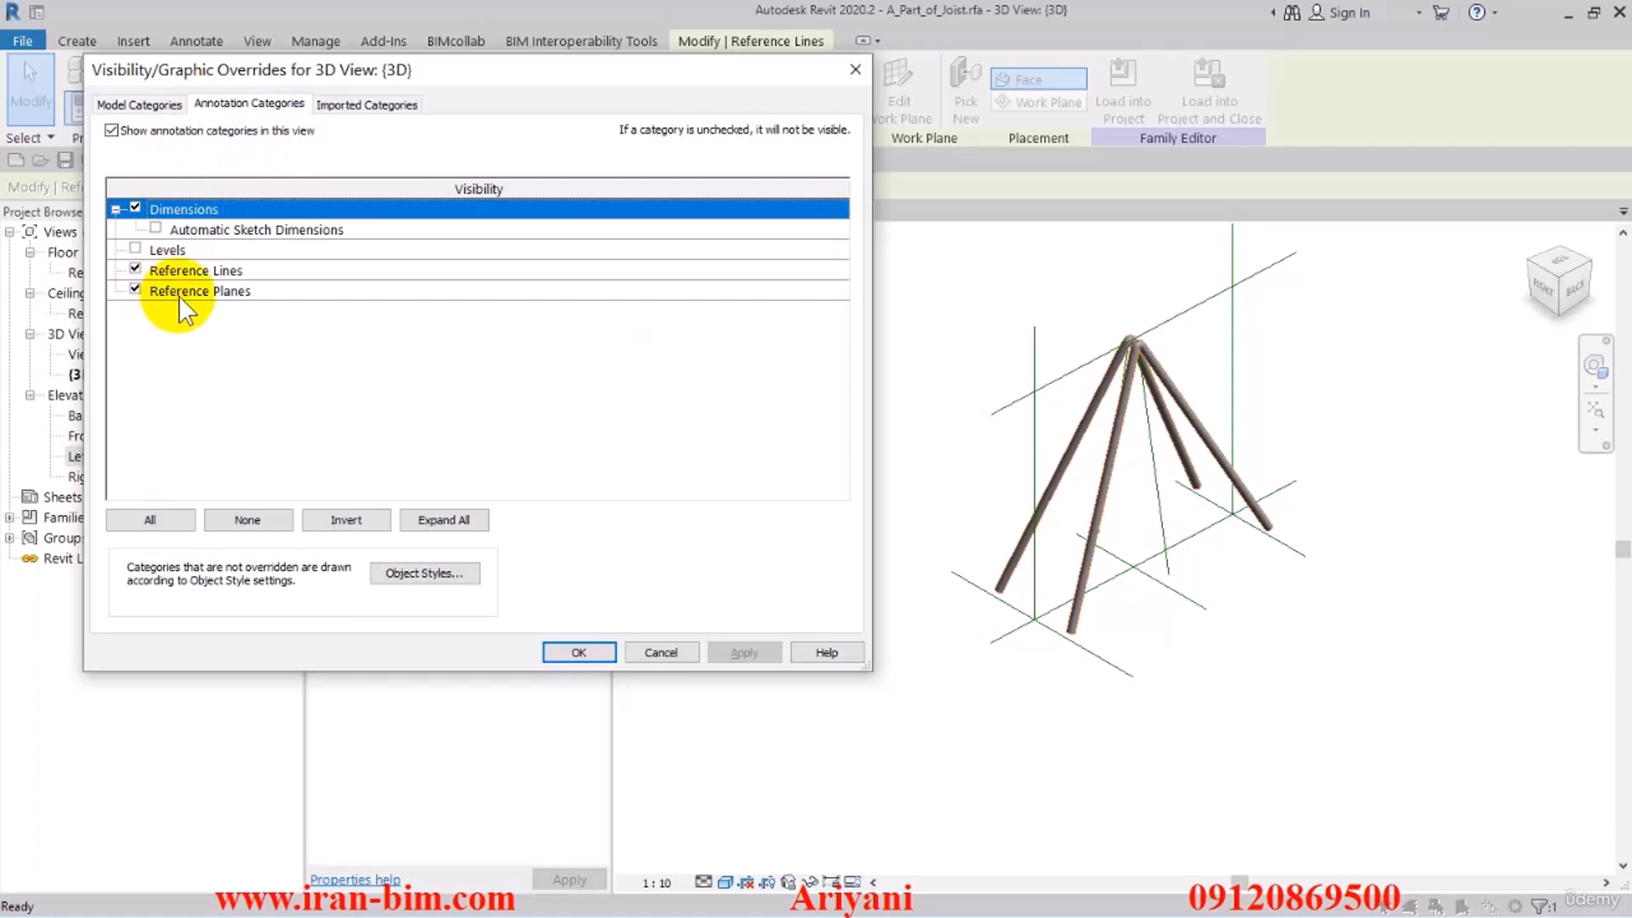
click(135, 289)
click(747, 656)
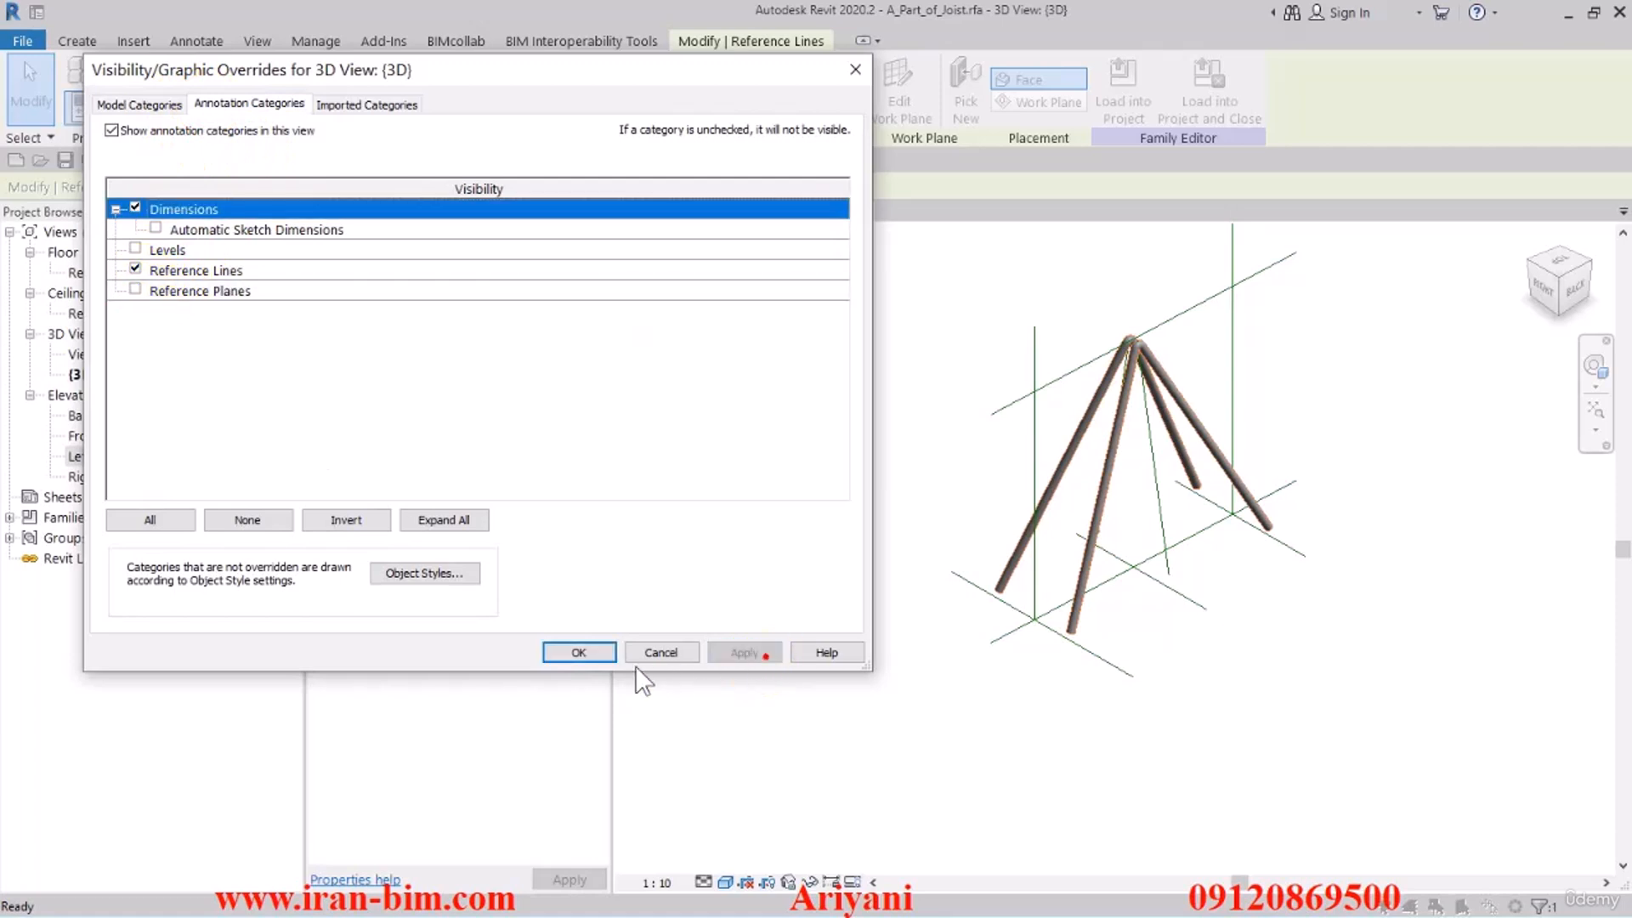
click(581, 651)
click(854, 686)
Turn off the Reference Lines annotation category in the 3D view and fit the truss in view
middle_drag(1016, 637, 997, 647)
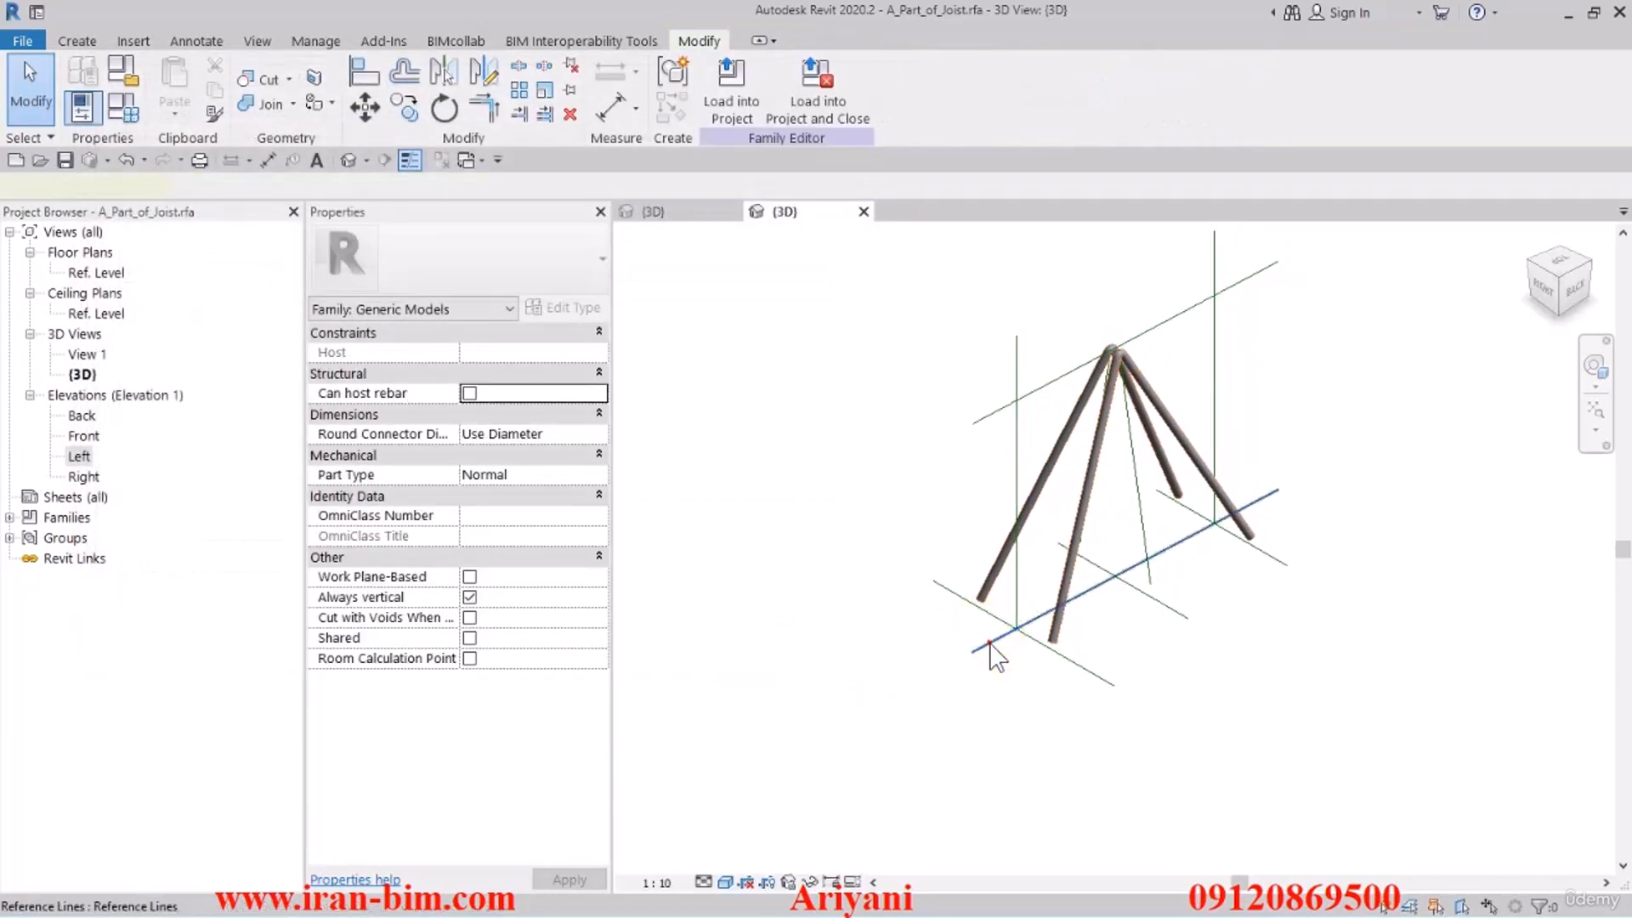
click(990, 644)
click(823, 585)
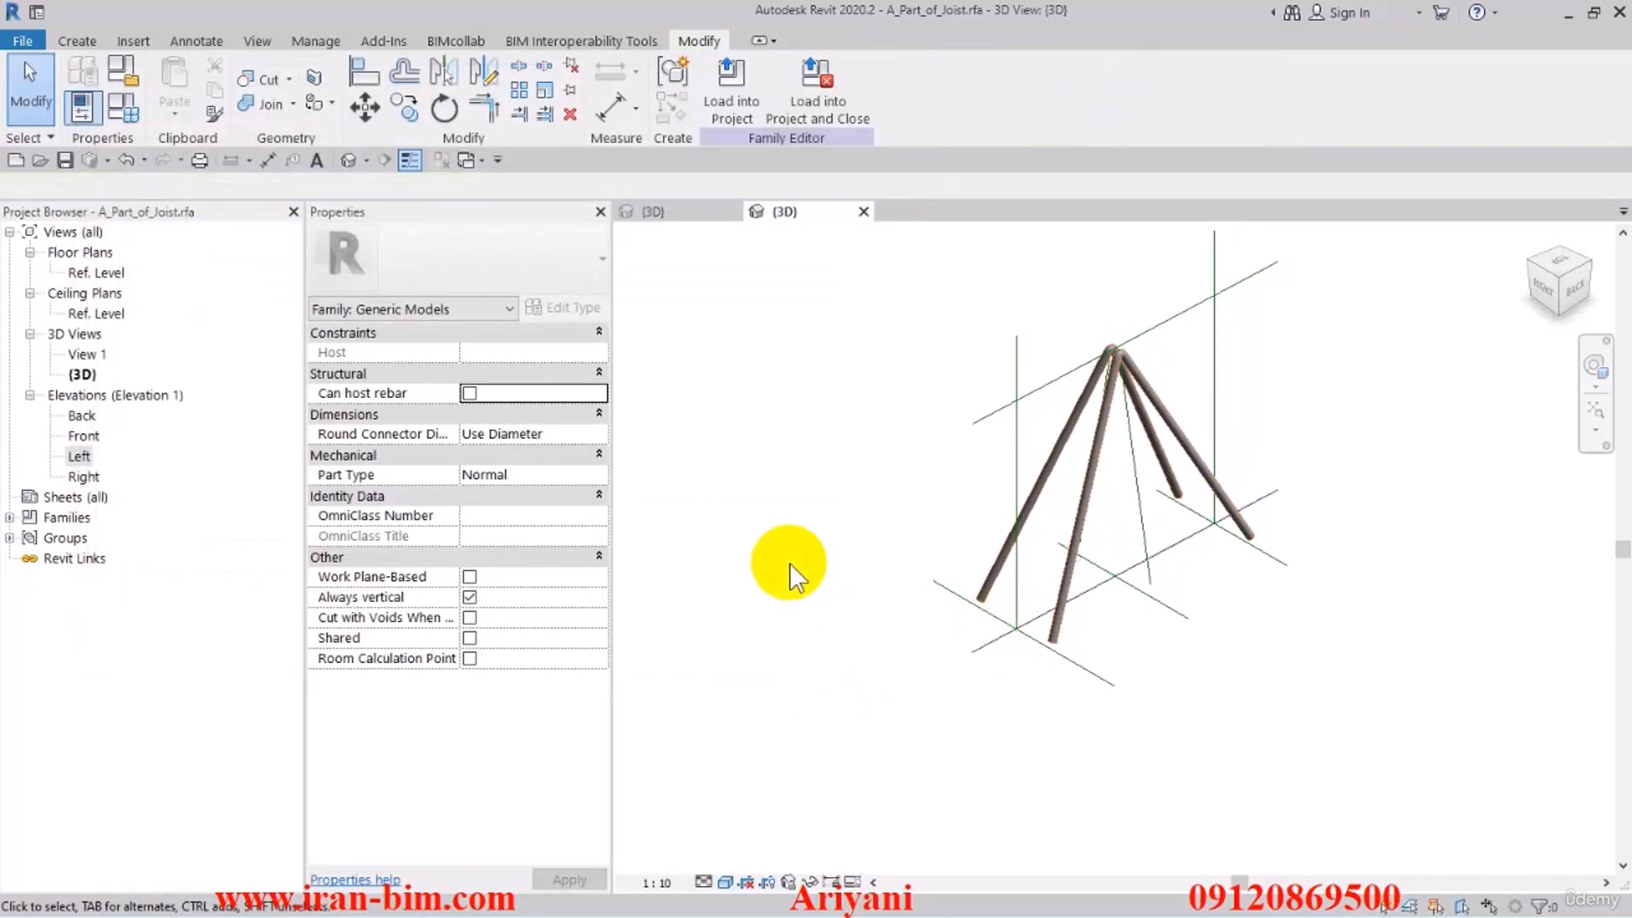
click(1003, 639)
click(731, 385)
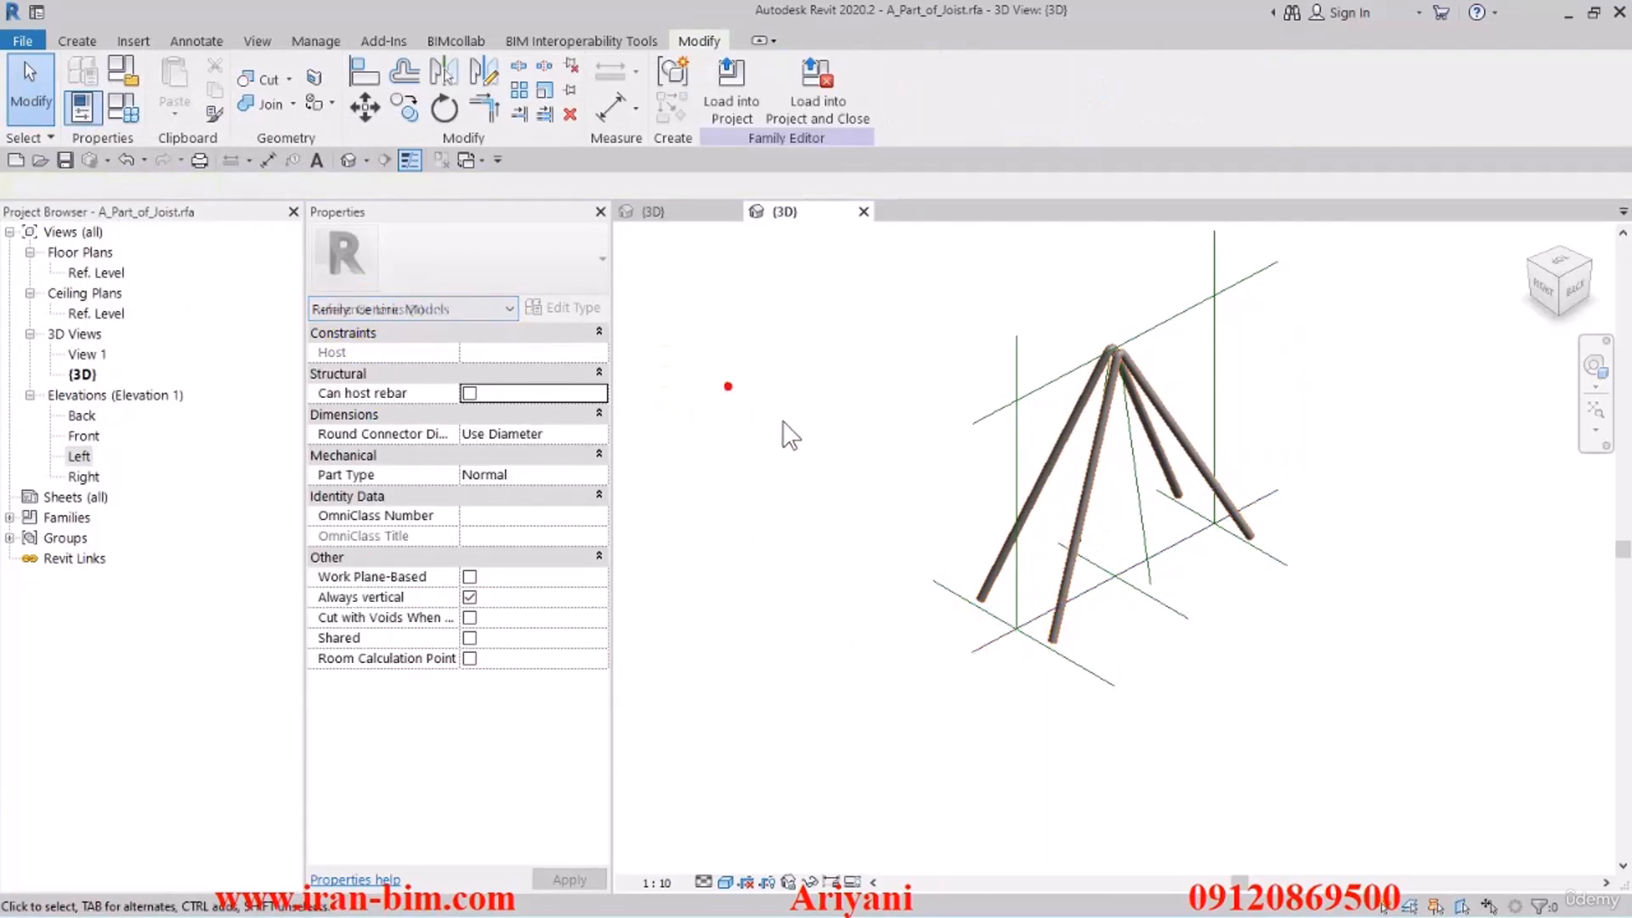
key(v)
key(v)
click(226, 102)
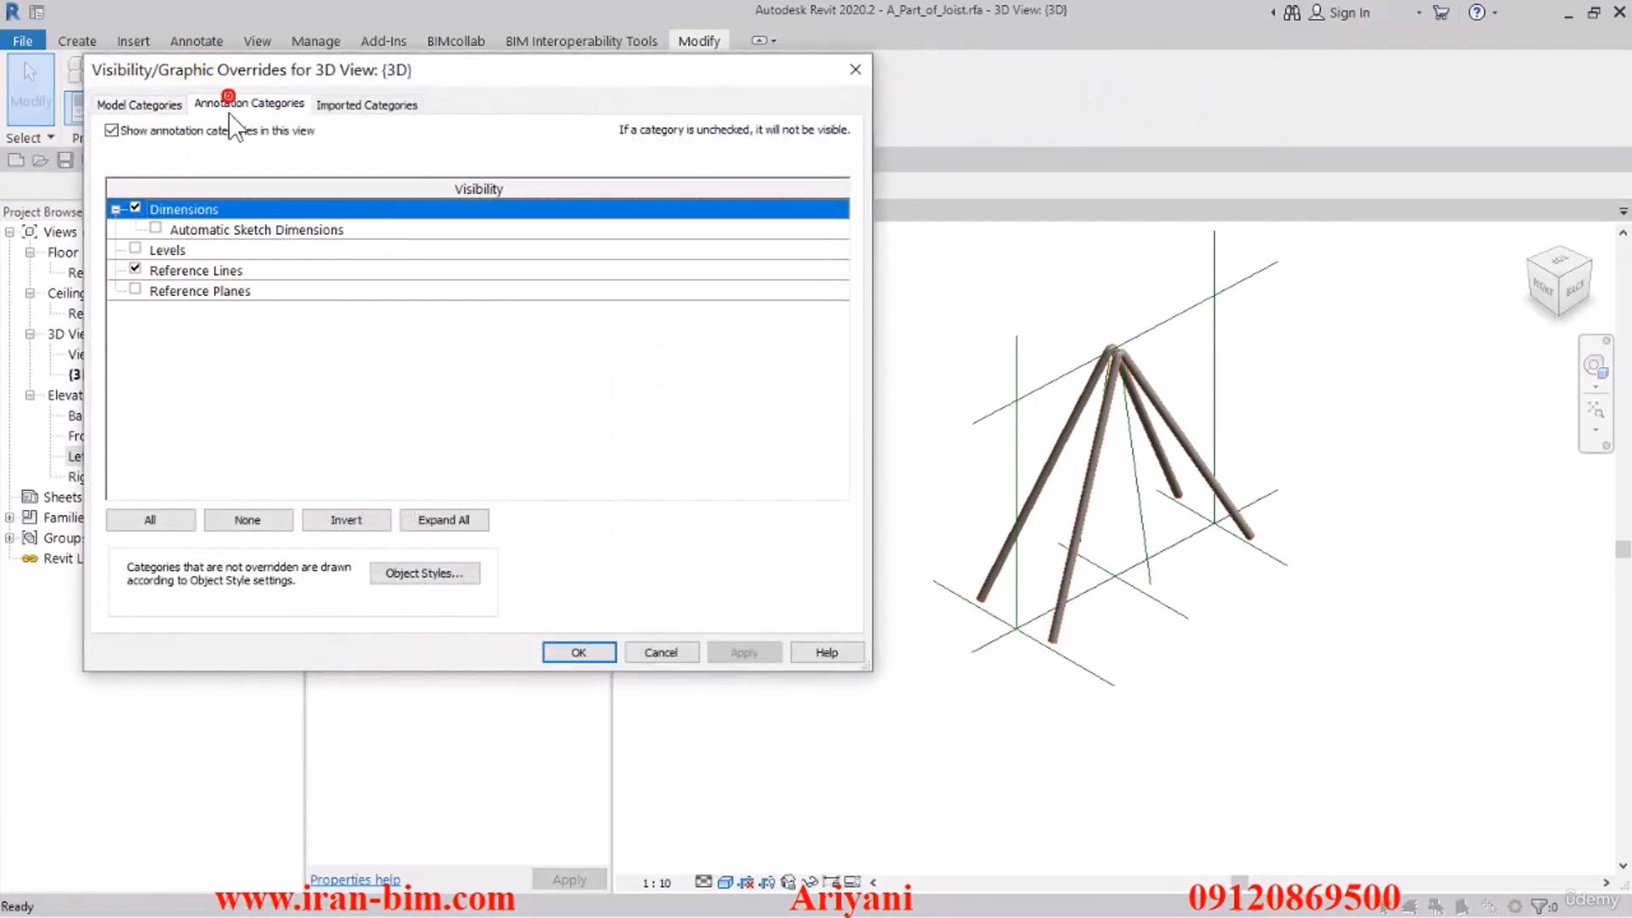
click(136, 270)
click(745, 652)
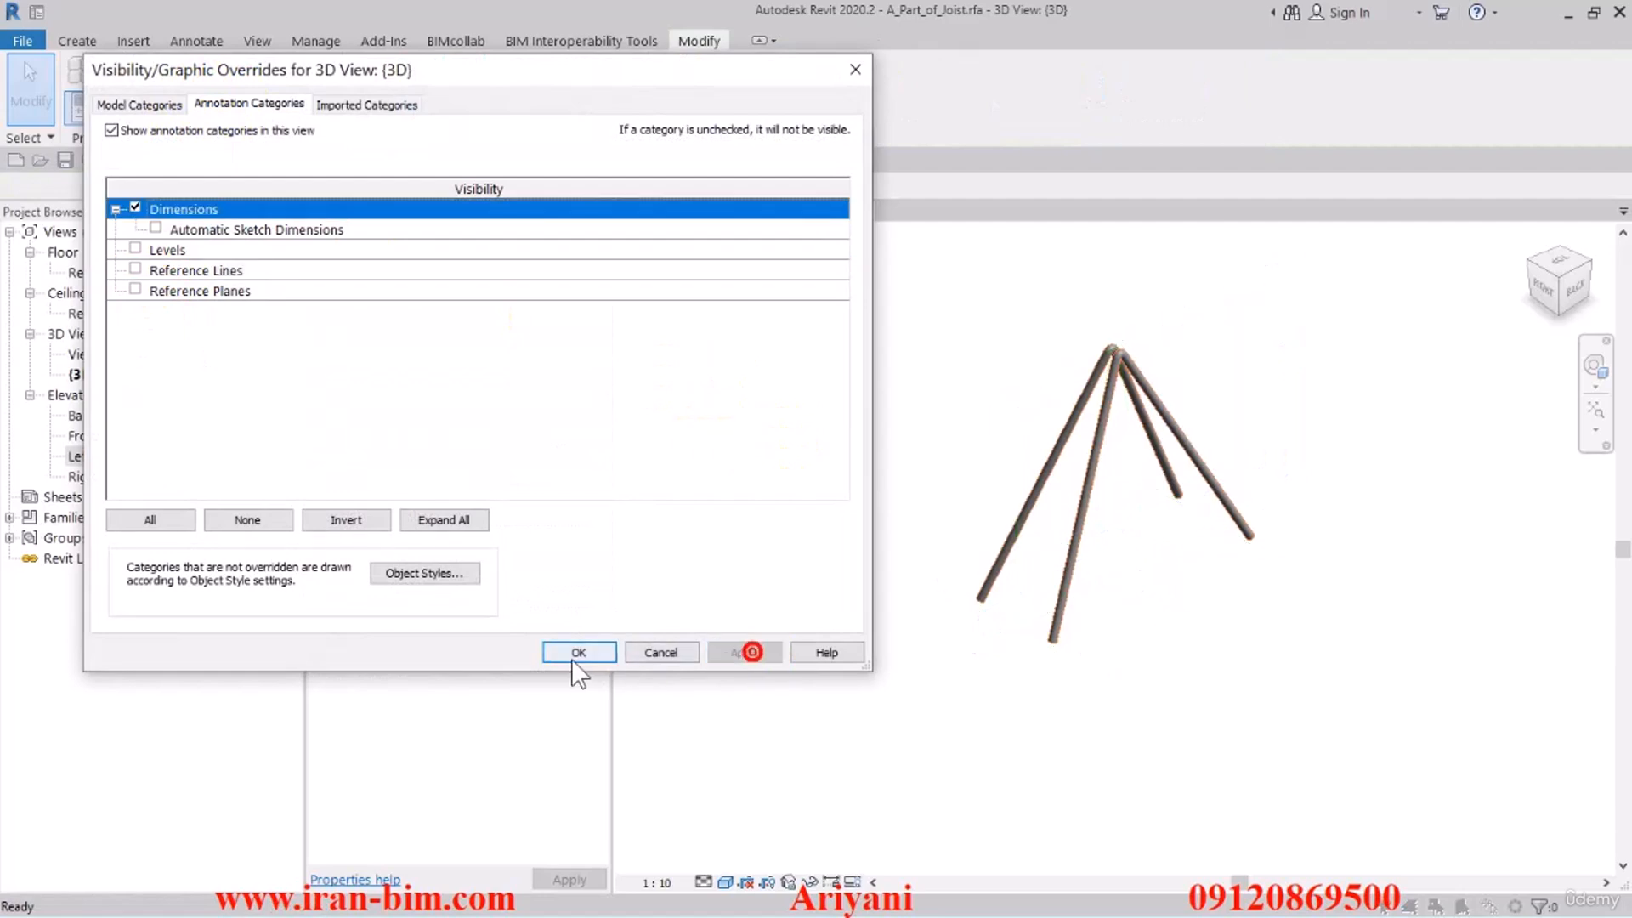
click(579, 652)
click(1594, 410)
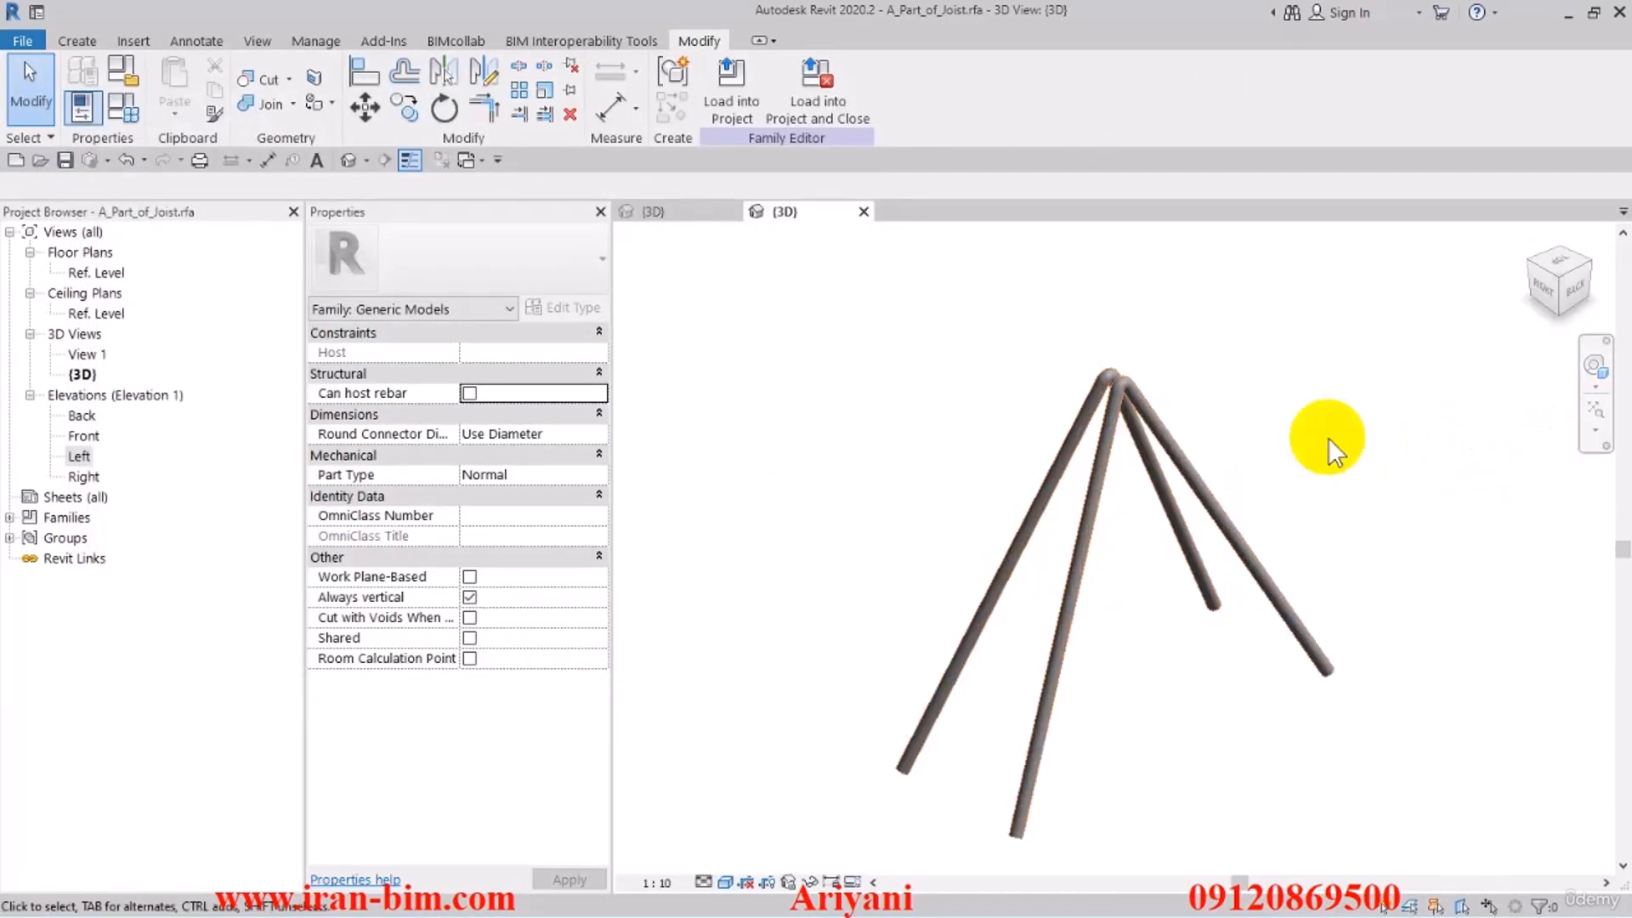
Save the nested truss family, load it back into the St_Joist family while closing it, and finish editing the array group
click(66, 160)
click(768, 476)
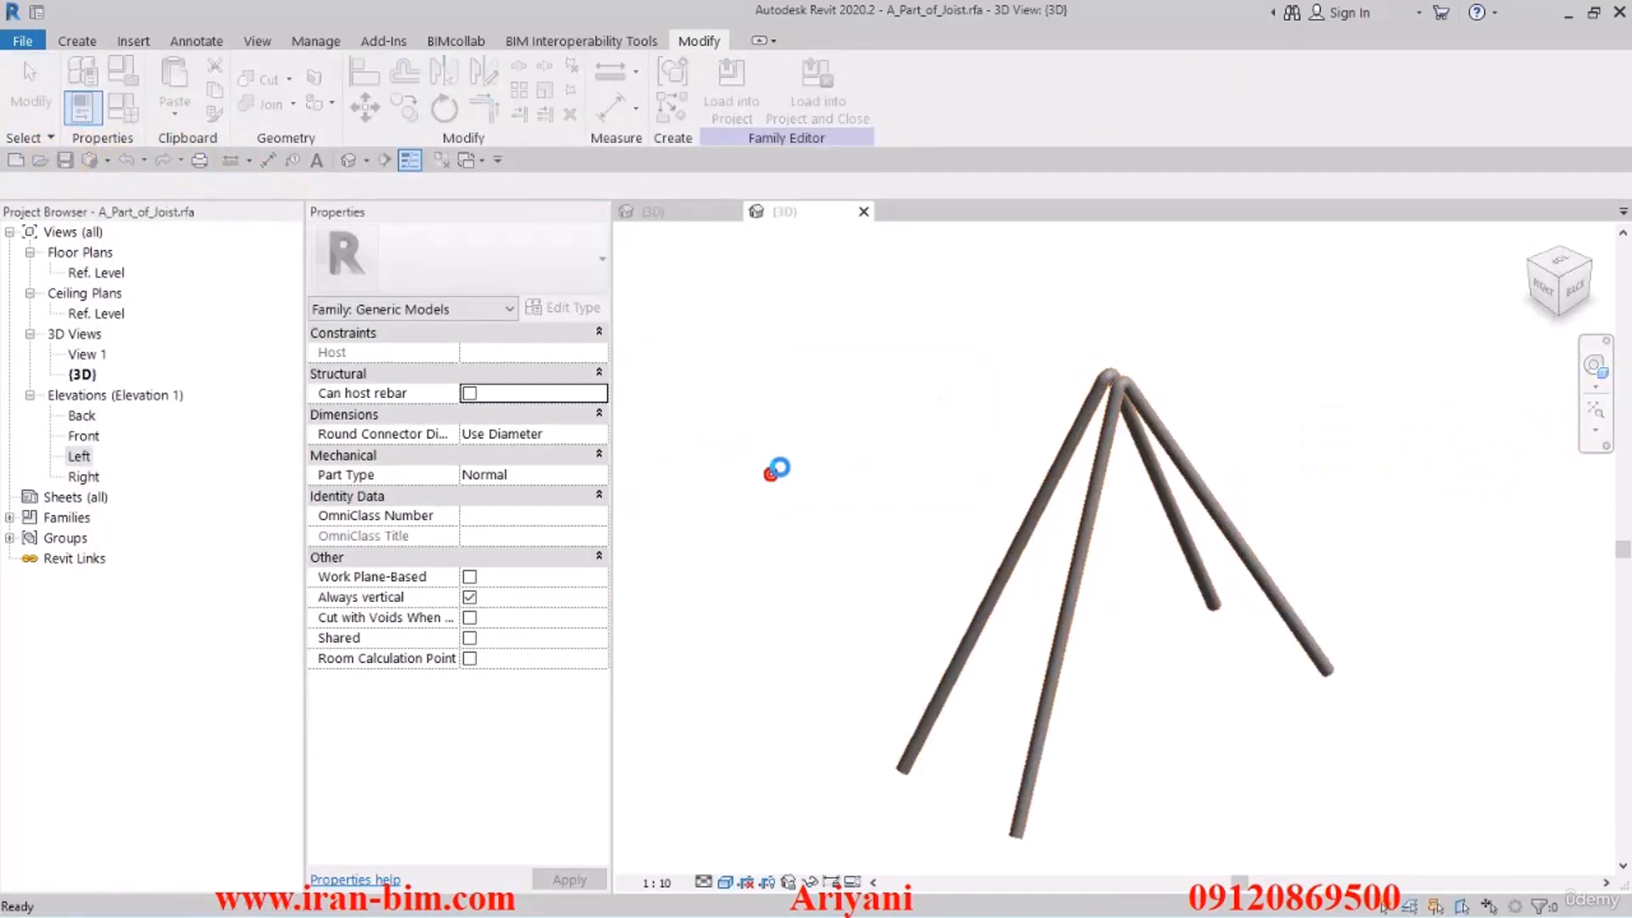
click(818, 102)
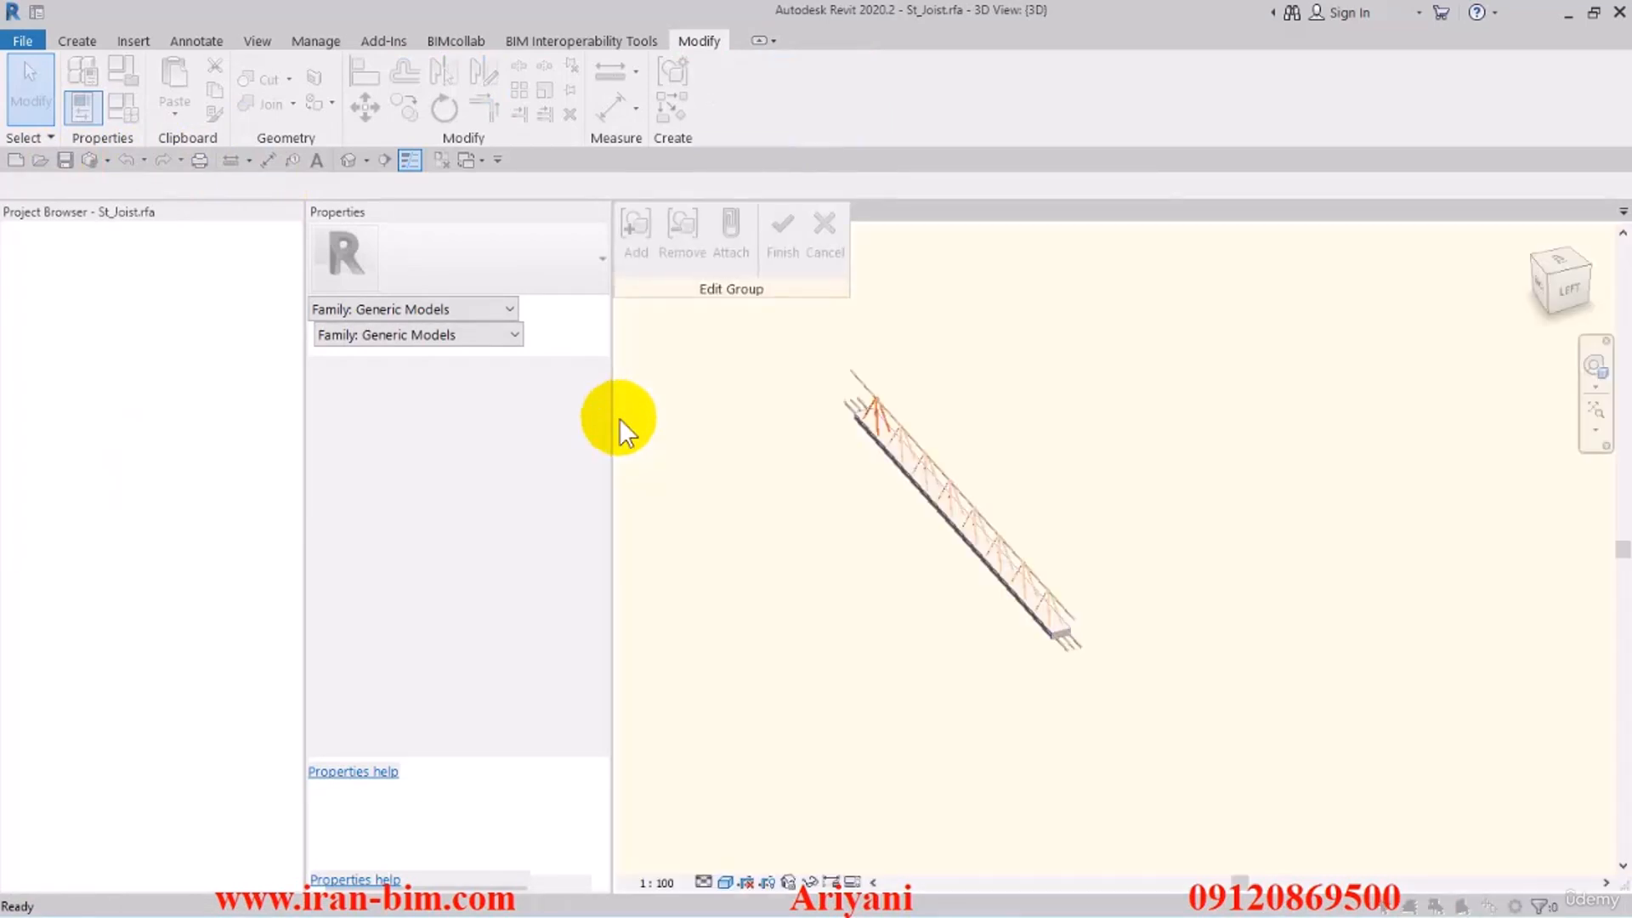
click(657, 412)
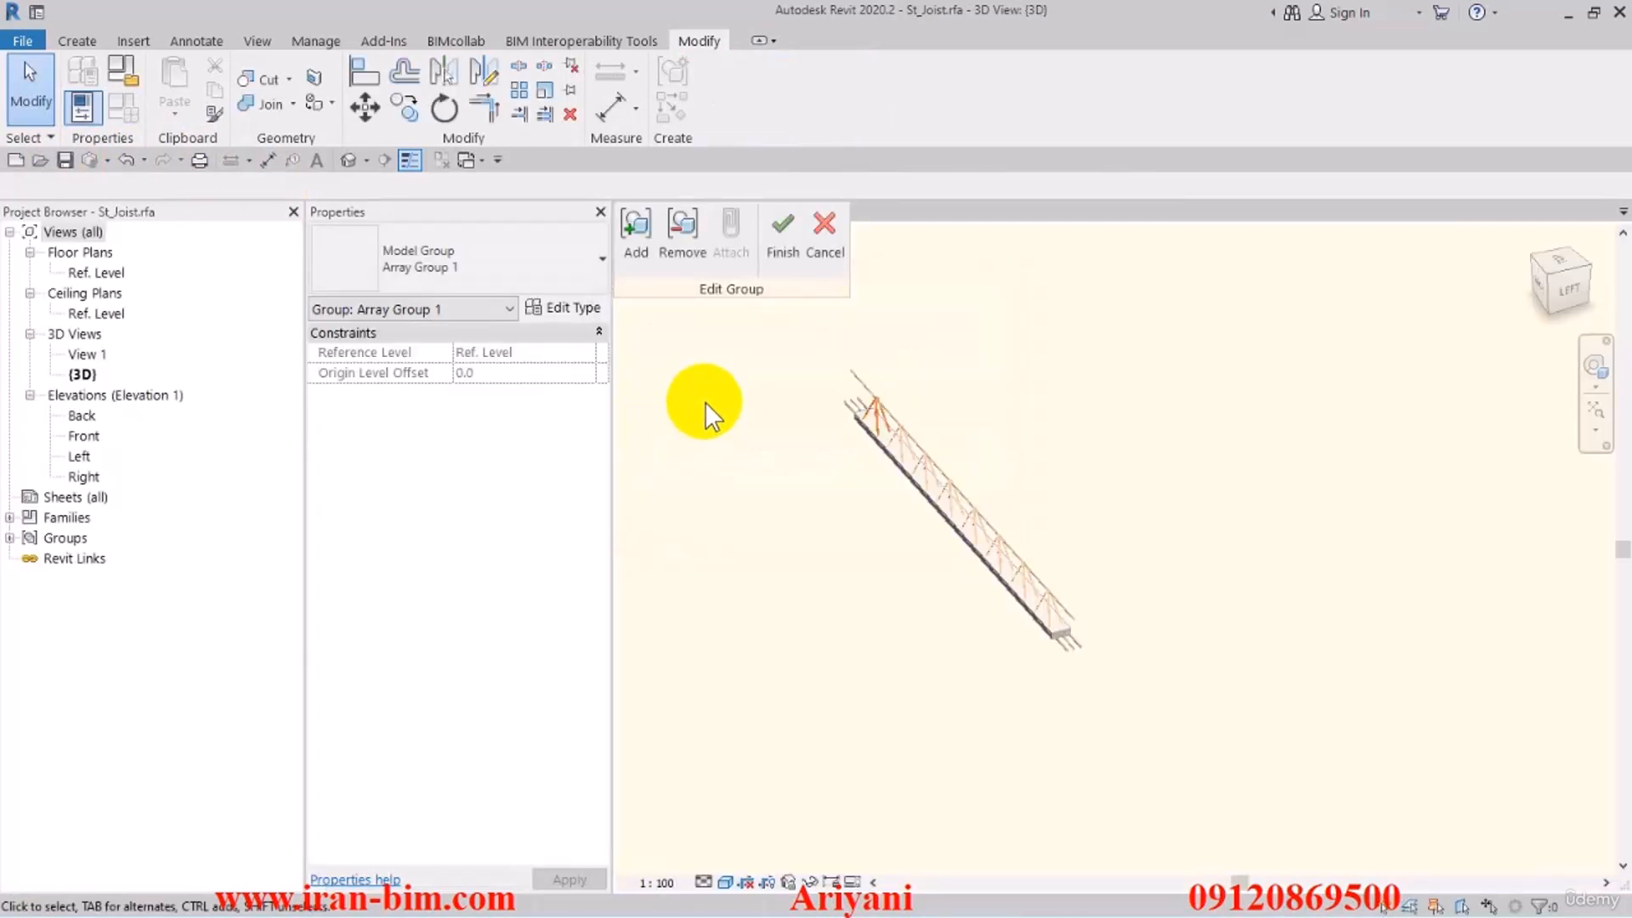
click(784, 229)
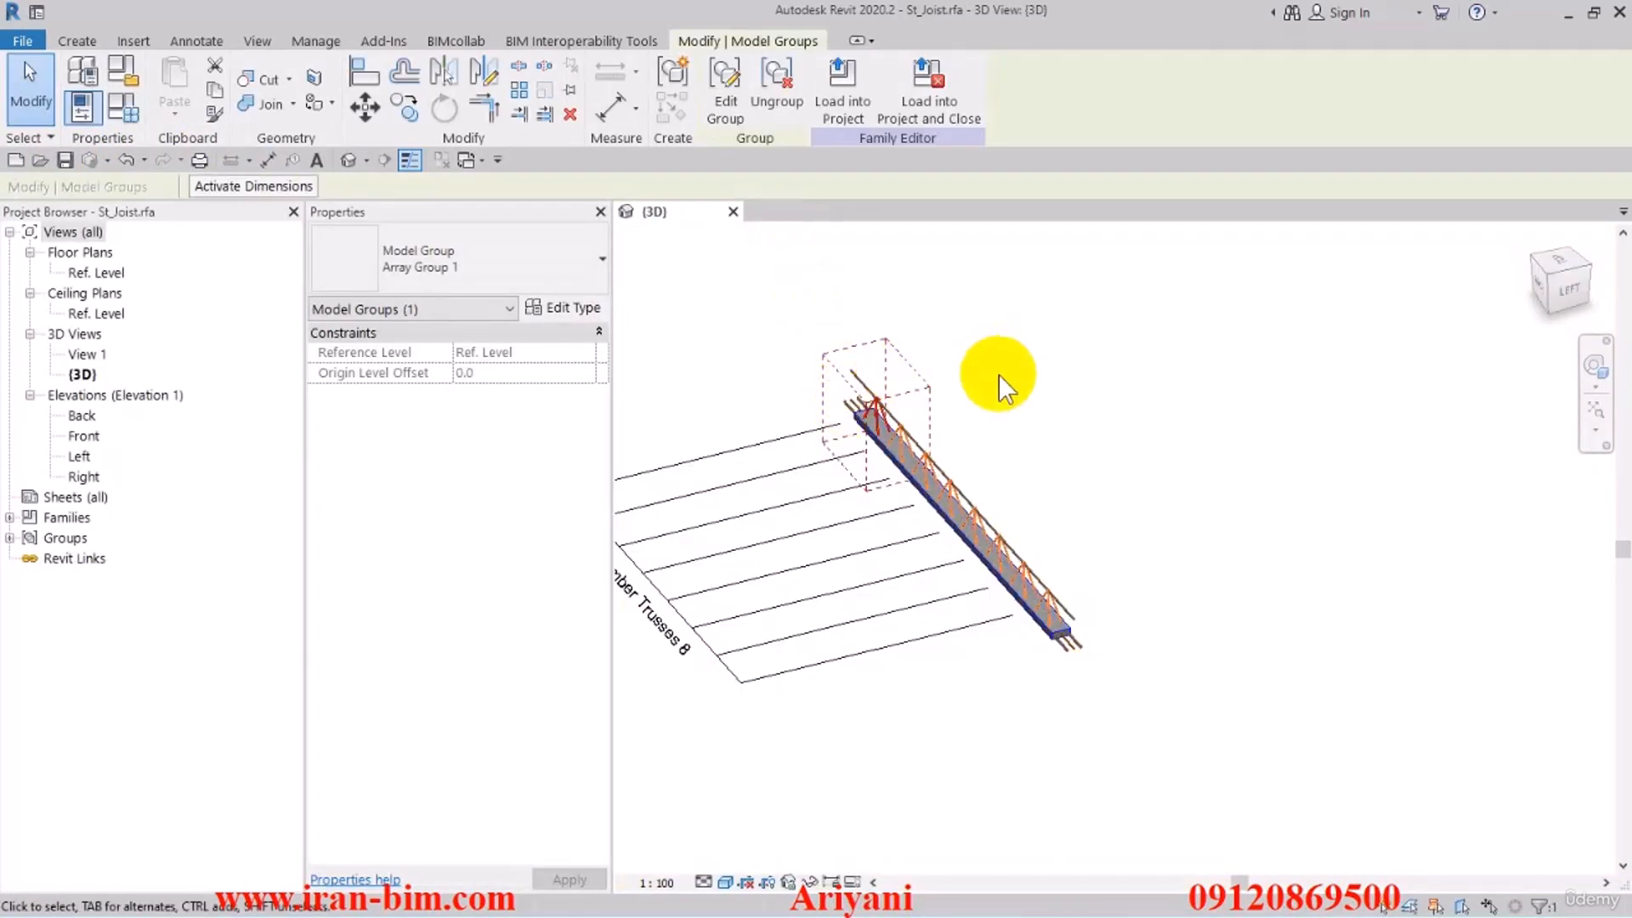
Flex the joist family by applying Length values of 4500 and 2500 in its family types
click(1042, 426)
shift+middle_drag(1042, 426, 1128, 546)
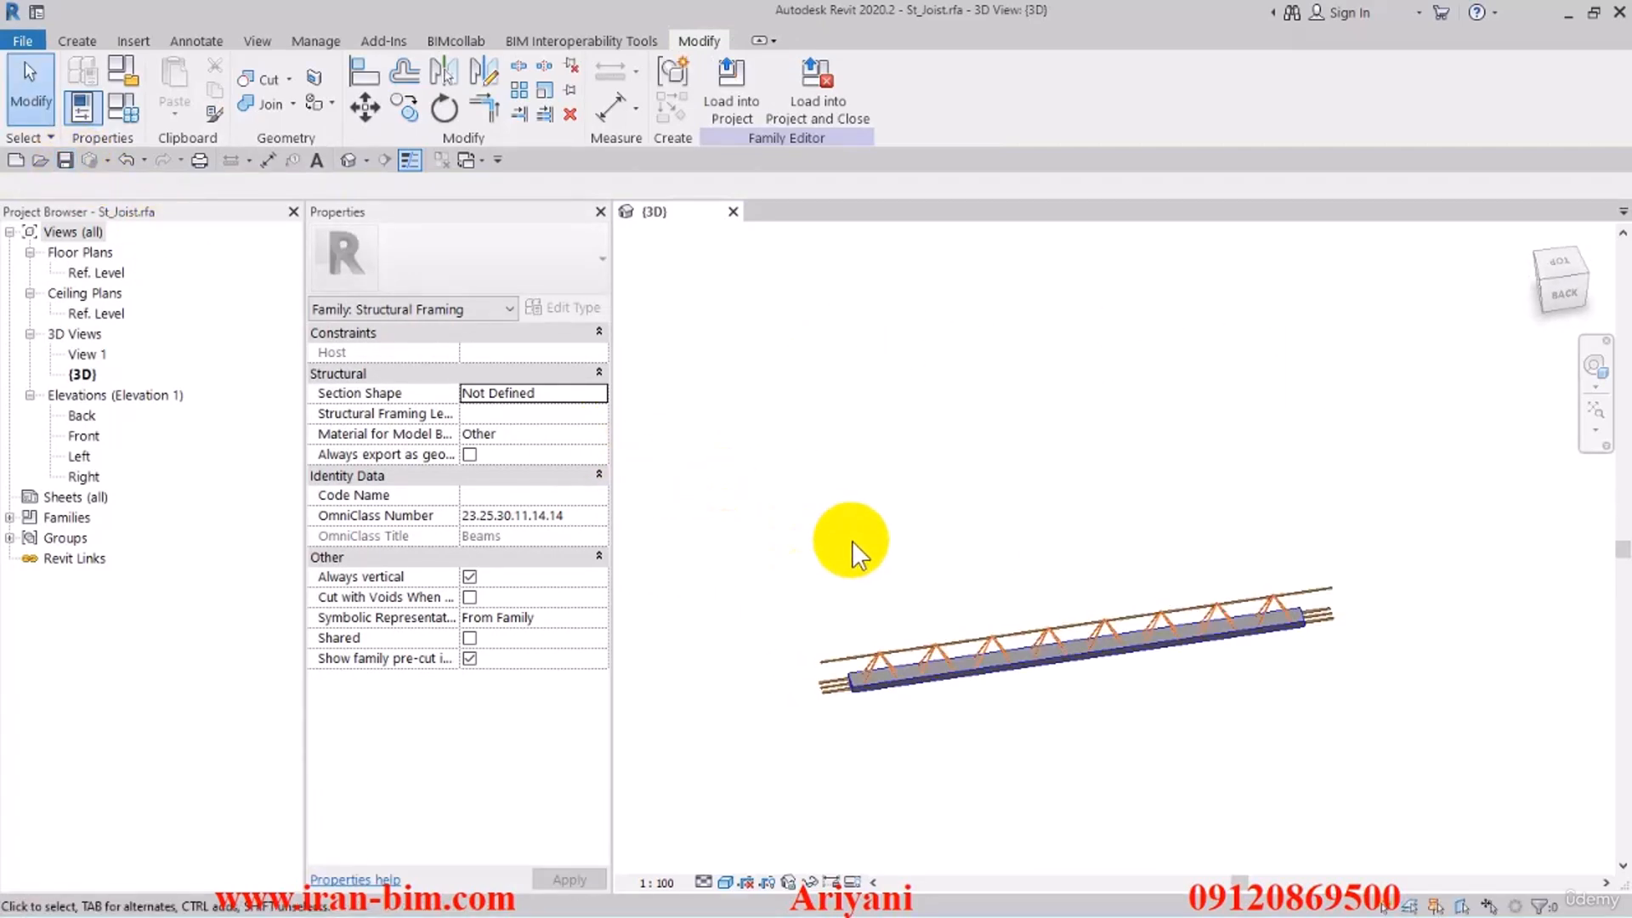
shift+middle_drag(852, 541, 975, 537)
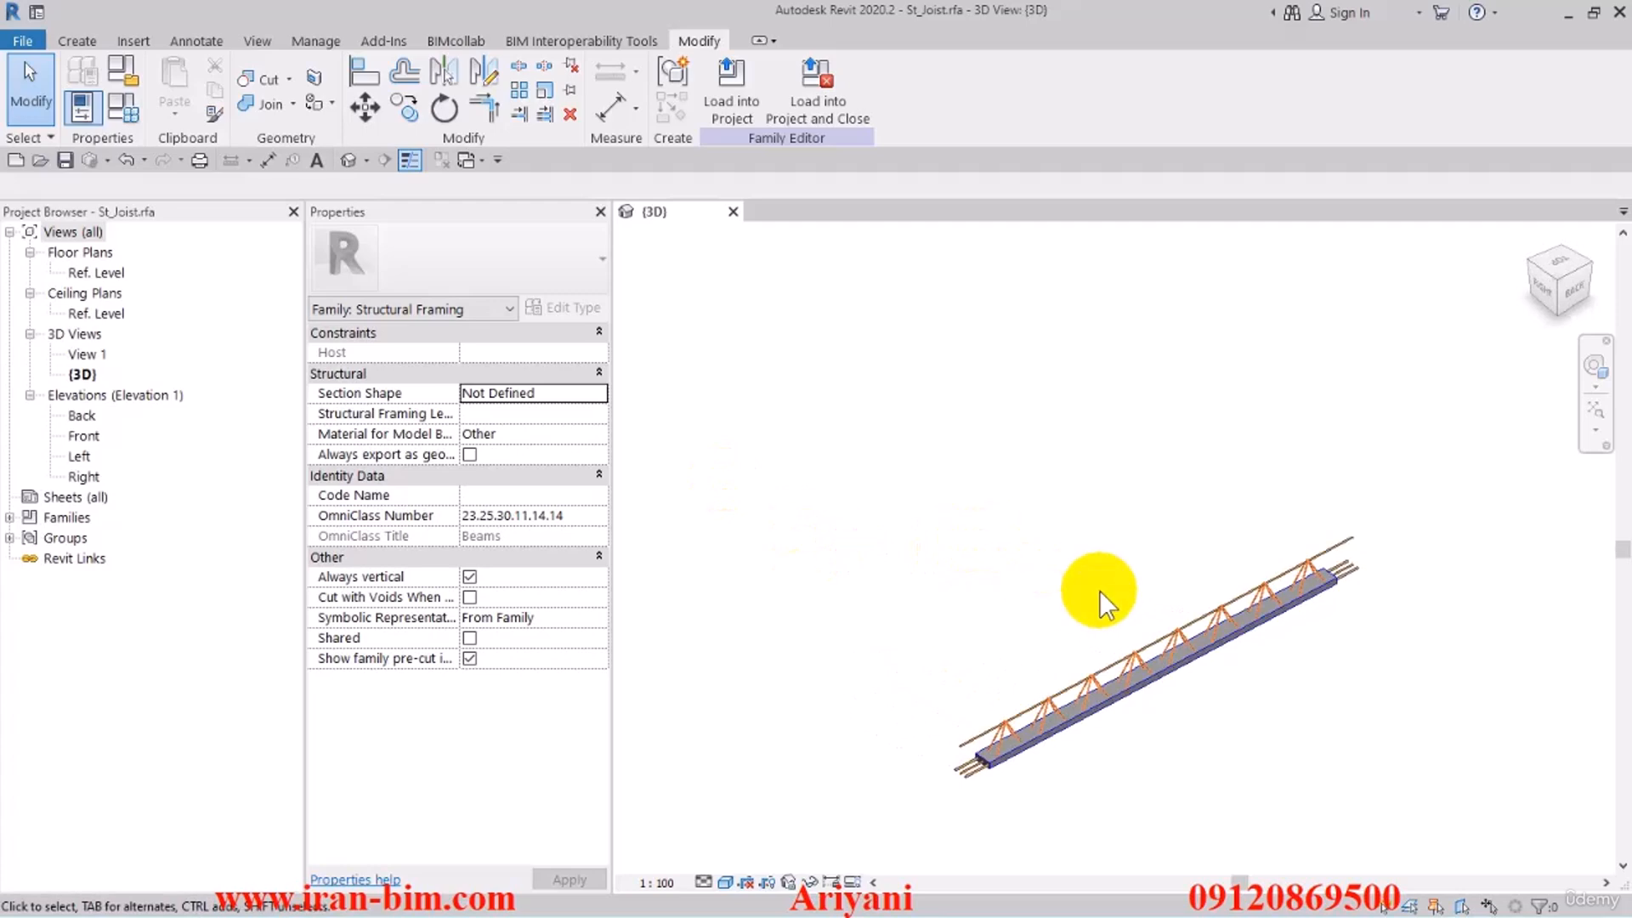
middle_drag(1087, 594, 1124, 491)
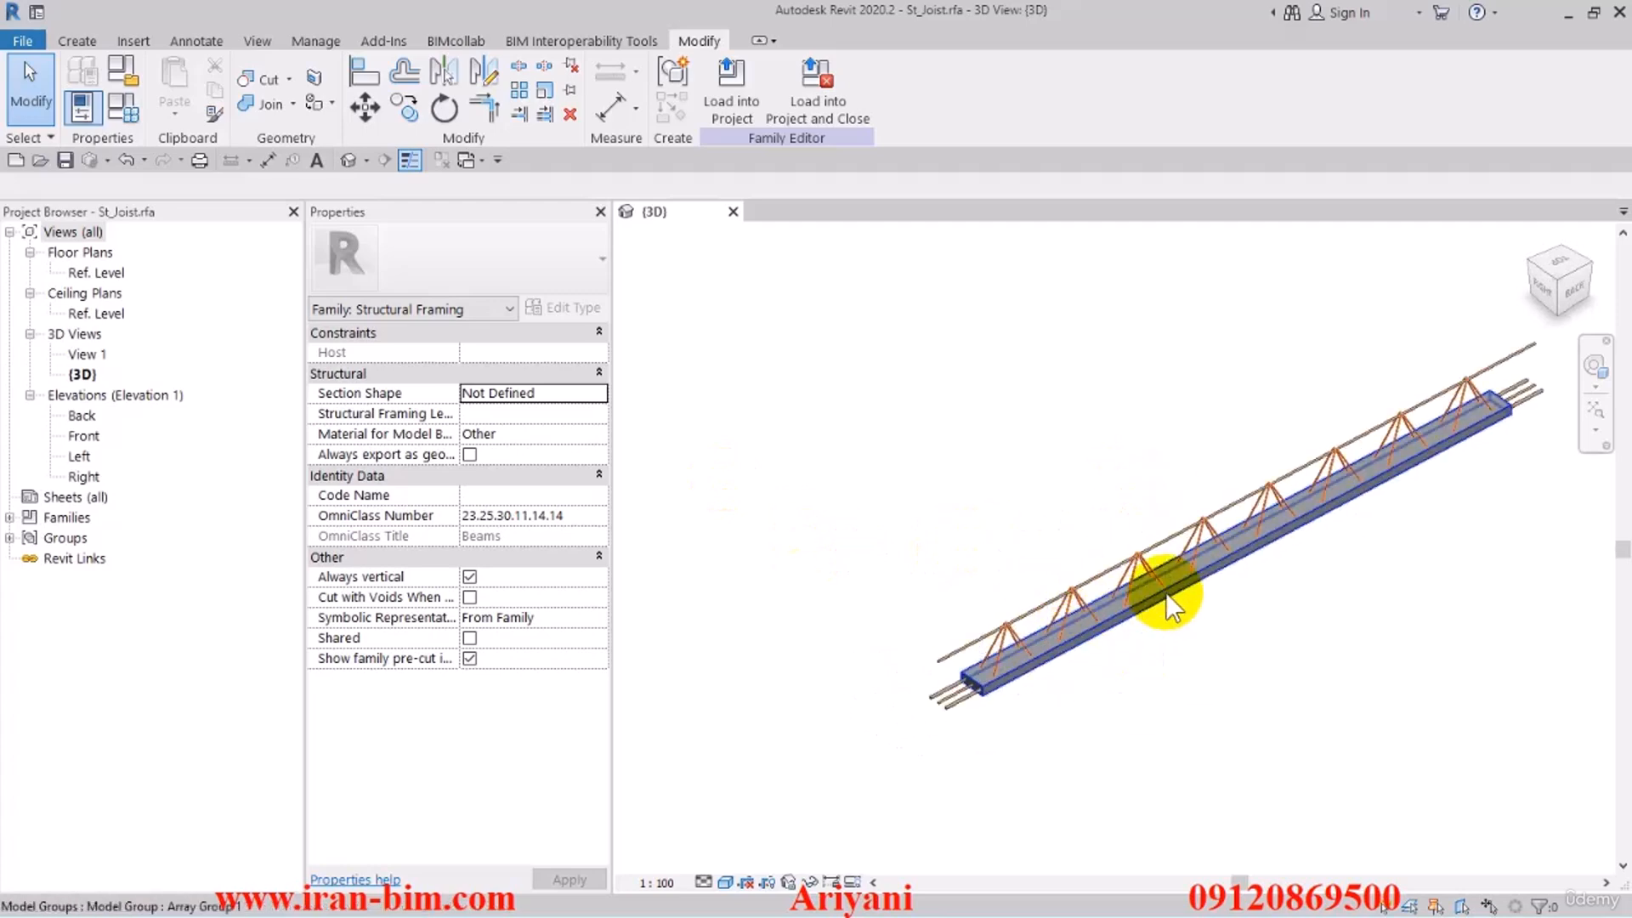
middle_drag(1246, 627, 1339, 633)
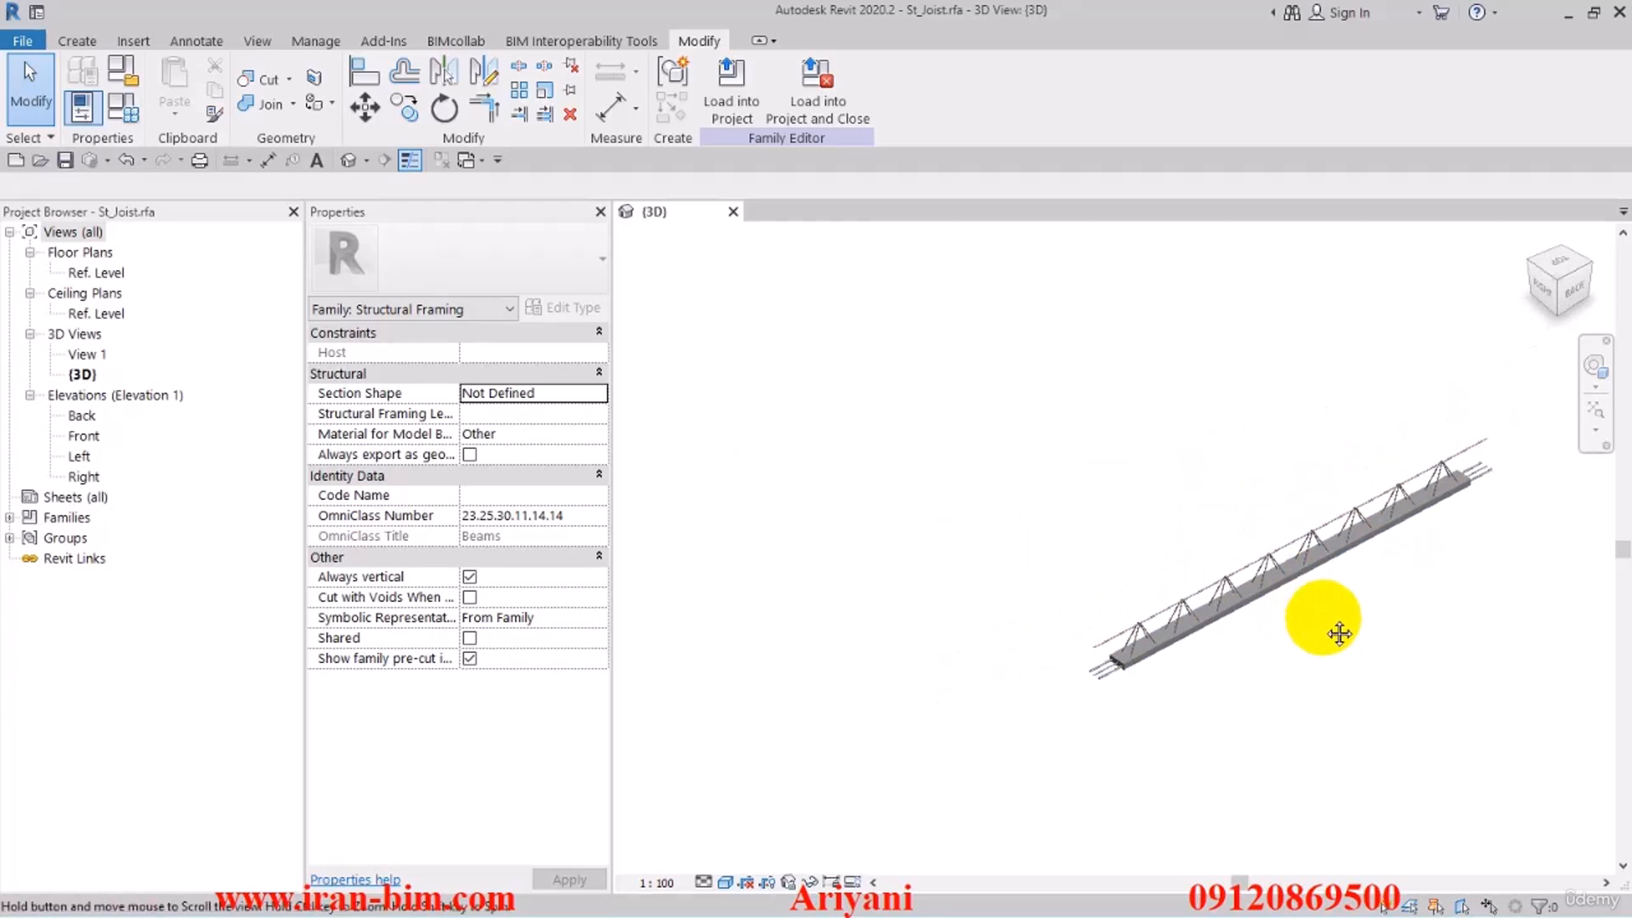
click(125, 109)
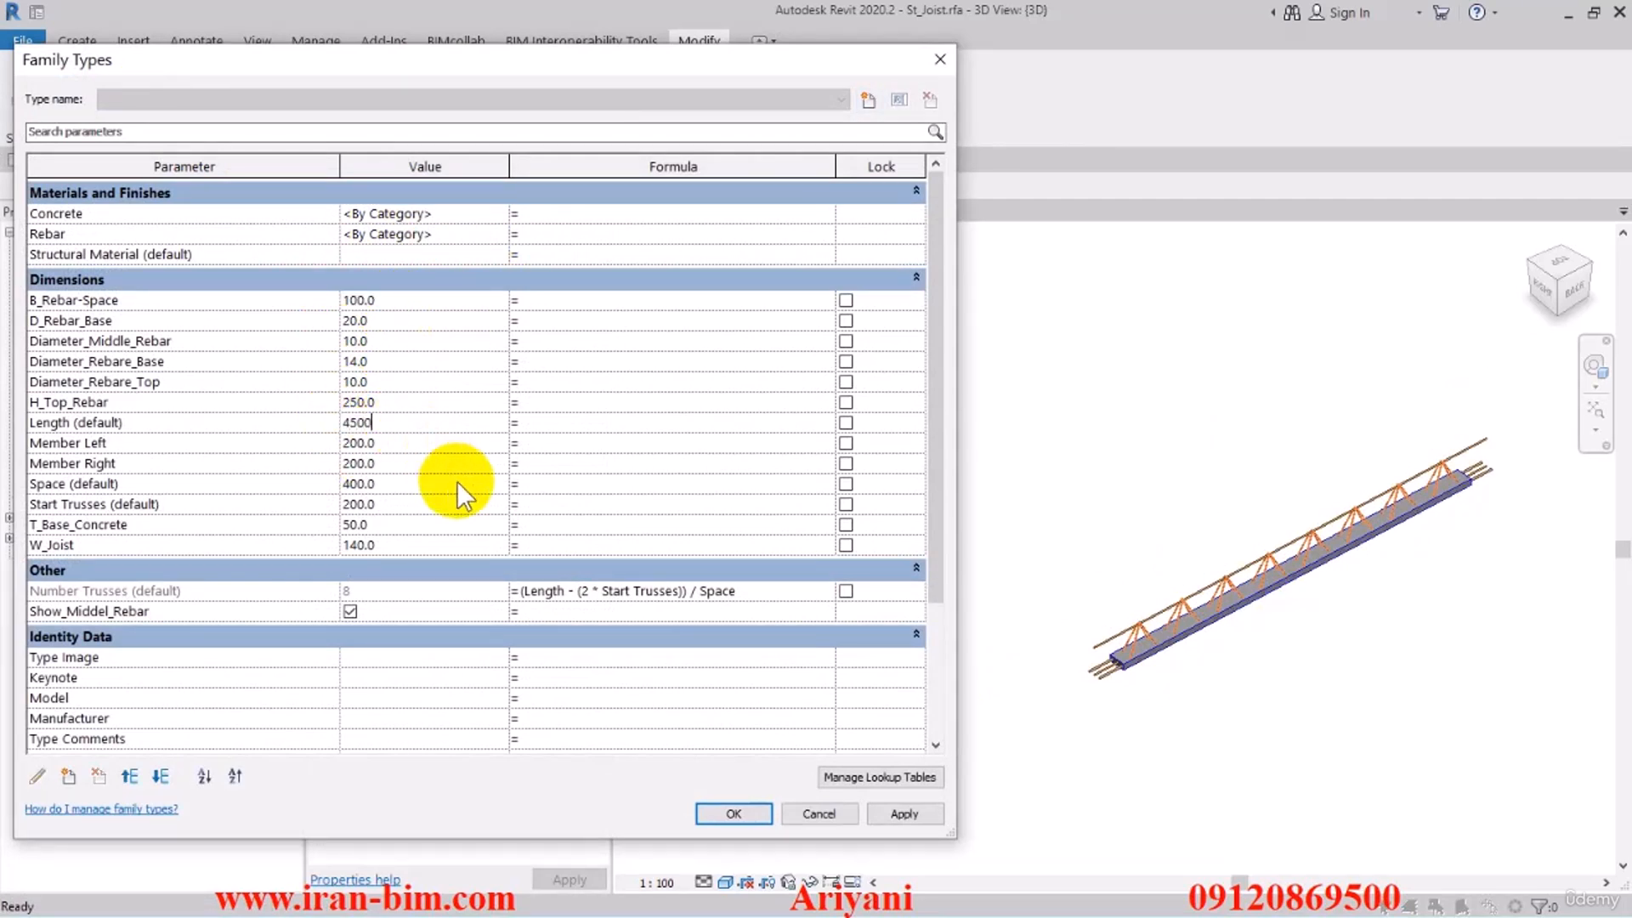
click(899, 814)
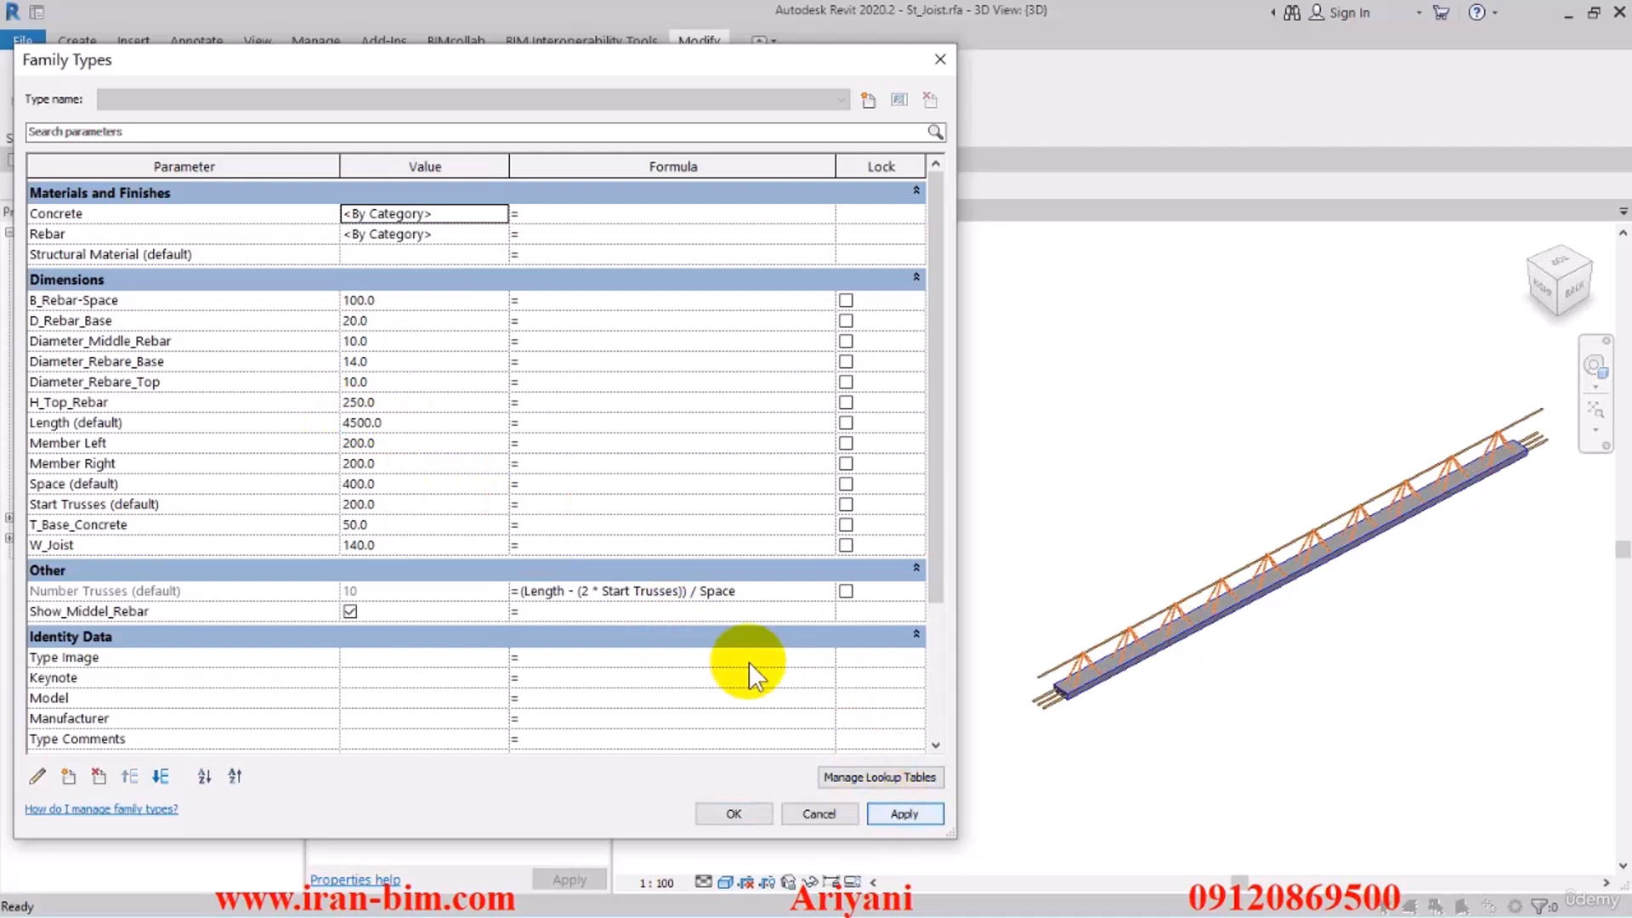
click(407, 427)
text(2)
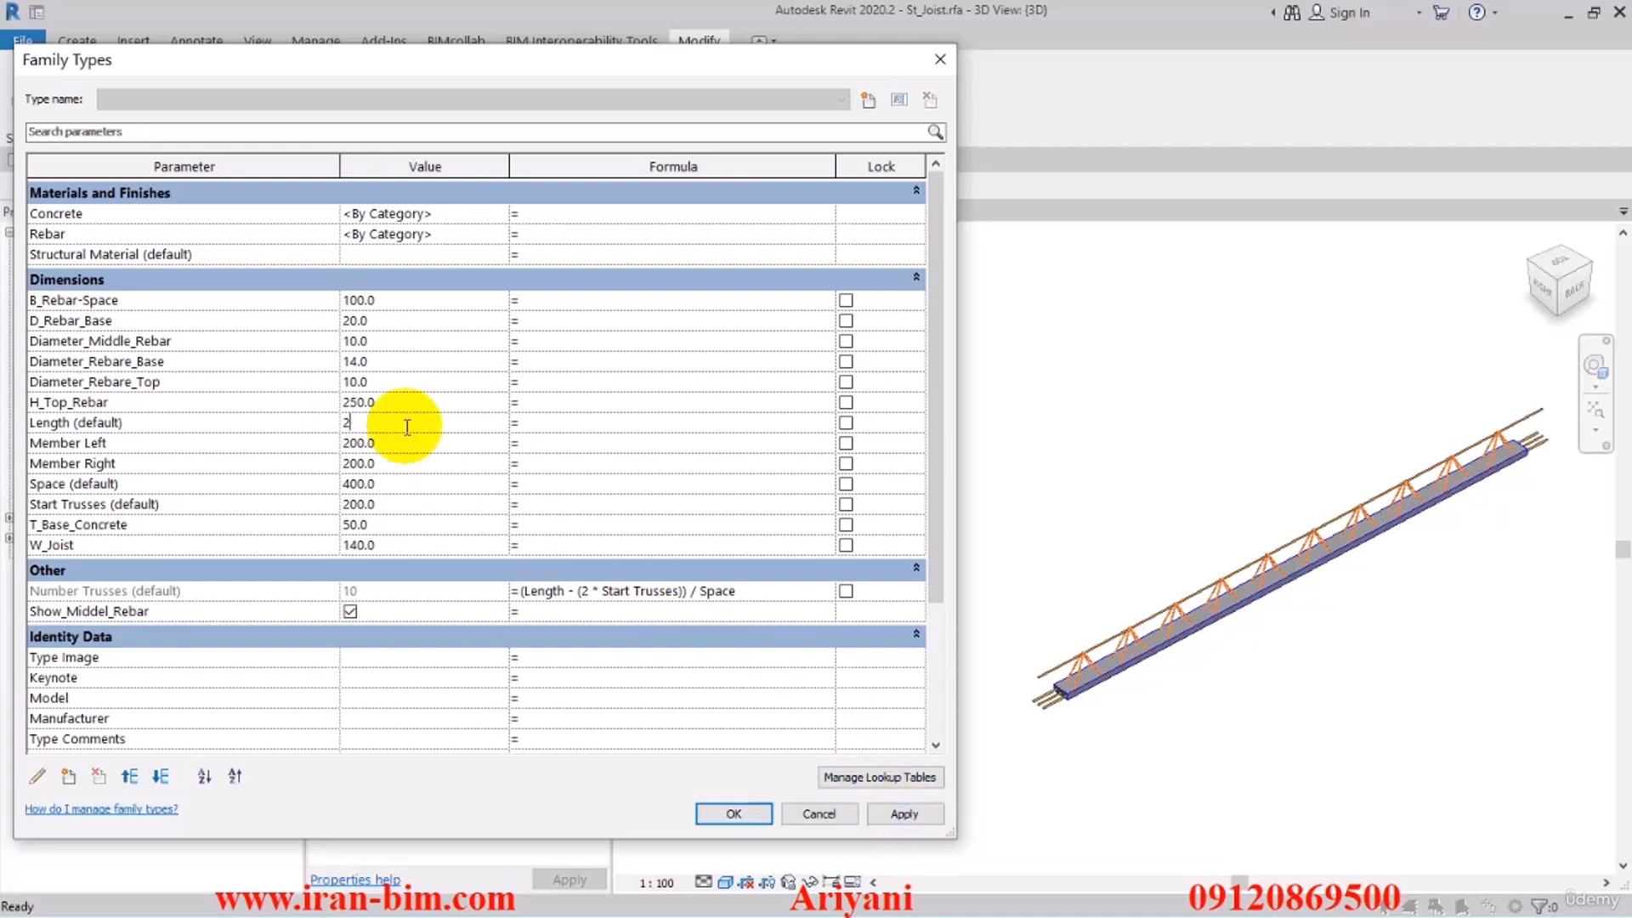
text(500)
click(905, 809)
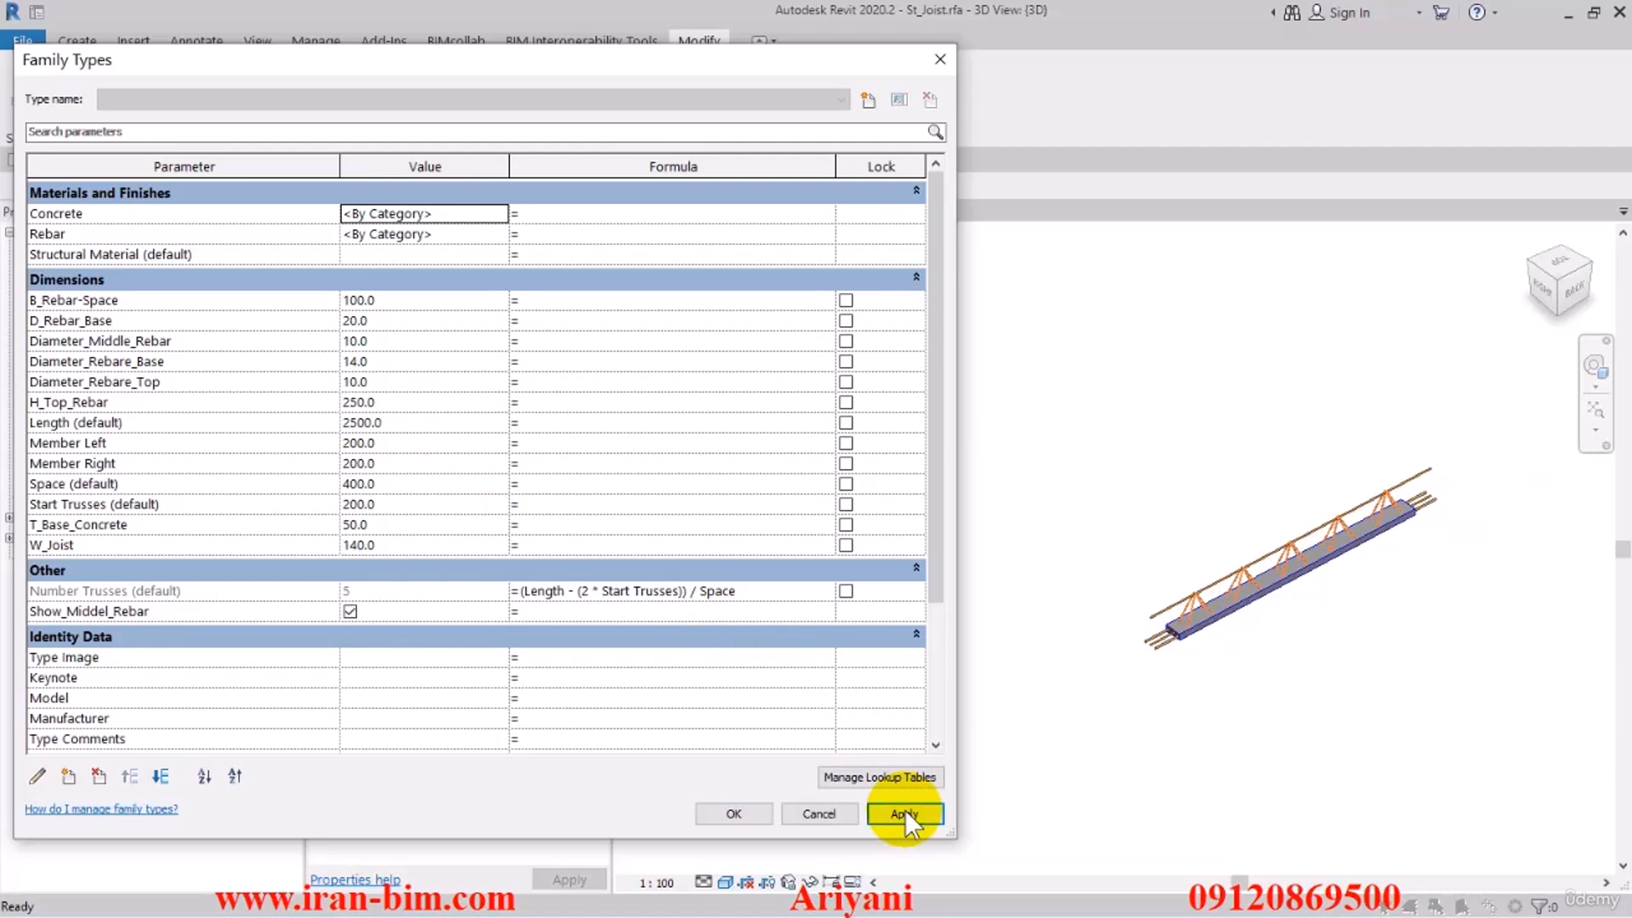
Set the Space parameter to 300, apply it and accept the family type values
click(64, 482)
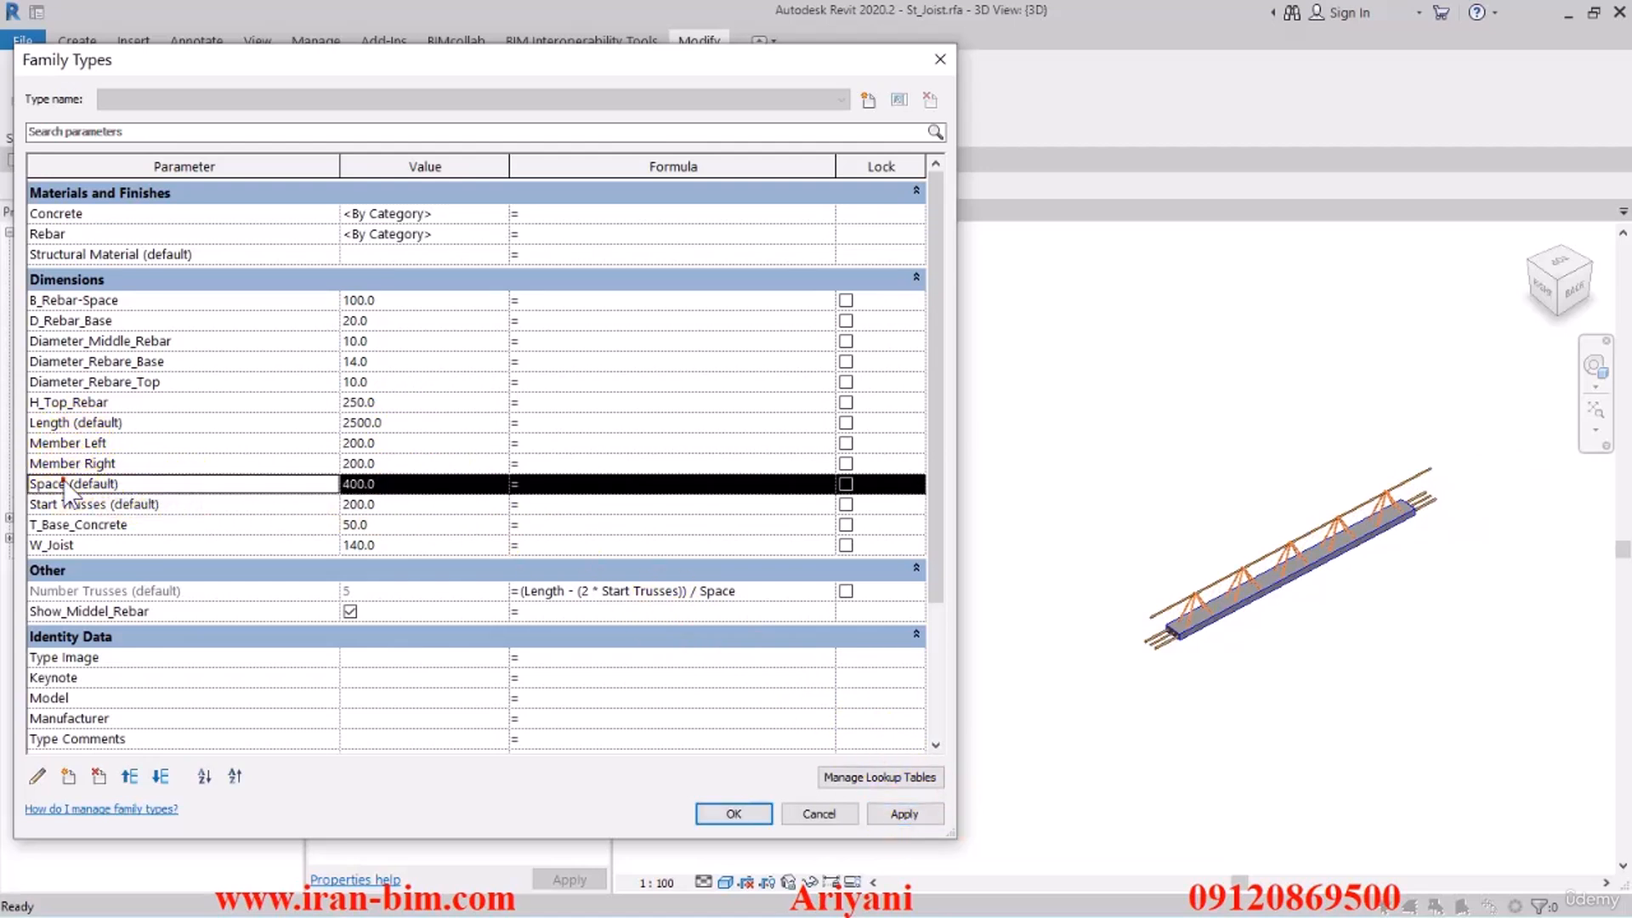
click(406, 486)
text(300)
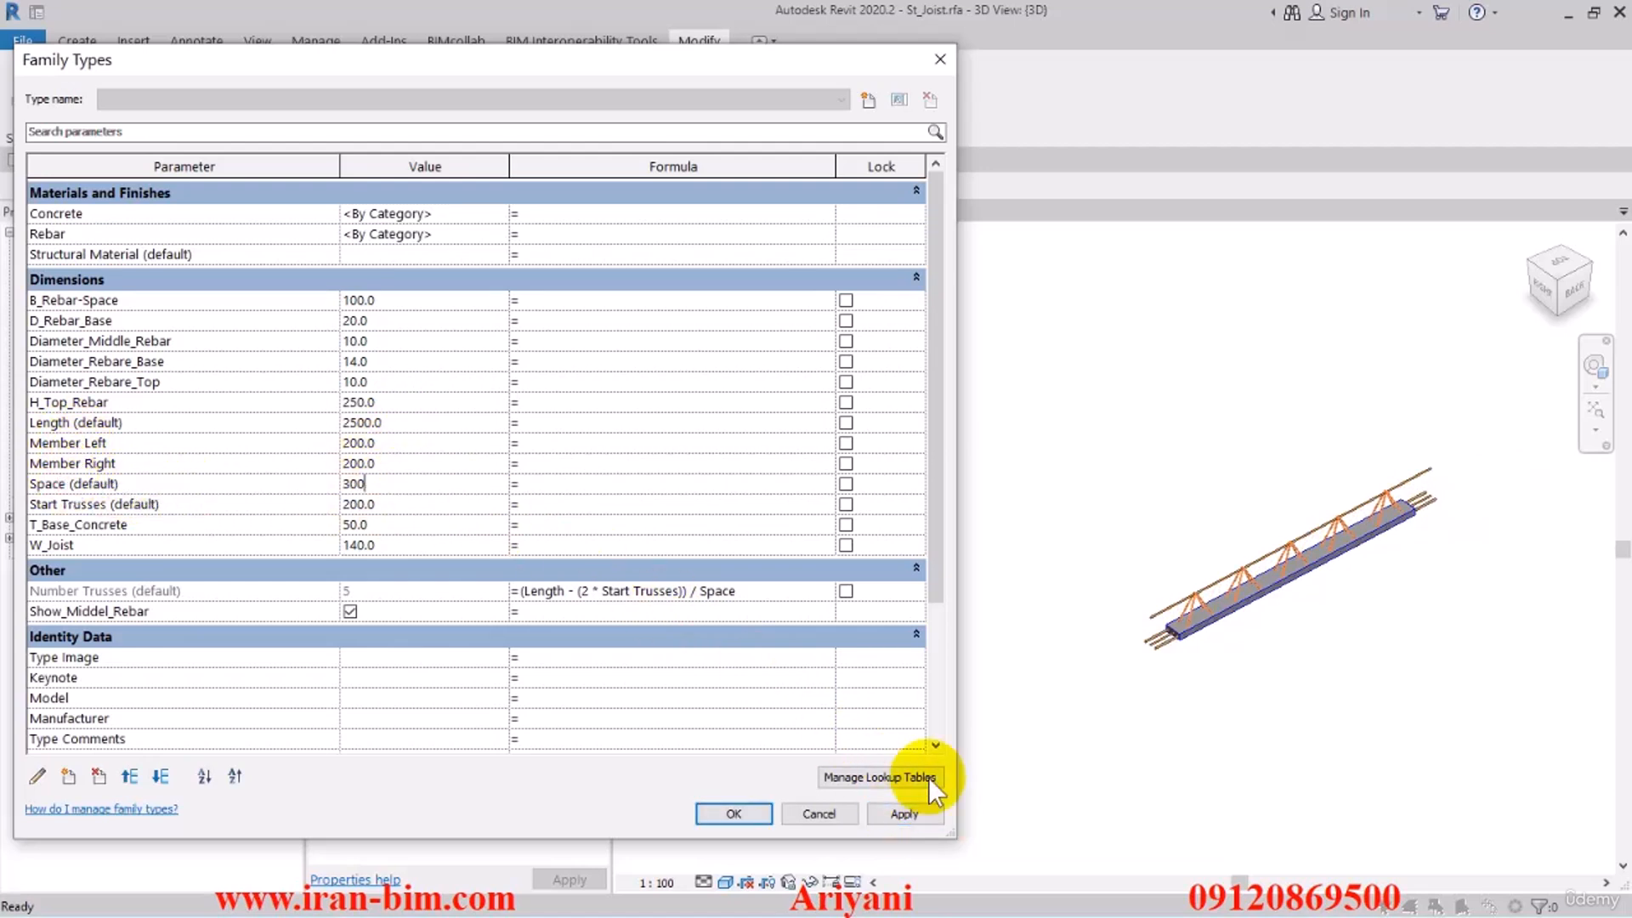
click(906, 815)
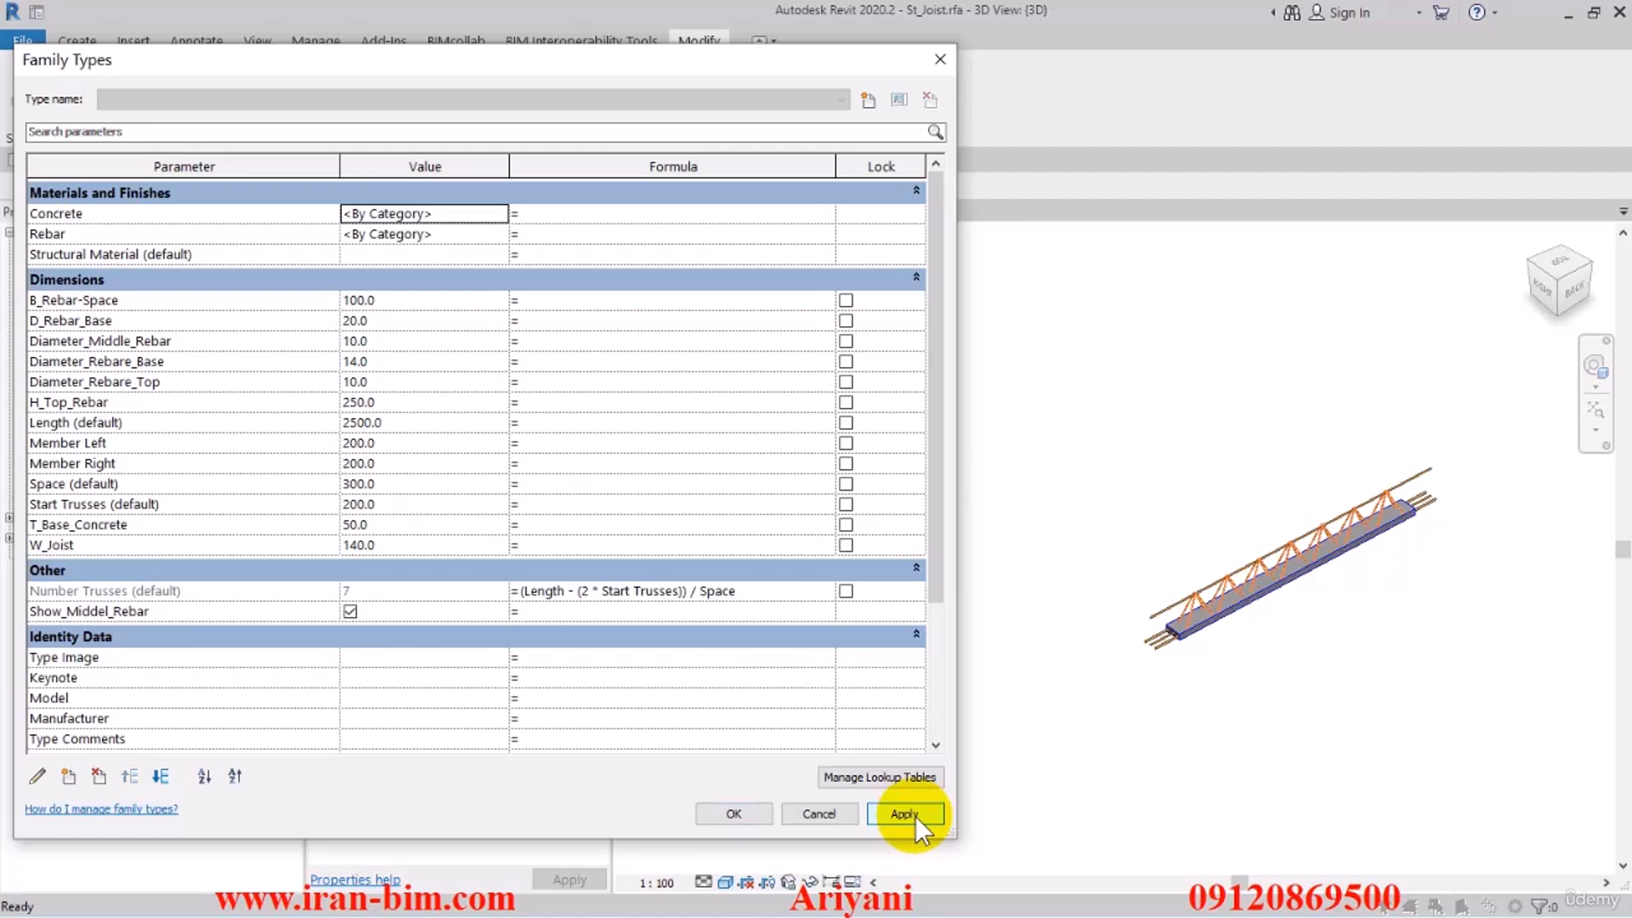
click(730, 813)
Inspect the arrayed trusses and the projecting rebar ends of the joist in 3D from several angles
shift+middle_drag(1275, 758, 1211, 729)
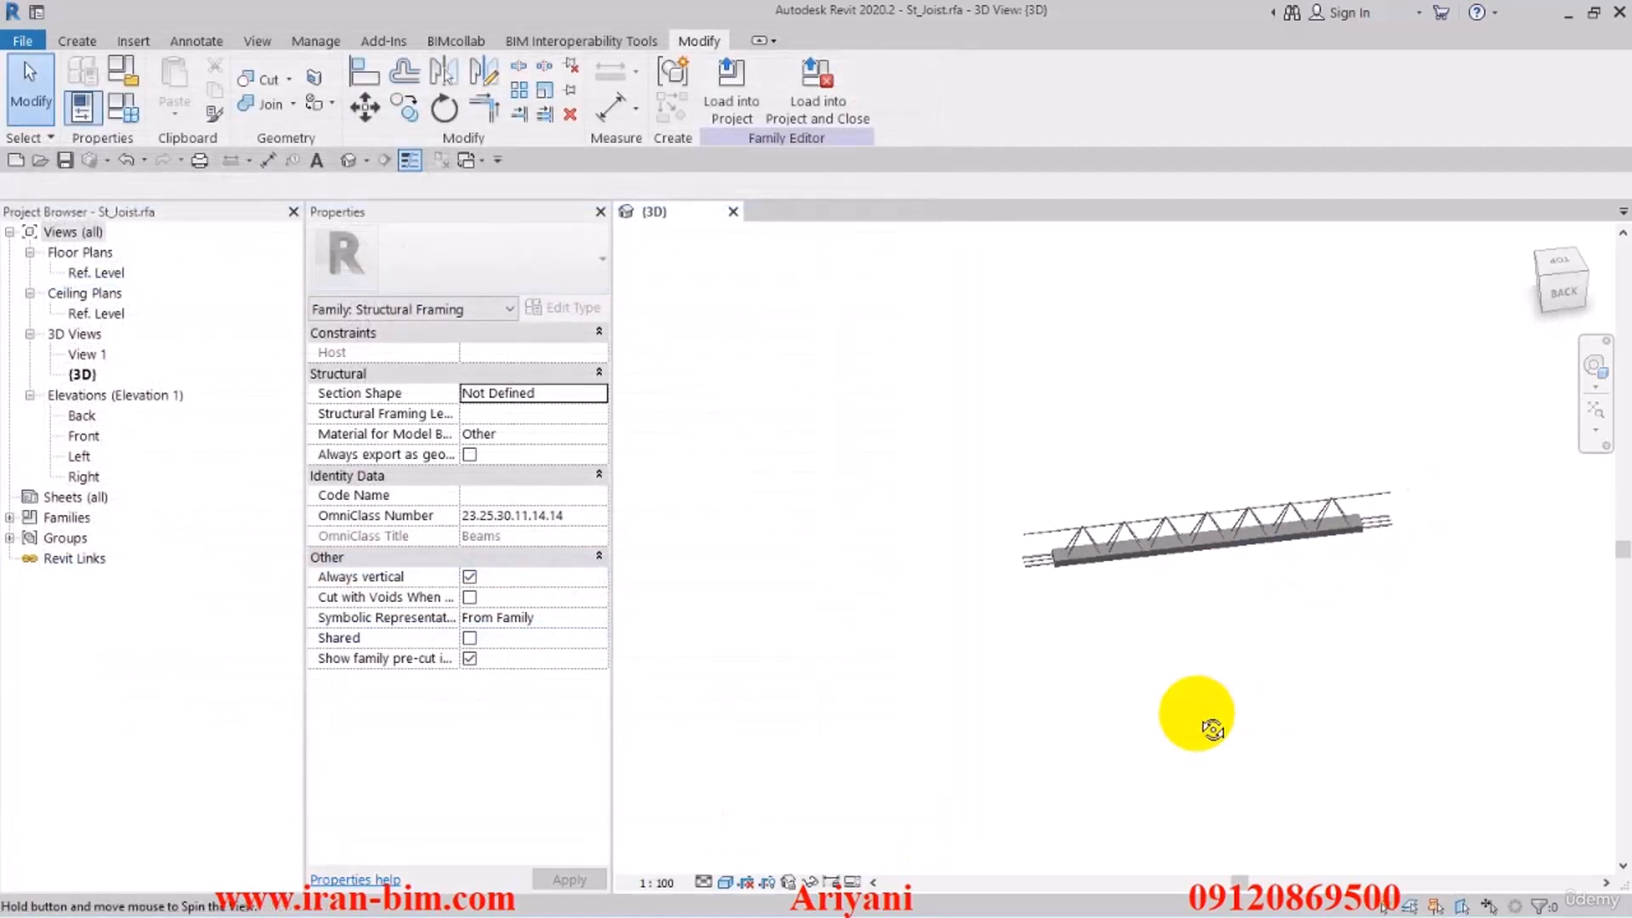
scroll(1068, 551, up, 4)
shift+middle_drag(1008, 415, 991, 394)
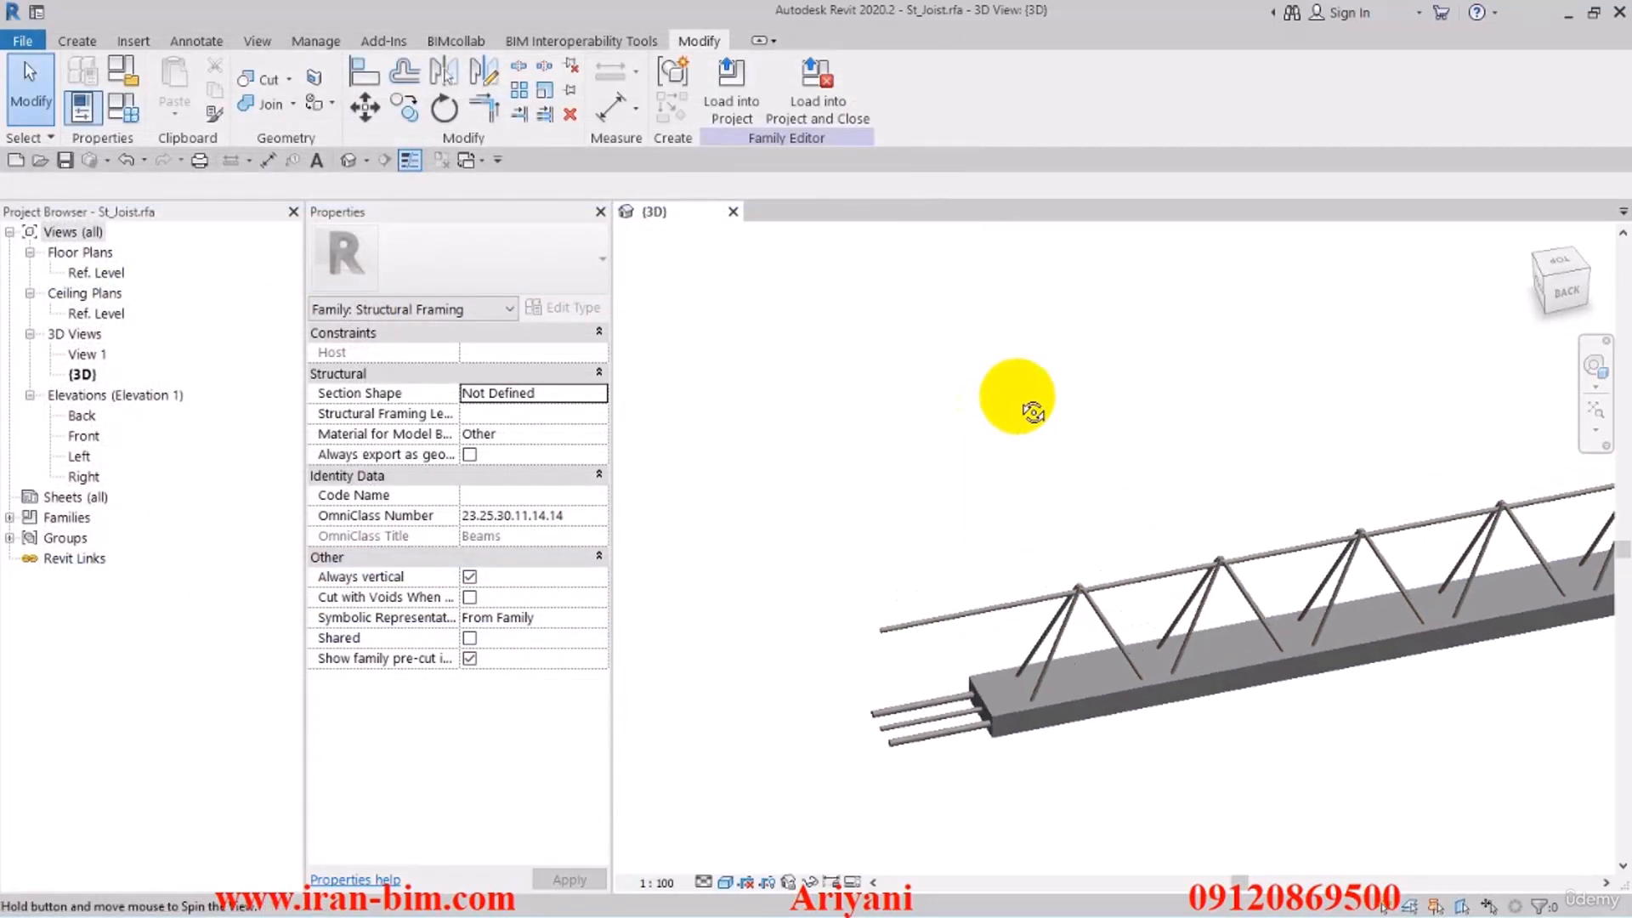
click(892, 621)
shift+middle_drag(892, 621, 958, 438)
click(958, 437)
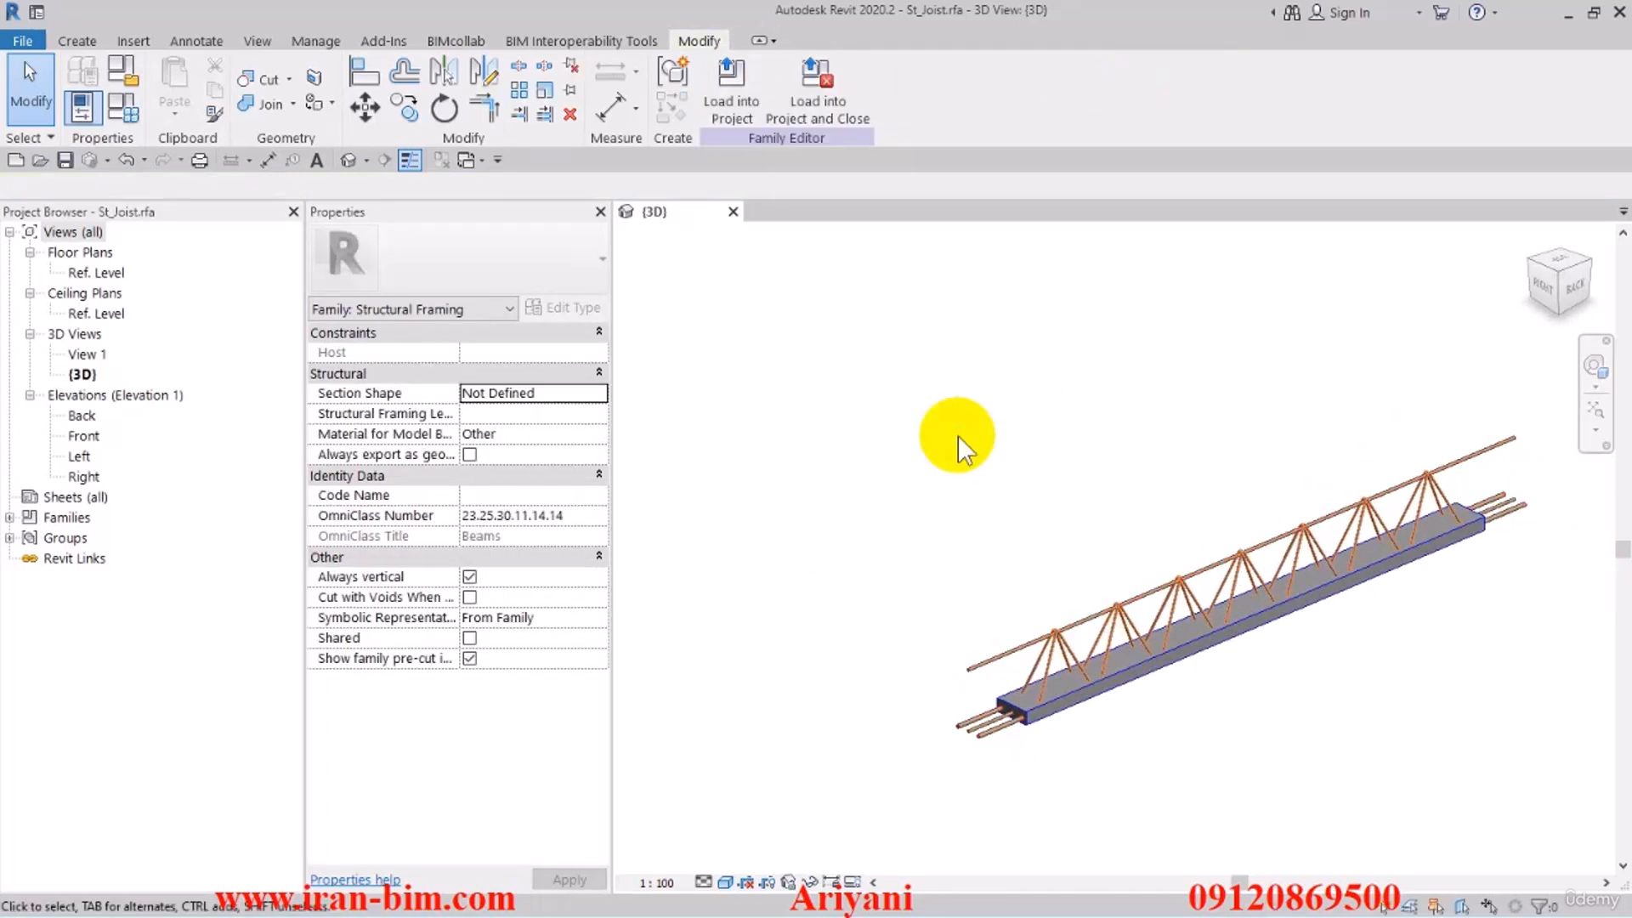
Open the Ref. Level floor plan and examine the Length dimension and the rebar at the joist's left end
double_click(118, 276)
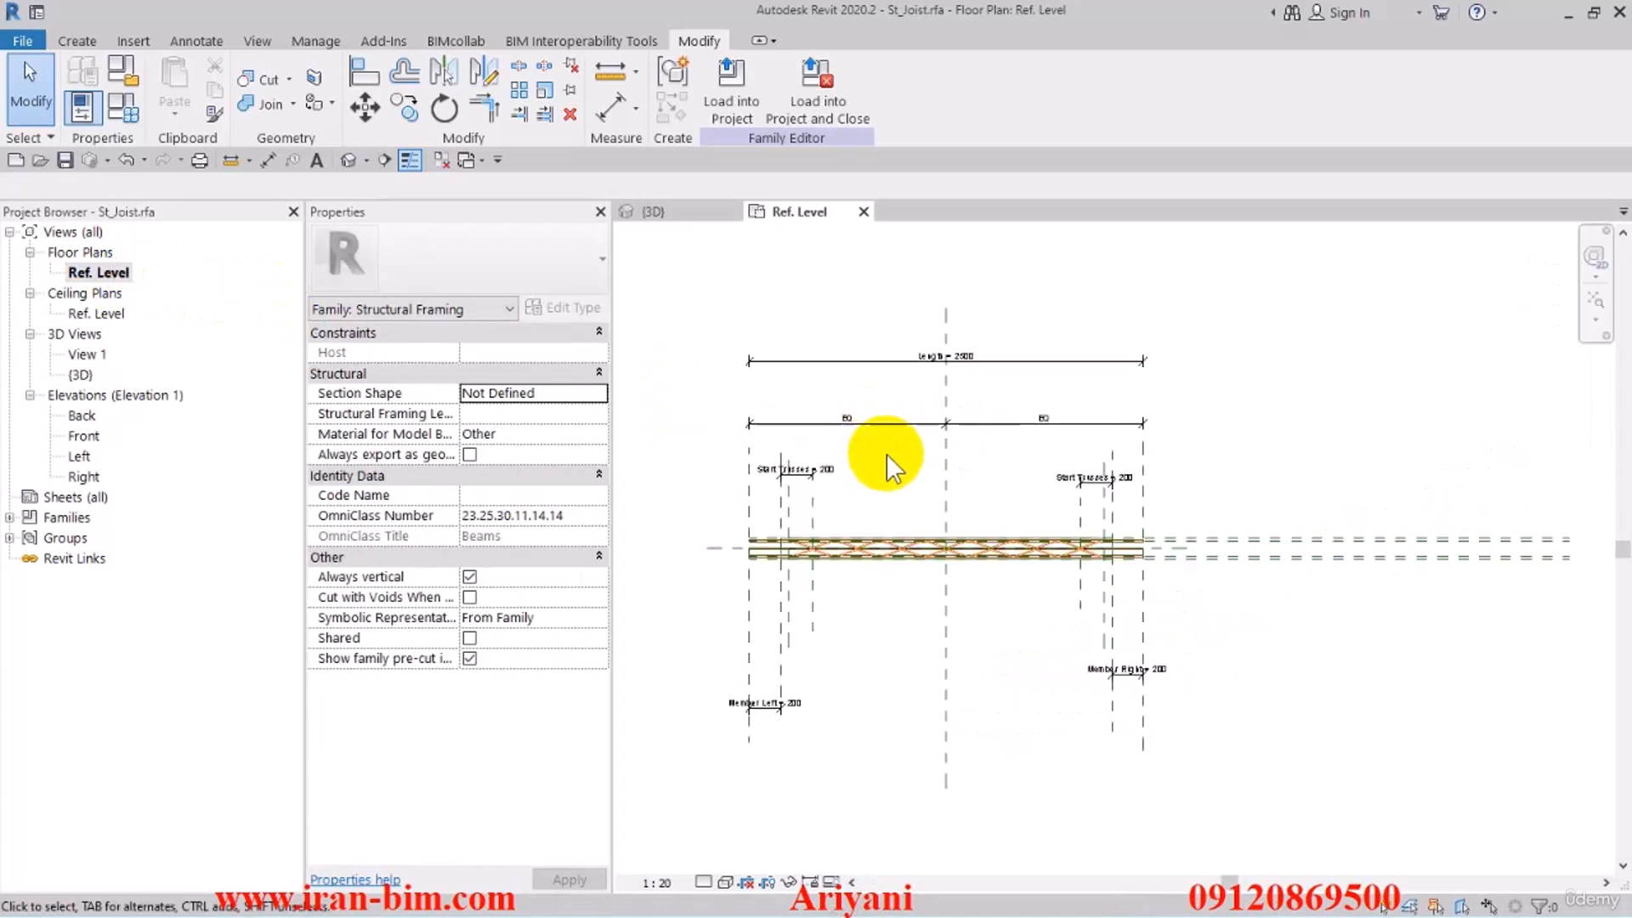
click(796, 356)
middle_drag(817, 387, 842, 386)
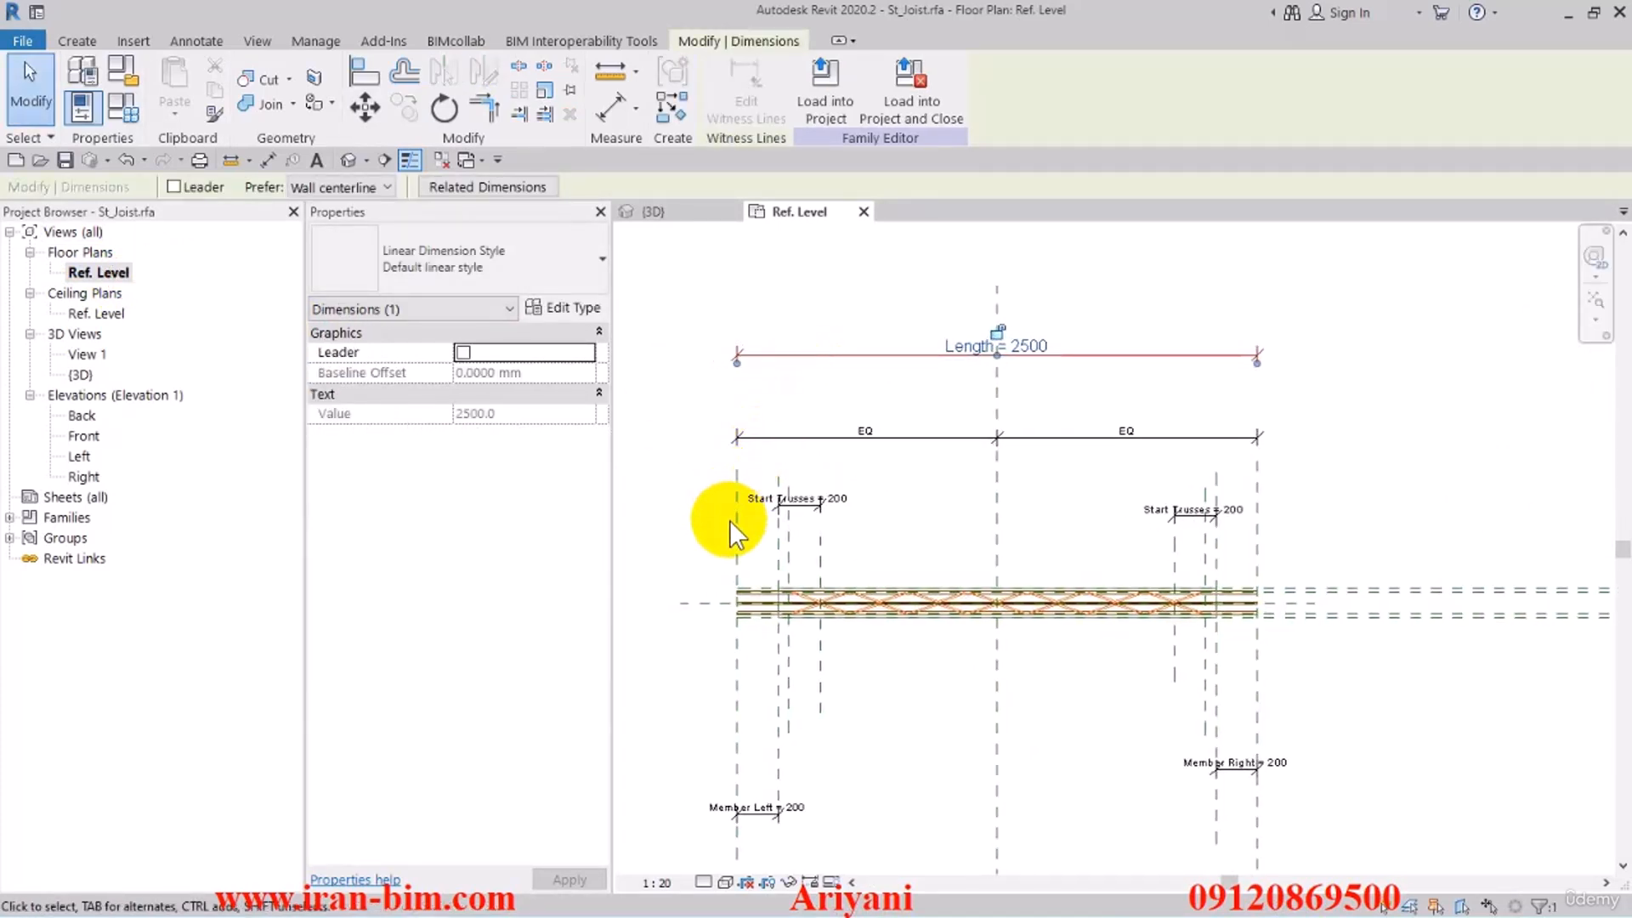
scroll(736, 578, up, 2)
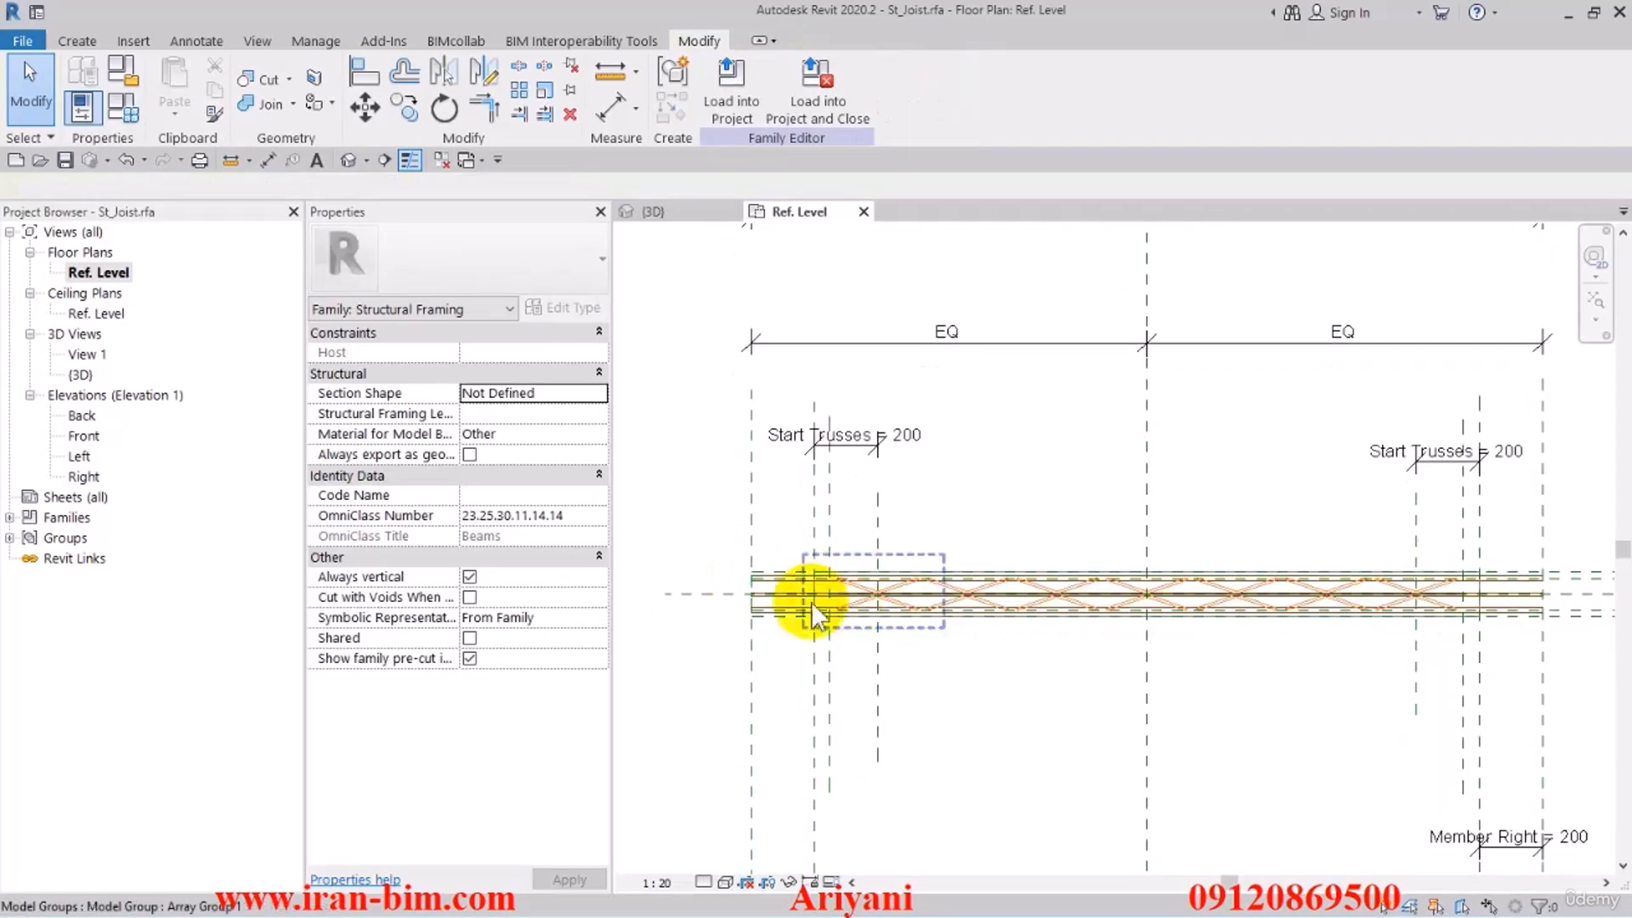
click(763, 618)
middle_drag(763, 618, 861, 596)
click(772, 497)
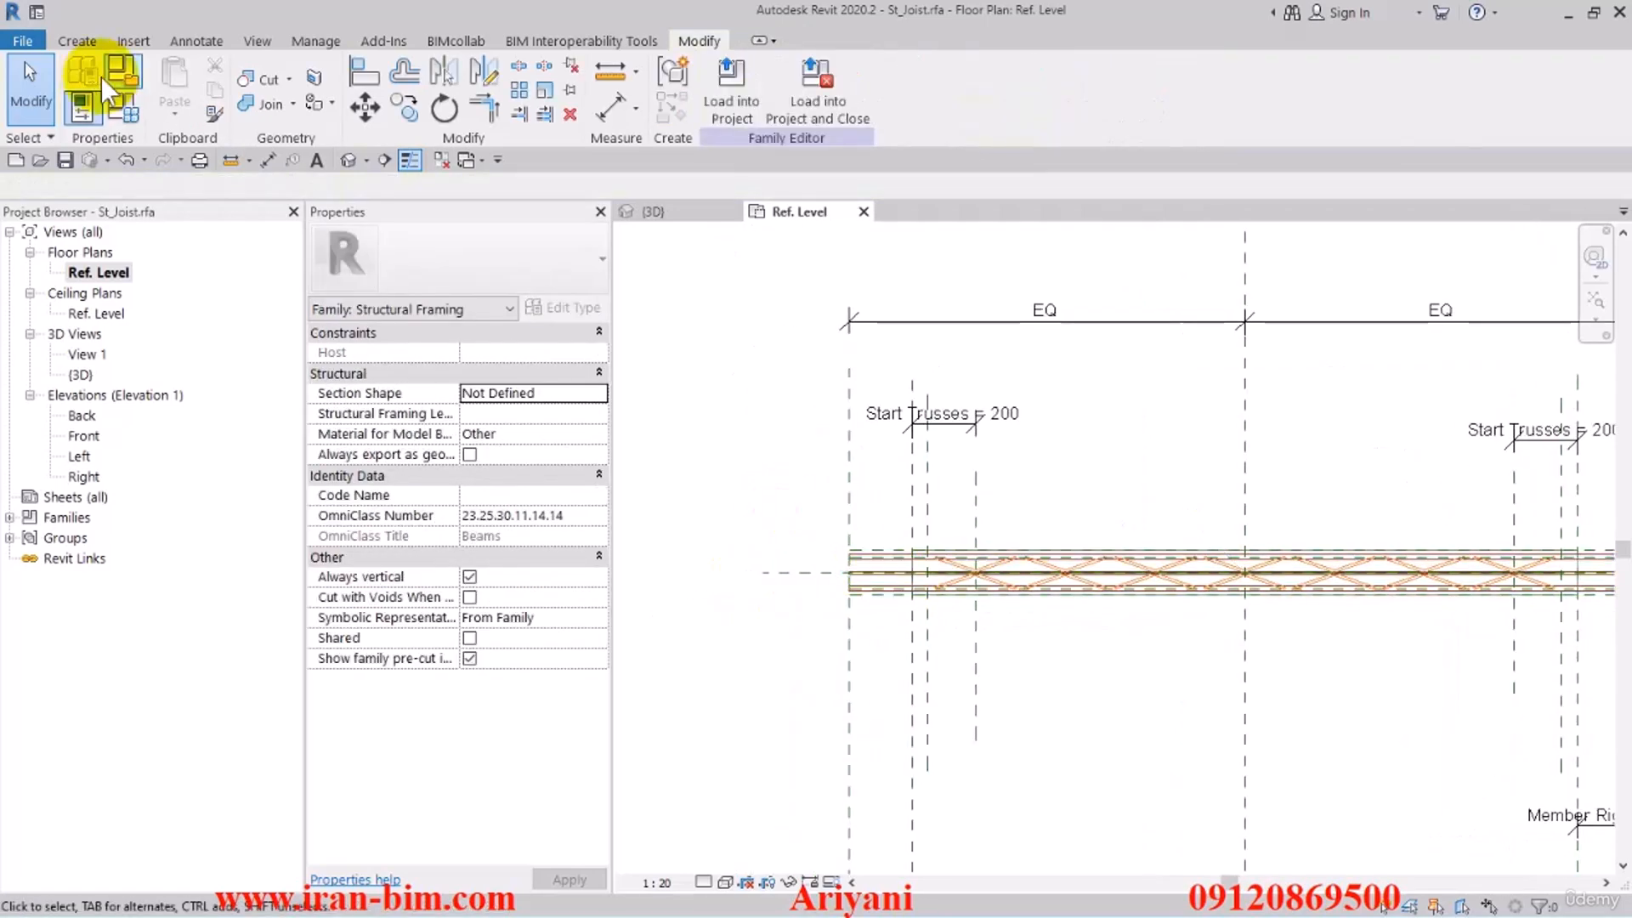
Draw vertical reference planes about 40 mm outside the joist's left Length plane and about 98 mm outside the right one
click(79, 44)
click(1236, 81)
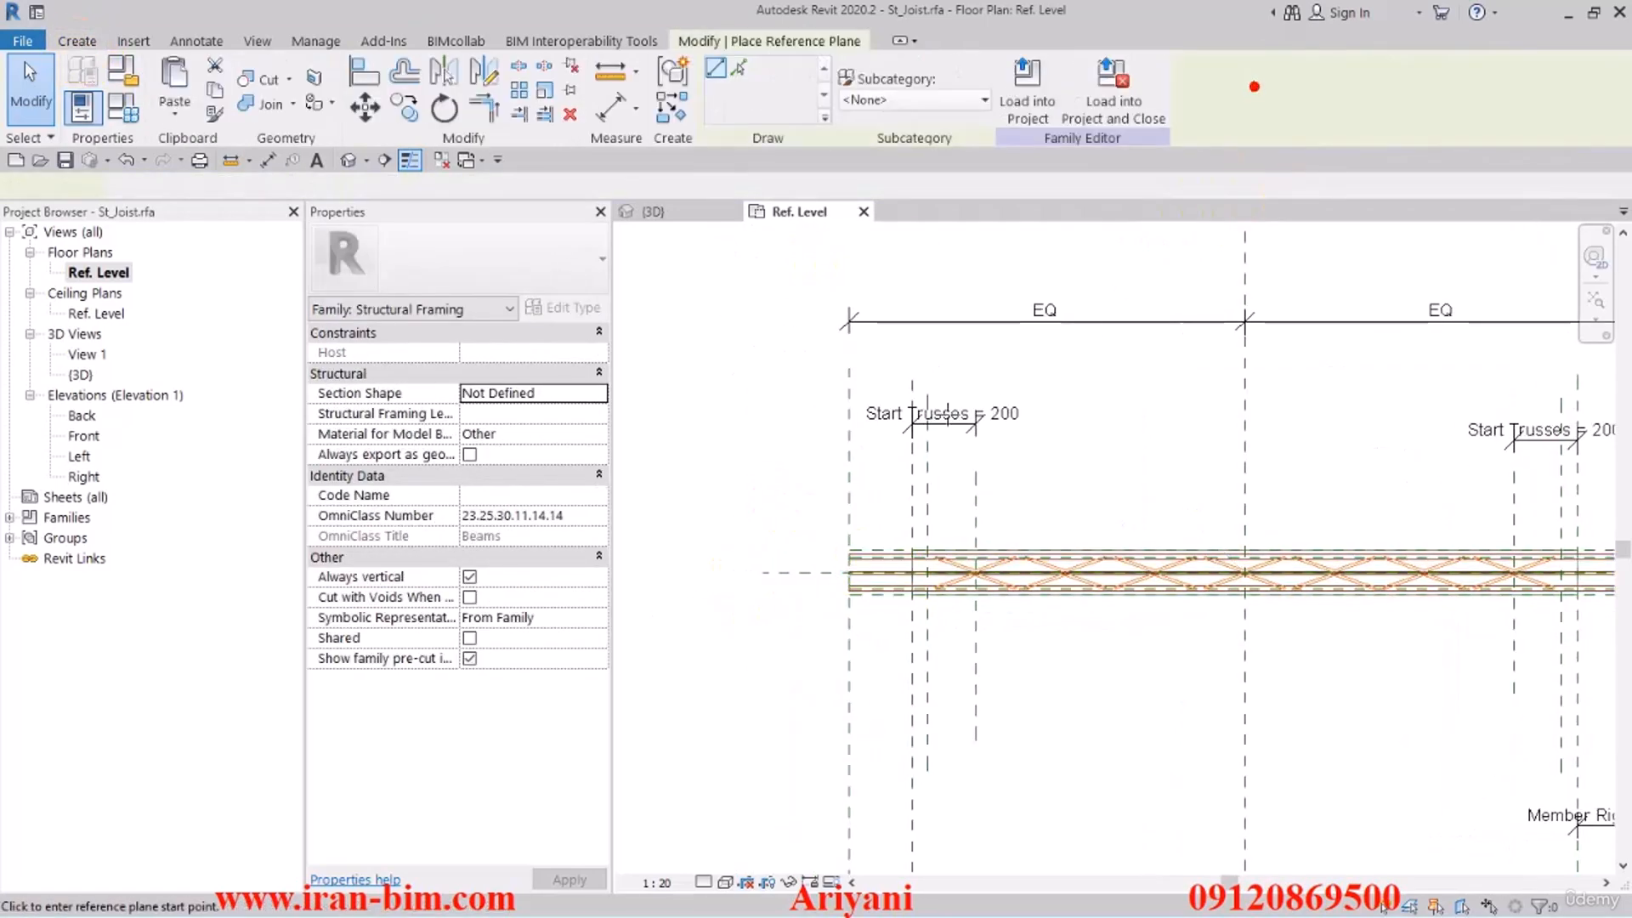
click(840, 368)
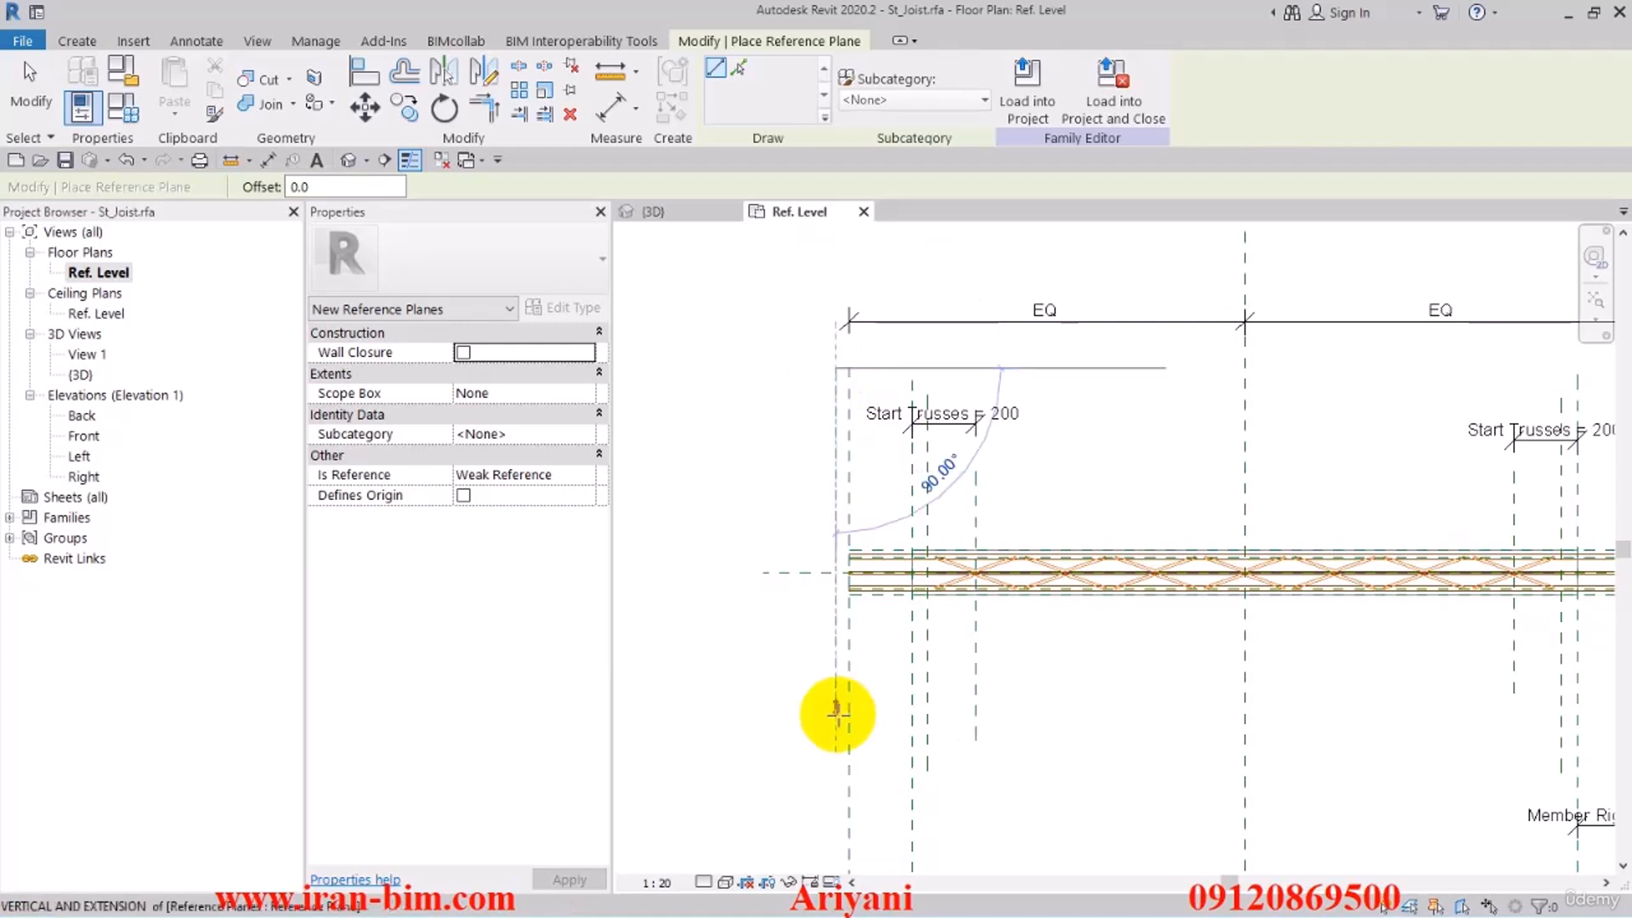
click(830, 773)
scroll(1019, 650, down, 2)
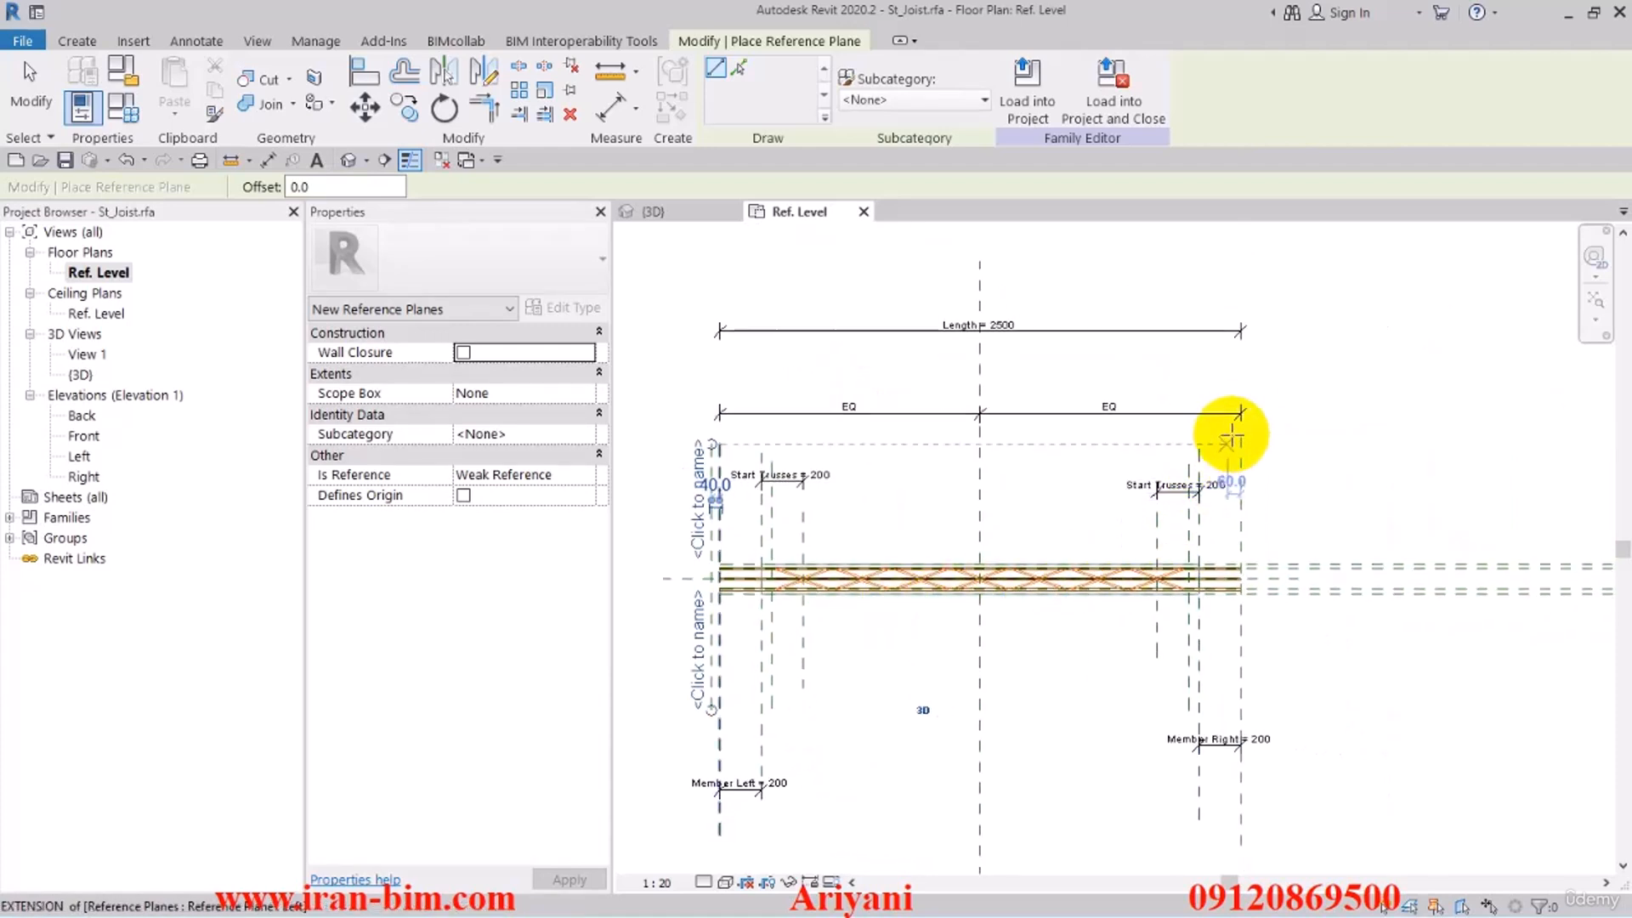
click(1260, 413)
click(1260, 672)
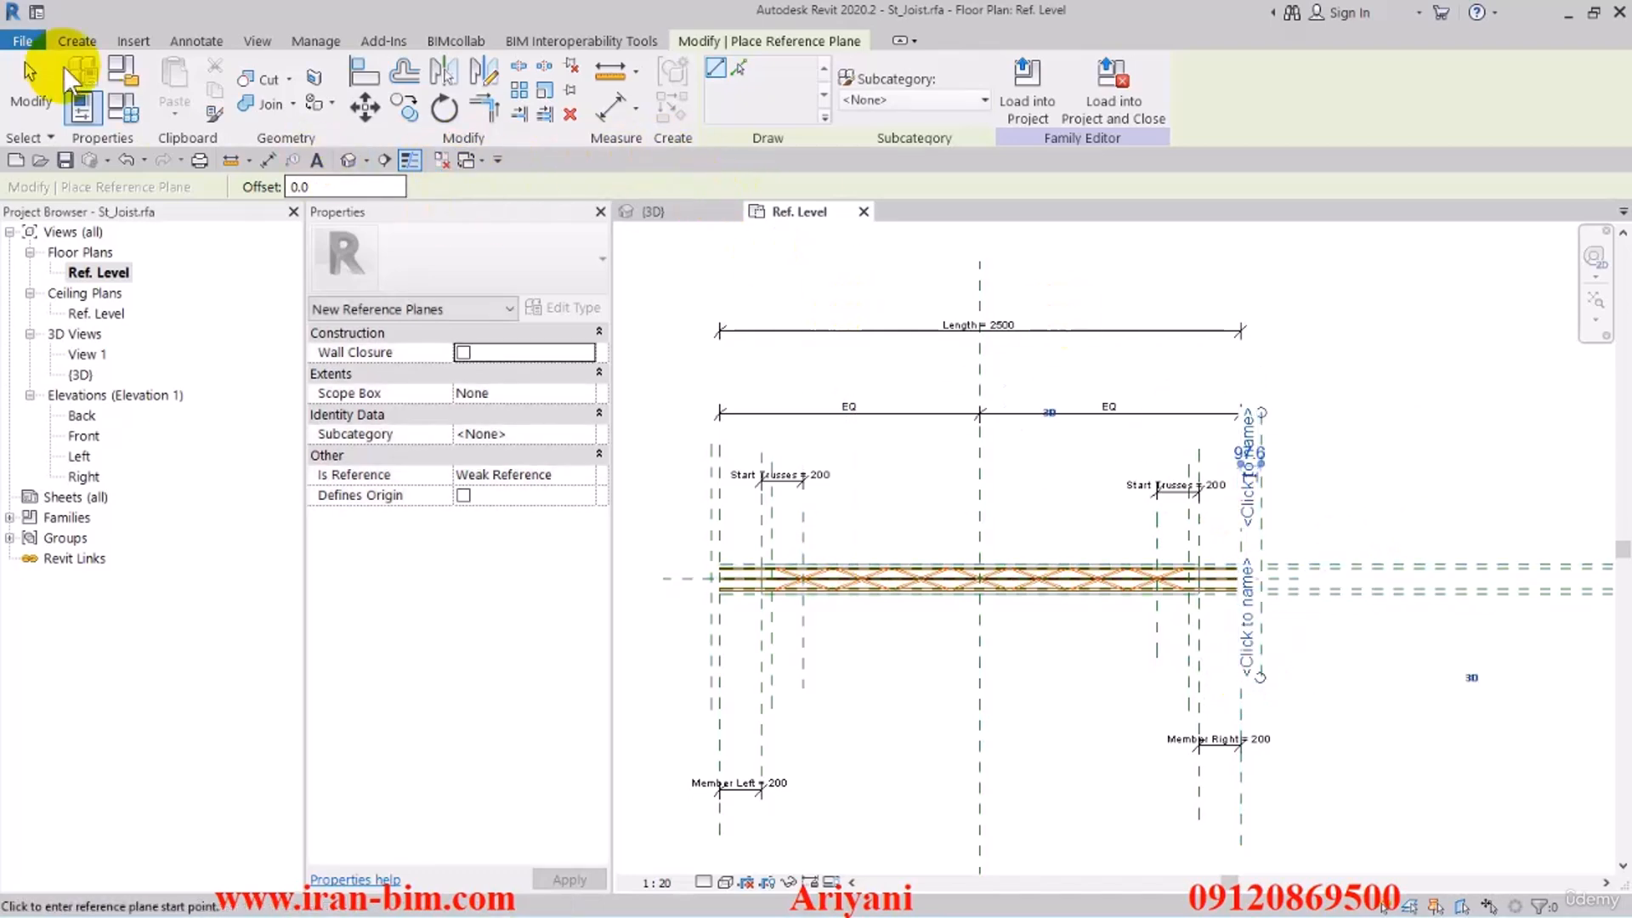
click(31, 85)
Try to extend the rebar extrusion's left end to the new outer reference plane, removing the conflicting constraints
click(742, 596)
scroll(742, 597, up, 5)
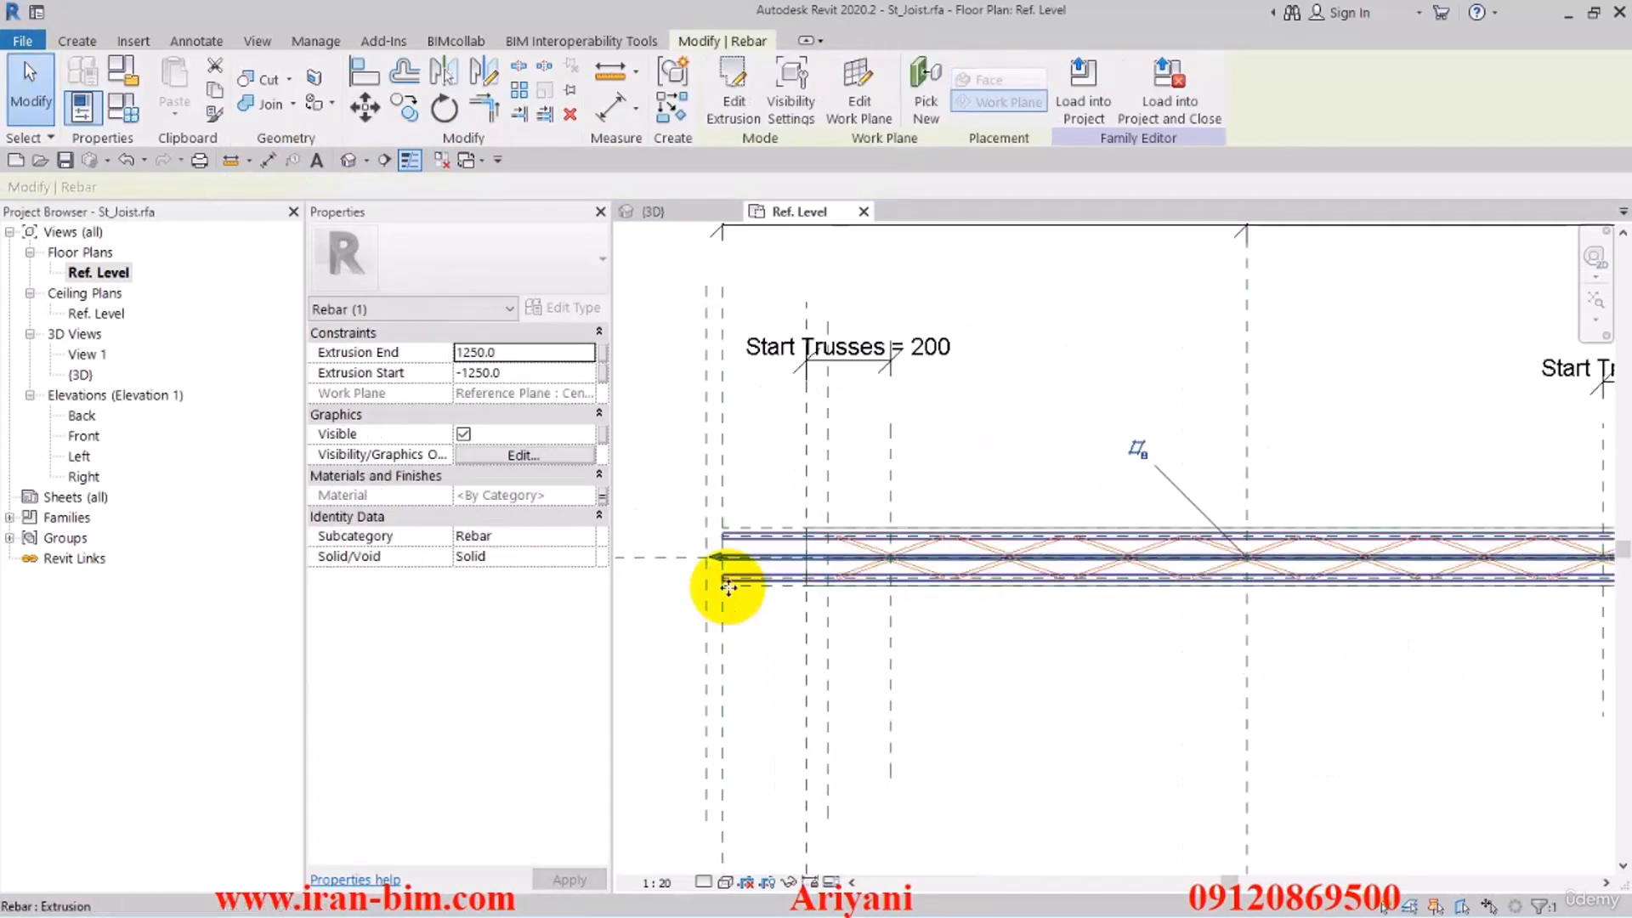
drag(856, 568, 836, 569)
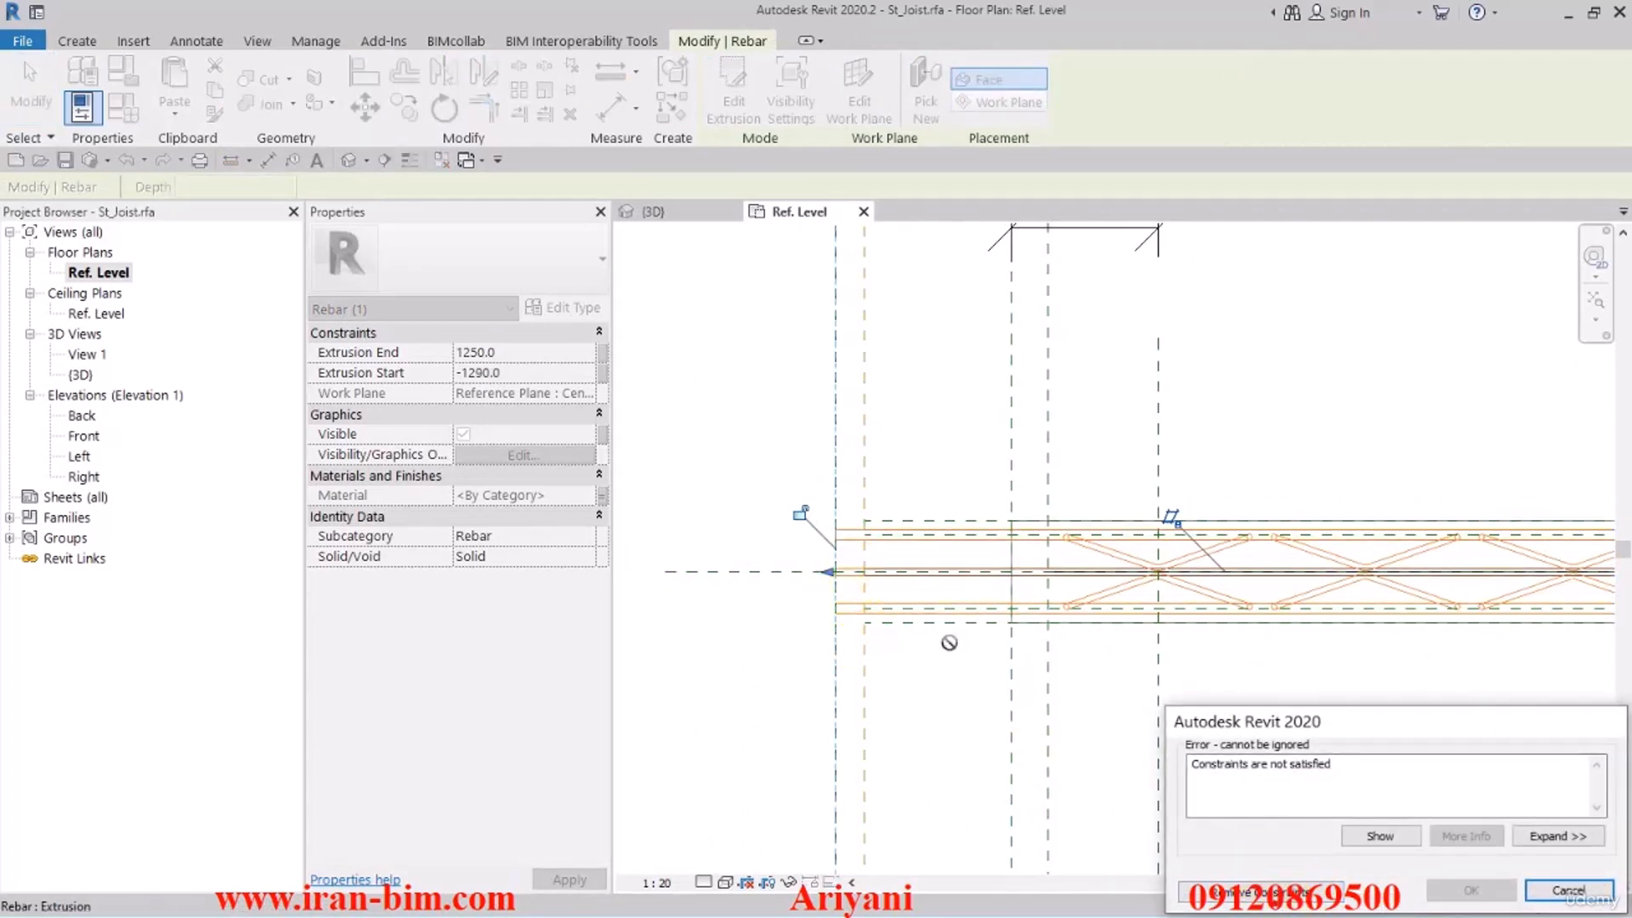
click(1258, 889)
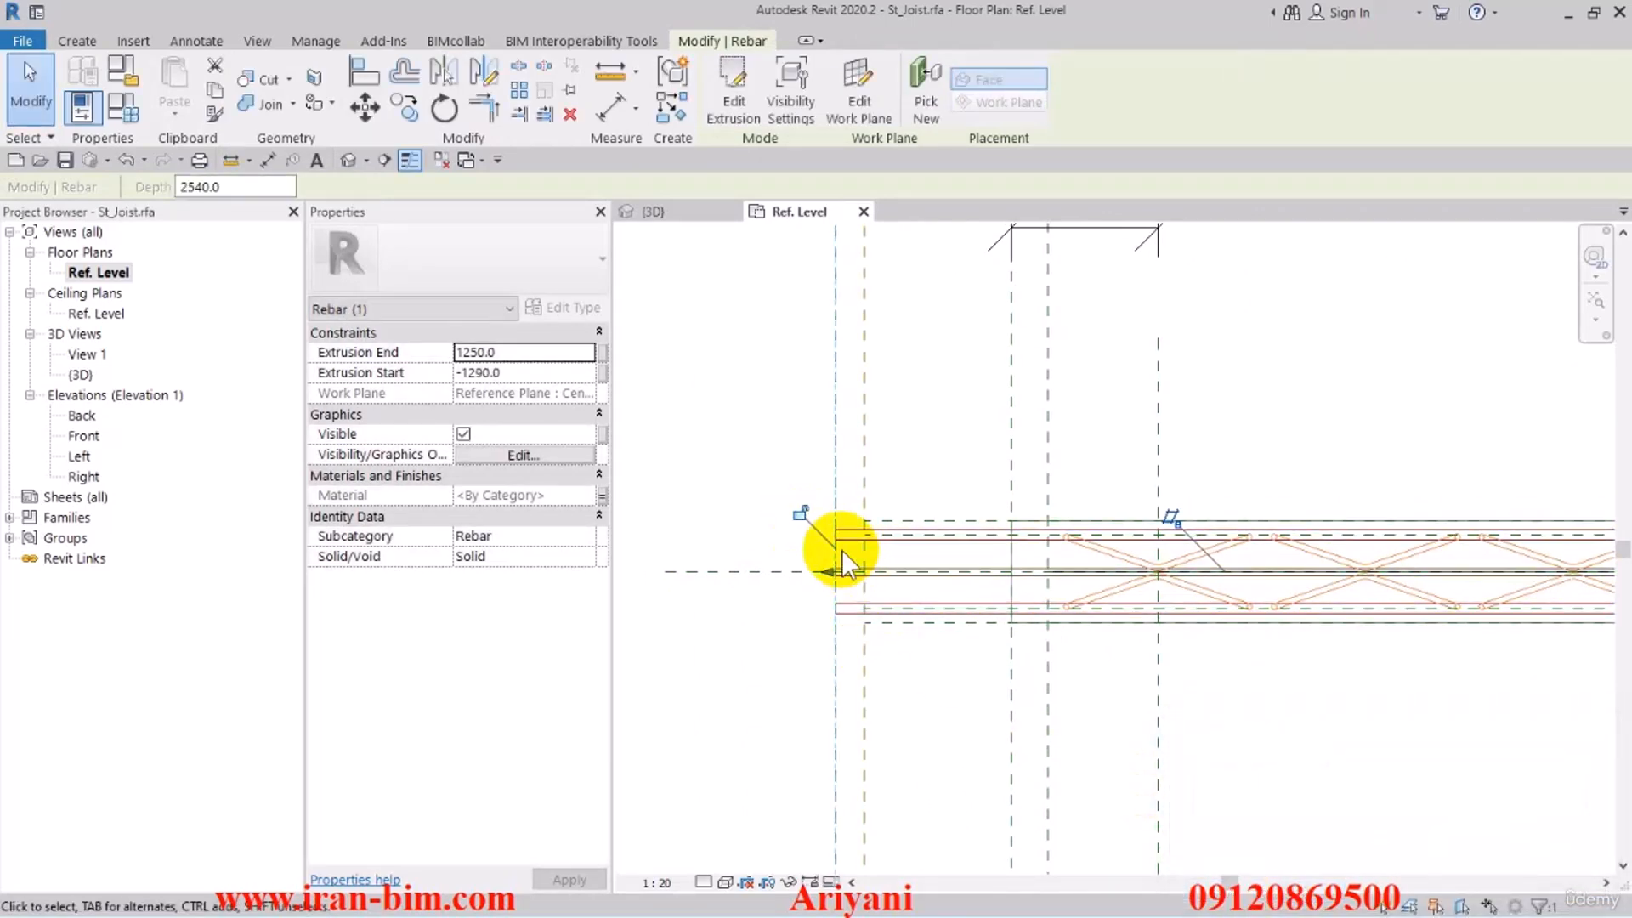
click(777, 630)
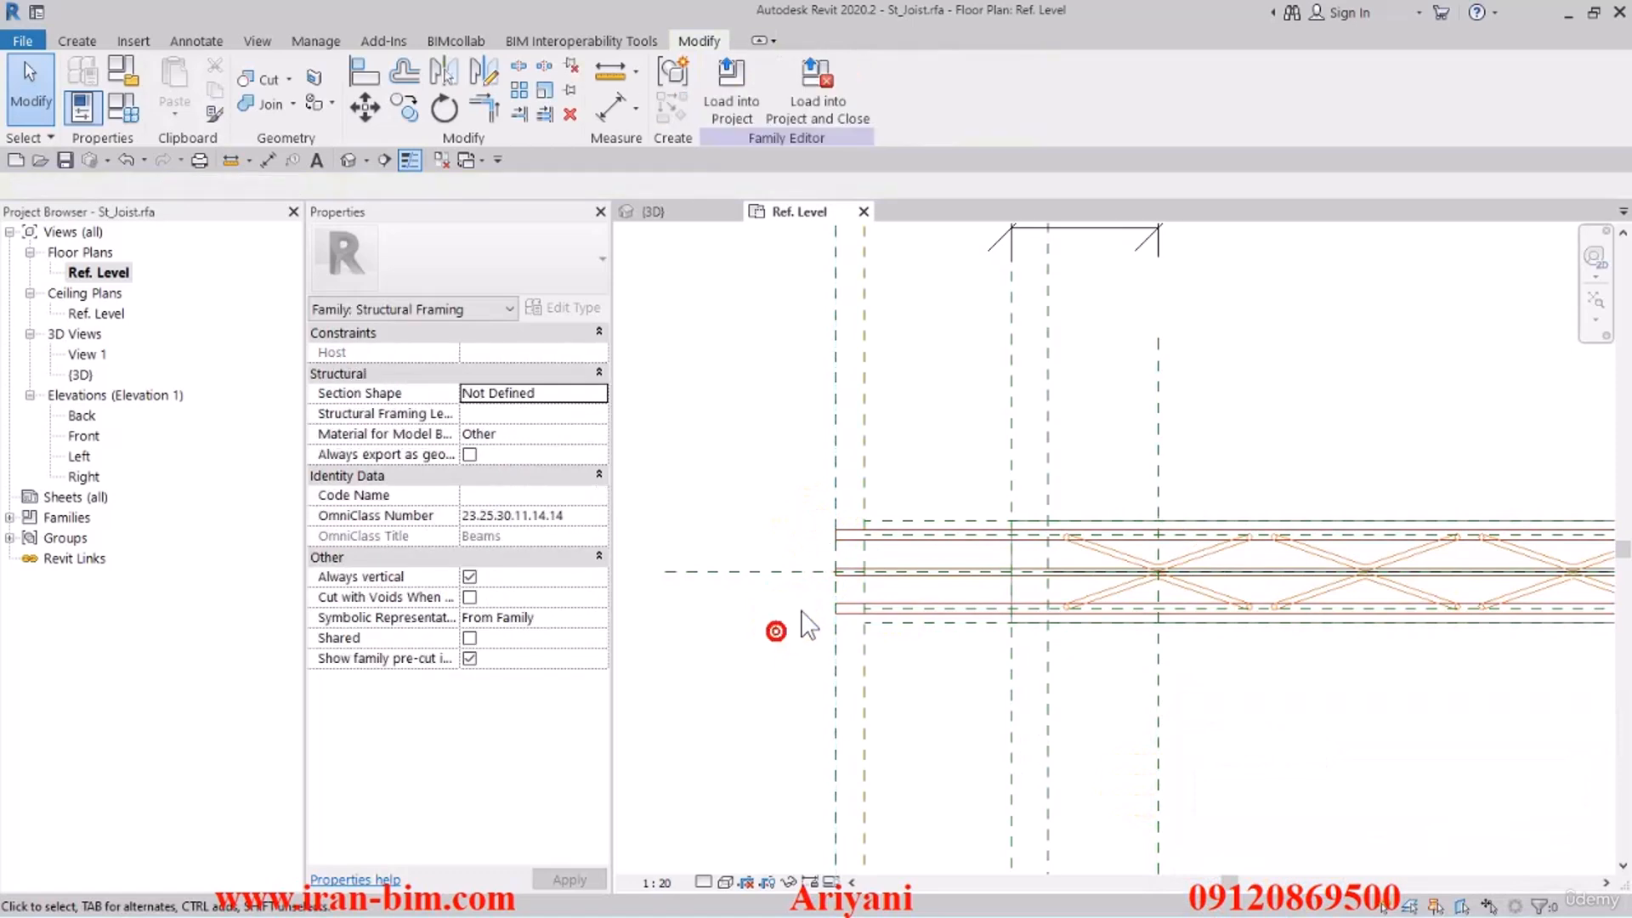
Try extending the rebar's right end to the outer right reference plane and locking it, and undo the rebar extensions
scroll(960, 568, down, 3)
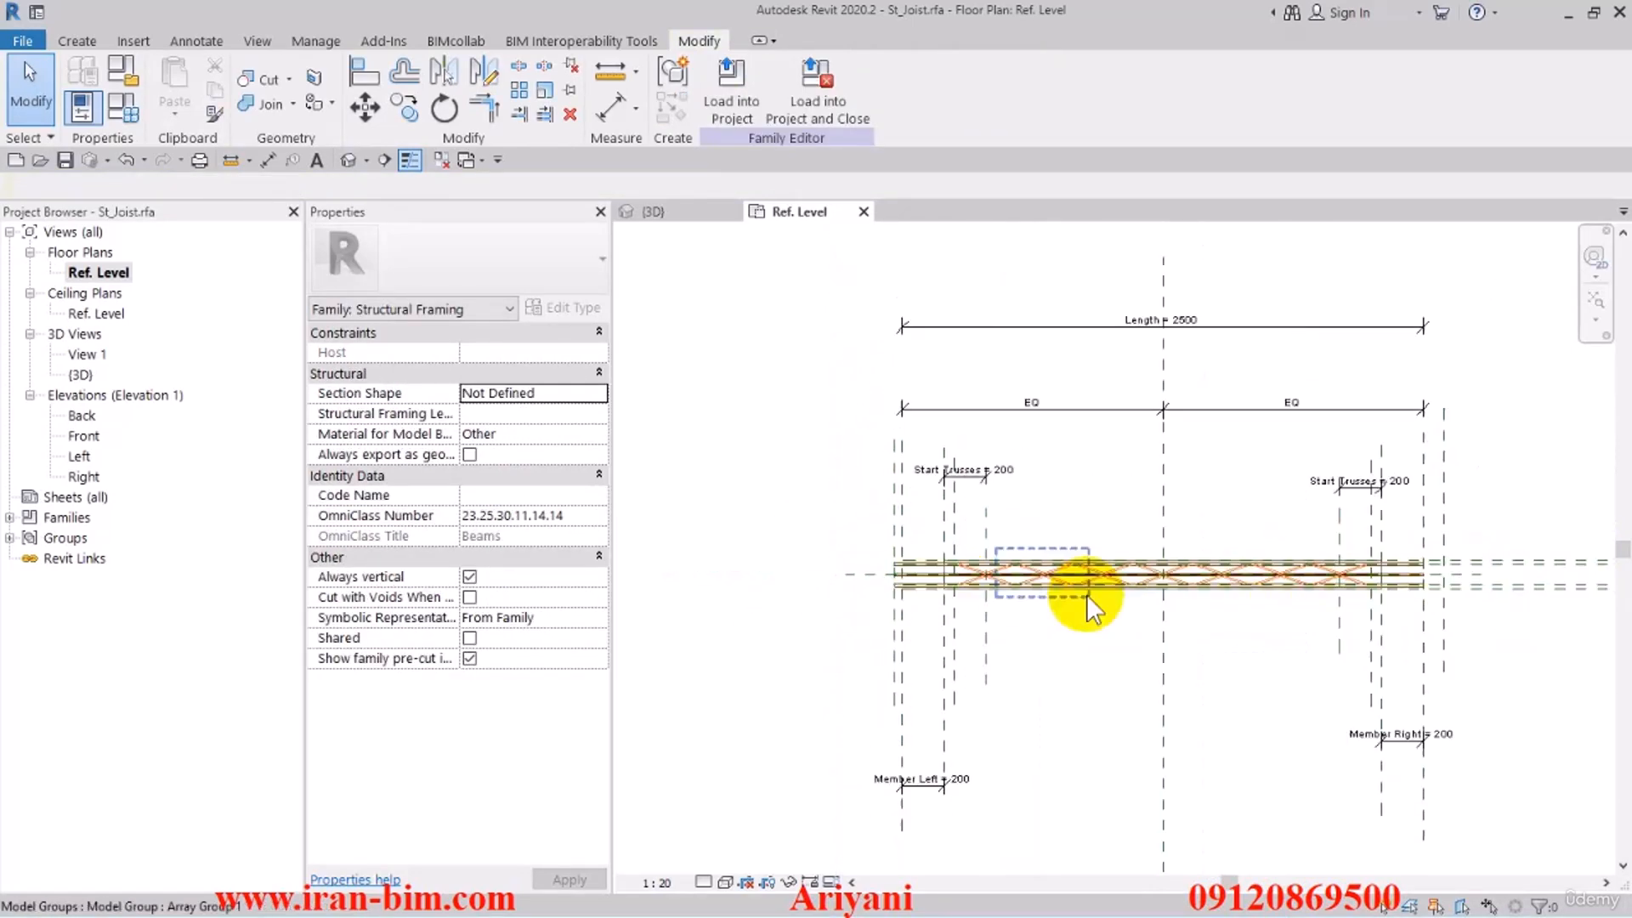
scroll(1086, 594, up, 4)
click(1109, 586)
scroll(1118, 570, up, 3)
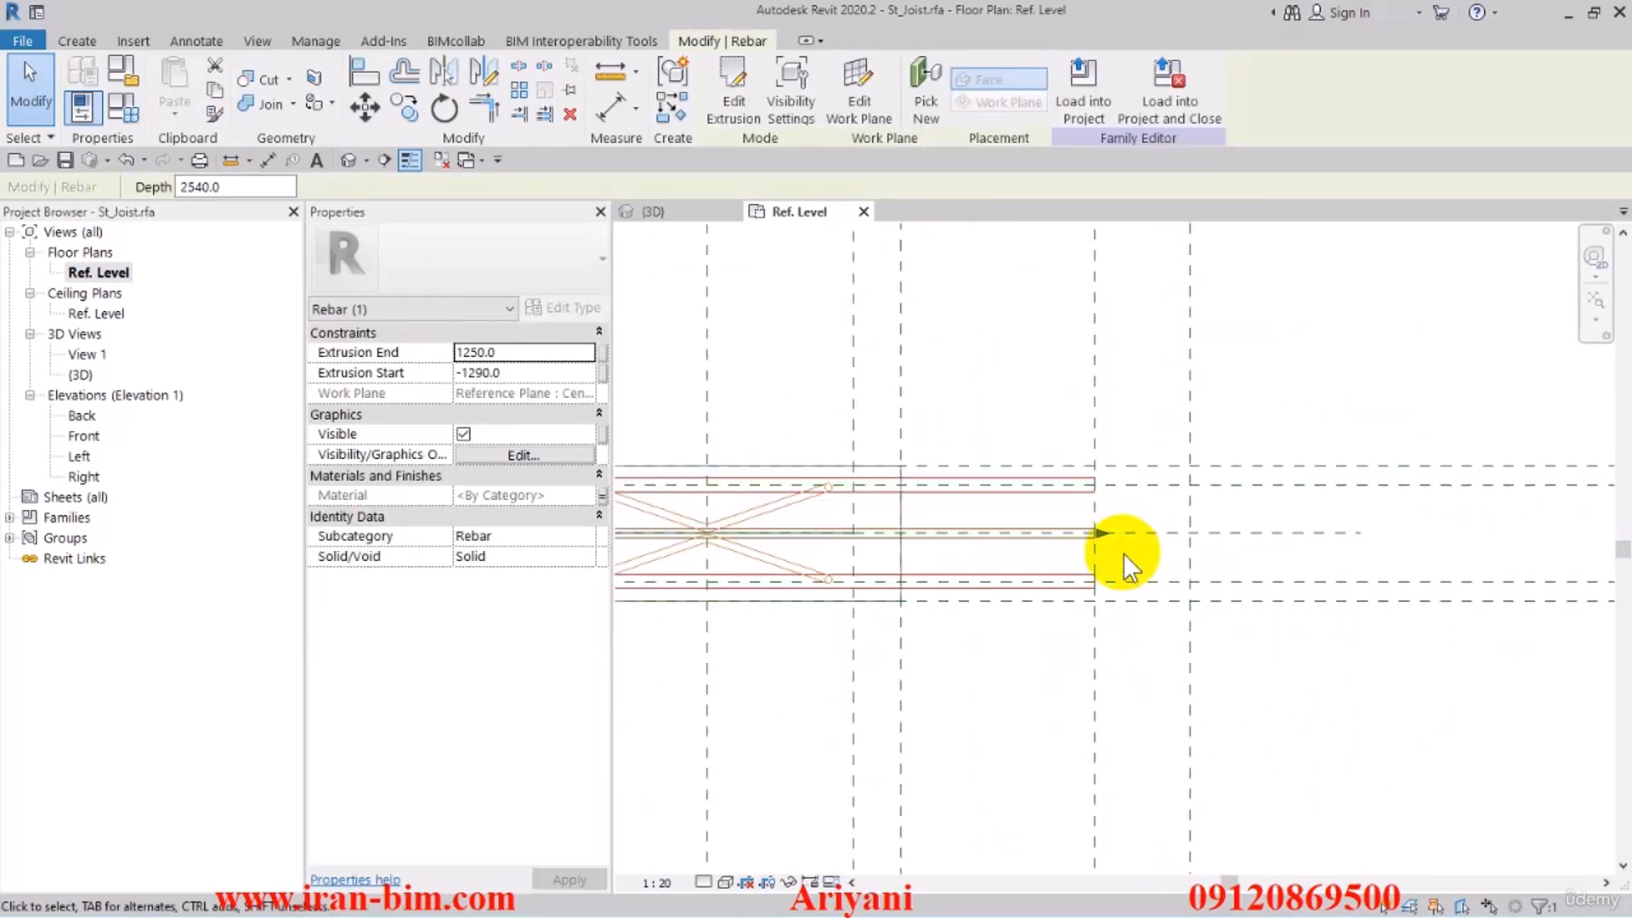
drag(1104, 535, 1191, 533)
click(1249, 890)
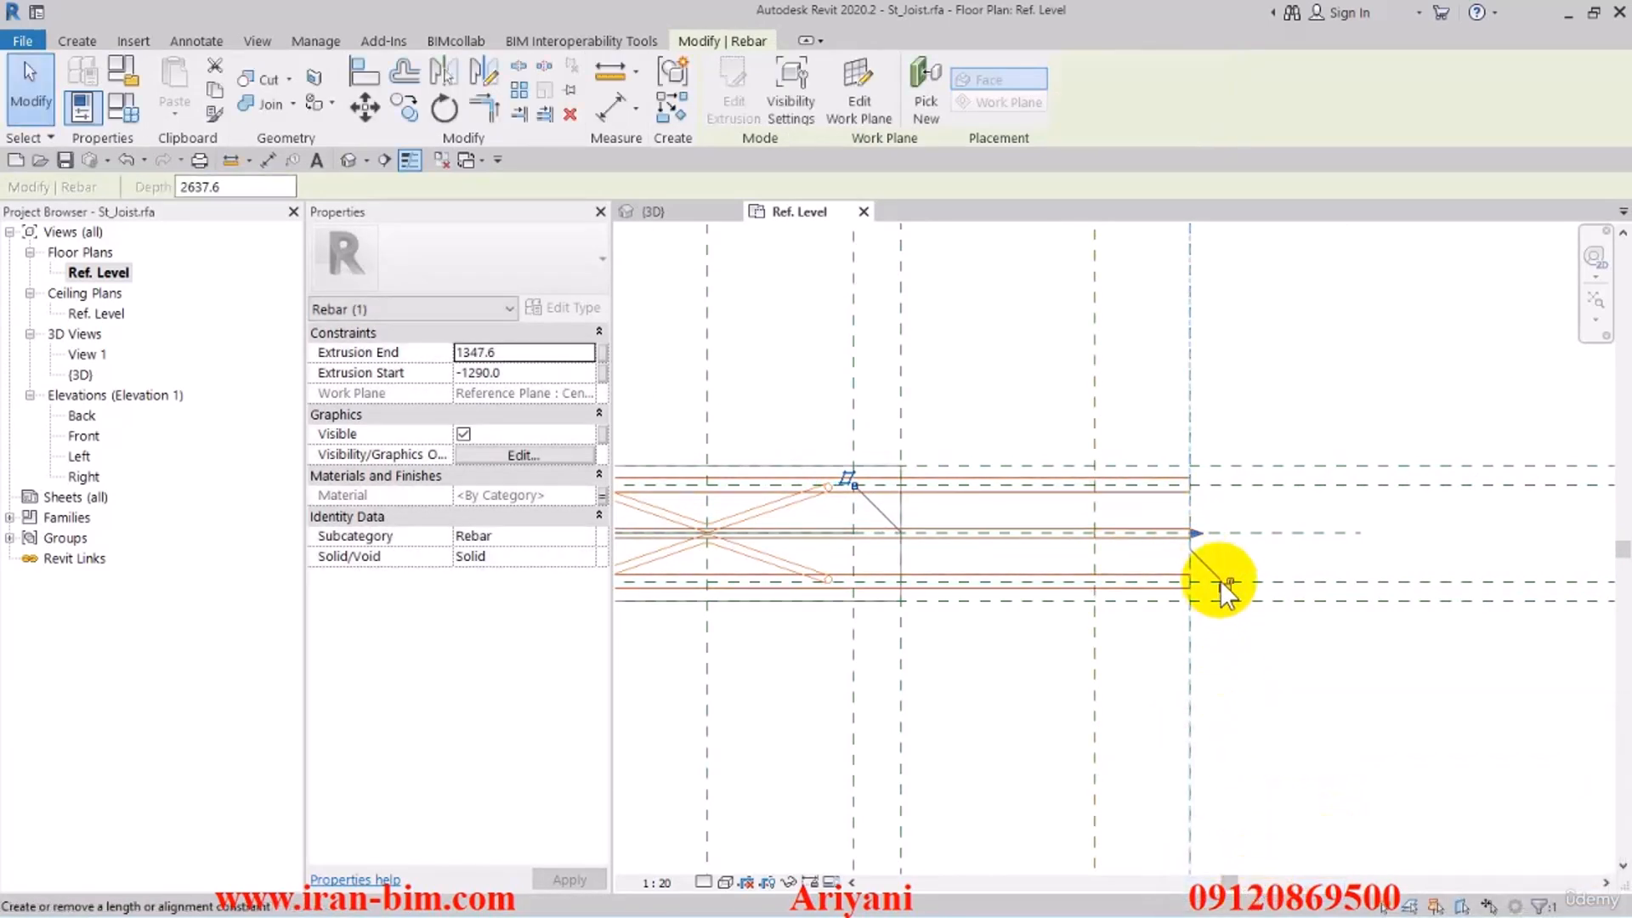
click(1068, 535)
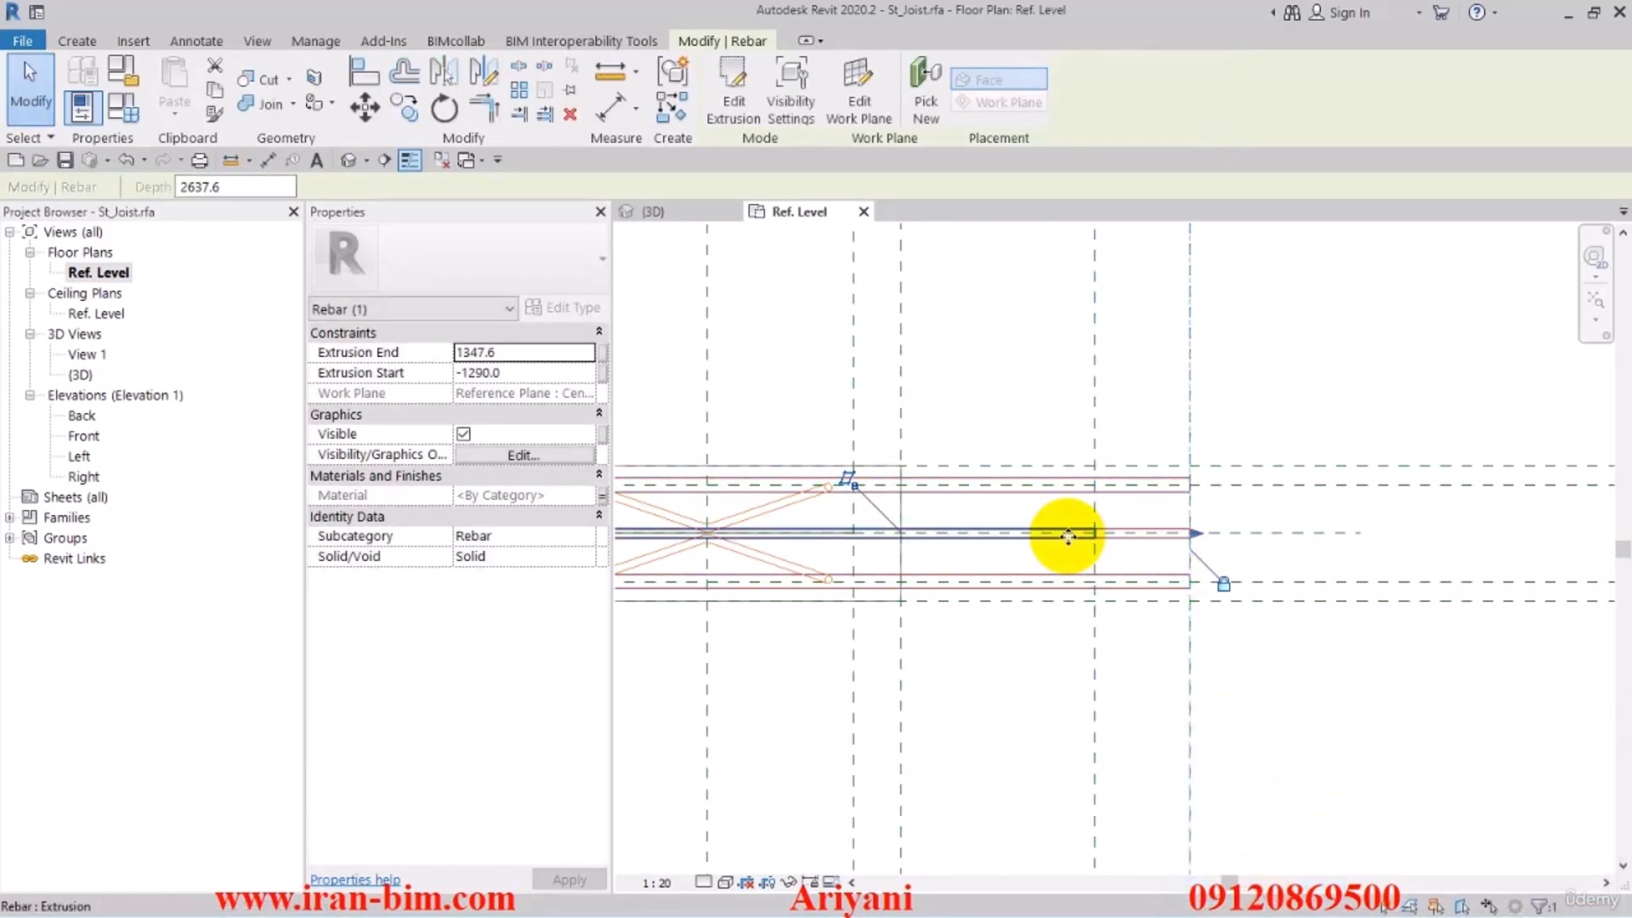
key(ctrl+z)
Stretch the rebar extrusion's right end to the outer right reference plane, remove the conflicting constraints and lock the alignment
drag(1102, 534, 1187, 553)
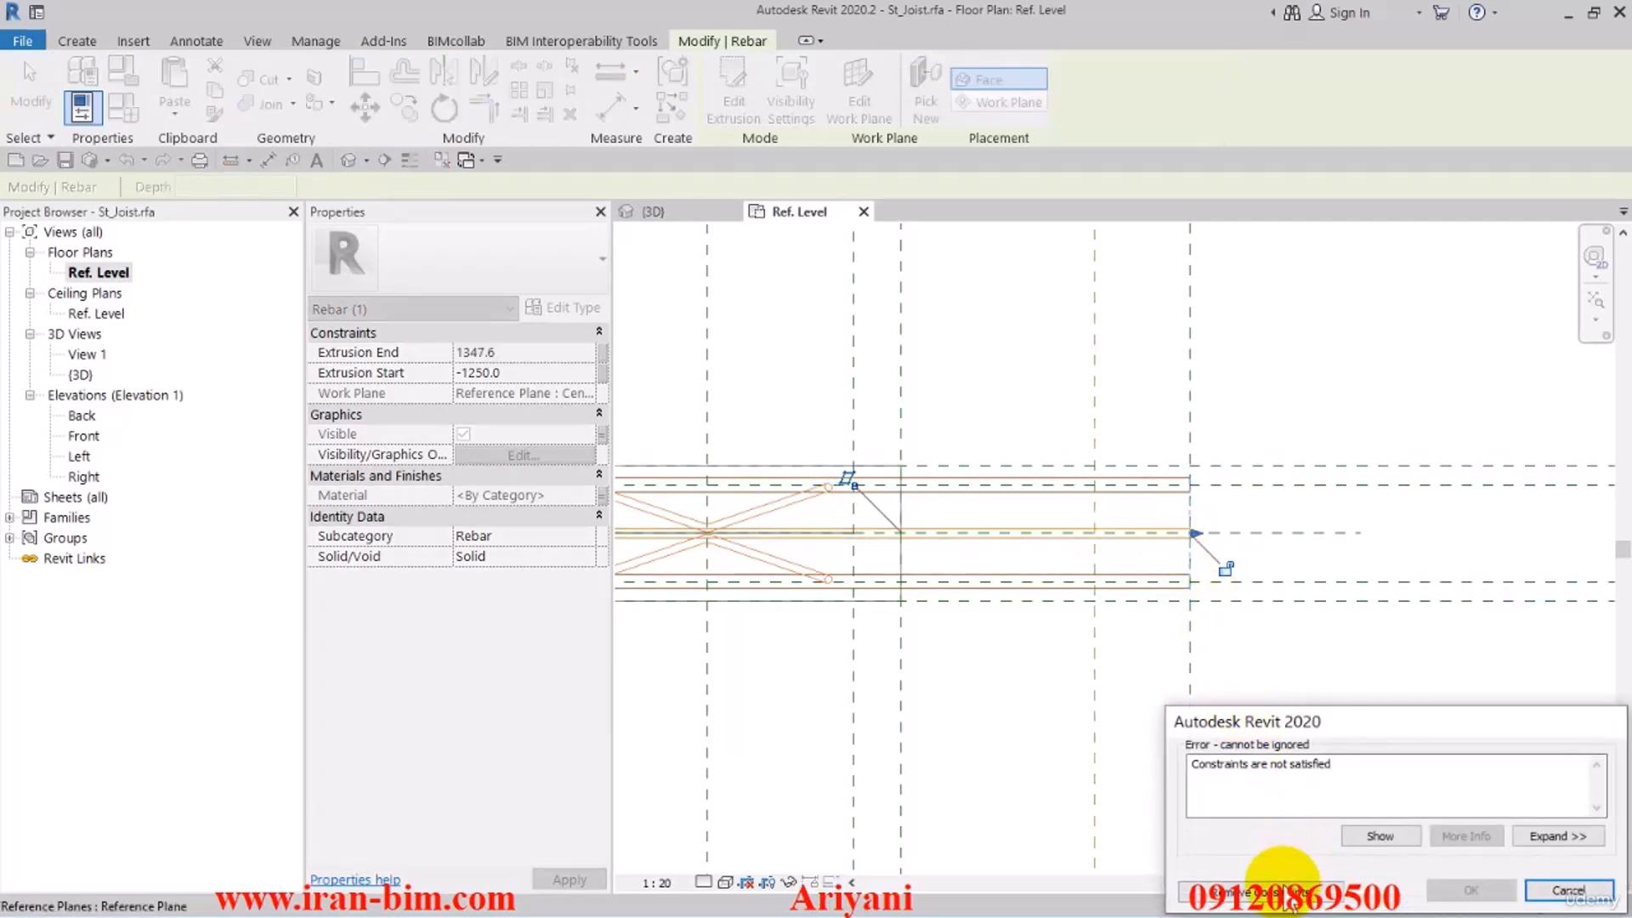
click(1272, 890)
click(1225, 567)
Stretch the same rebar's left end to the outer left reference plane, removing the conflicting constraints
scroll(1256, 615, down, 3)
middle_drag(1052, 611, 1082, 586)
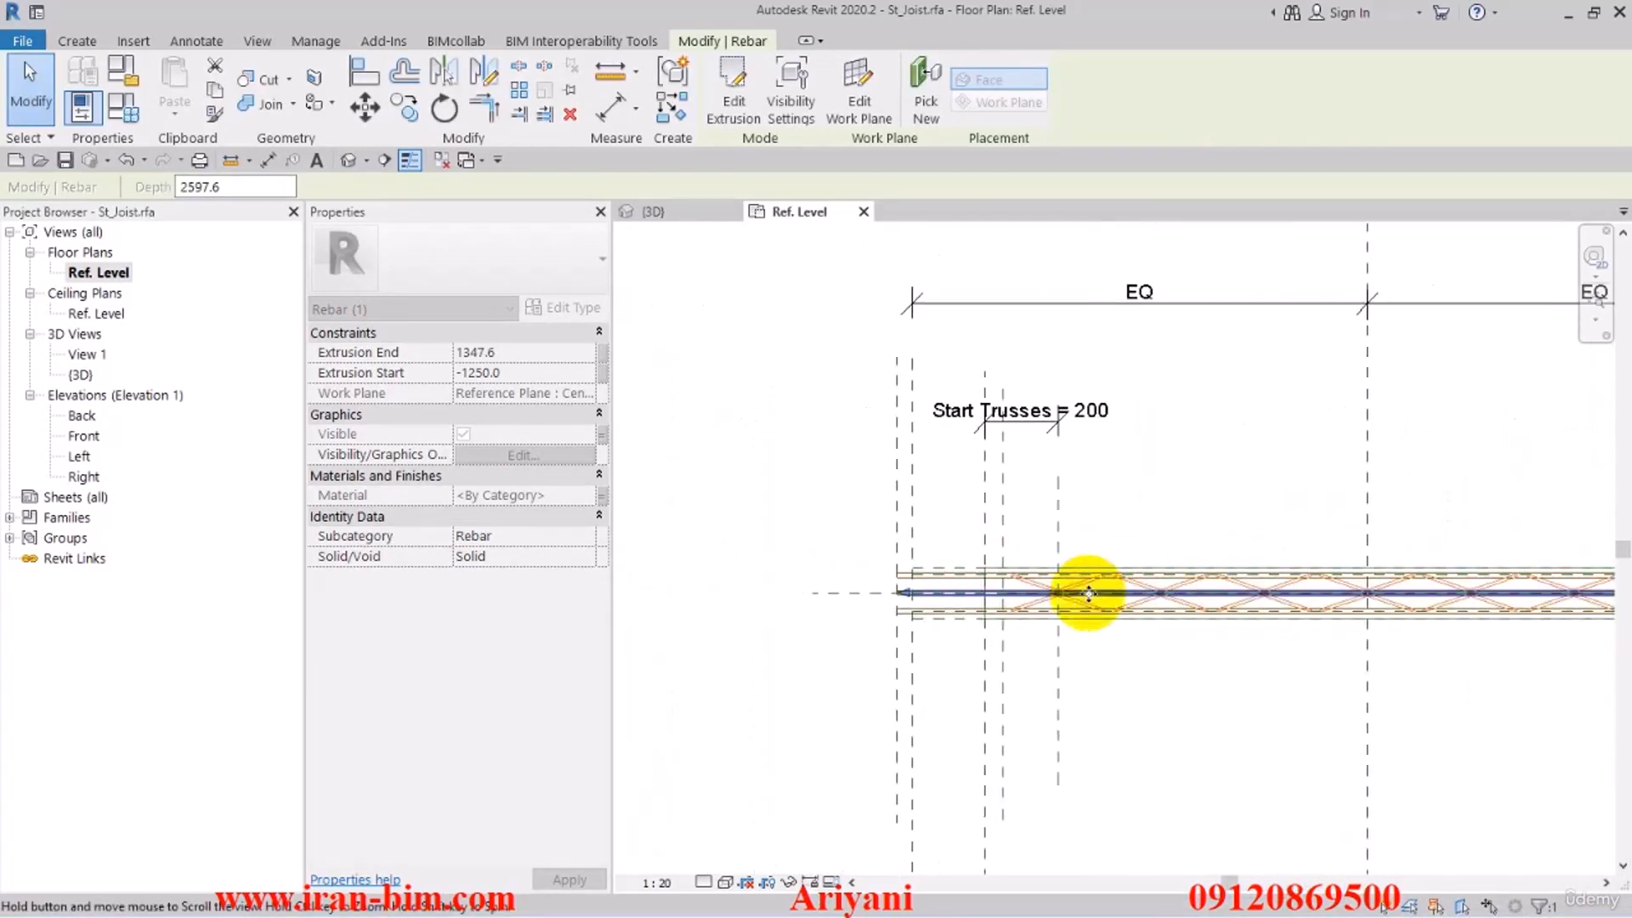
scroll(864, 586, up, 4)
drag(881, 563, 838, 619)
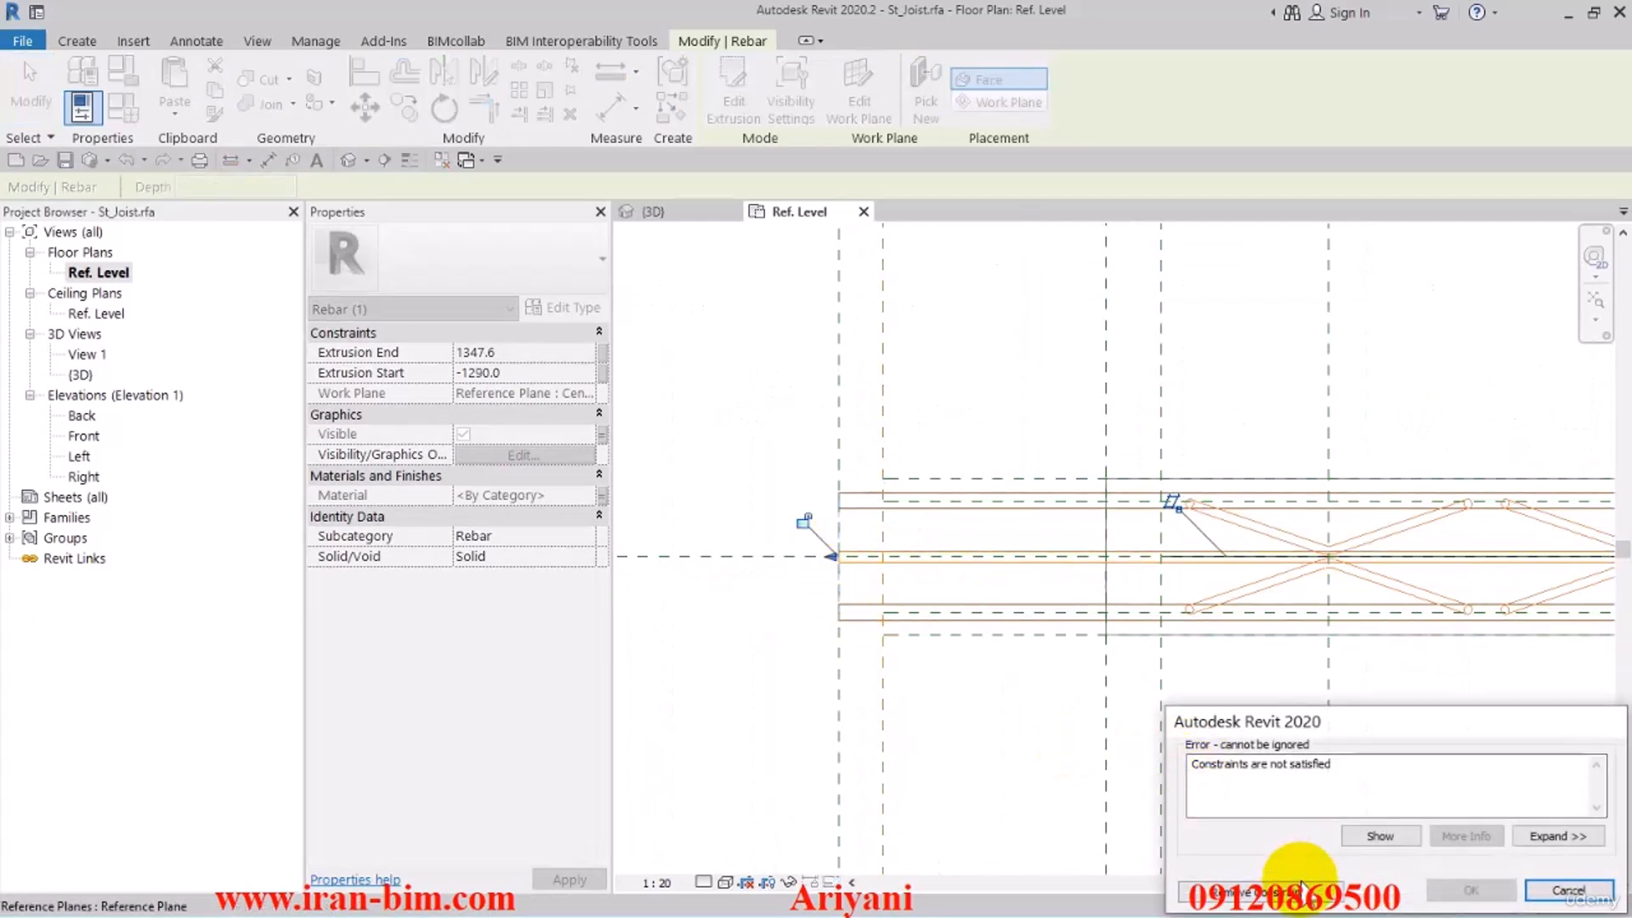
click(1257, 890)
scroll(787, 455, down, 5)
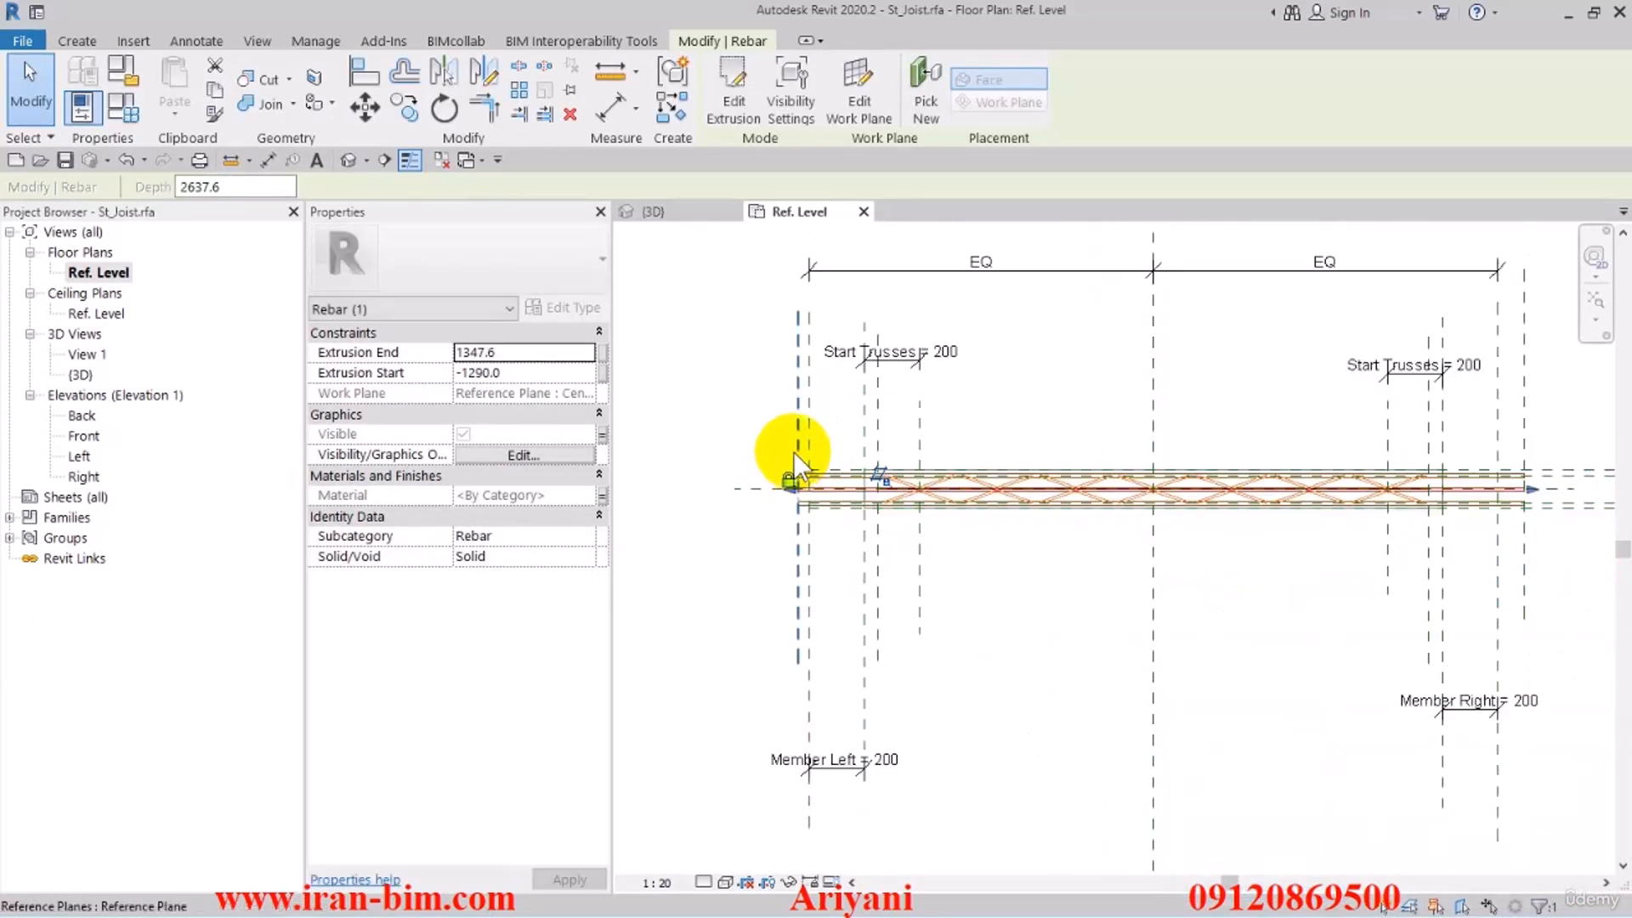
middle_drag(727, 295, 733, 478)
click(733, 479)
scroll(824, 482, down, 1)
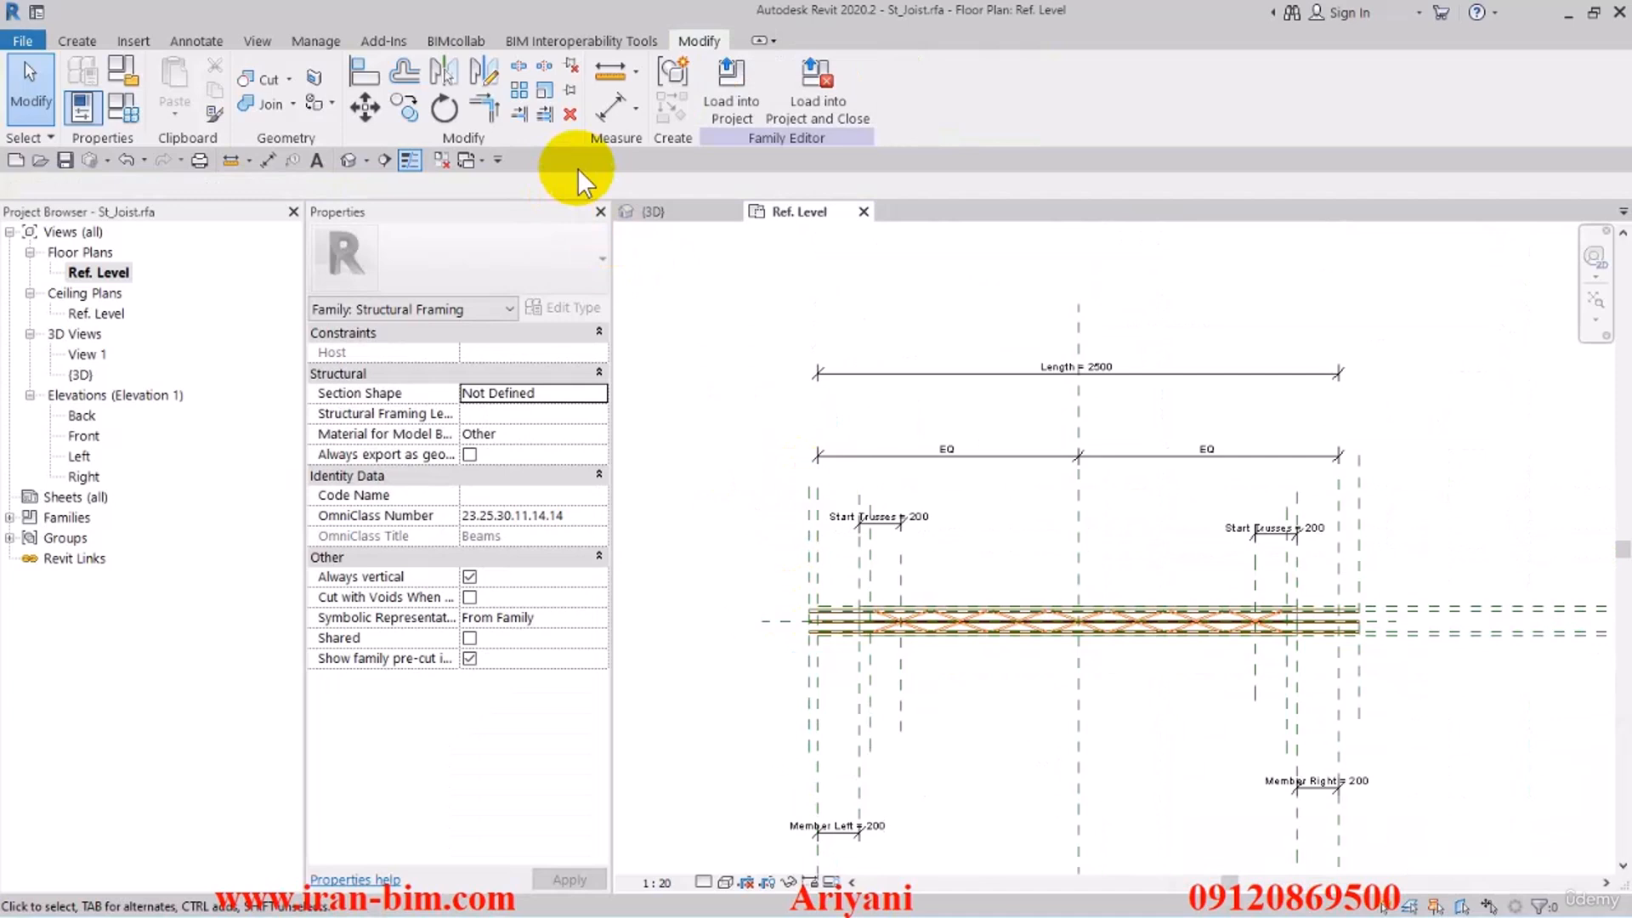
Place an aligned dimension across the outer left, centre and outer right reference planes and make its segments equal
click(600, 110)
click(1077, 491)
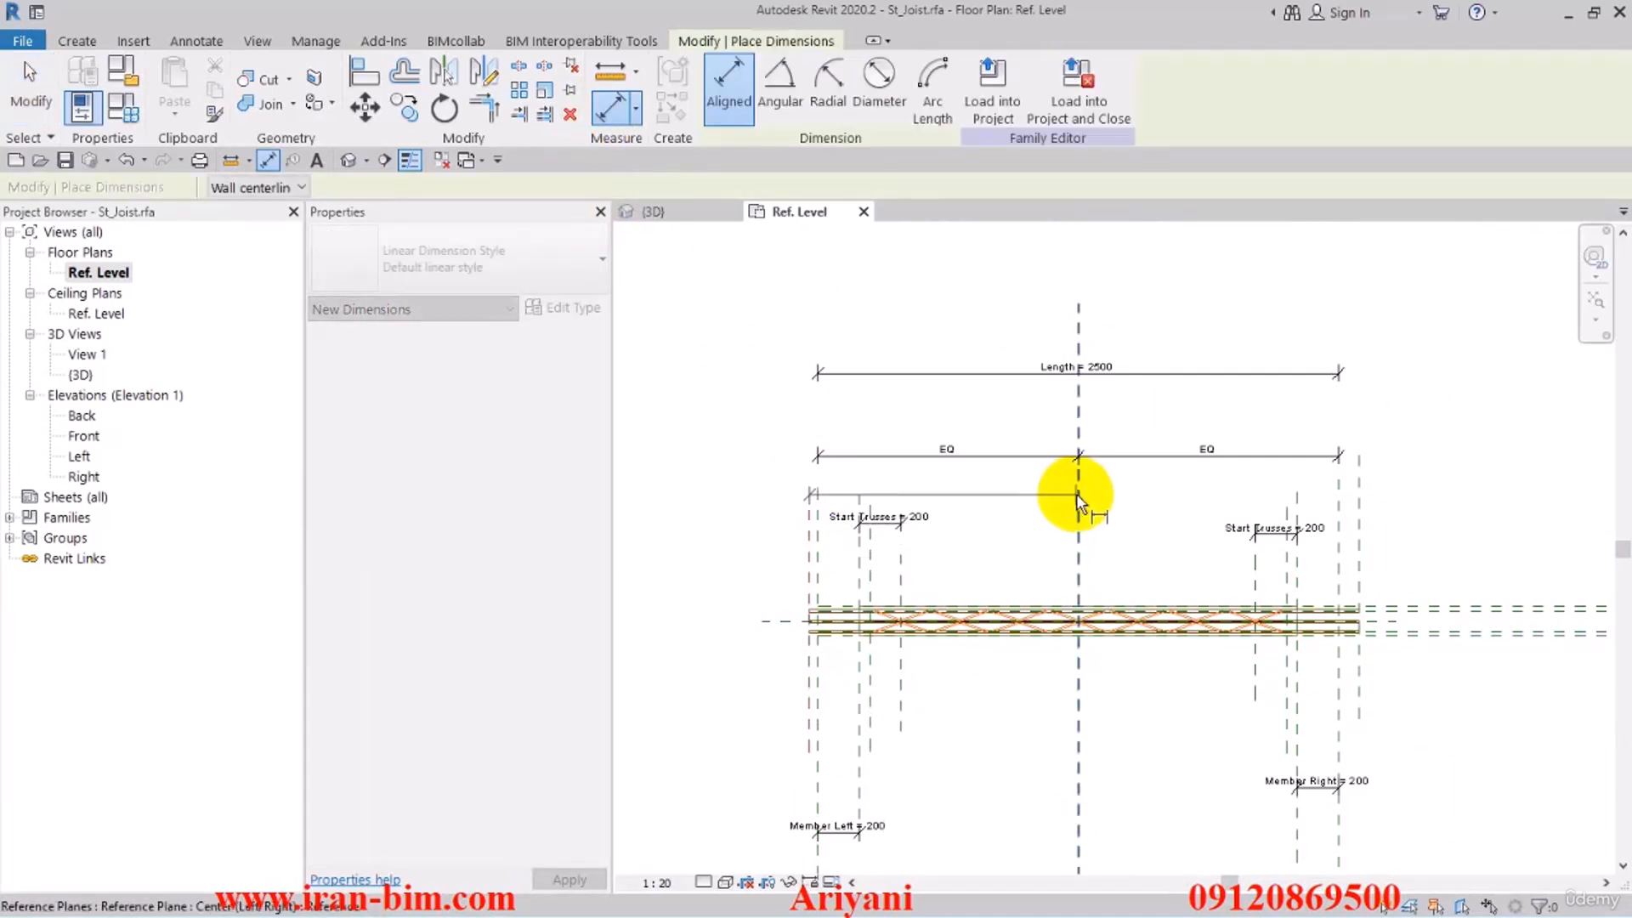
click(1358, 535)
click(1278, 338)
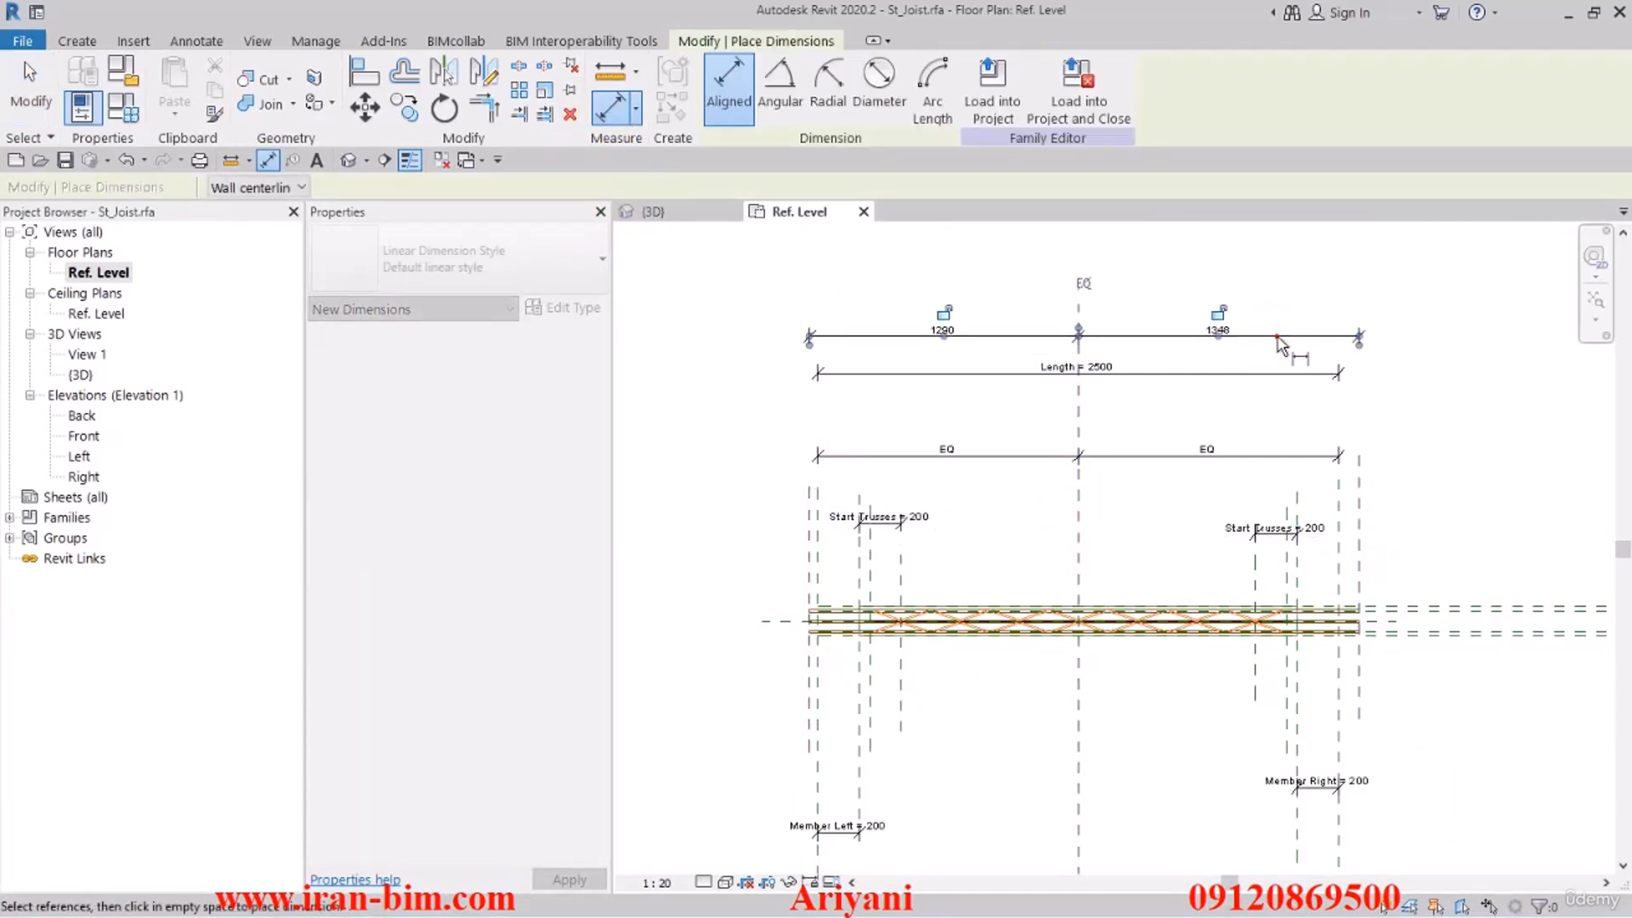
click(1080, 283)
Dimension the overall distance between the outer left and outer right reference planes, above the equality dimension
click(798, 542)
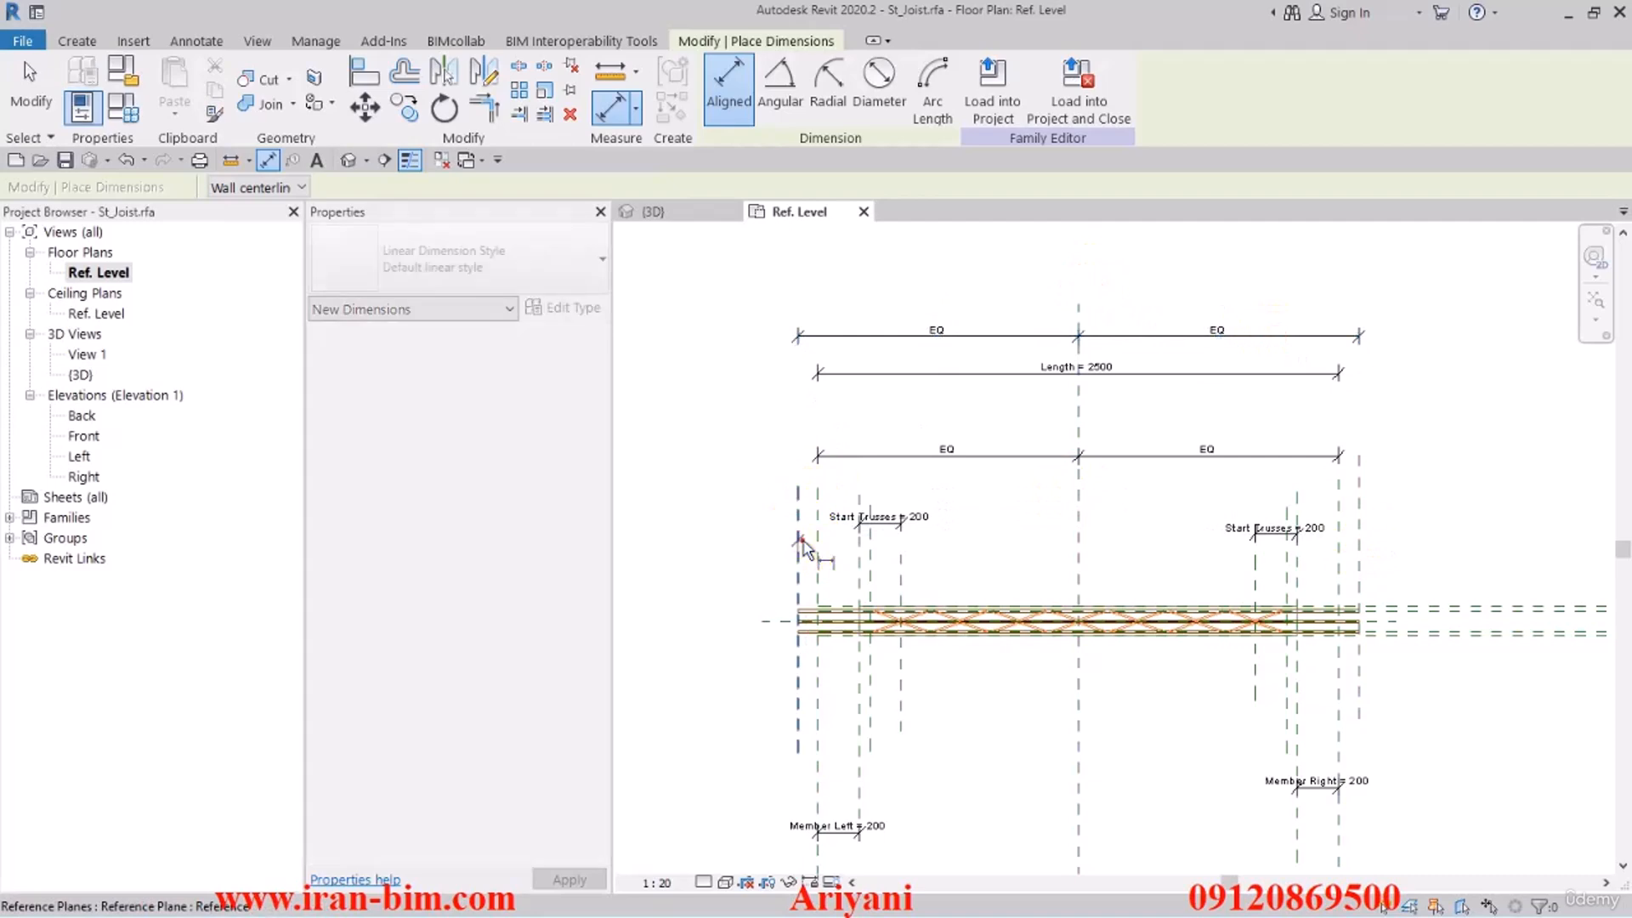
click(1360, 537)
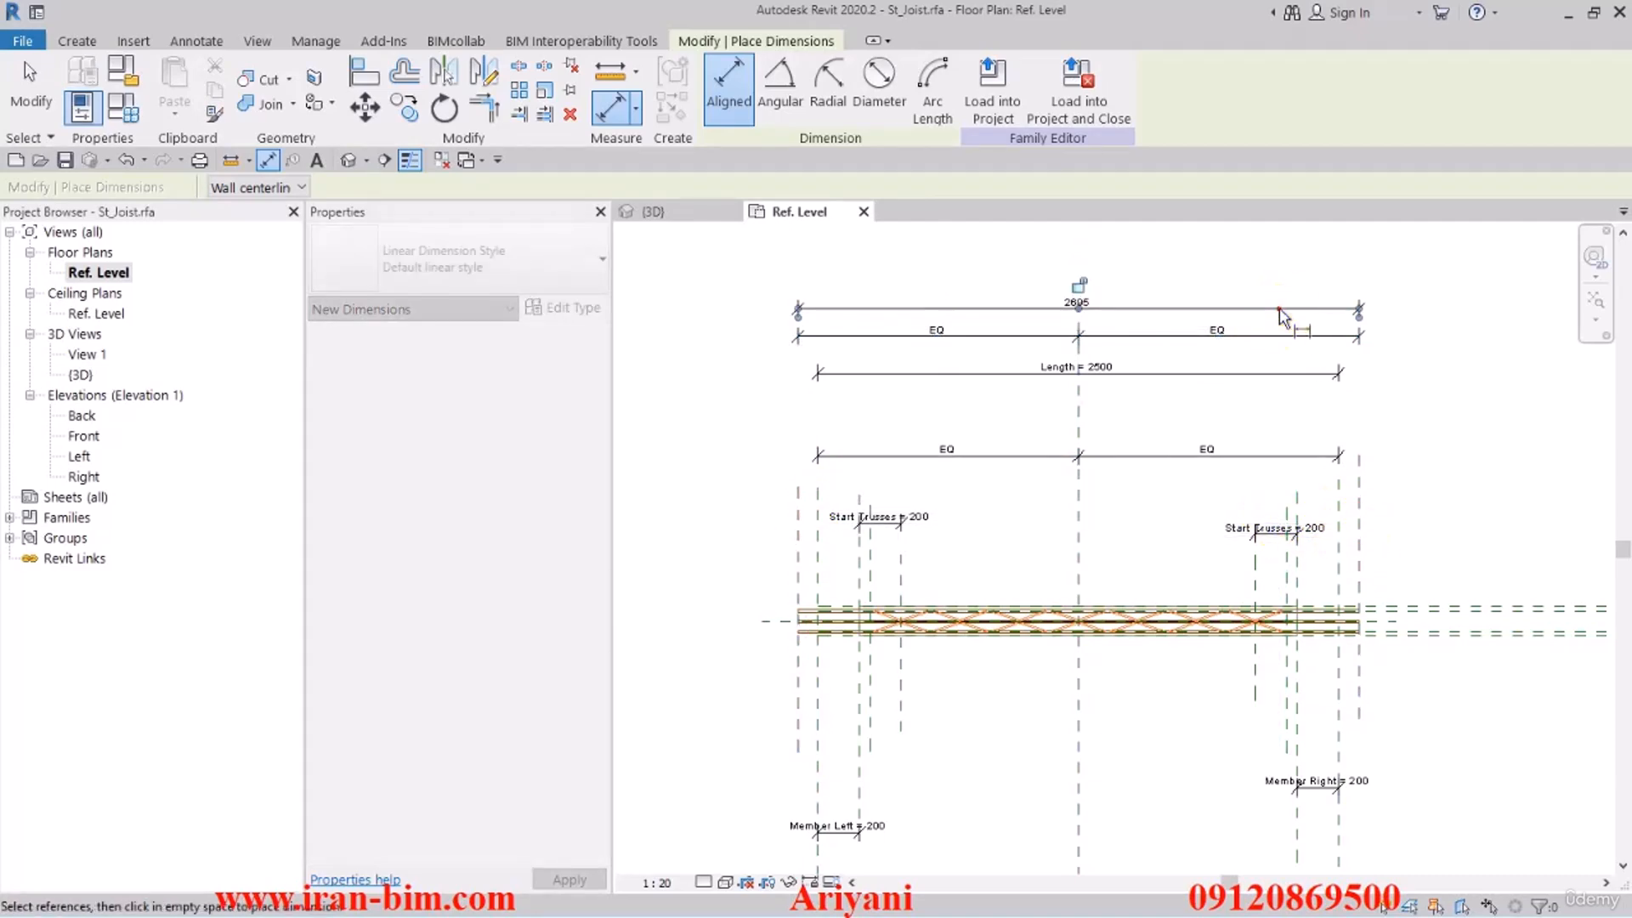
click(1139, 306)
key(Escape)
Label the overall outer dimension with a new instance family parameter named Actual Length
click(1138, 308)
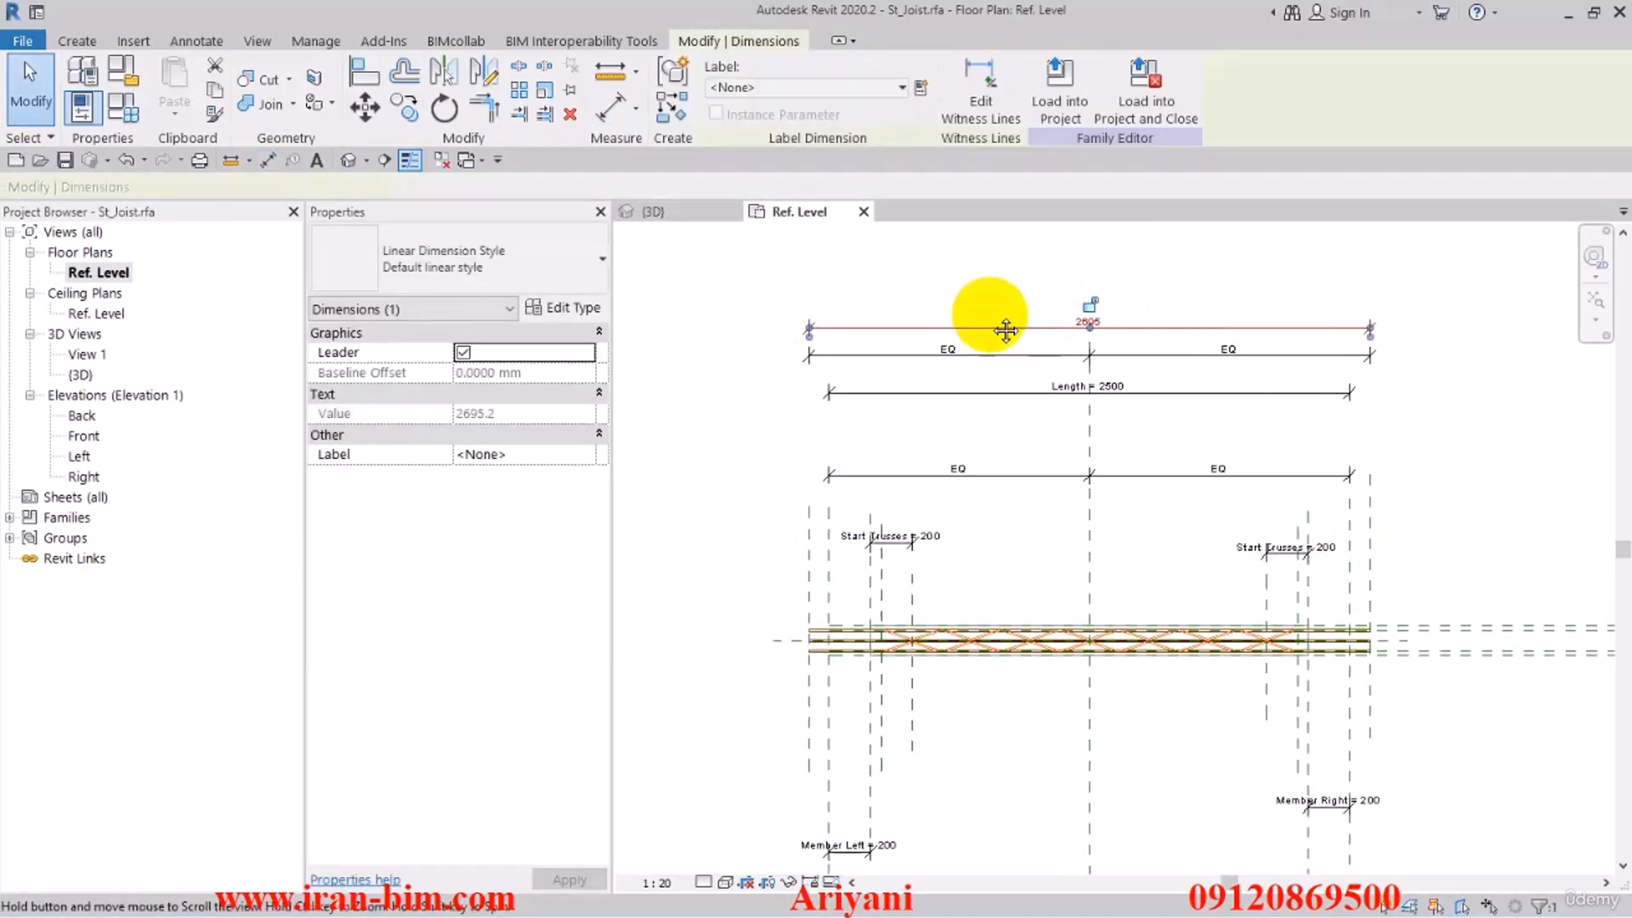
click(920, 88)
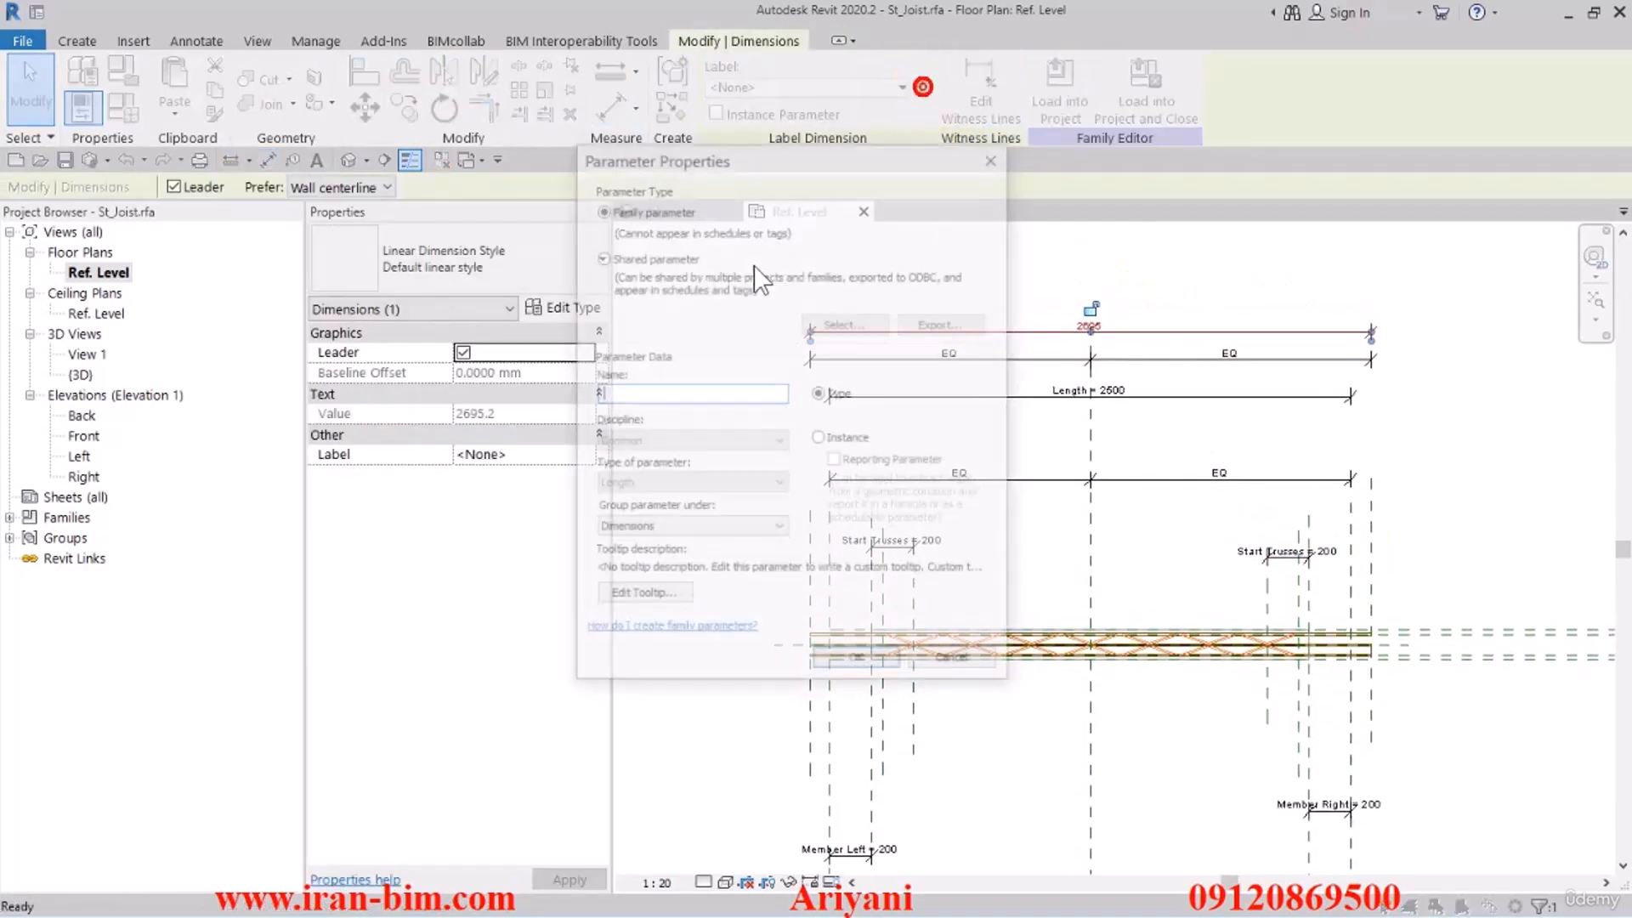
click(666, 392)
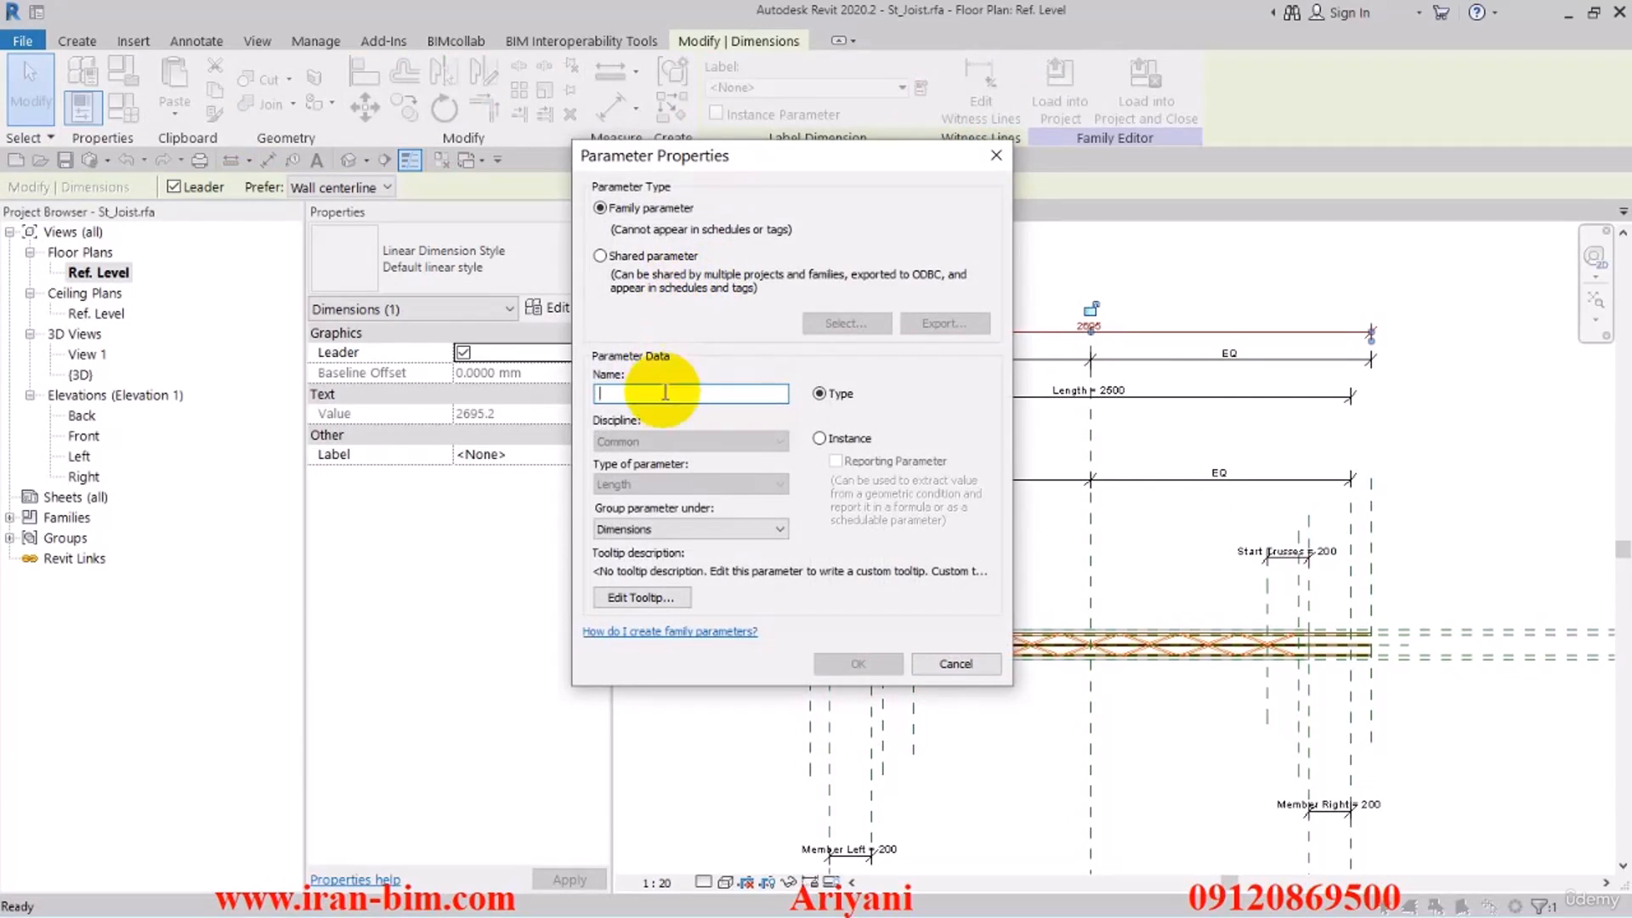
text(A)
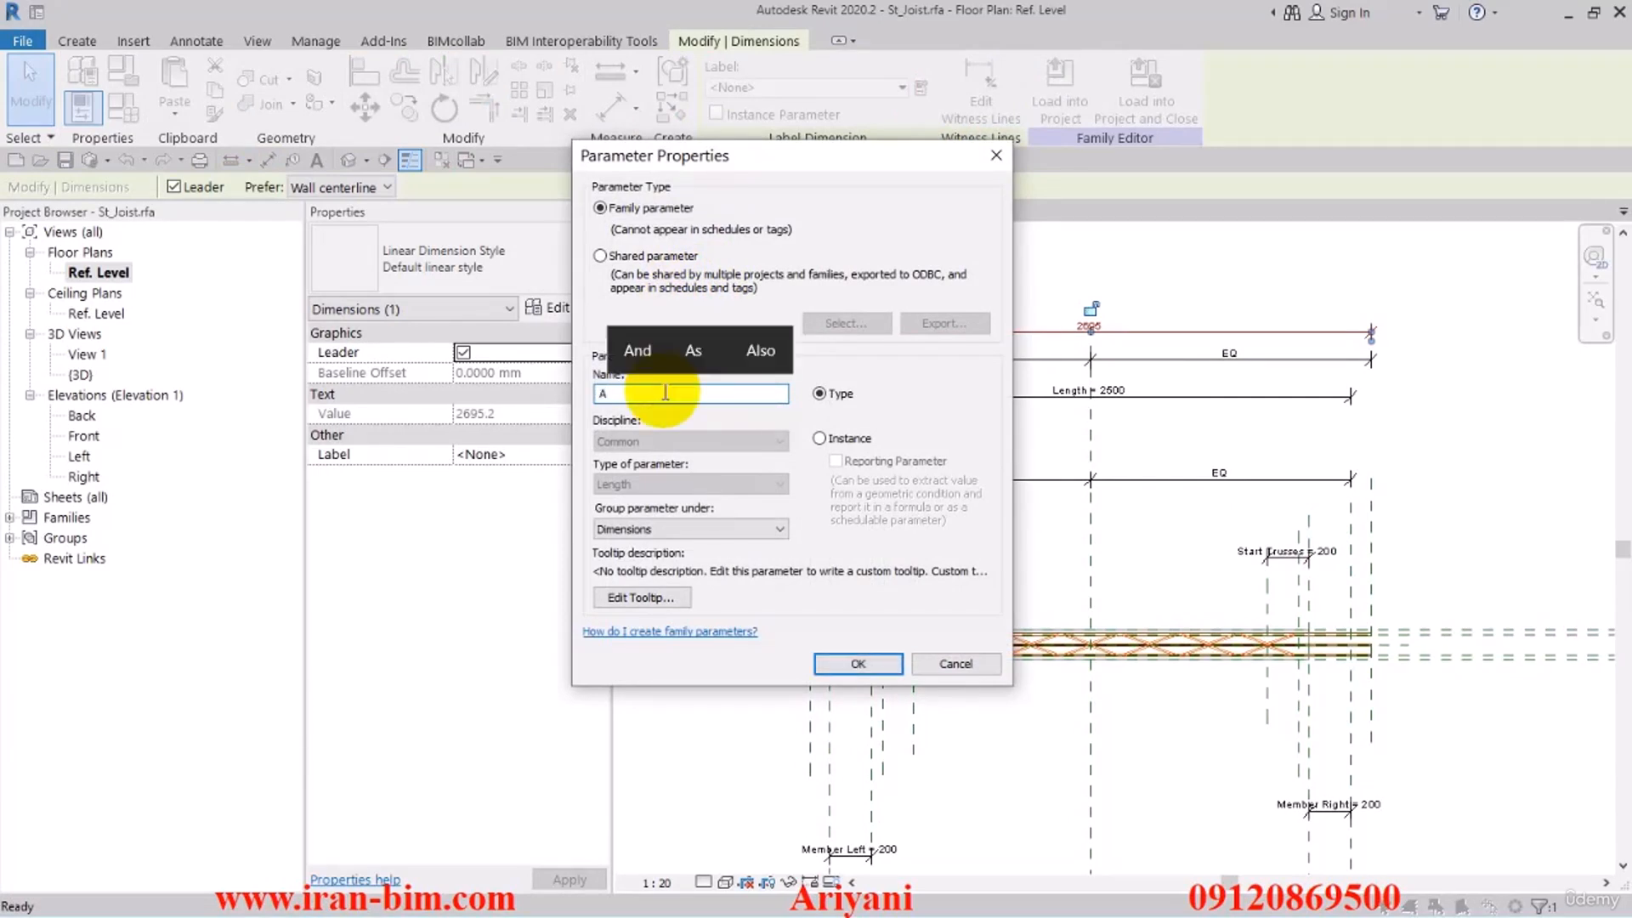
text(ctual)
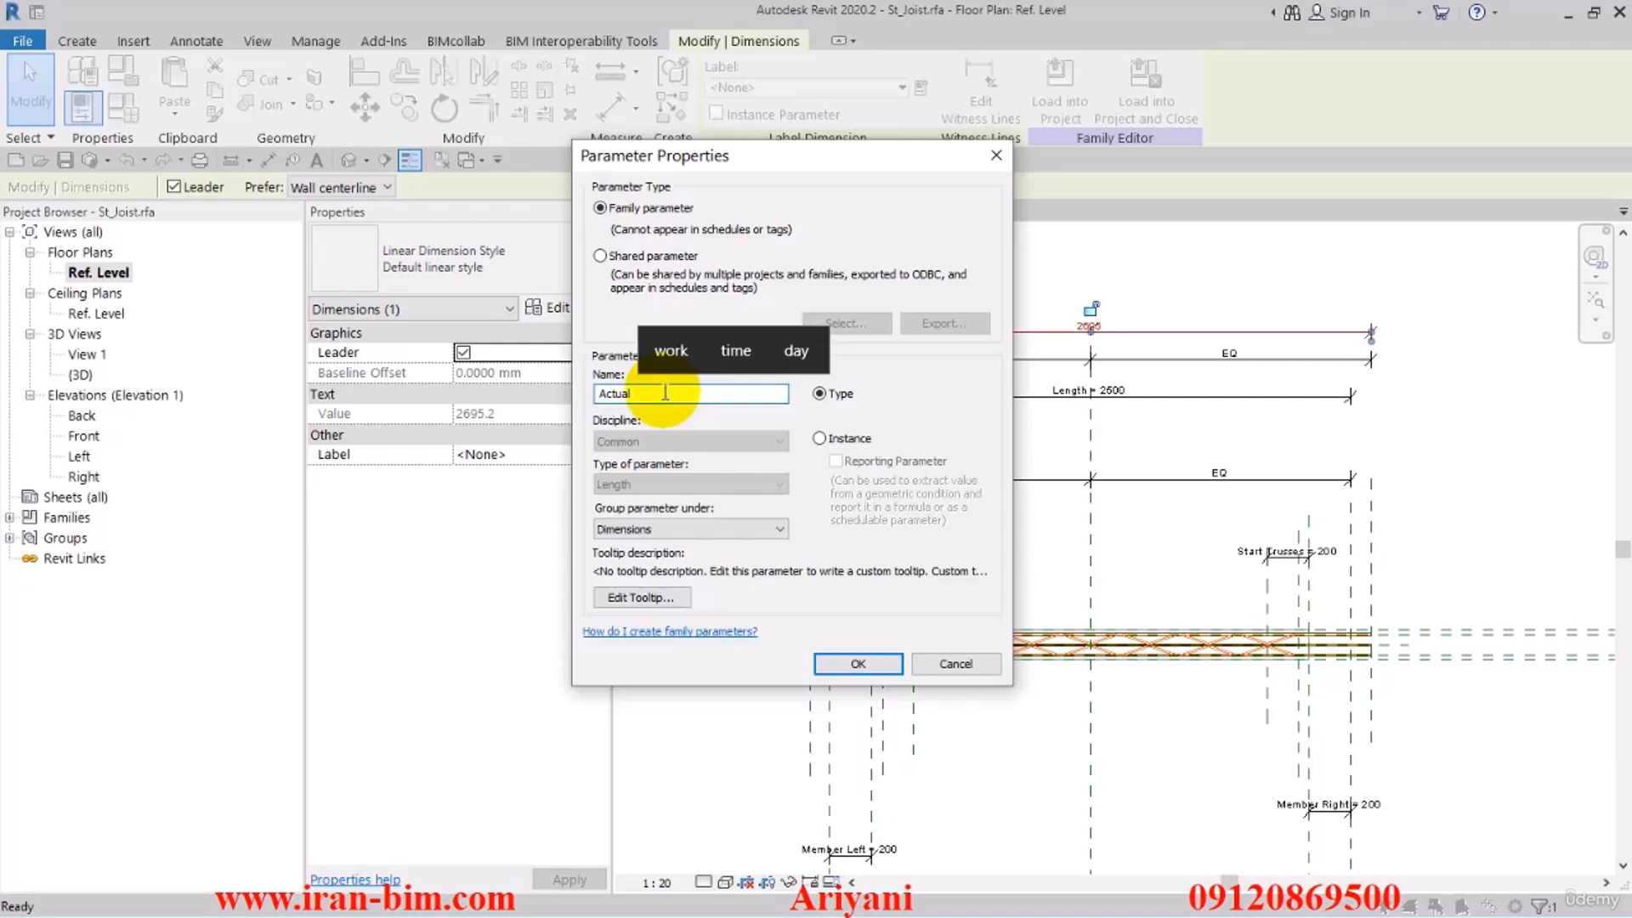
text( Len)
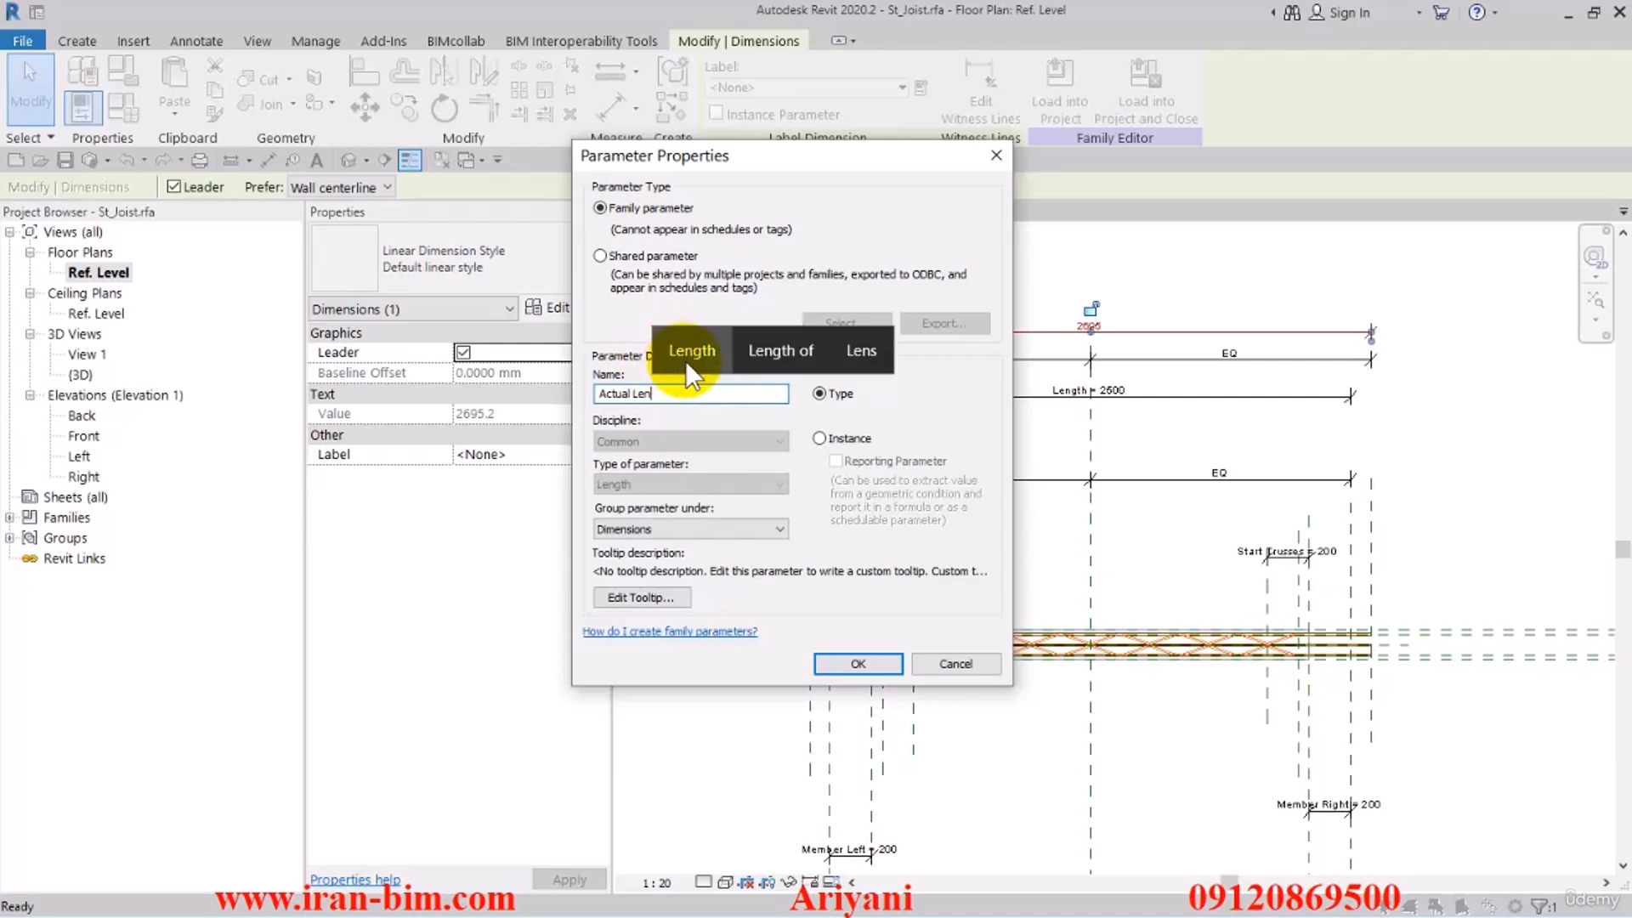
click(685, 361)
drag(733, 395, 594, 406)
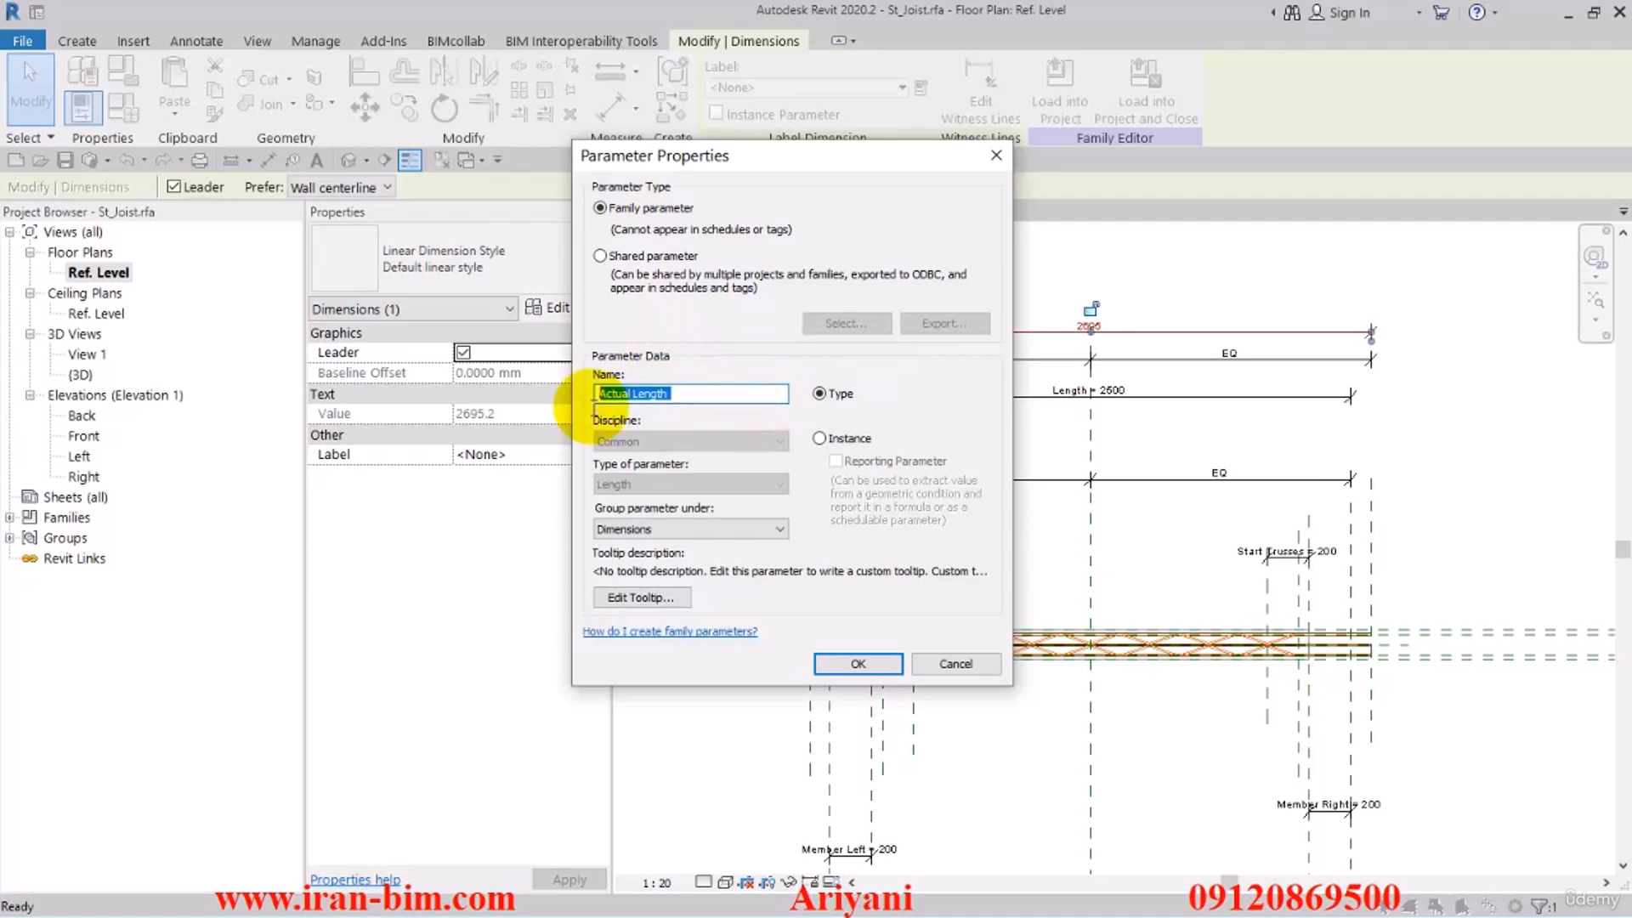
click(826, 442)
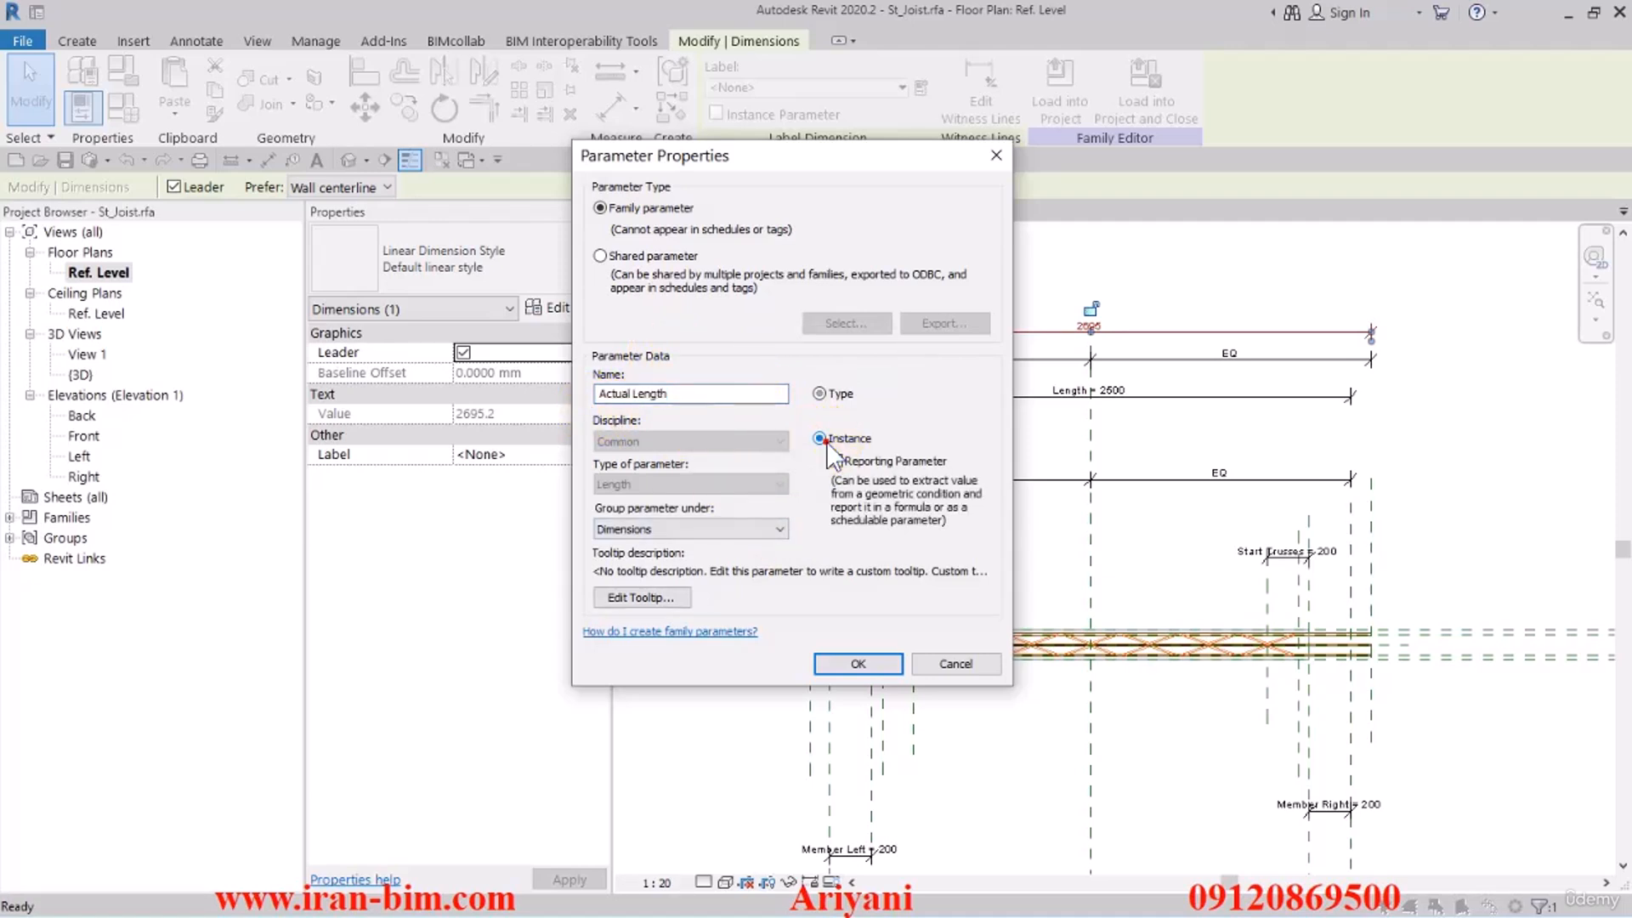
click(871, 678)
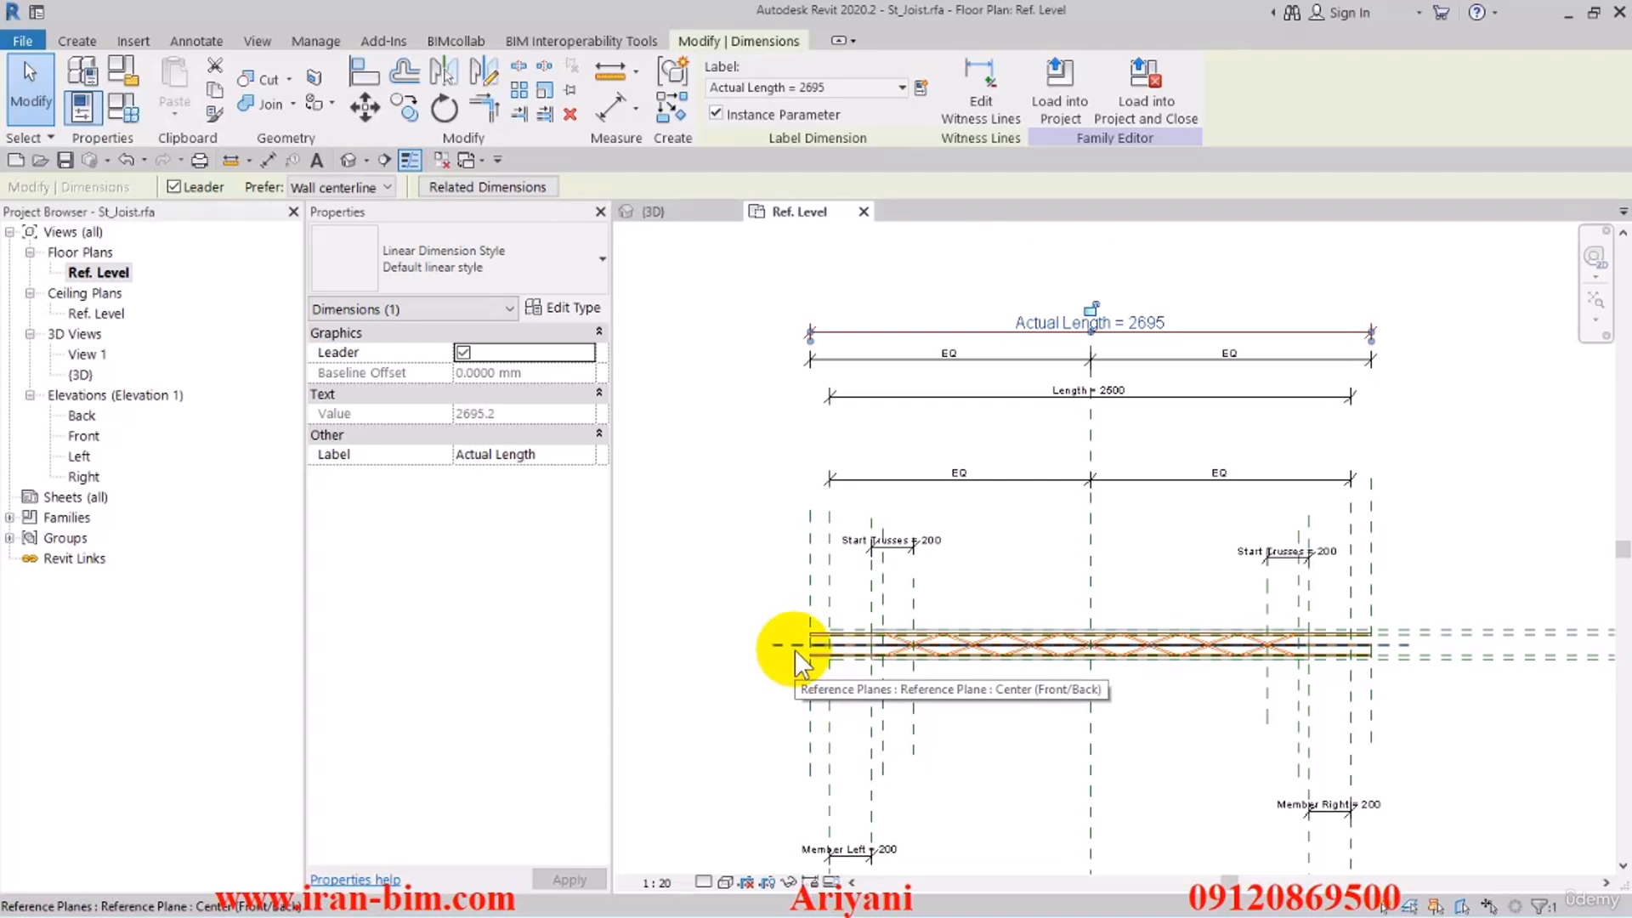
click(817, 447)
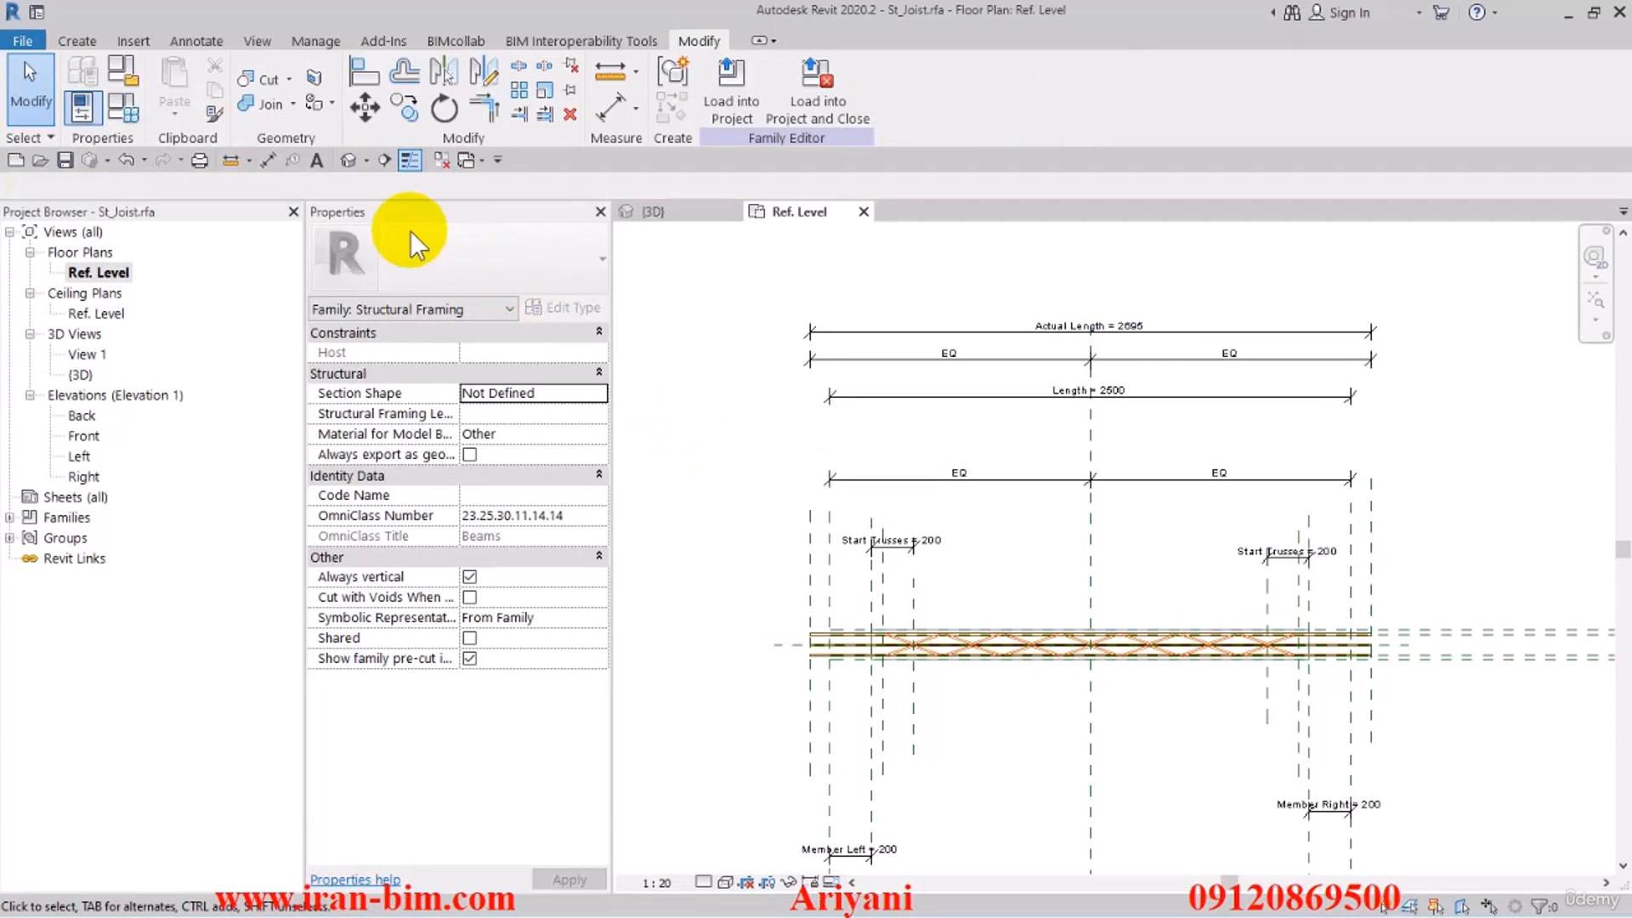
Inspect the joist's extended rebar ends in 3D, close the inactive views and return to the Ref. Level plan
click(346, 160)
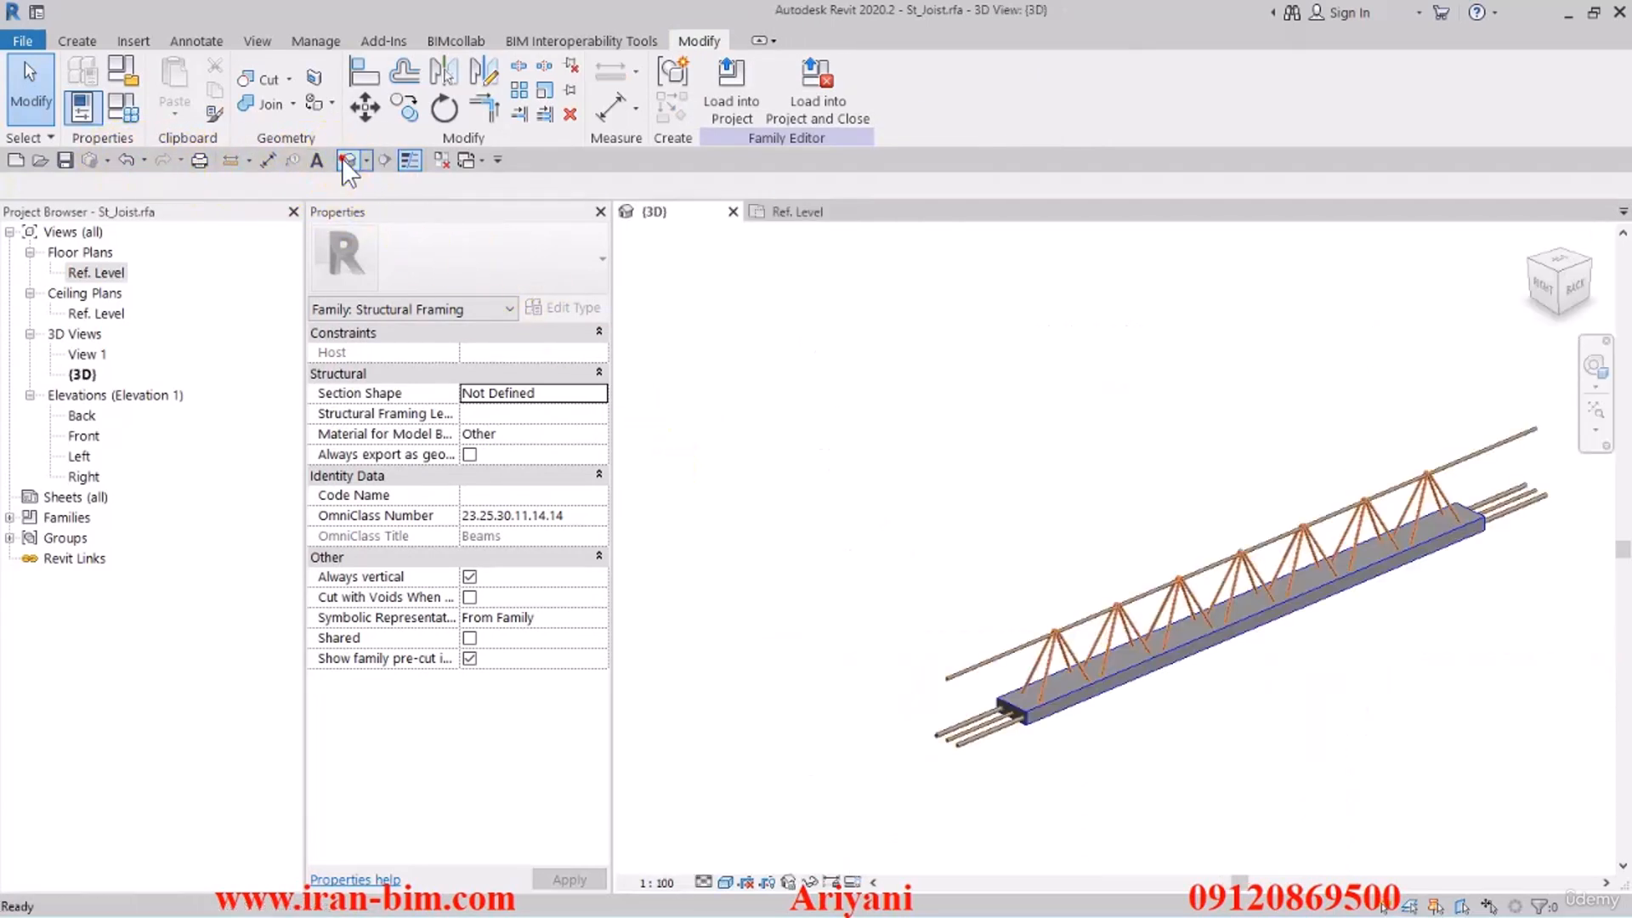
click(465, 162)
shift+middle_drag(945, 488, 832, 472)
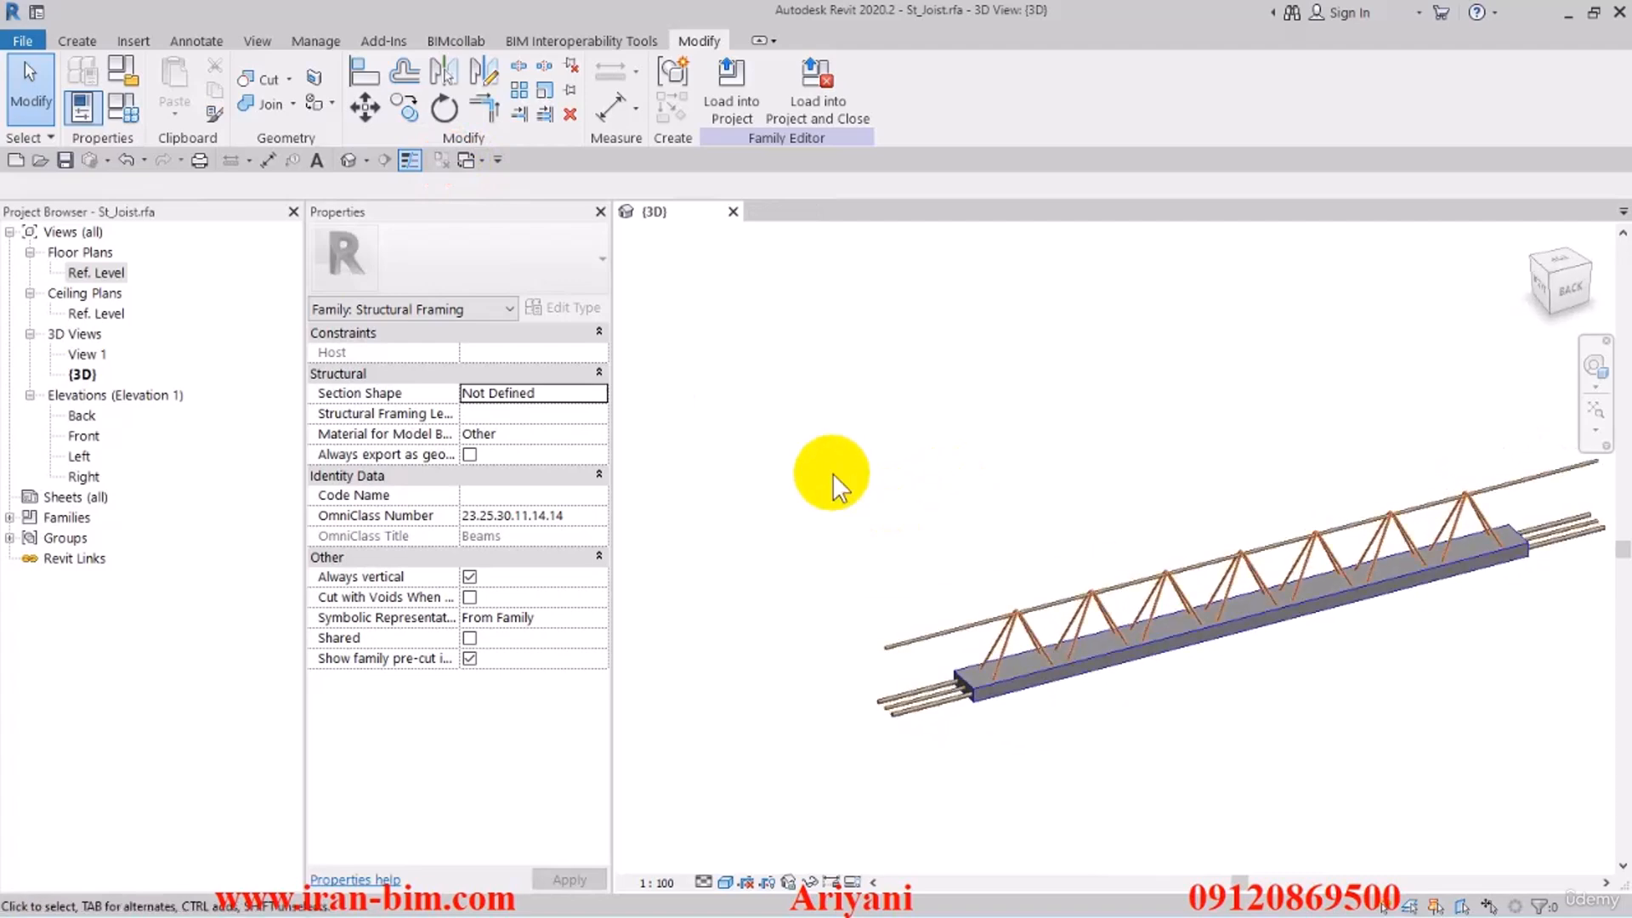
double_click(99, 273)
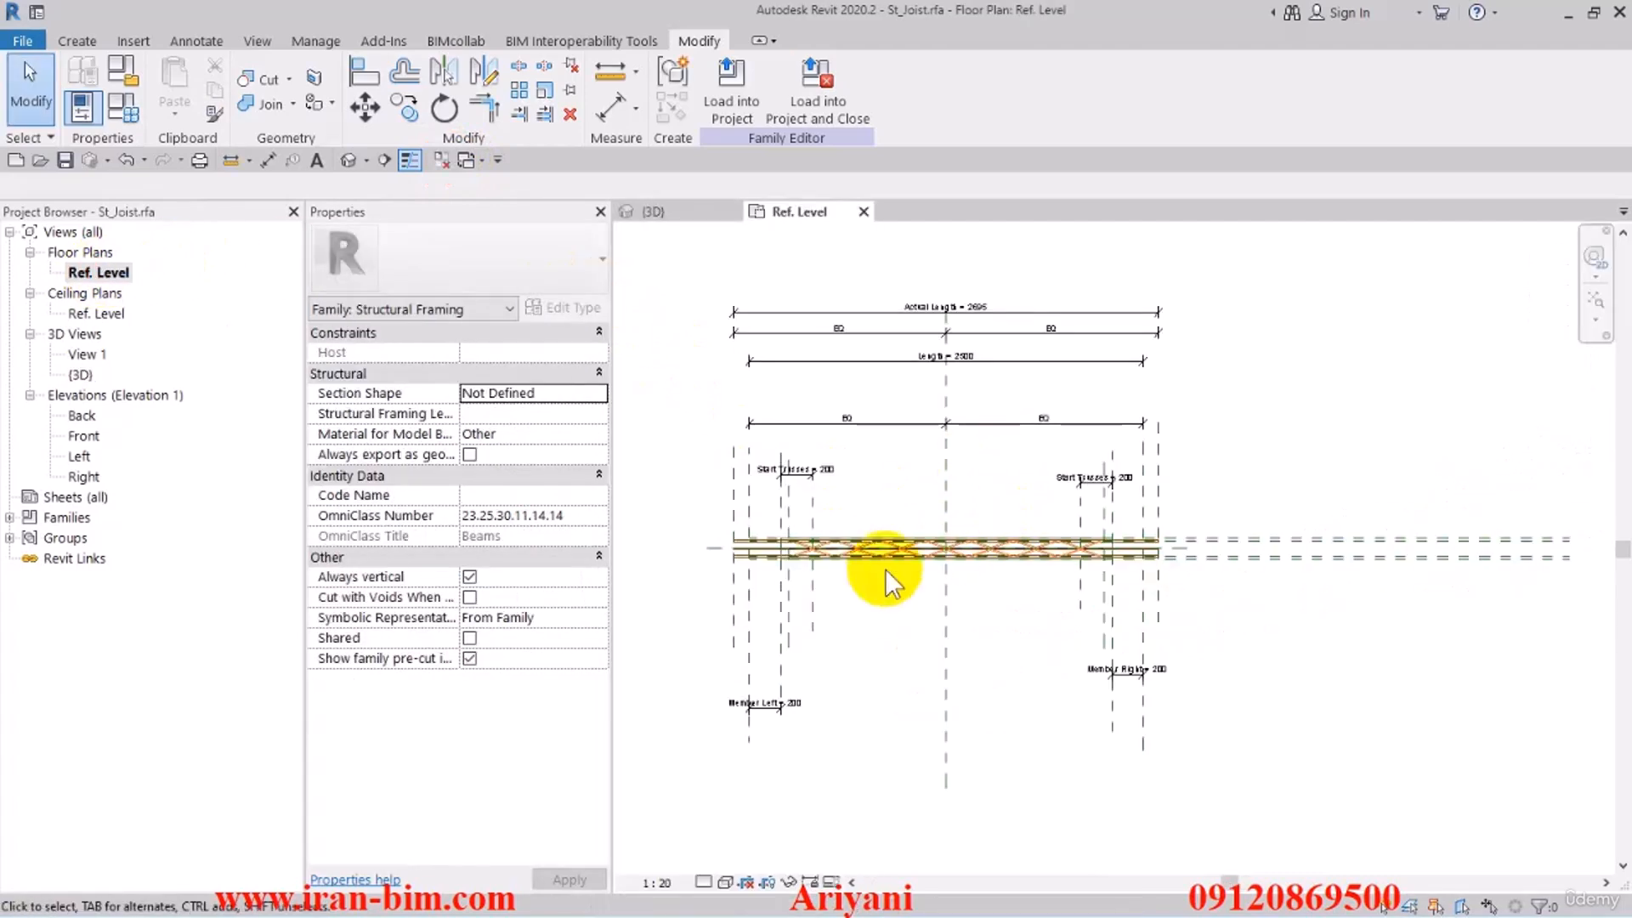
scroll(903, 553, up, 2)
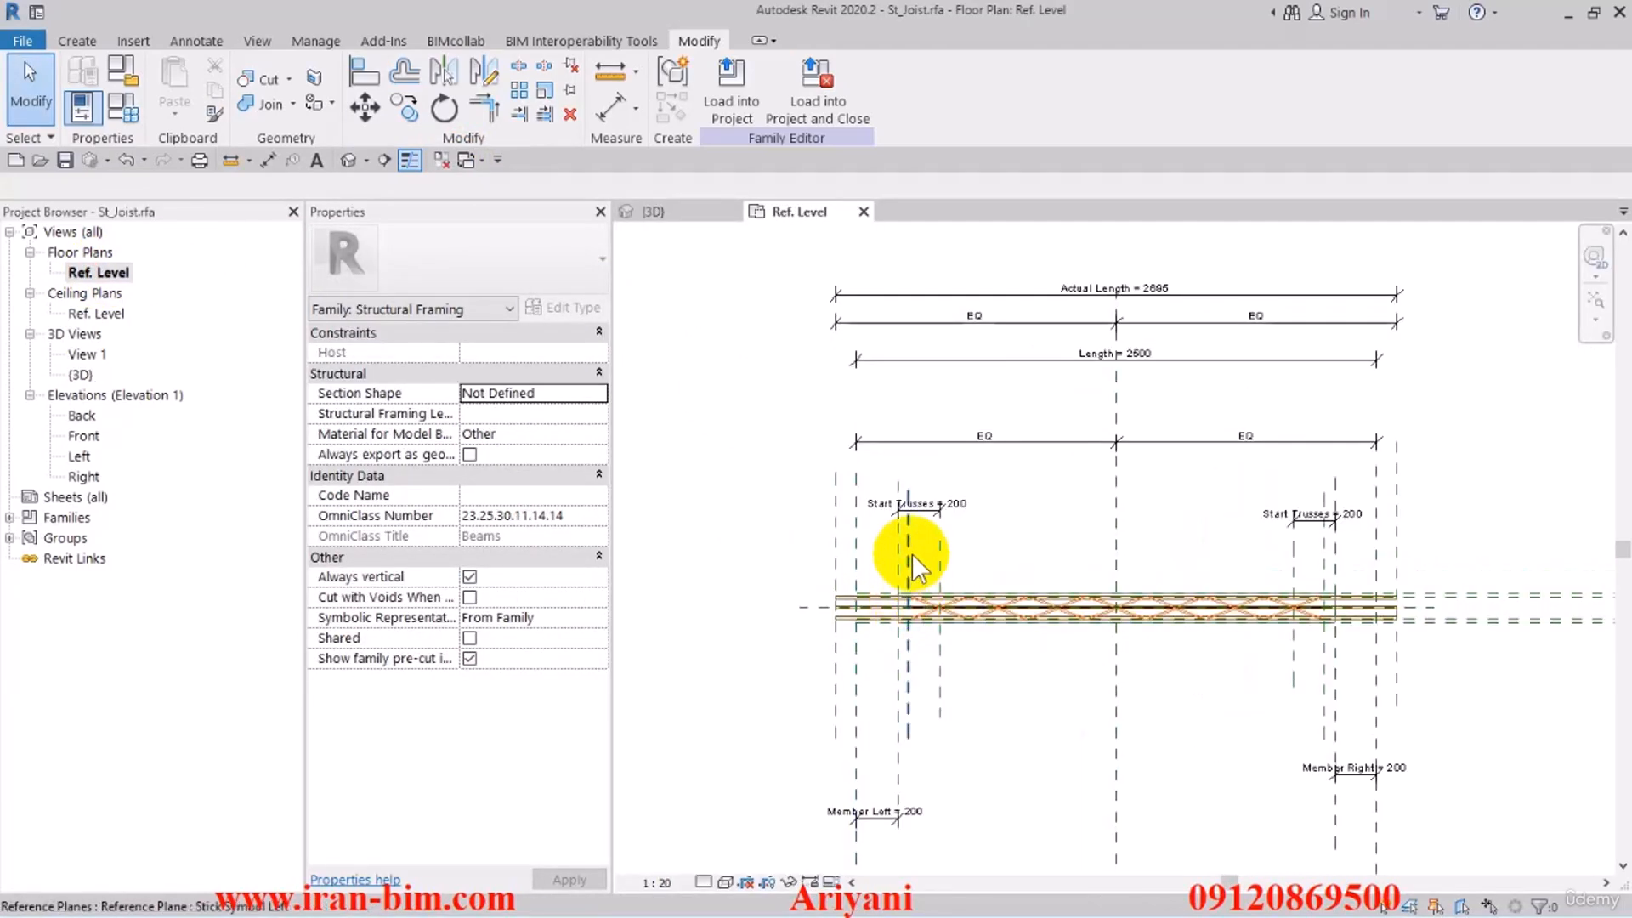
middle_drag(911, 554, 1089, 532)
Flex the joist family by setting the Length parameter to 3500
click(126, 108)
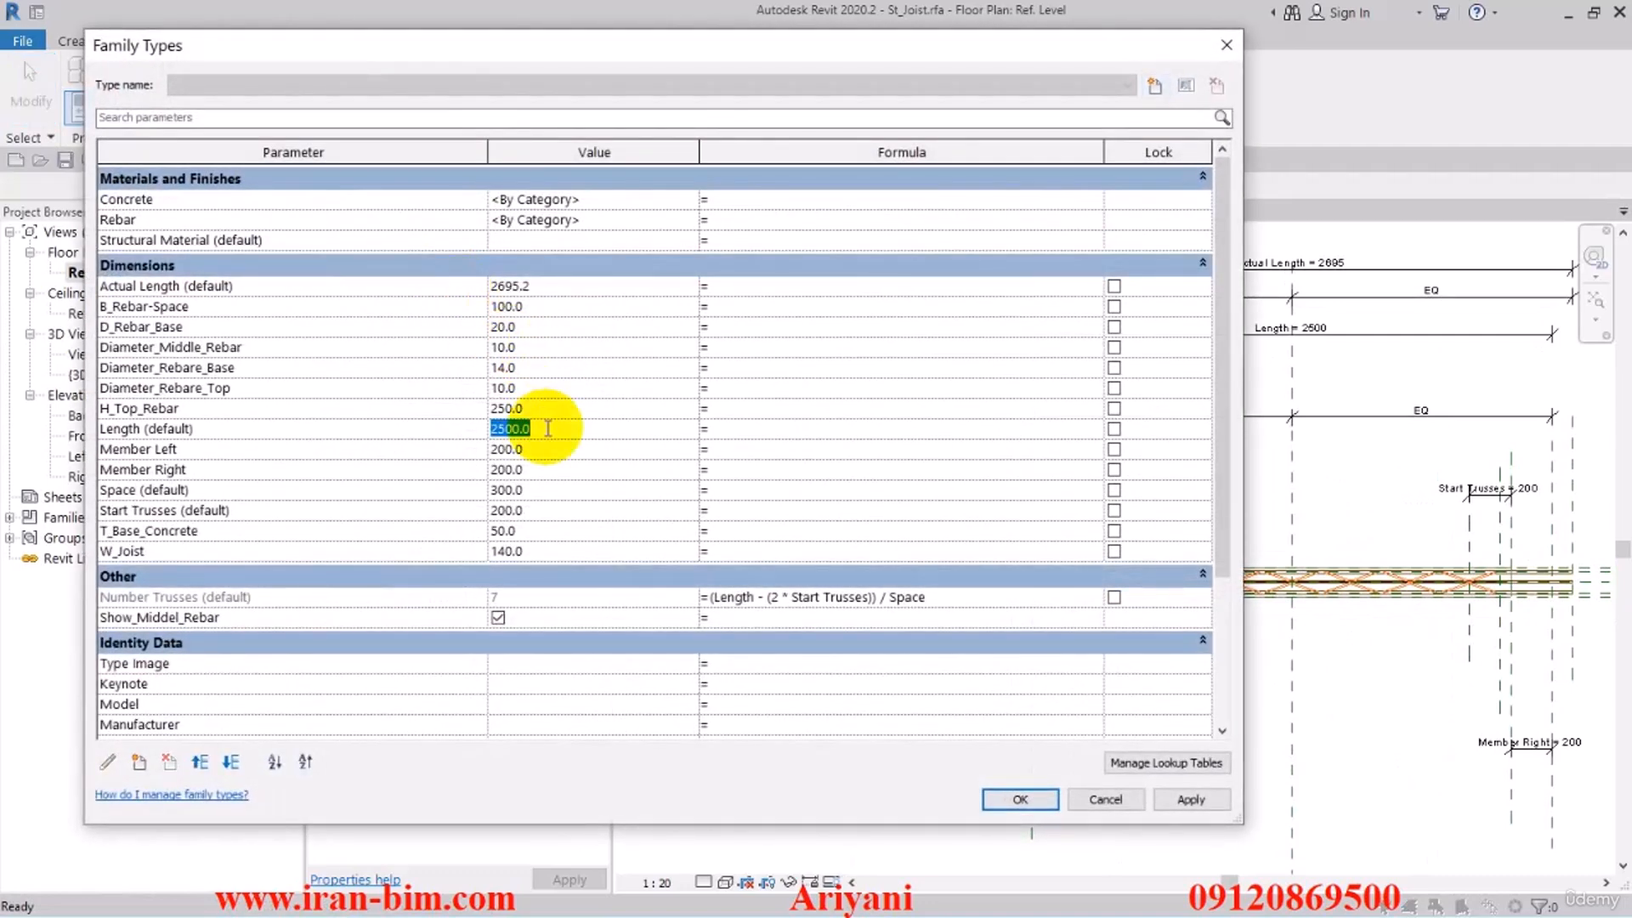
text(3500)
click(1020, 800)
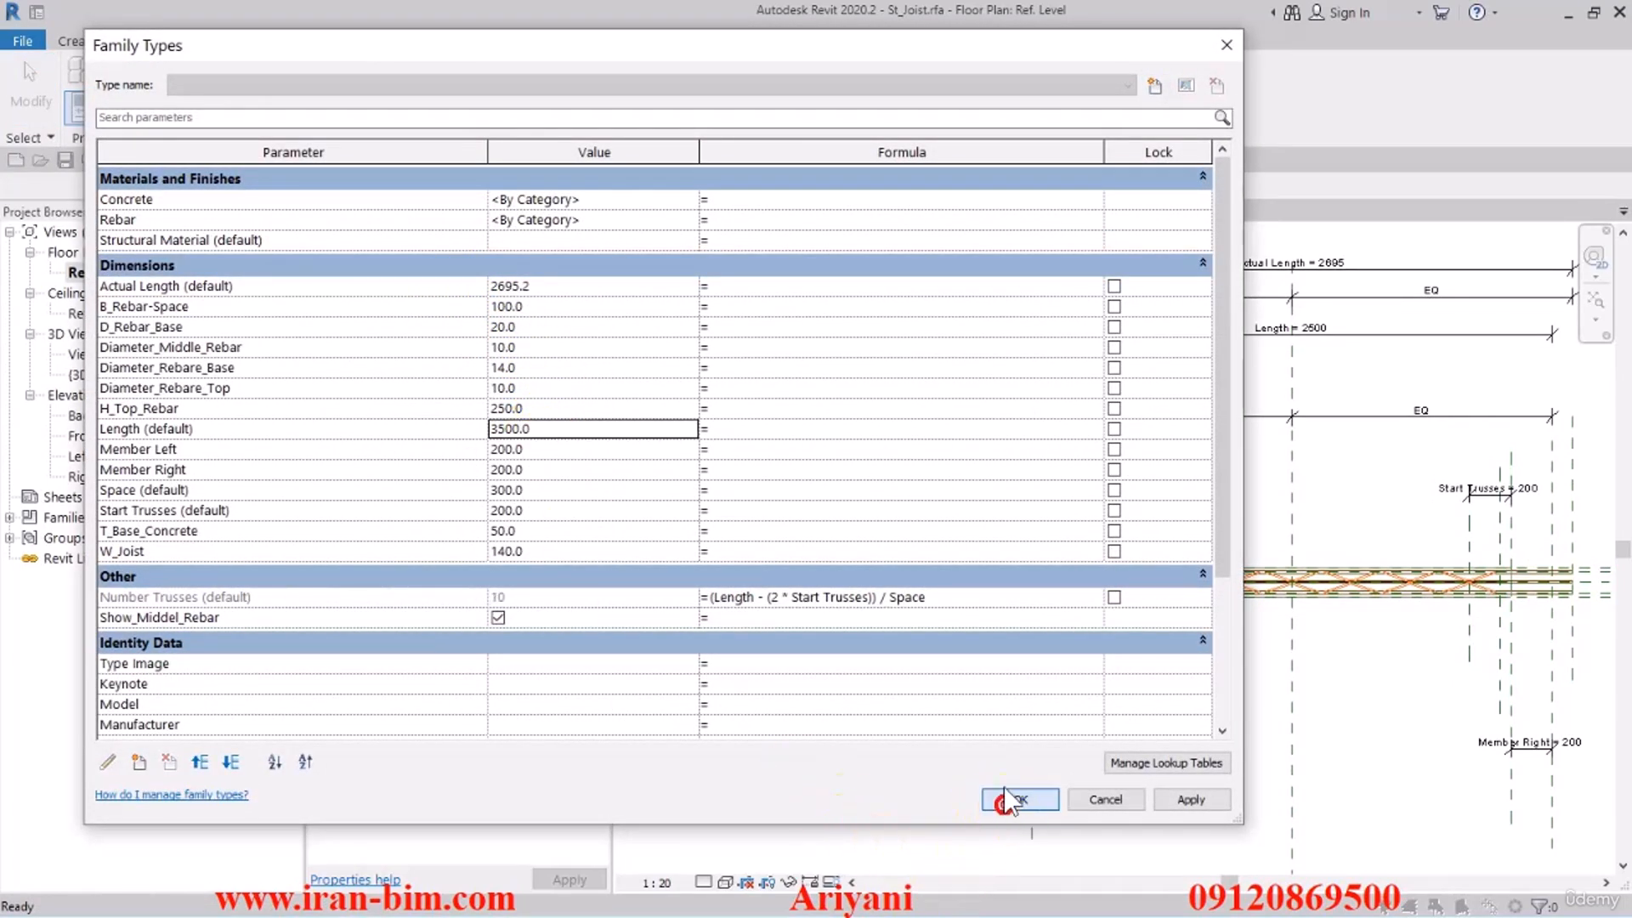
middle_drag(1067, 670, 900, 659)
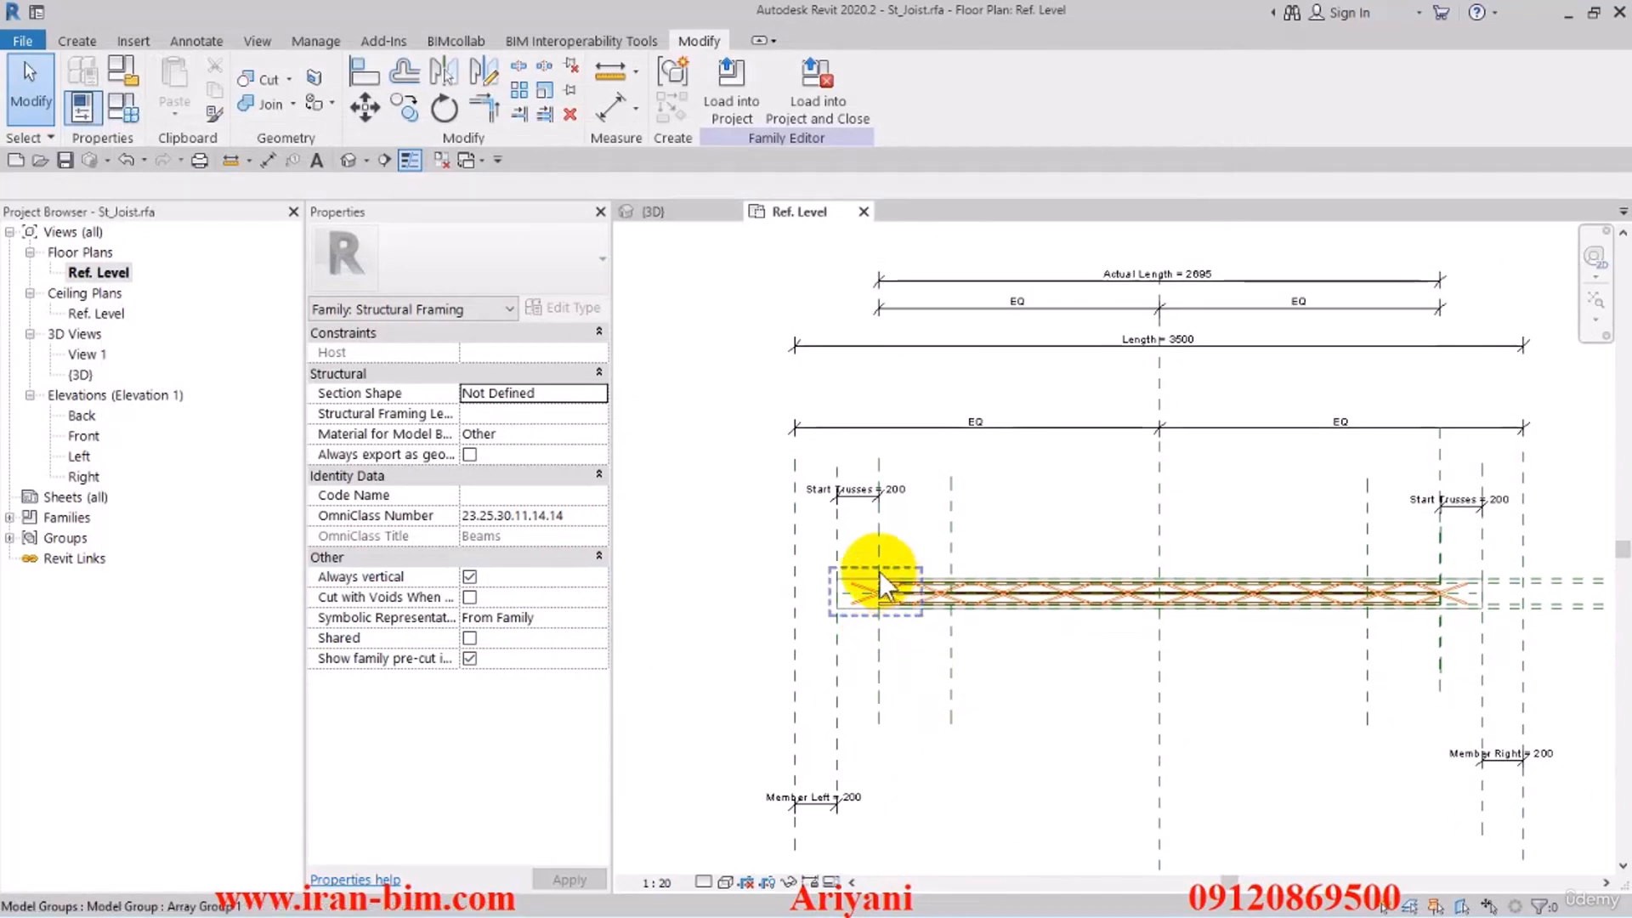
Check the rebar extrusion's ends in the 3D and plan views and undo the Length change
click(349, 161)
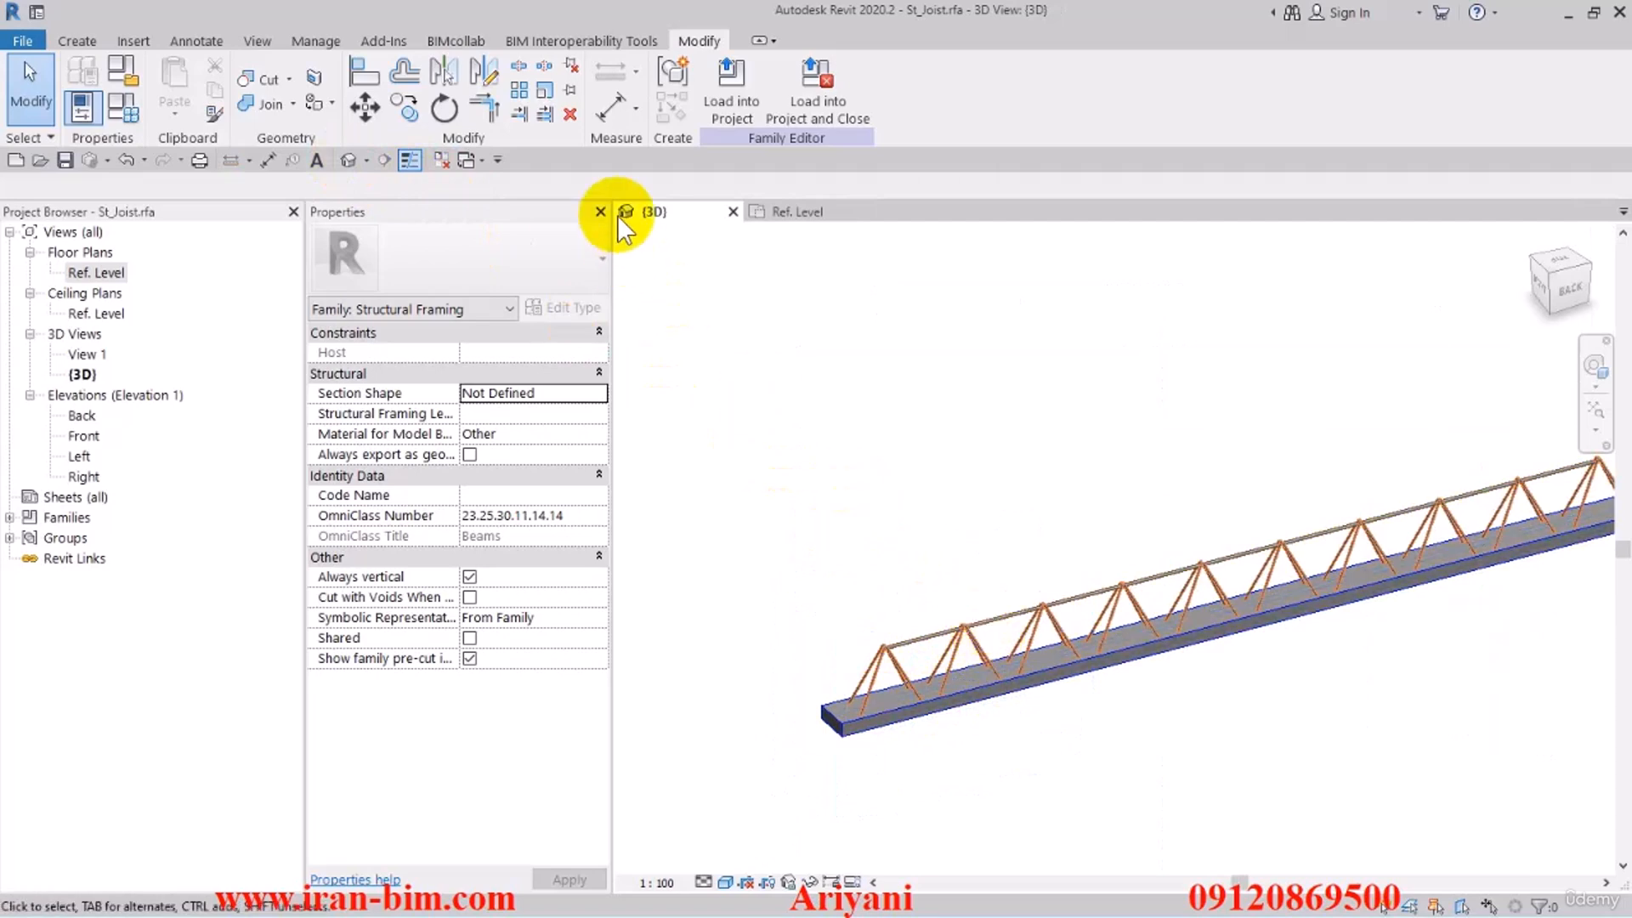
click(821, 213)
scroll(906, 593, up, 3)
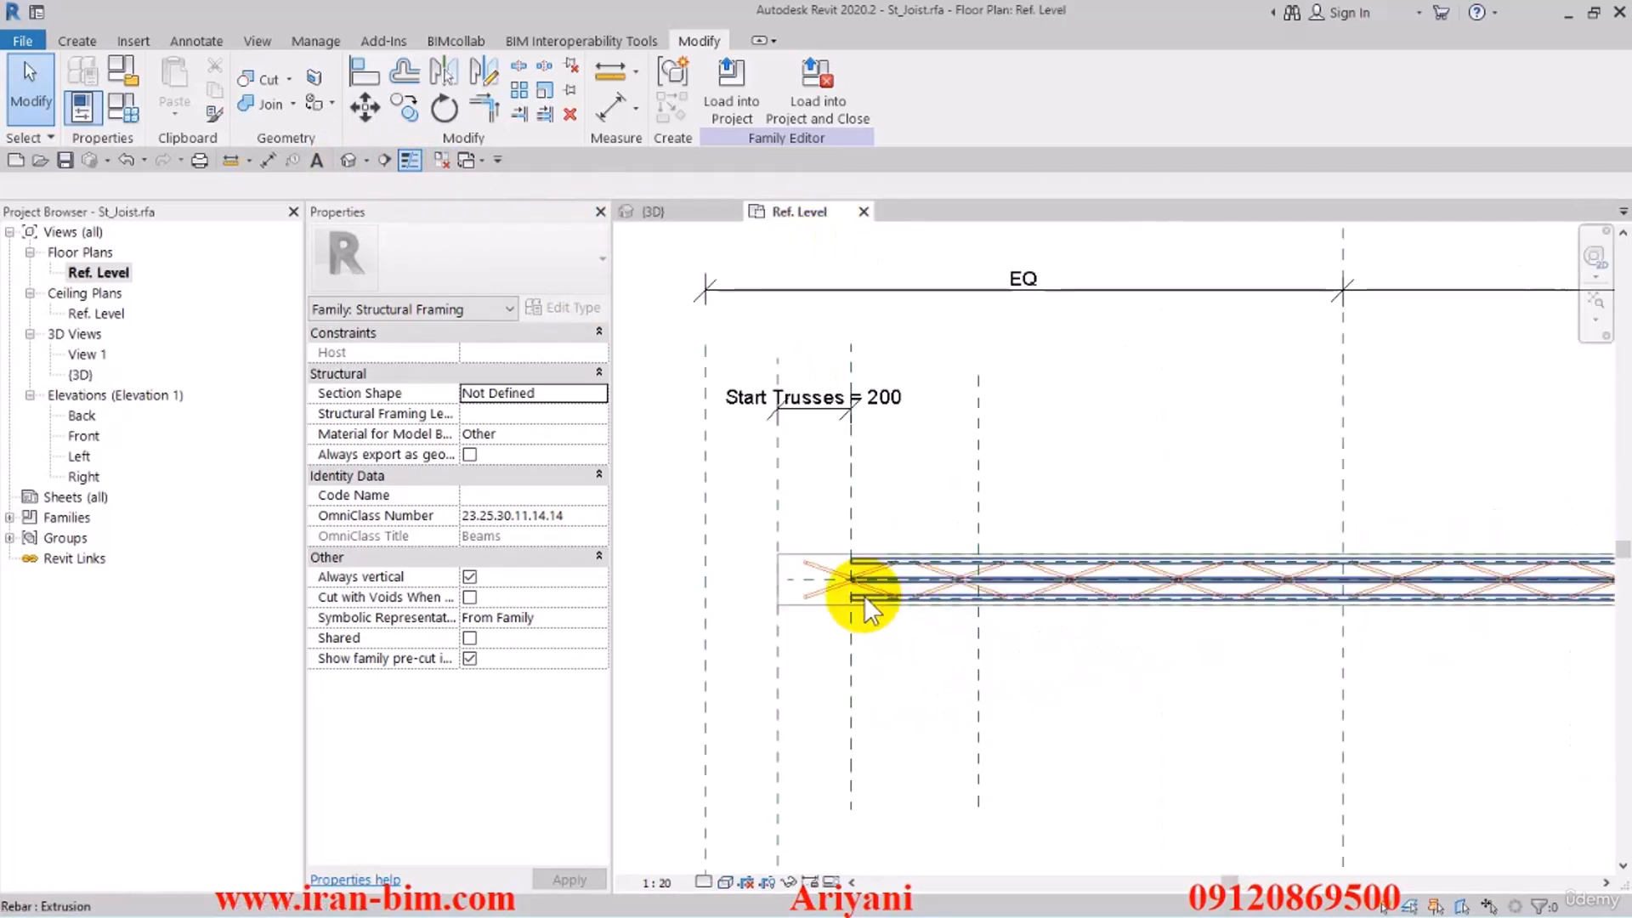
click(876, 599)
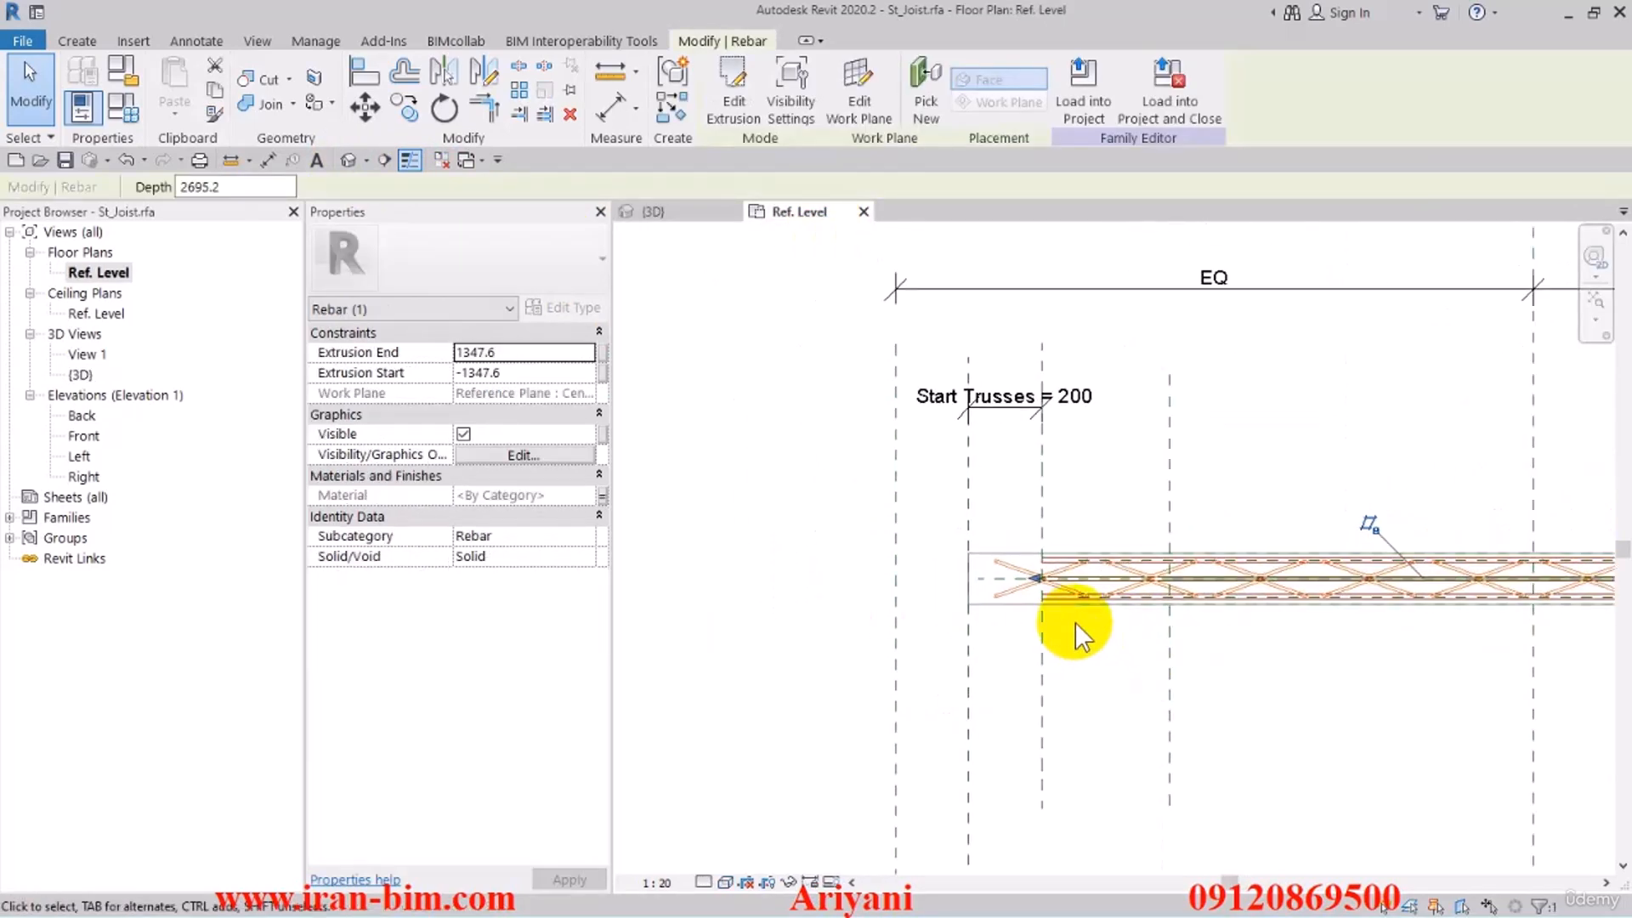
scroll(1052, 665, down, 4)
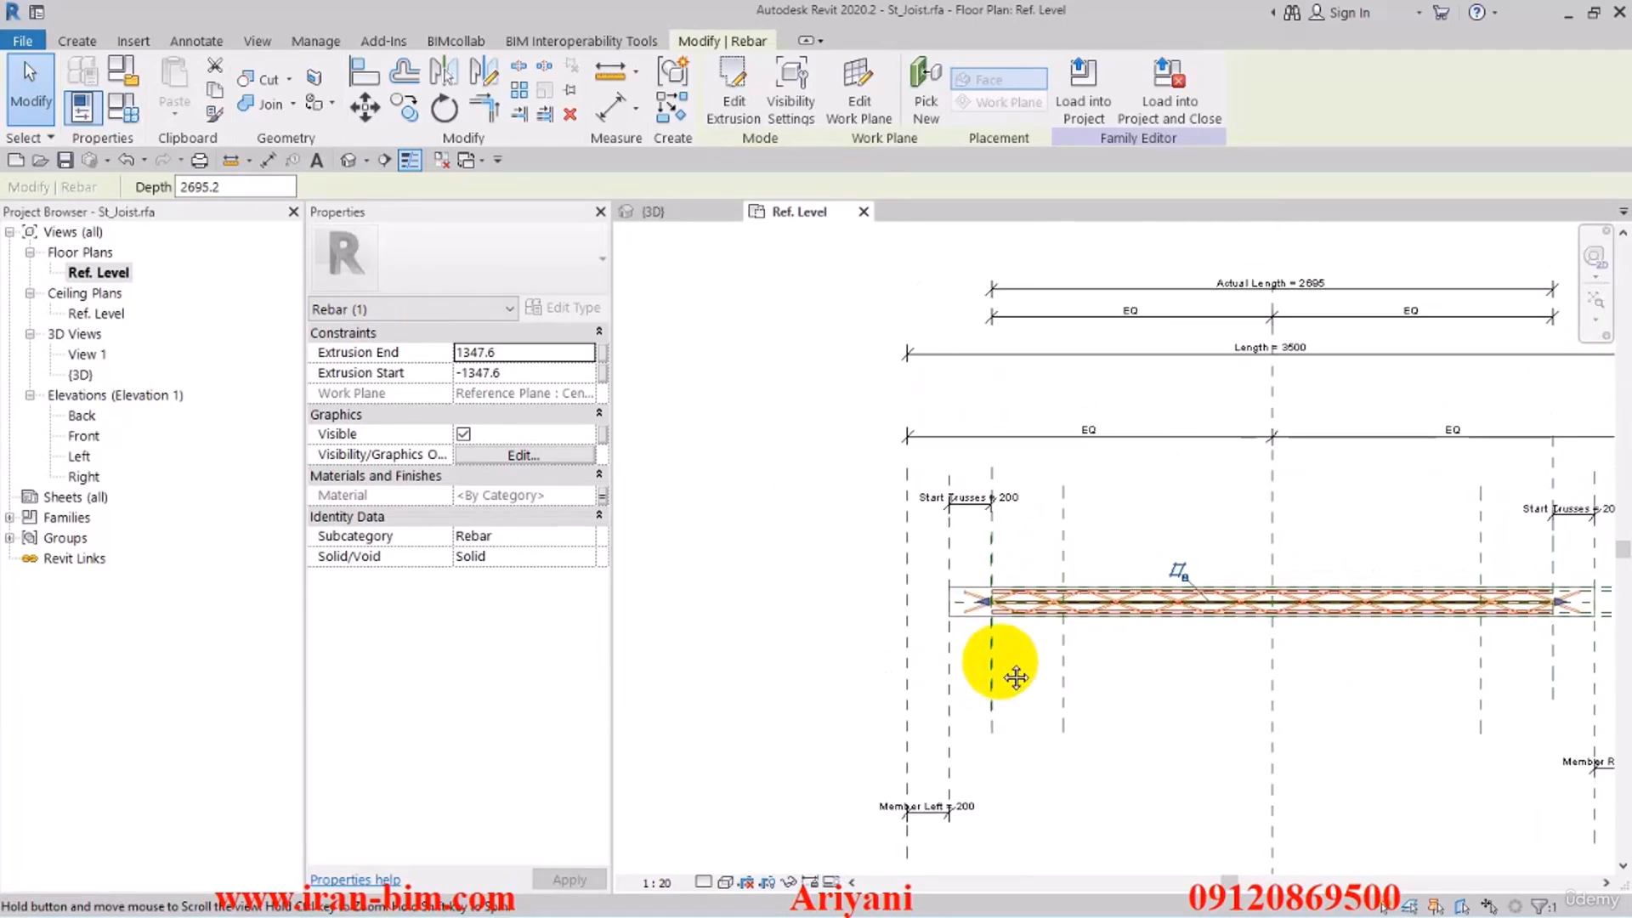
middle_drag(1009, 667, 946, 692)
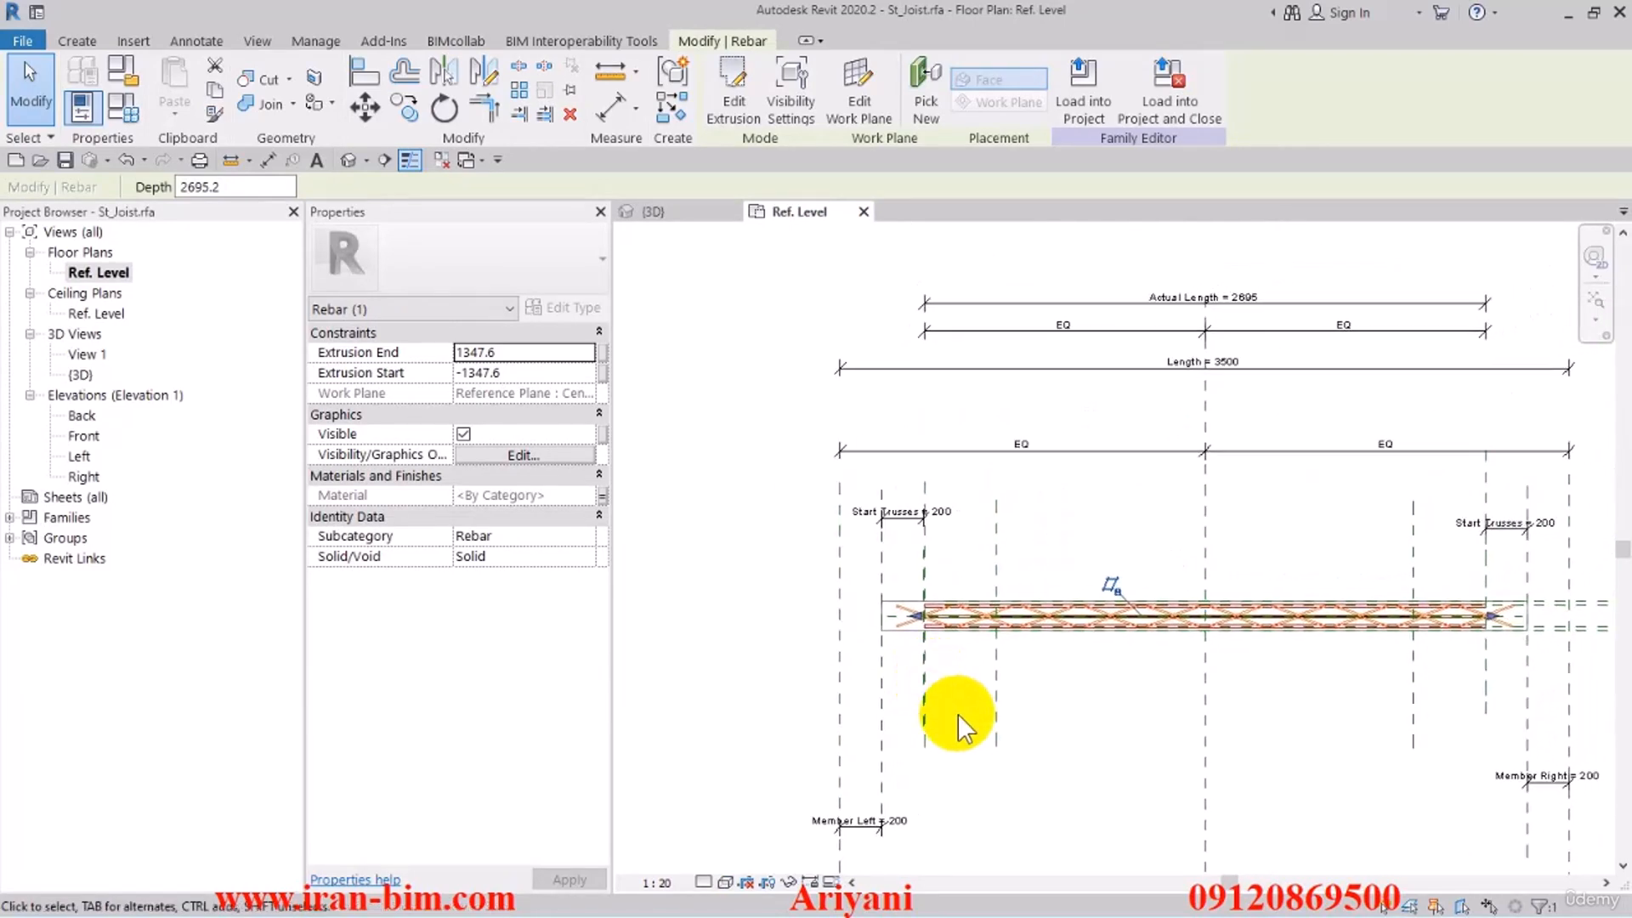
key(ctrl+z)
middle_drag(927, 602, 772, 622)
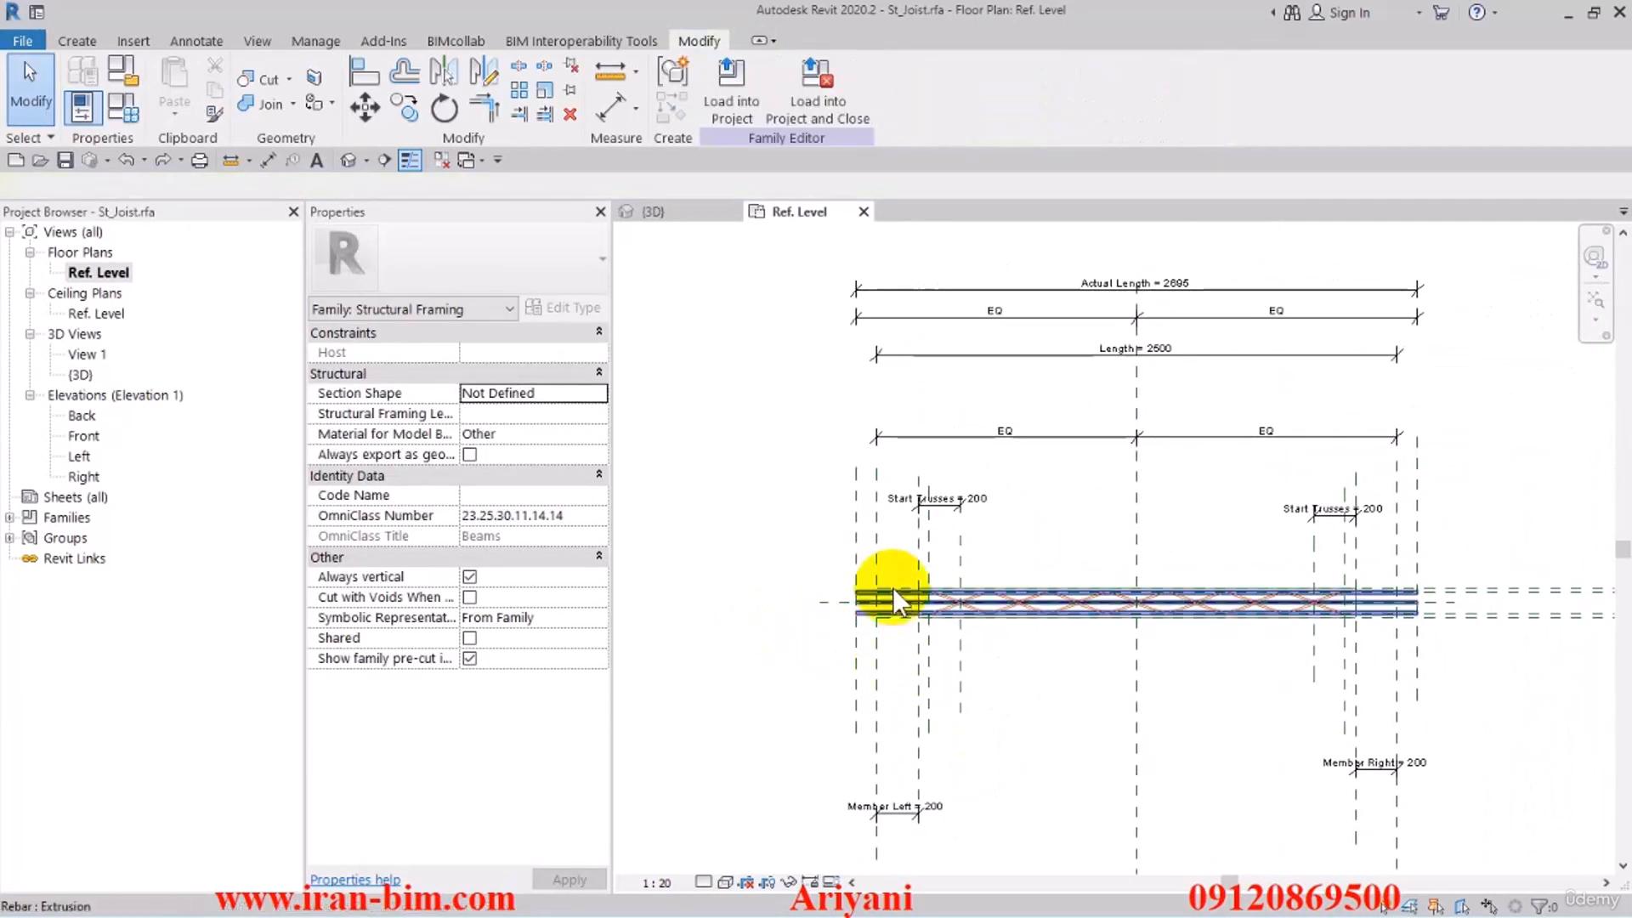
click(903, 290)
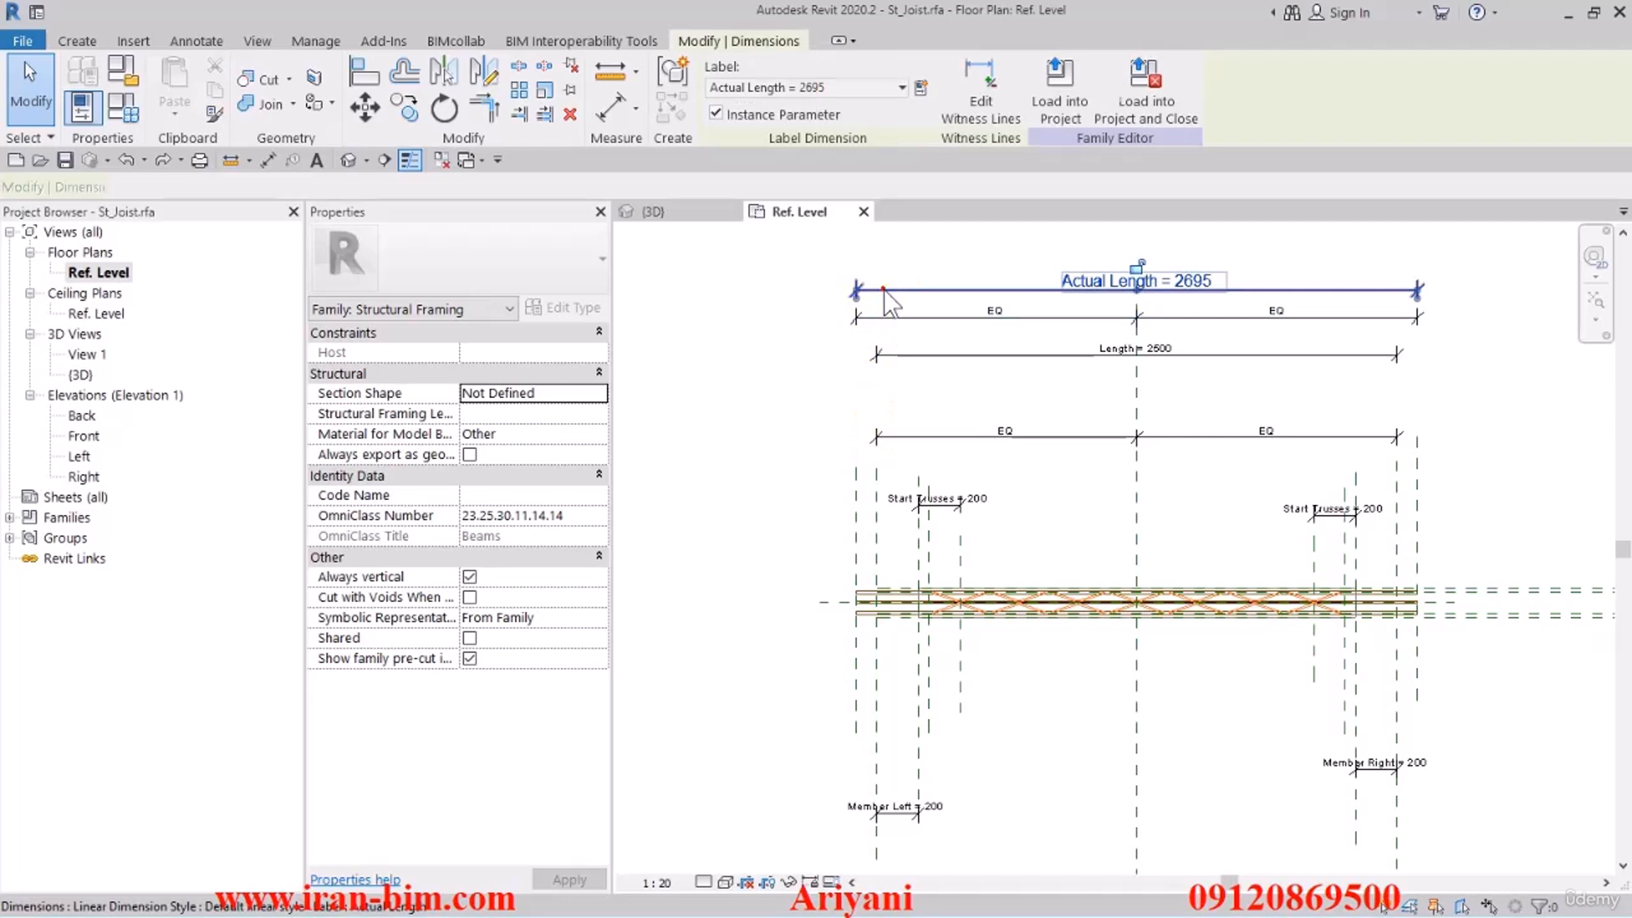
click(783, 404)
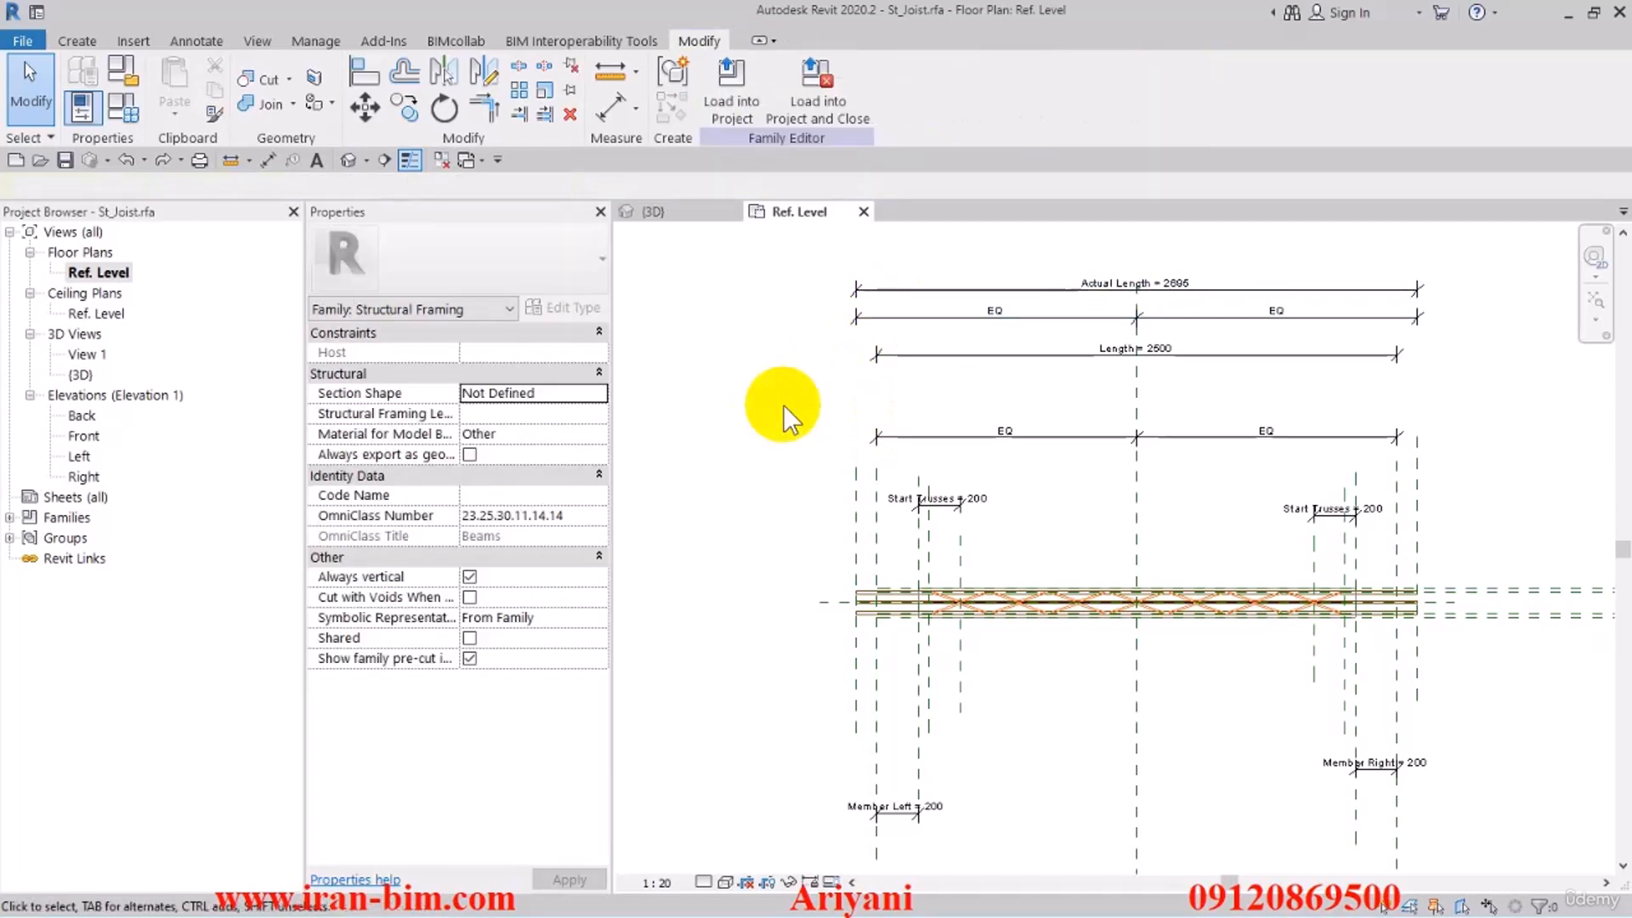
Edit the Member Left dimension's witness lines so that it measures from the outer left reference plane
scroll(830, 601, up, 2)
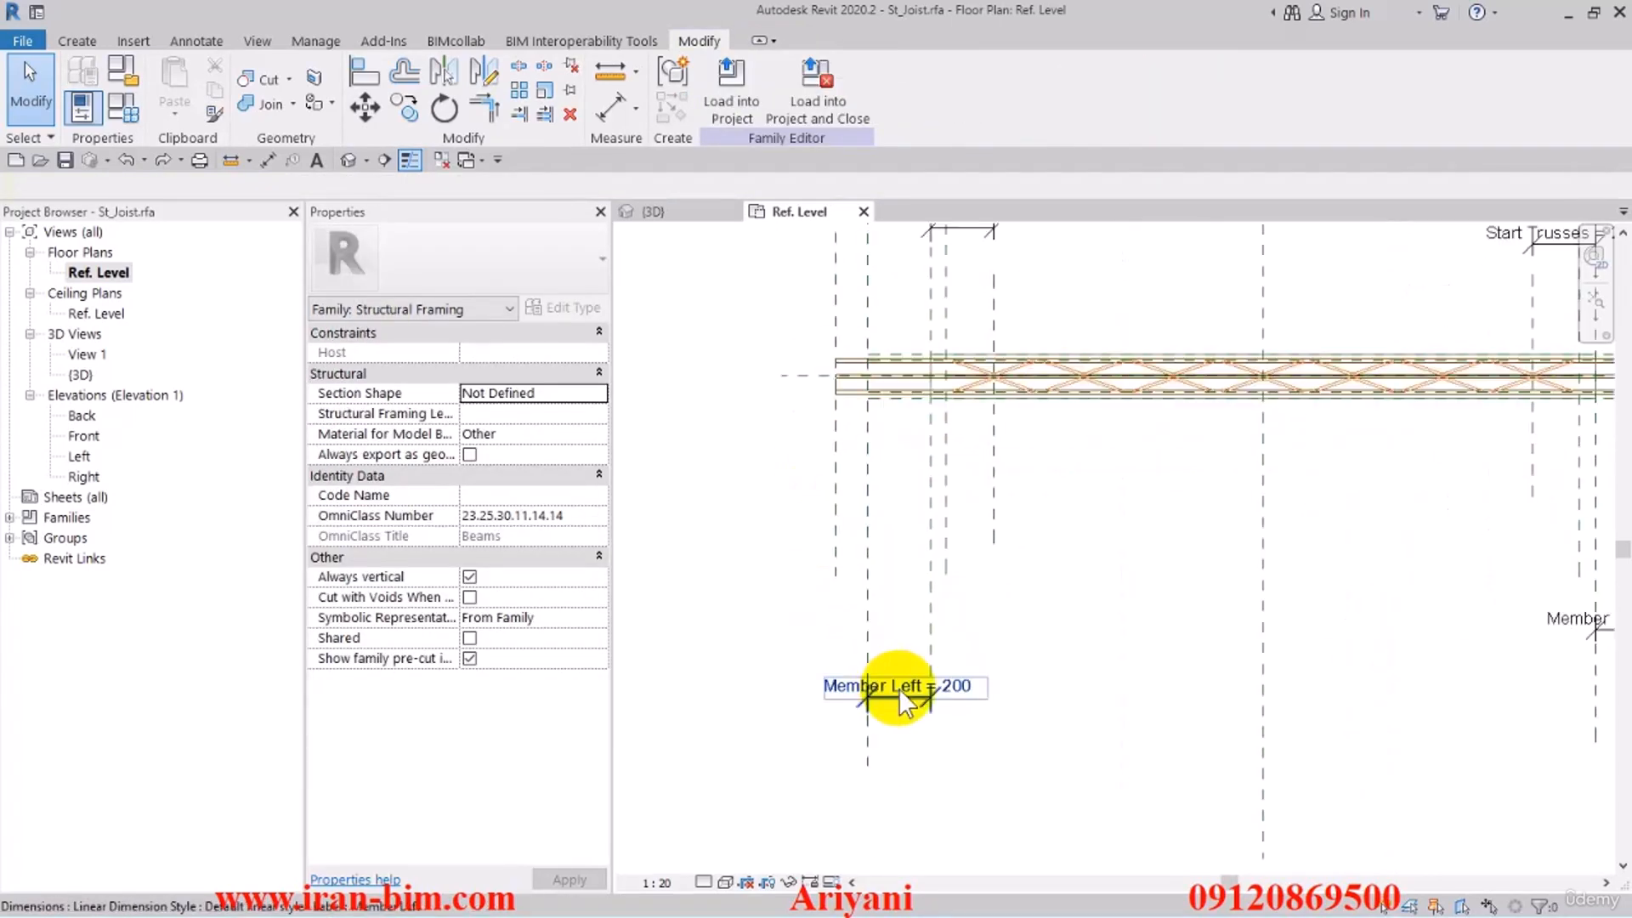
click(889, 686)
click(867, 562)
click(889, 731)
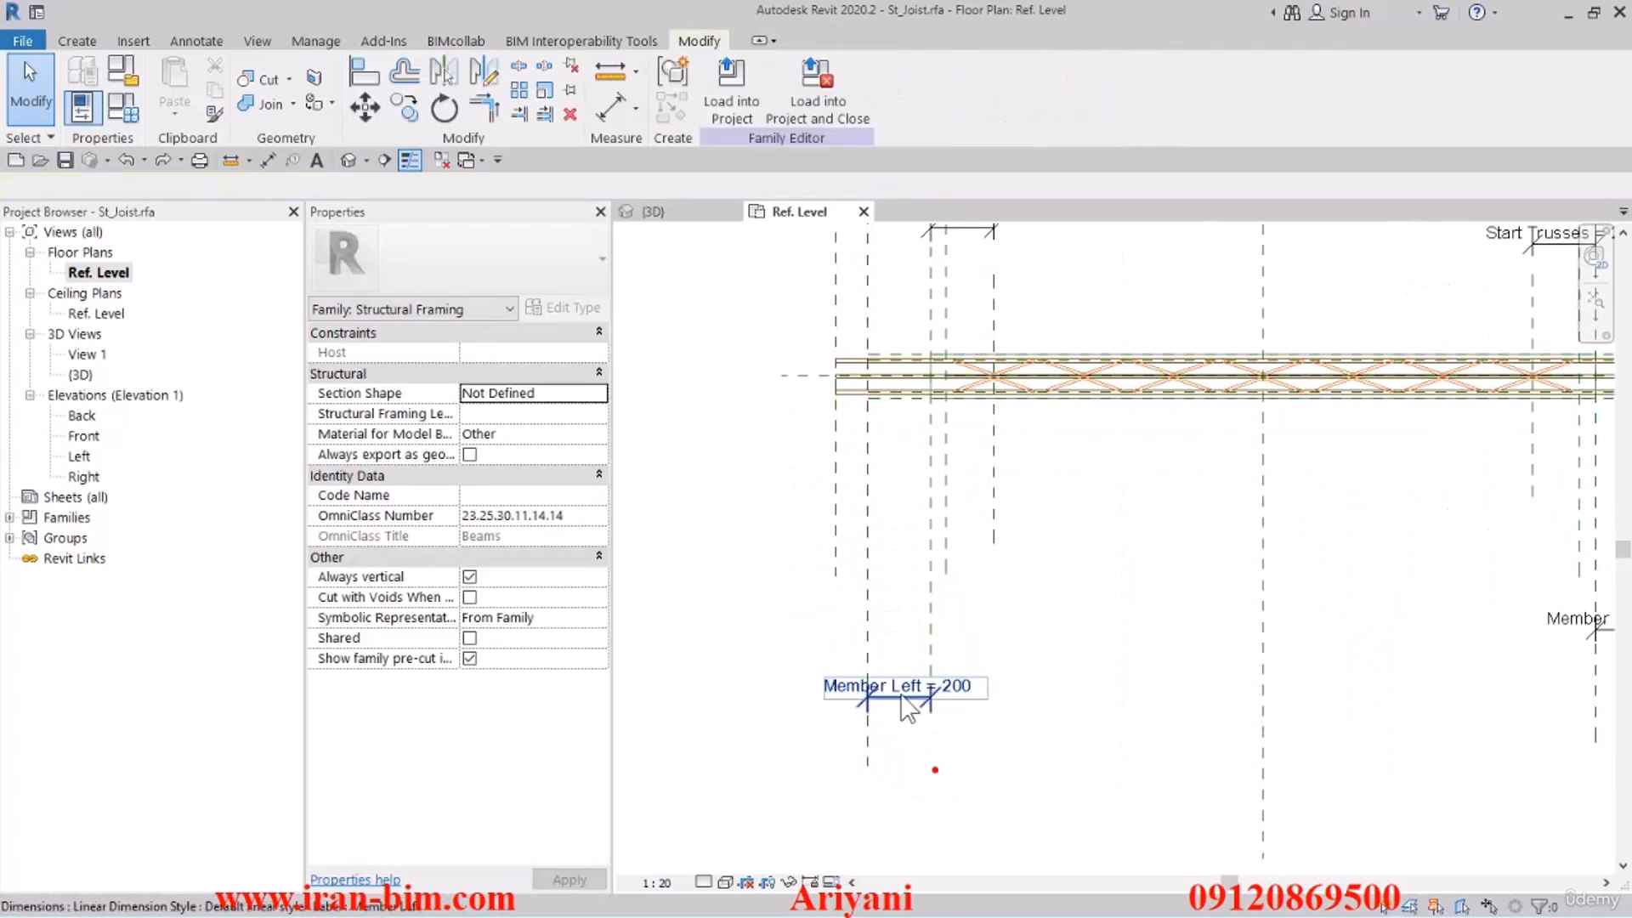
click(905, 699)
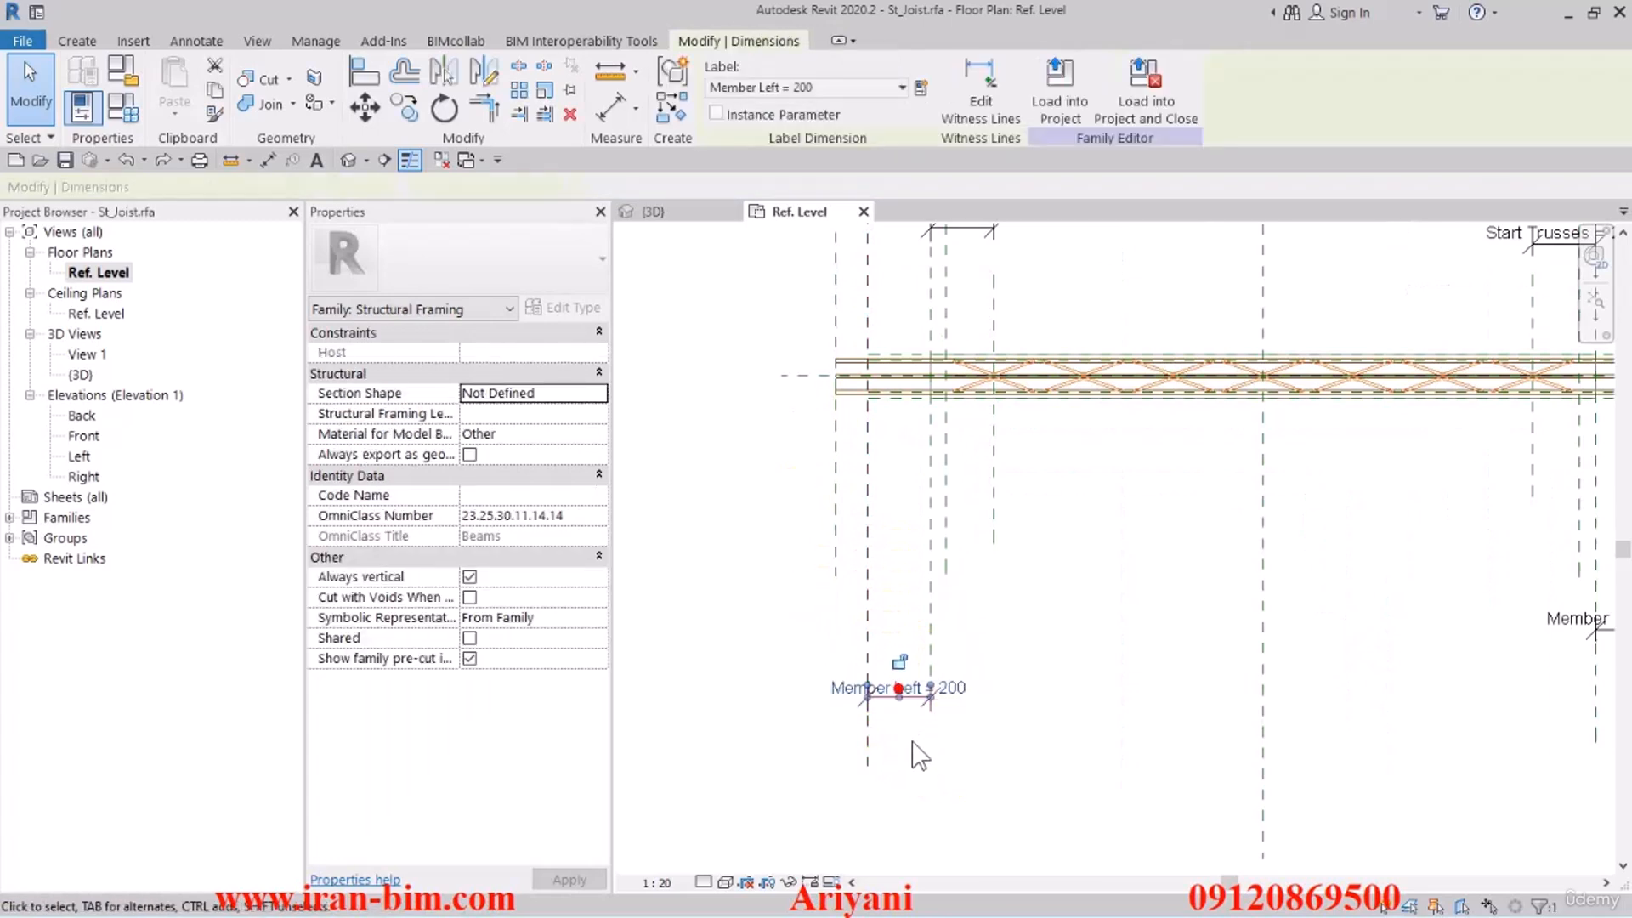
click(974, 85)
click(776, 712)
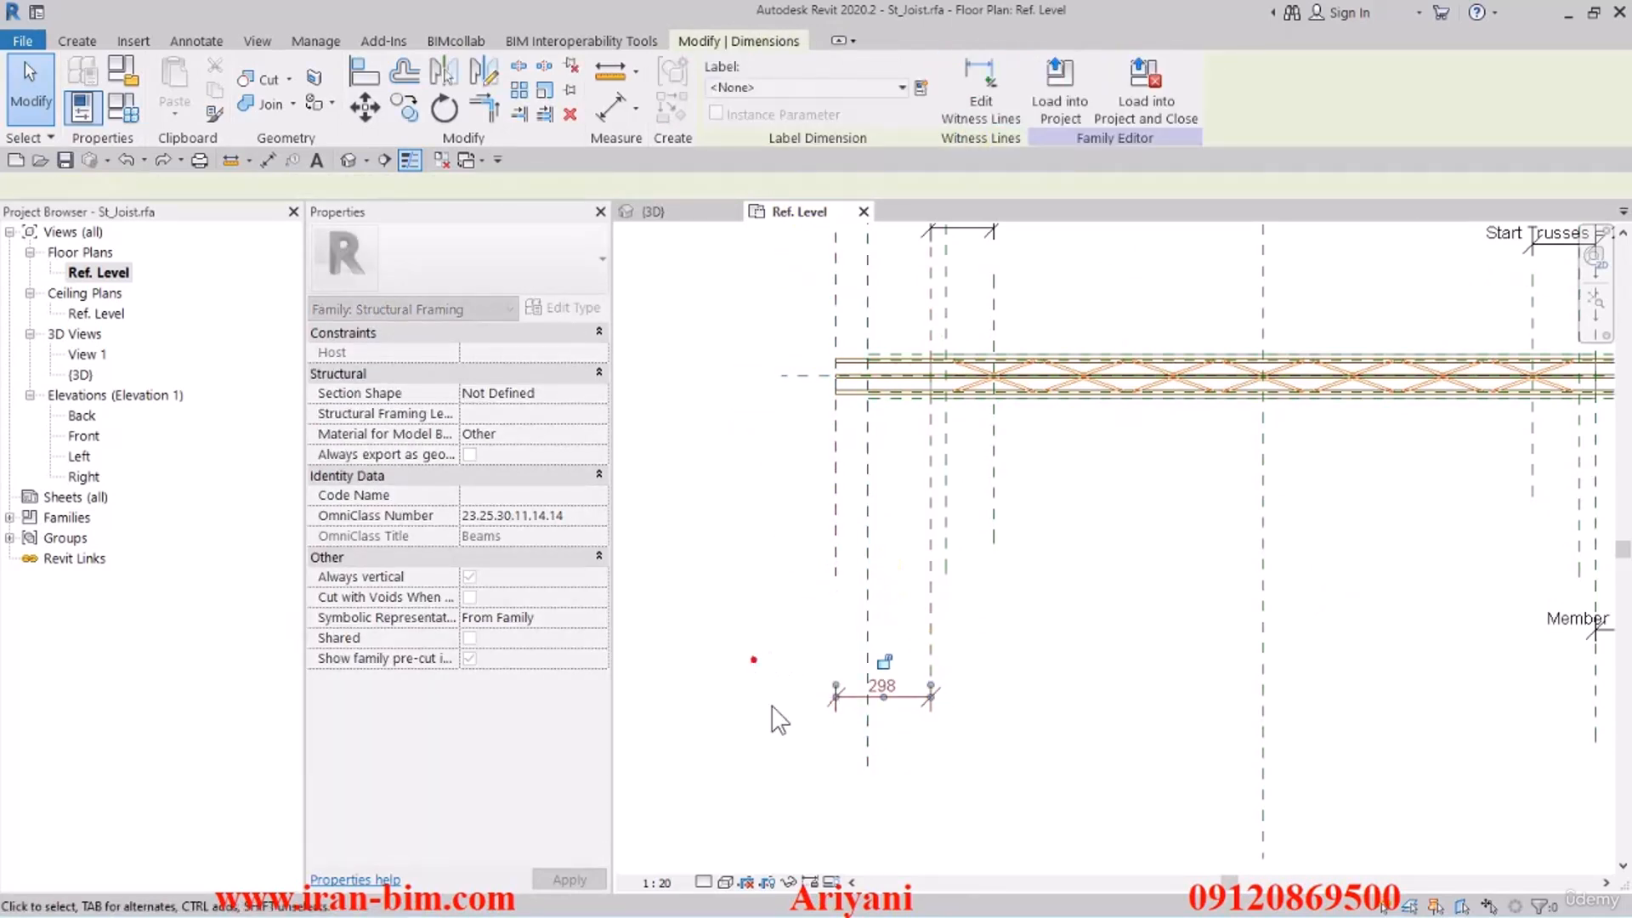
Label the outer-left reference plane dimension with the Member Left parameter
click(818, 91)
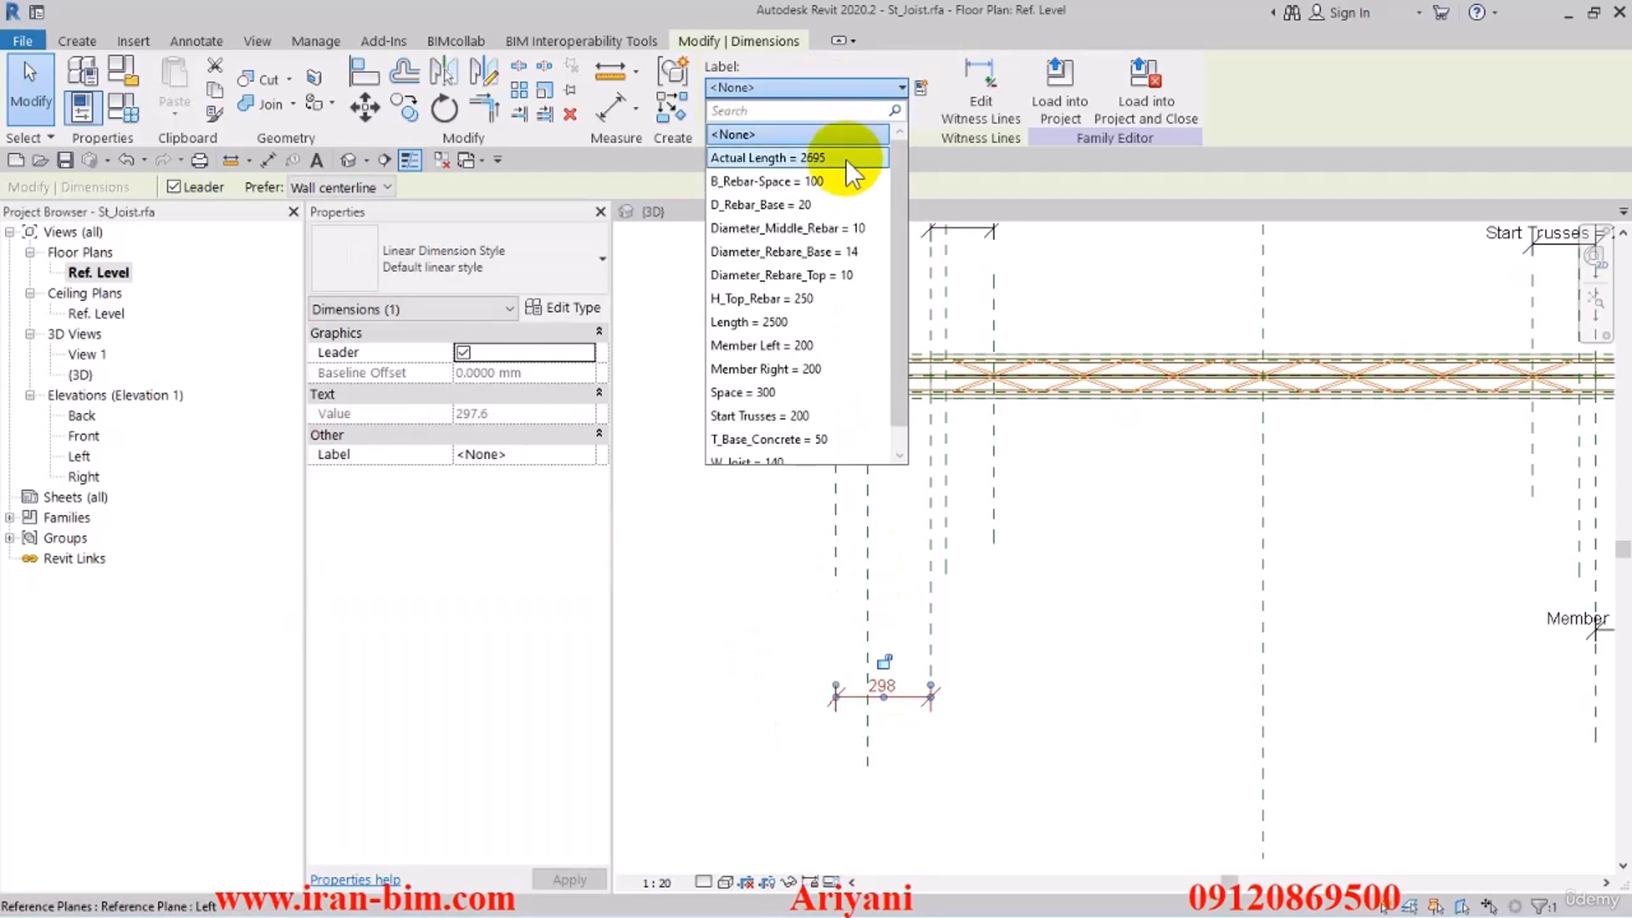
text(mem)
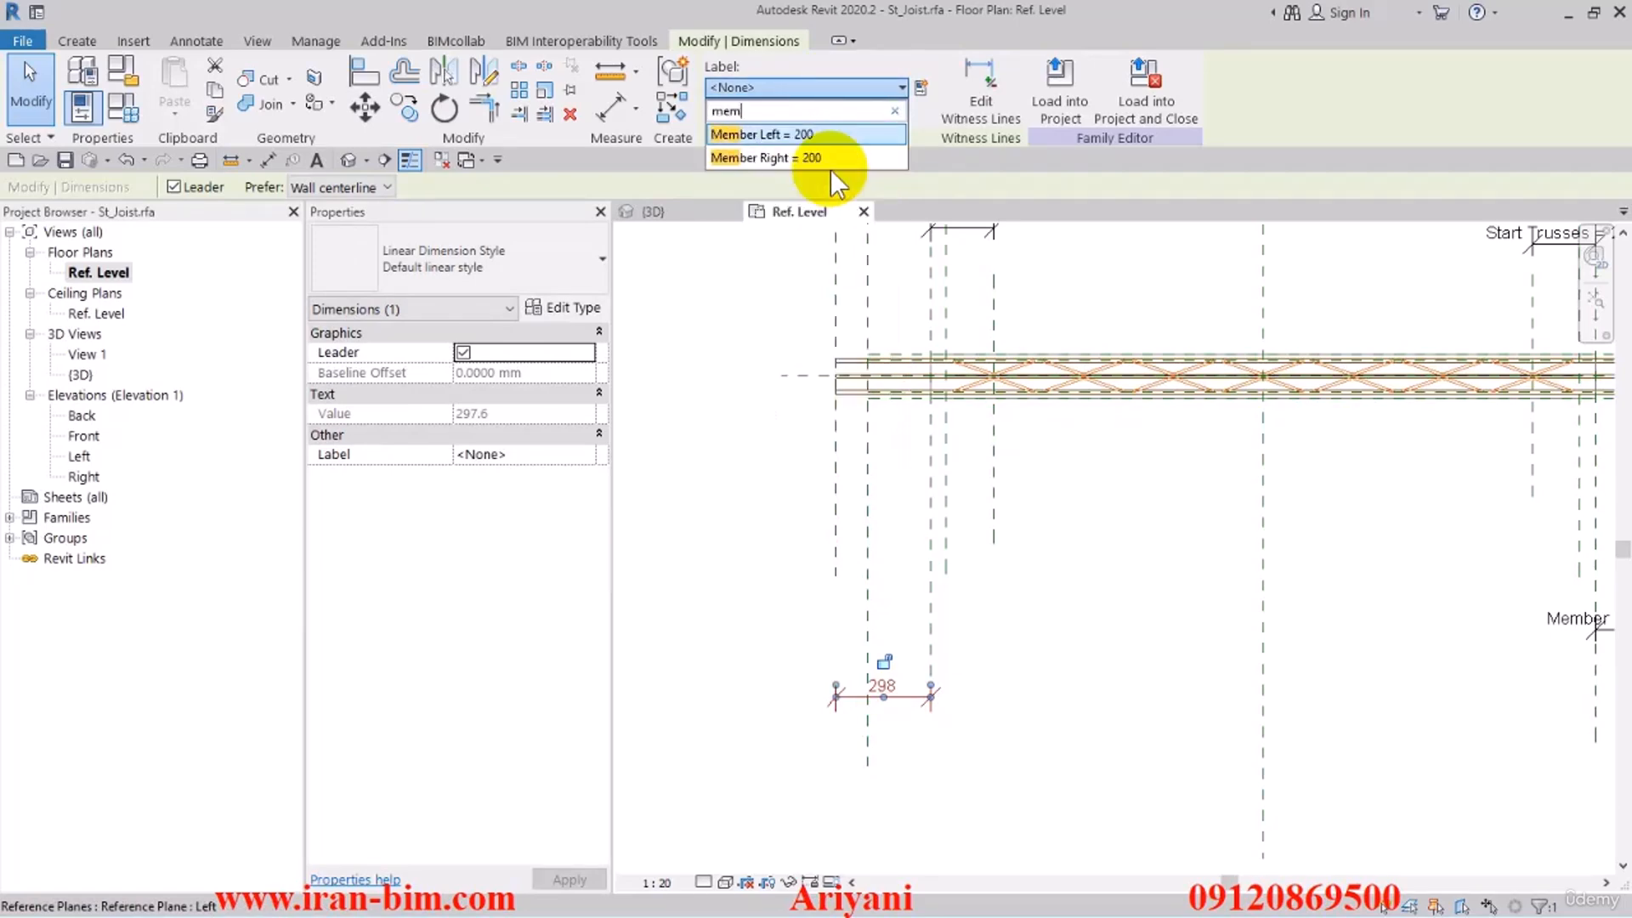
click(793, 134)
click(1038, 623)
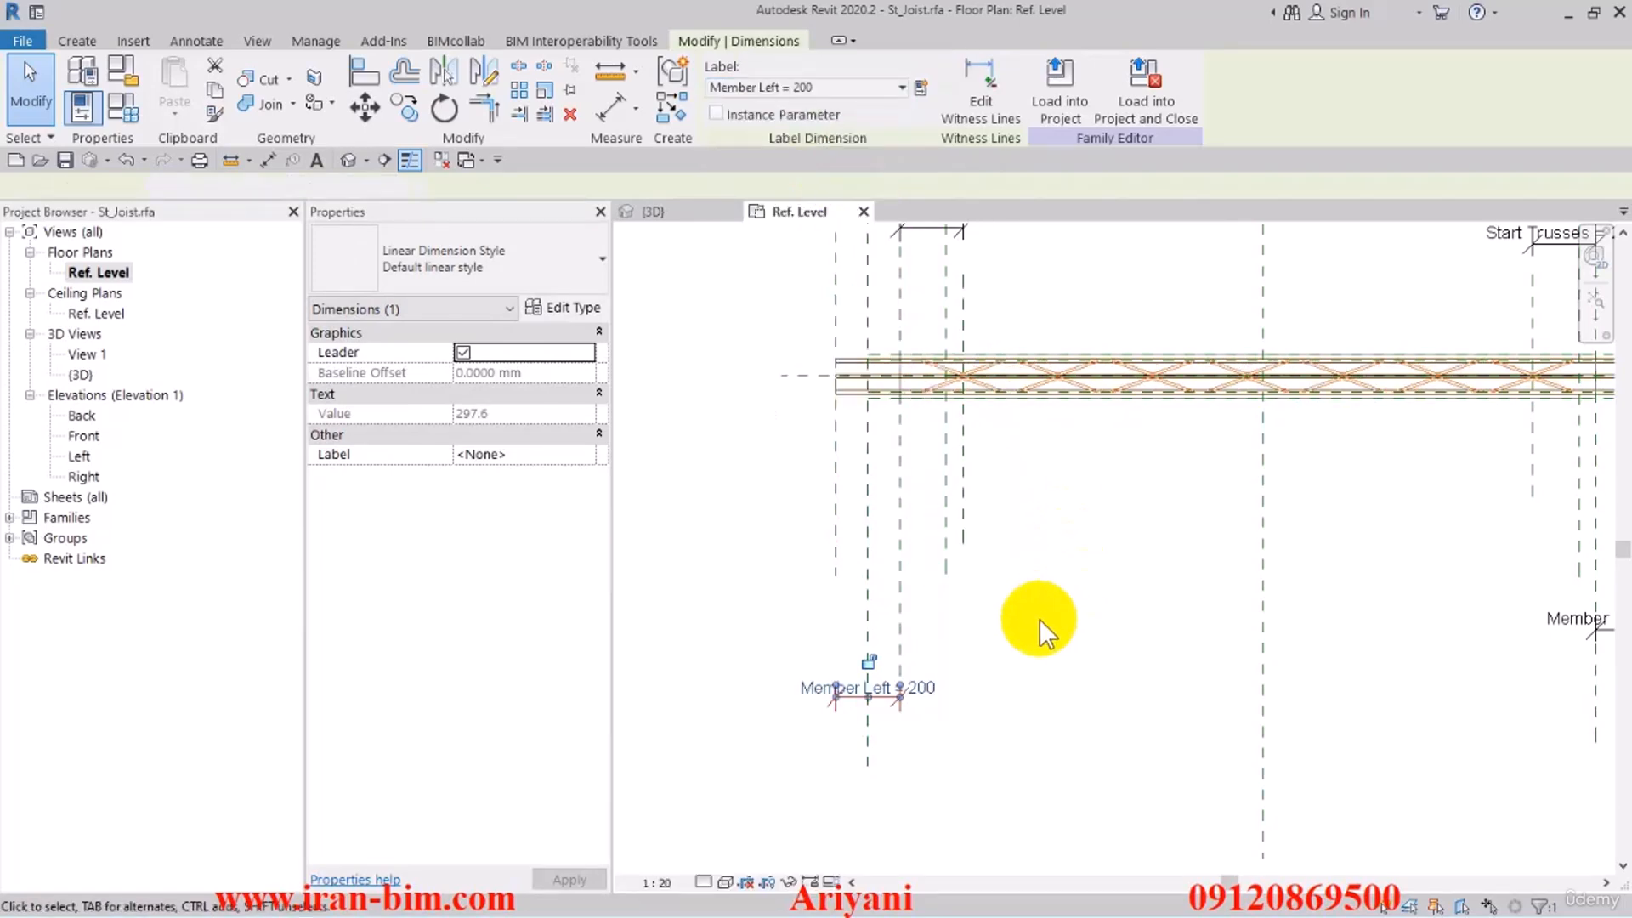
Edit the Member Right dimension's witness lines so that it measures to the outer right reference plane
middle_drag(1038, 619, 816, 654)
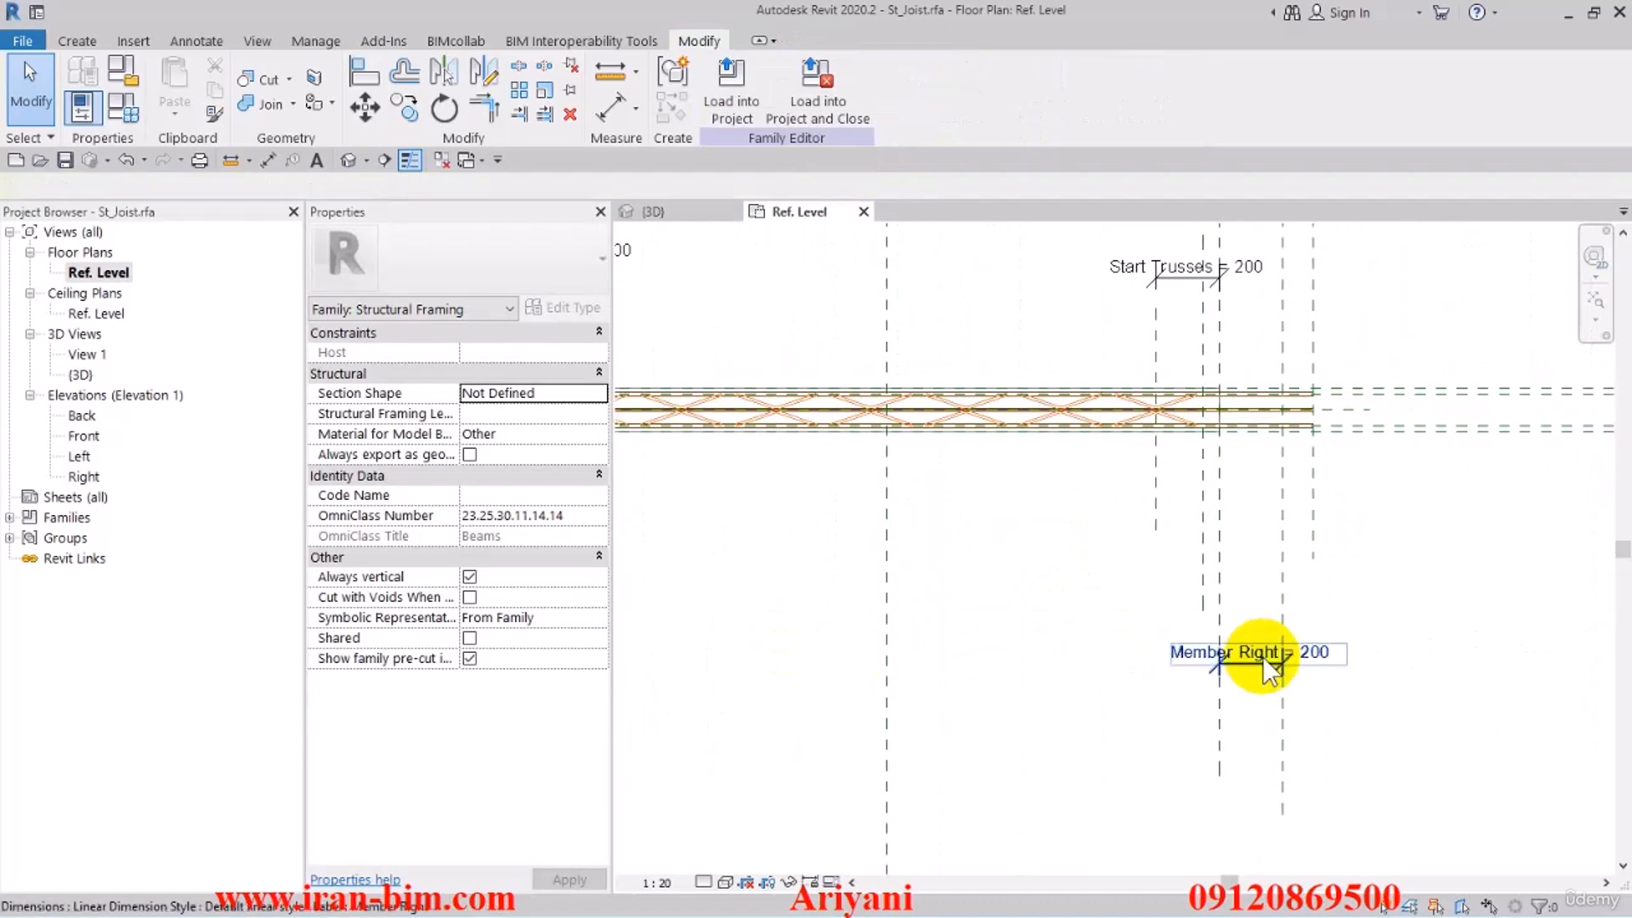
click(1270, 667)
middle_drag(1088, 586, 931, 602)
click(978, 85)
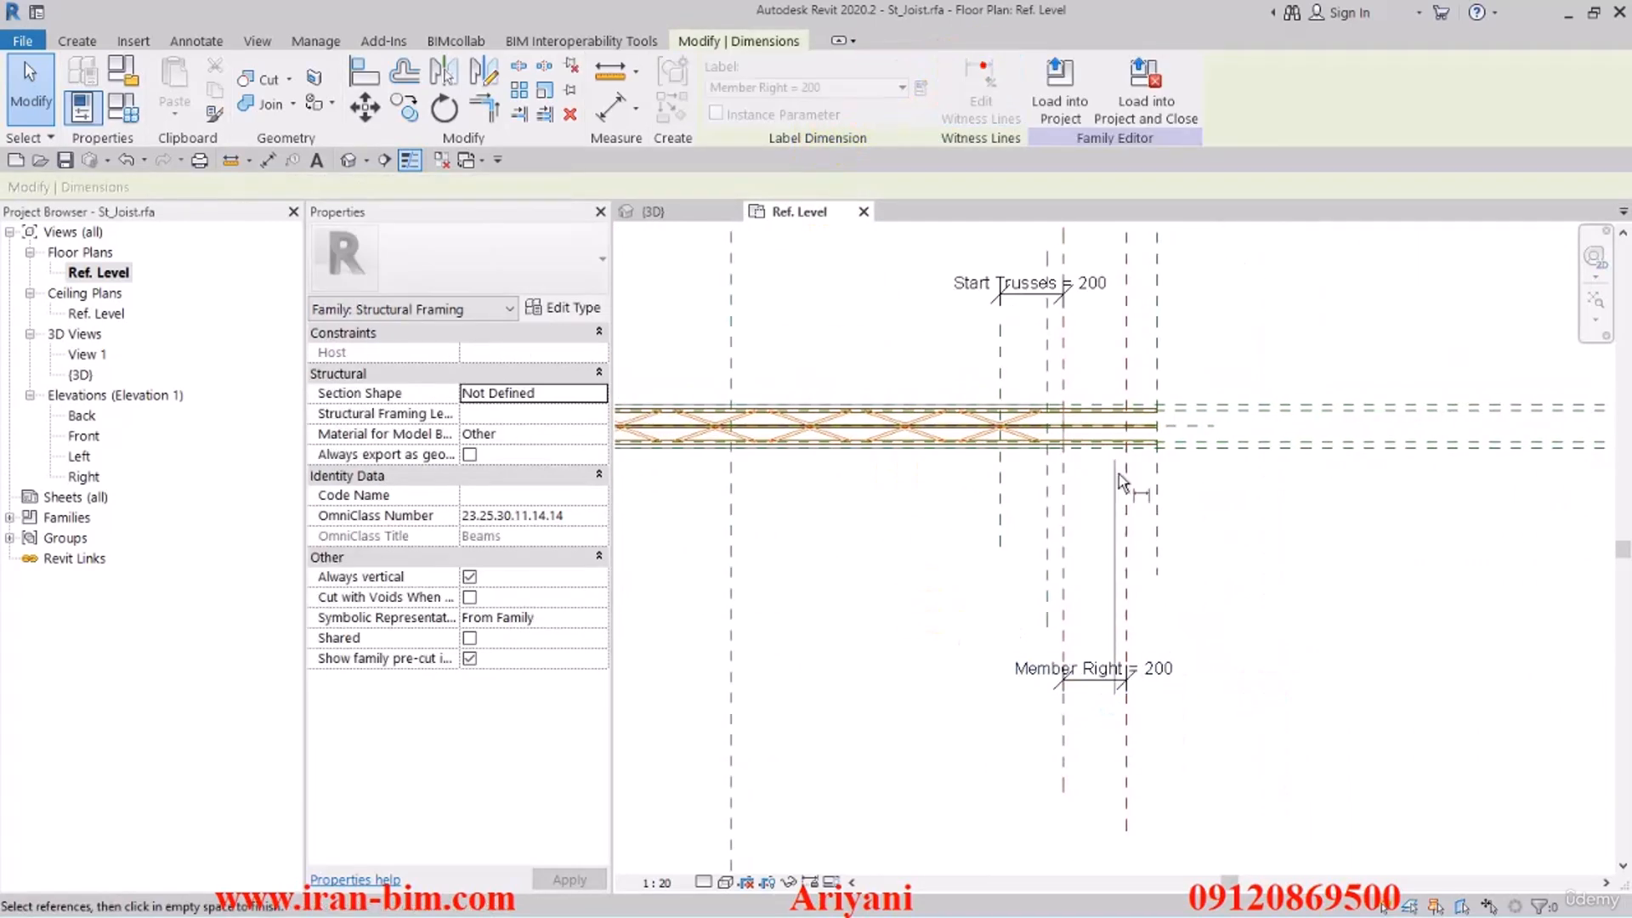
click(1127, 587)
click(1156, 551)
click(1262, 679)
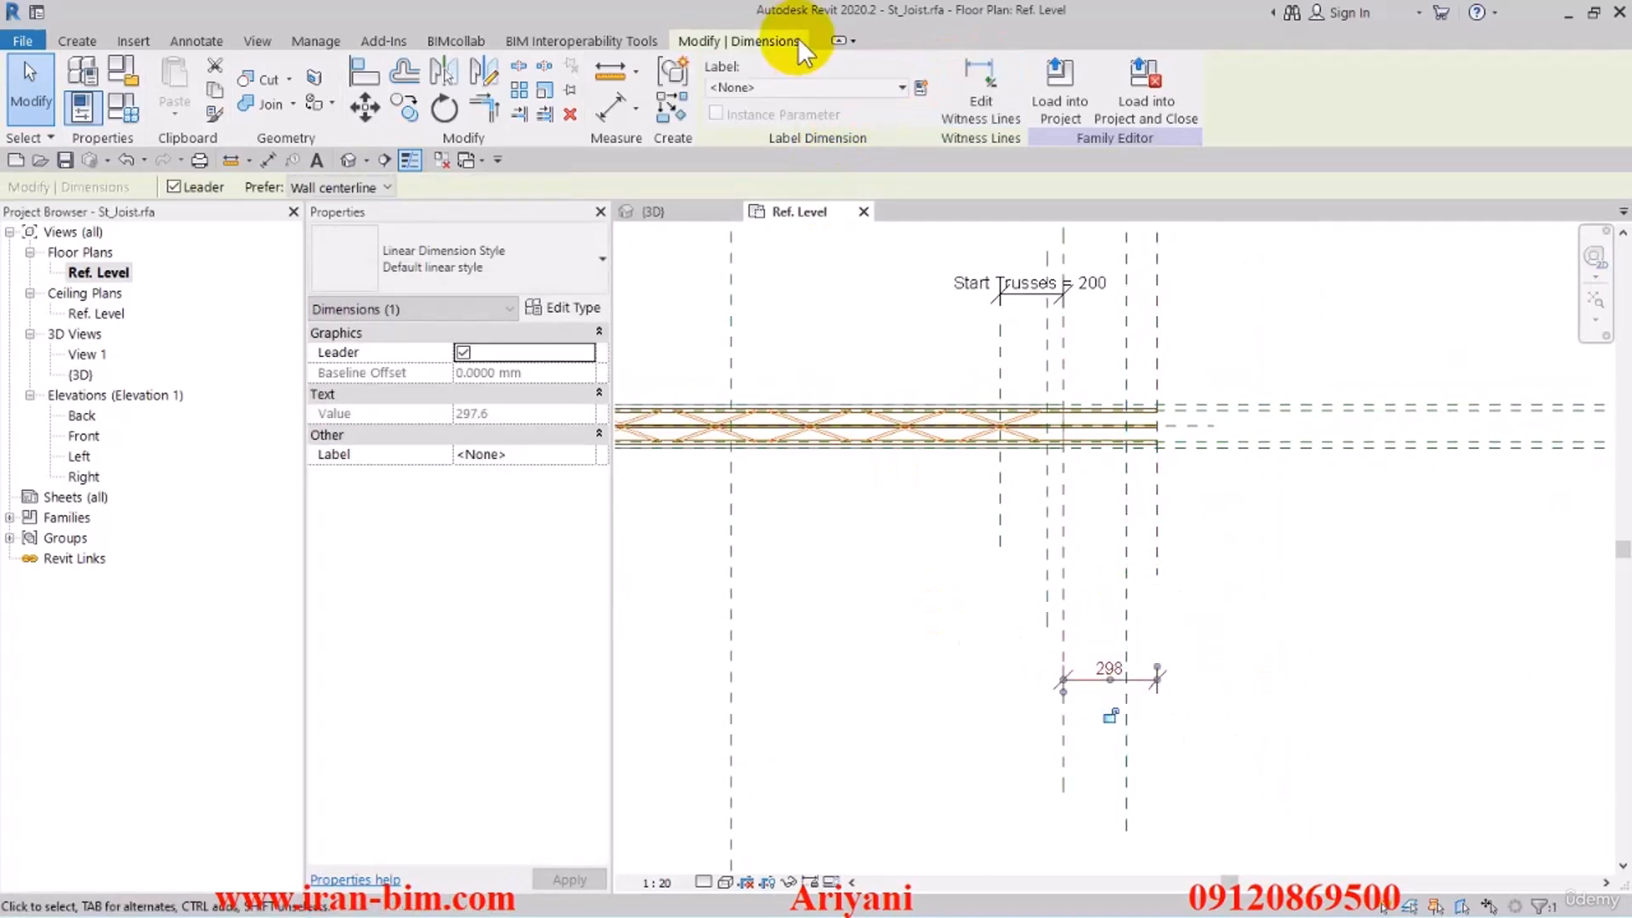
Label the dimension to the outer right reference plane with the Member Right parameter
click(803, 87)
text(mem)
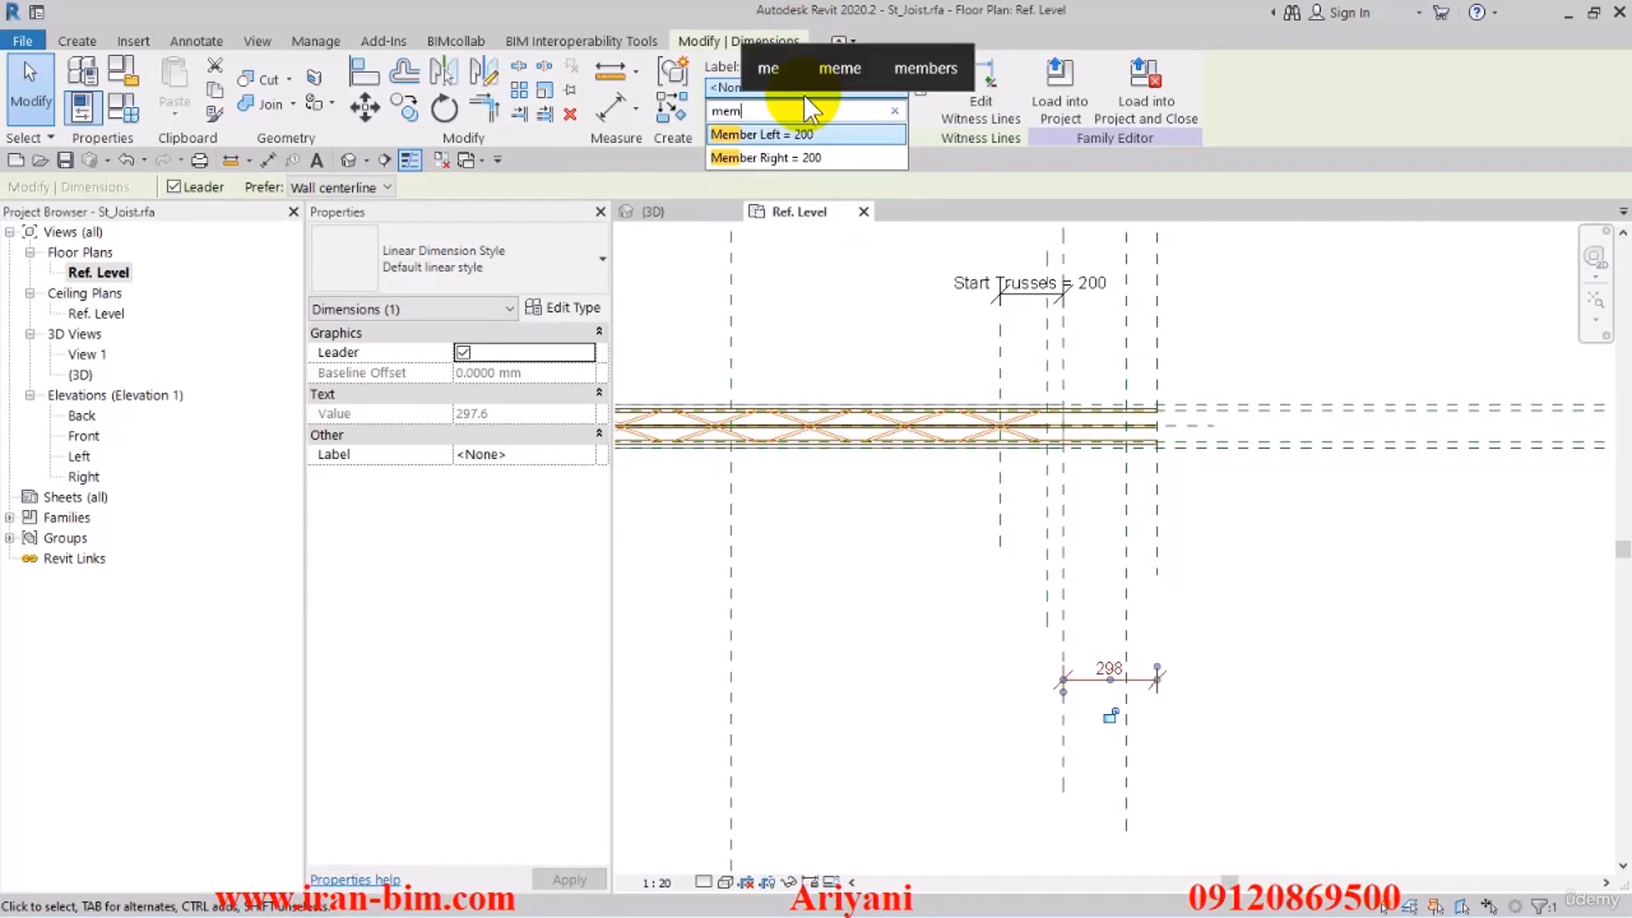
click(799, 157)
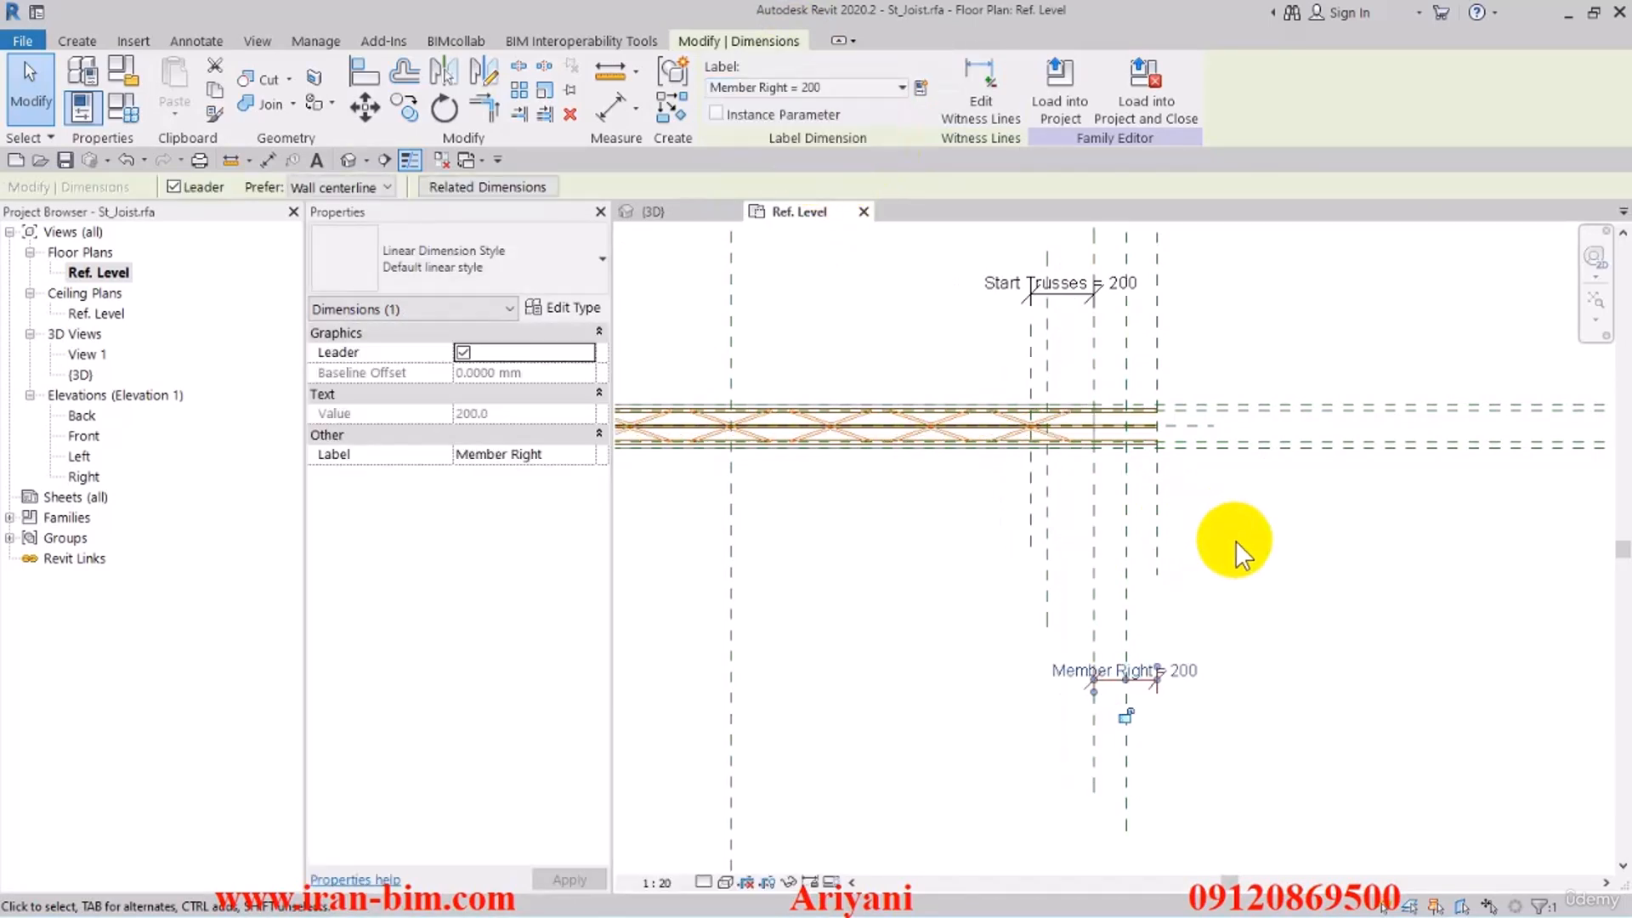
click(1233, 539)
Switch to the 3D view and flex the joist family by setting the Length parameter to 3500
scroll(1235, 543, down, 3)
middle_drag(1033, 575, 1069, 568)
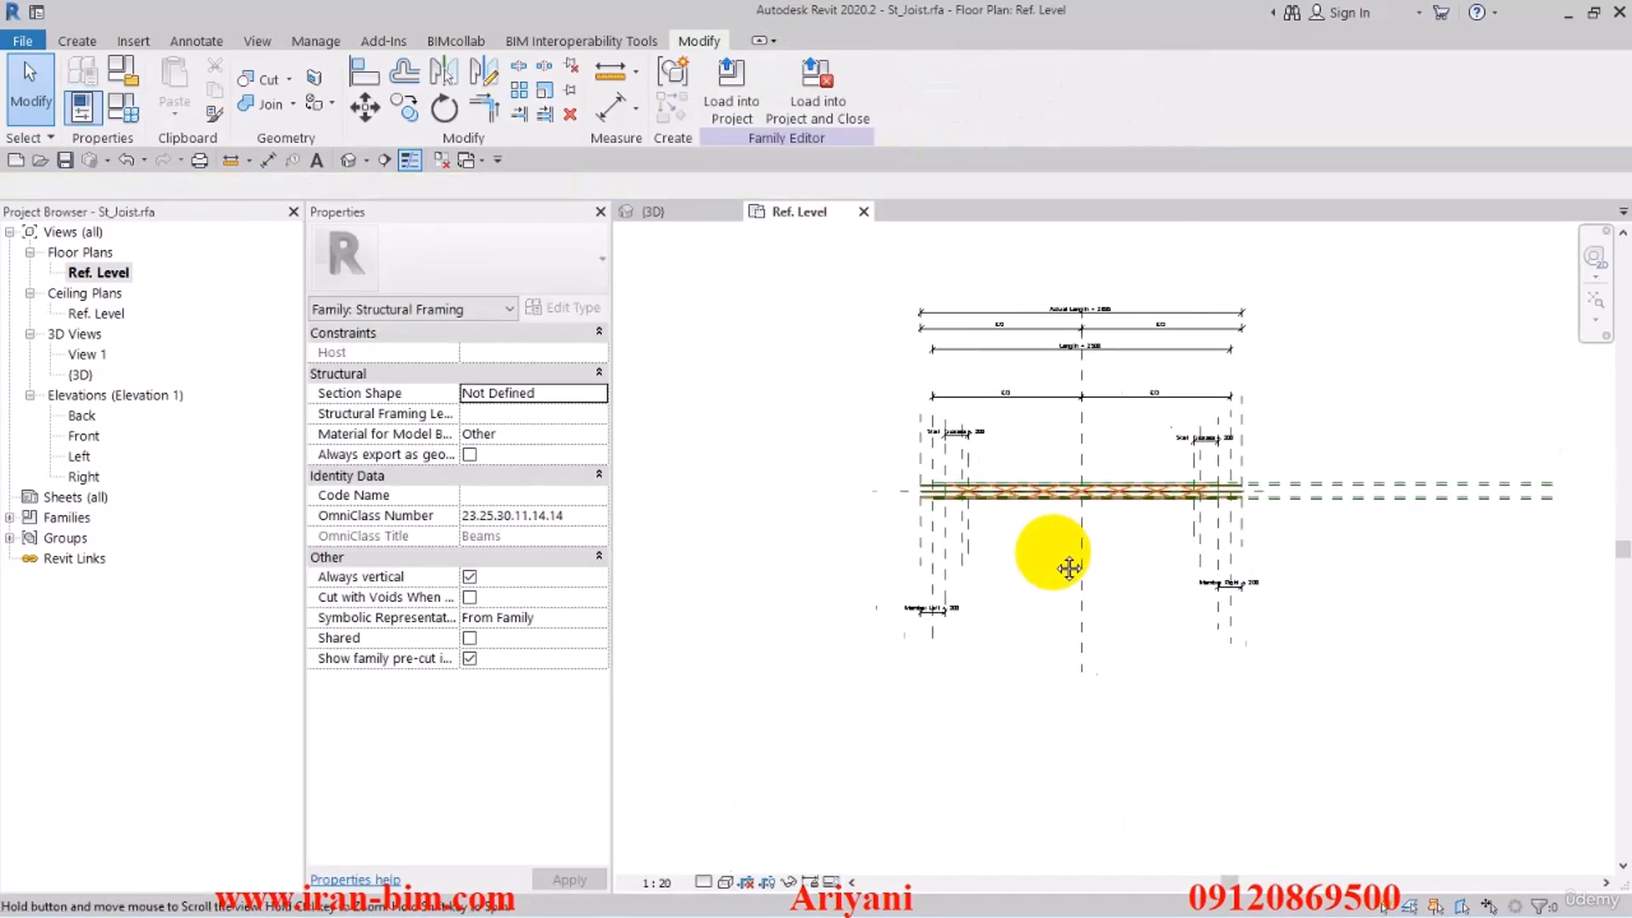
click(349, 160)
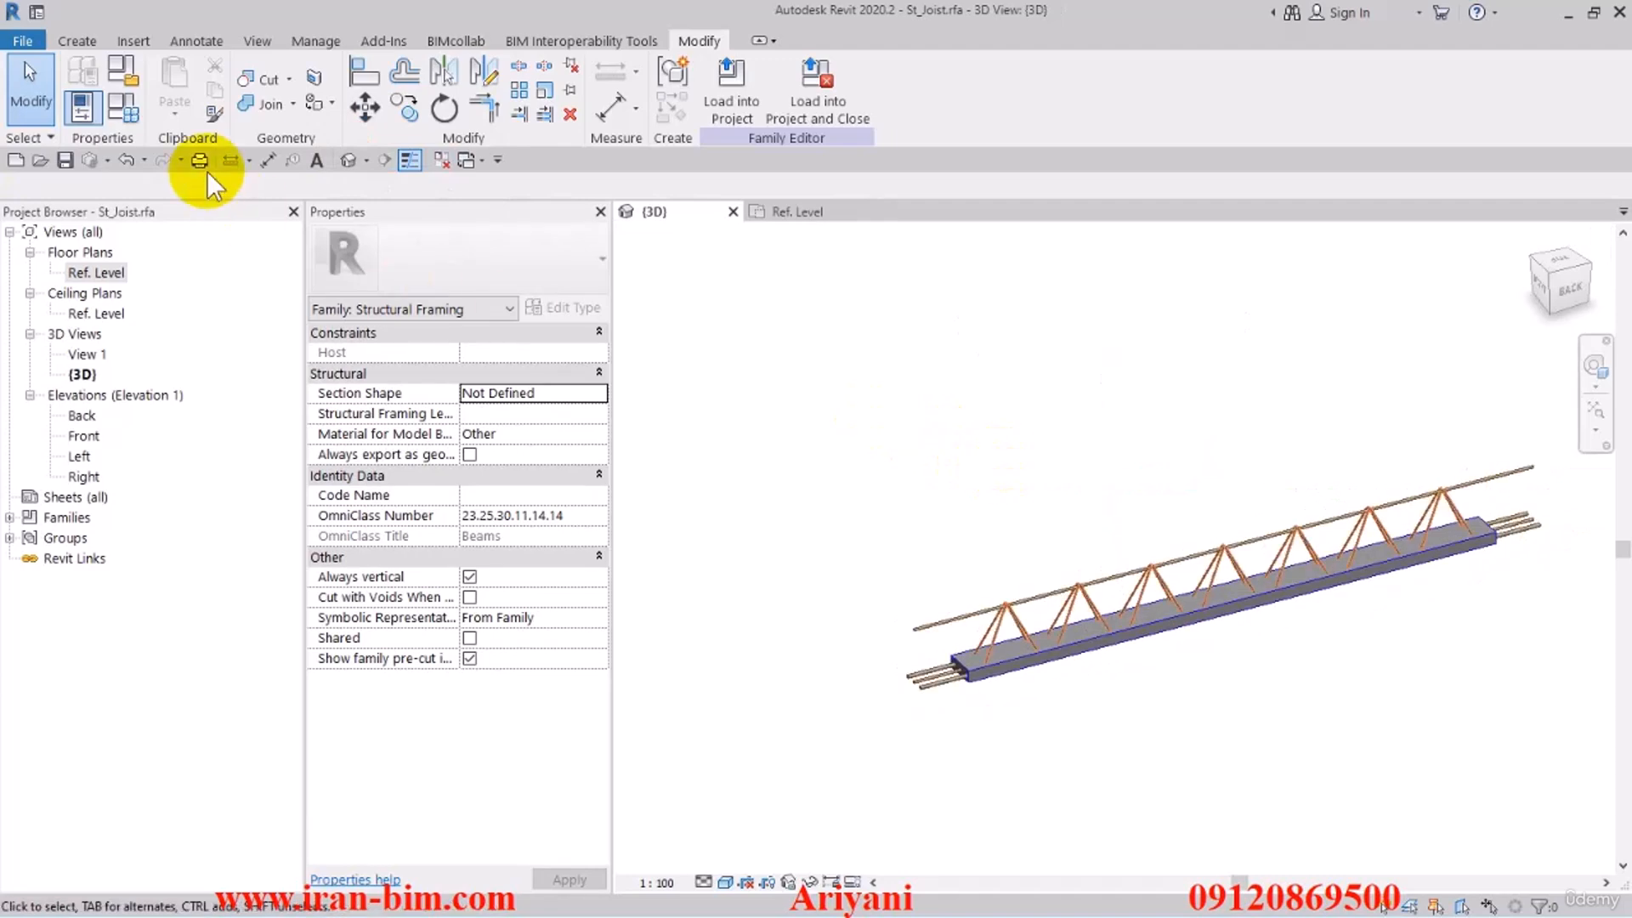
click(124, 100)
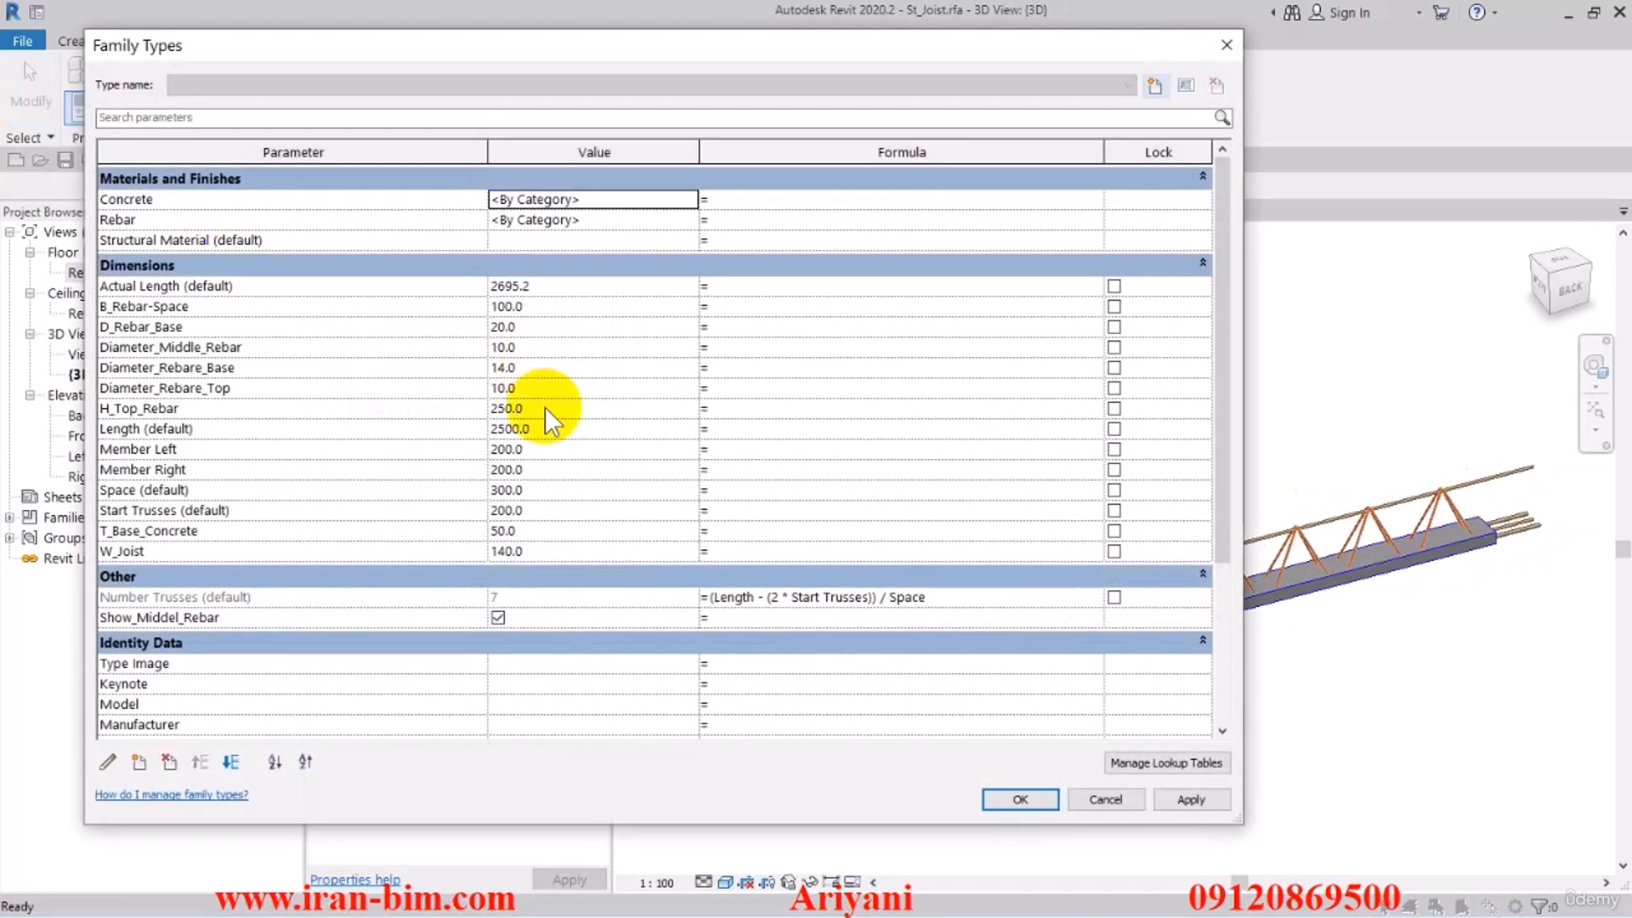
text(35)
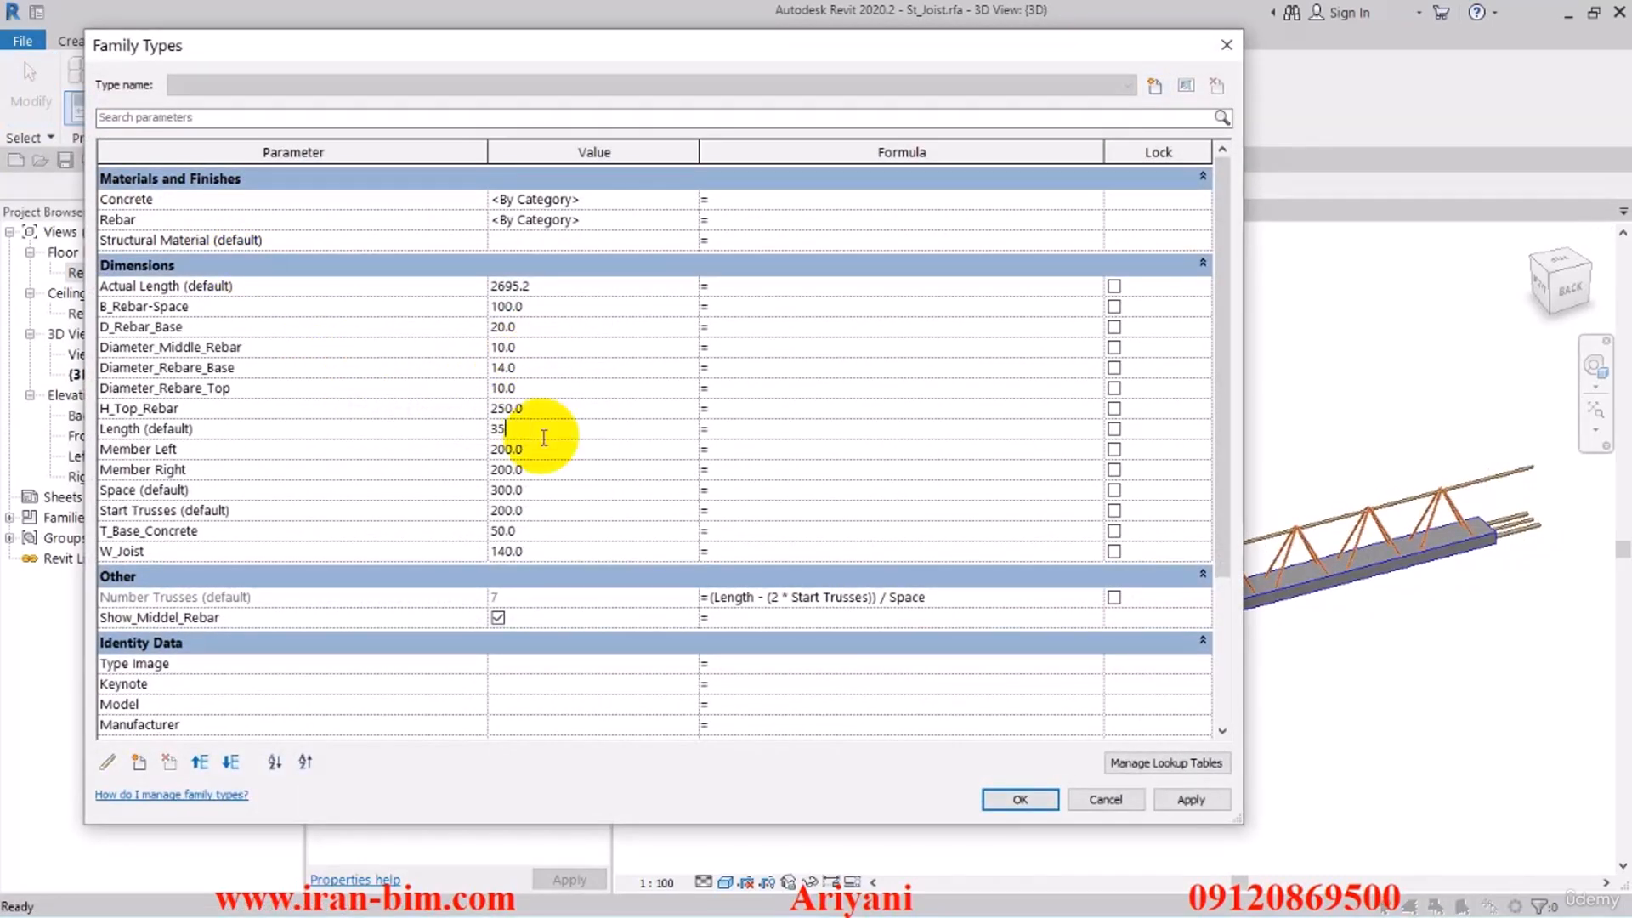
click(1004, 799)
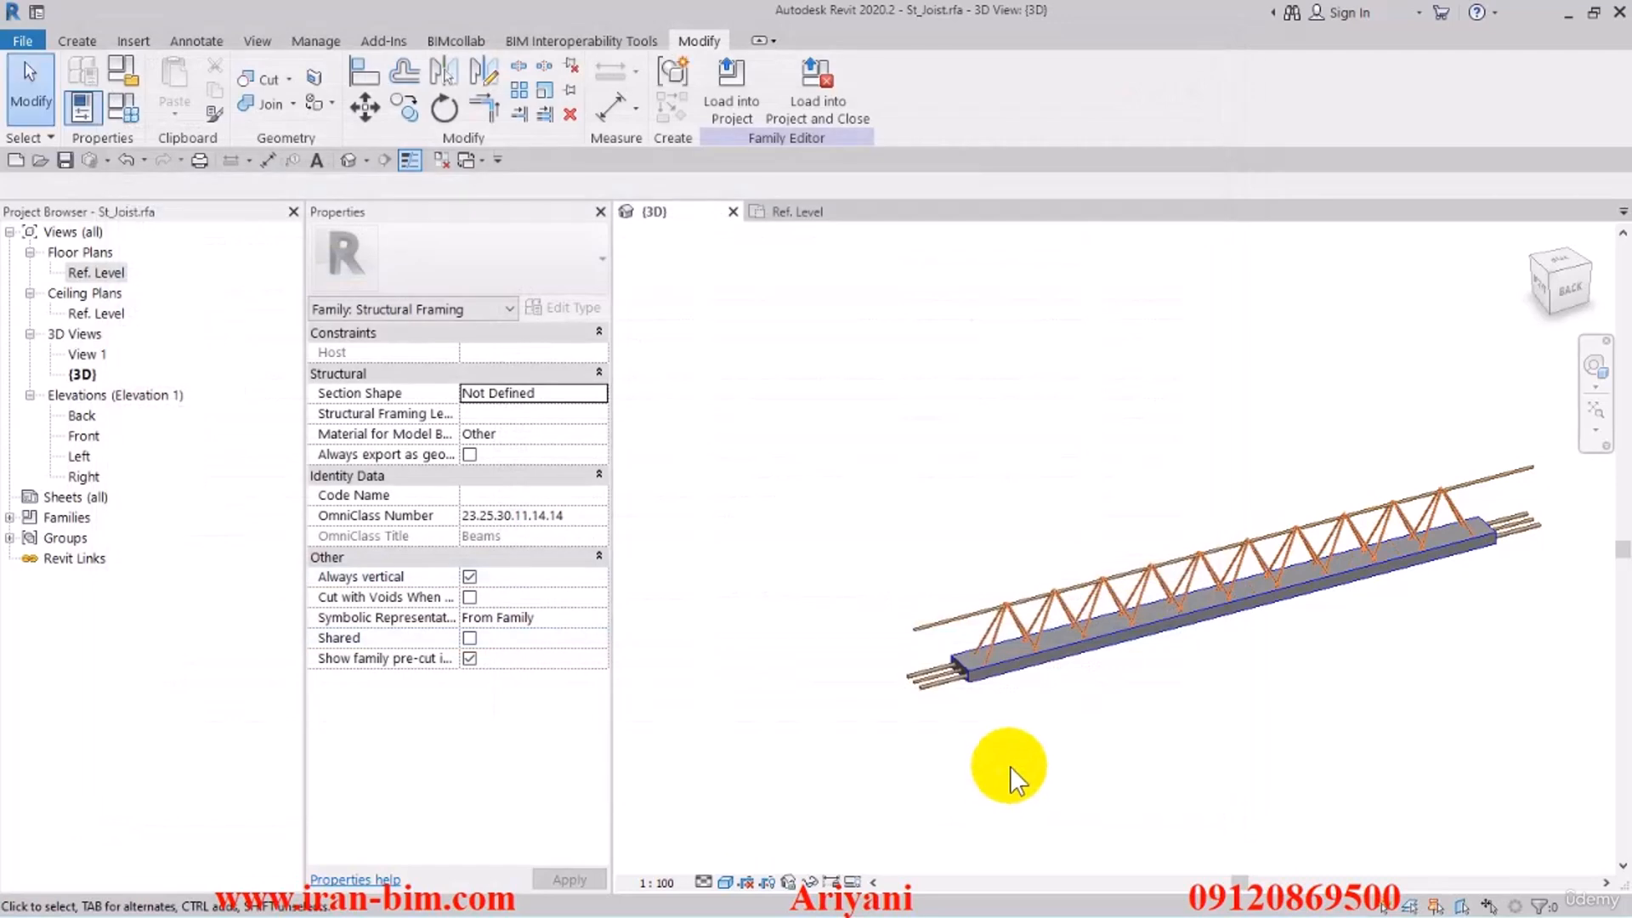
View the joist from the back and flex it again with a larger Length value
shift+middle_drag(1091, 735, 1004, 711)
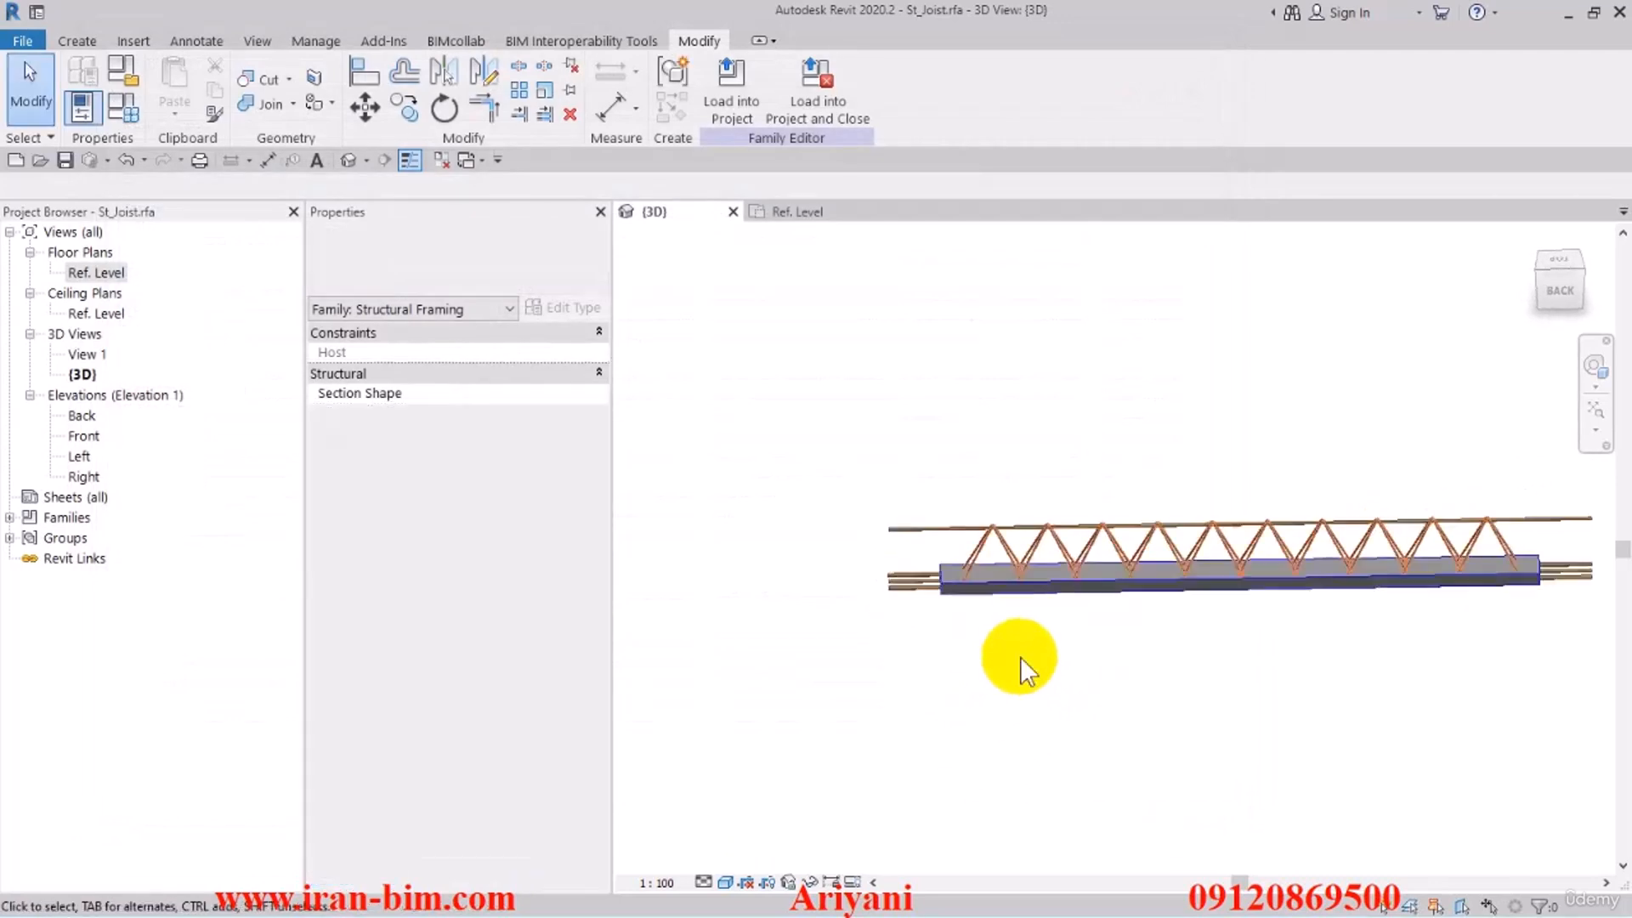
scroll(1023, 663, down, 1)
click(140, 104)
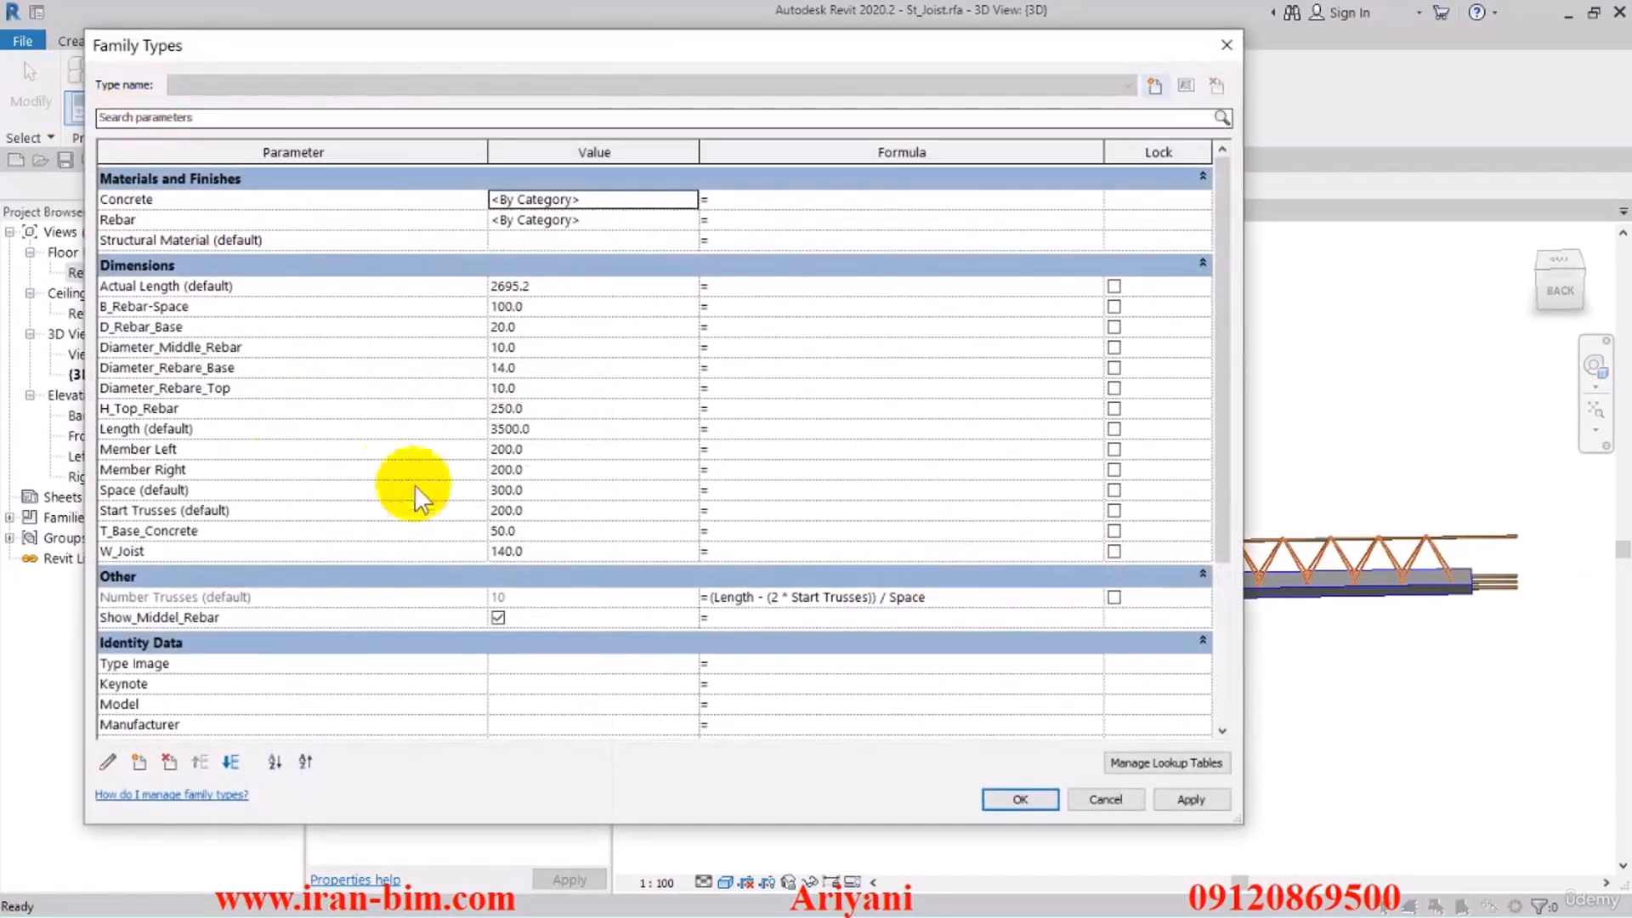
click(520, 489)
double_click(550, 430)
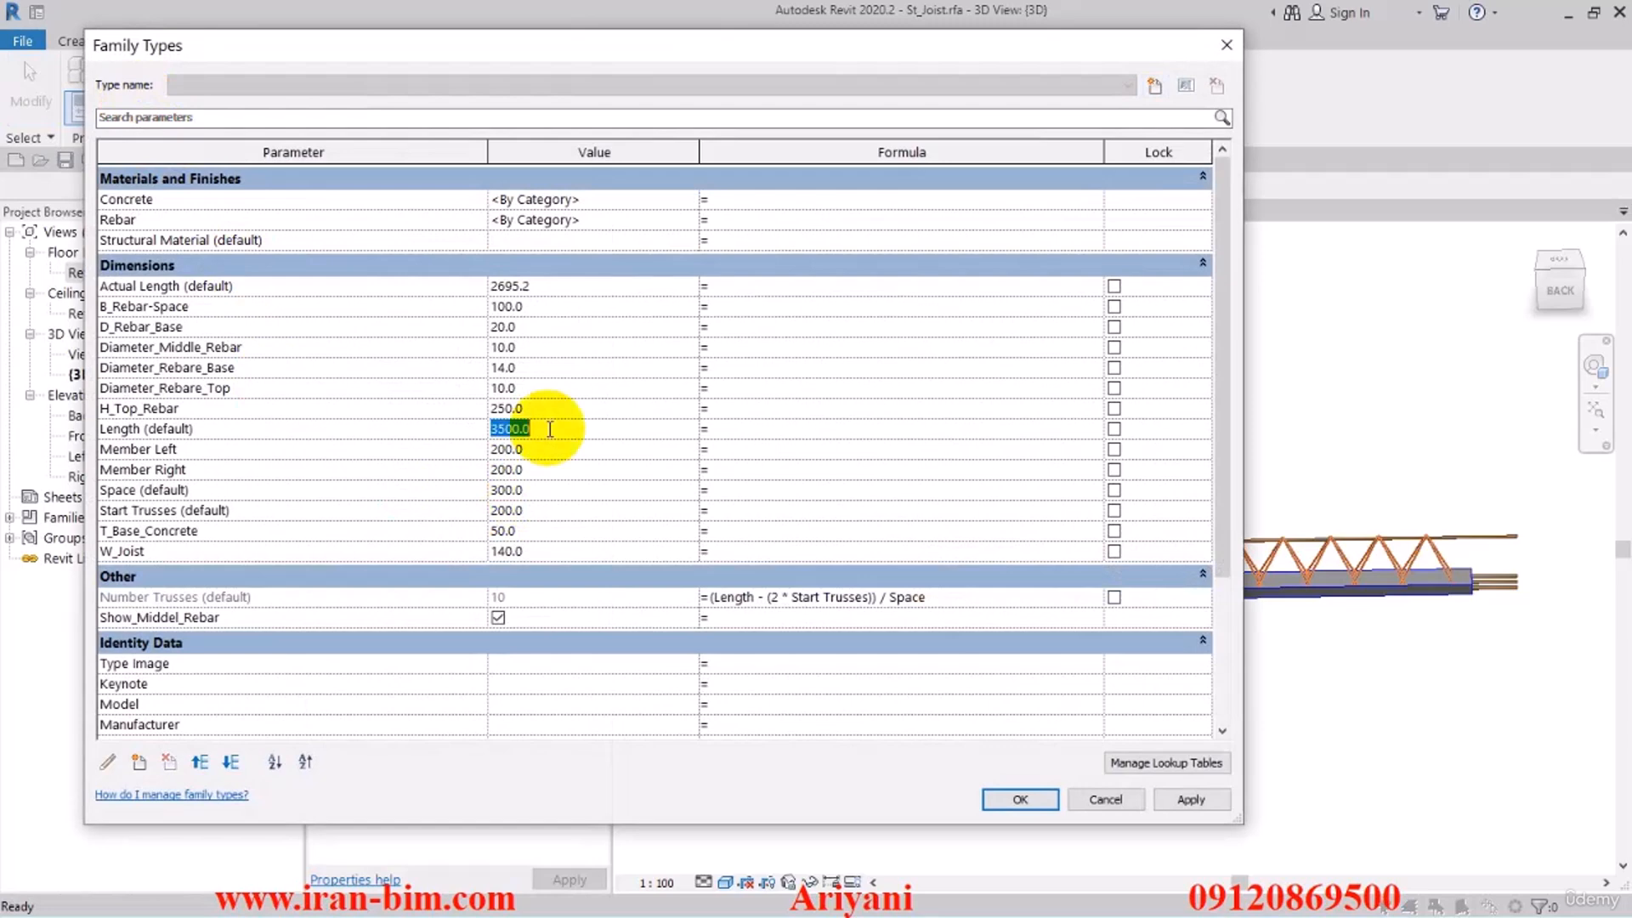
click(1019, 798)
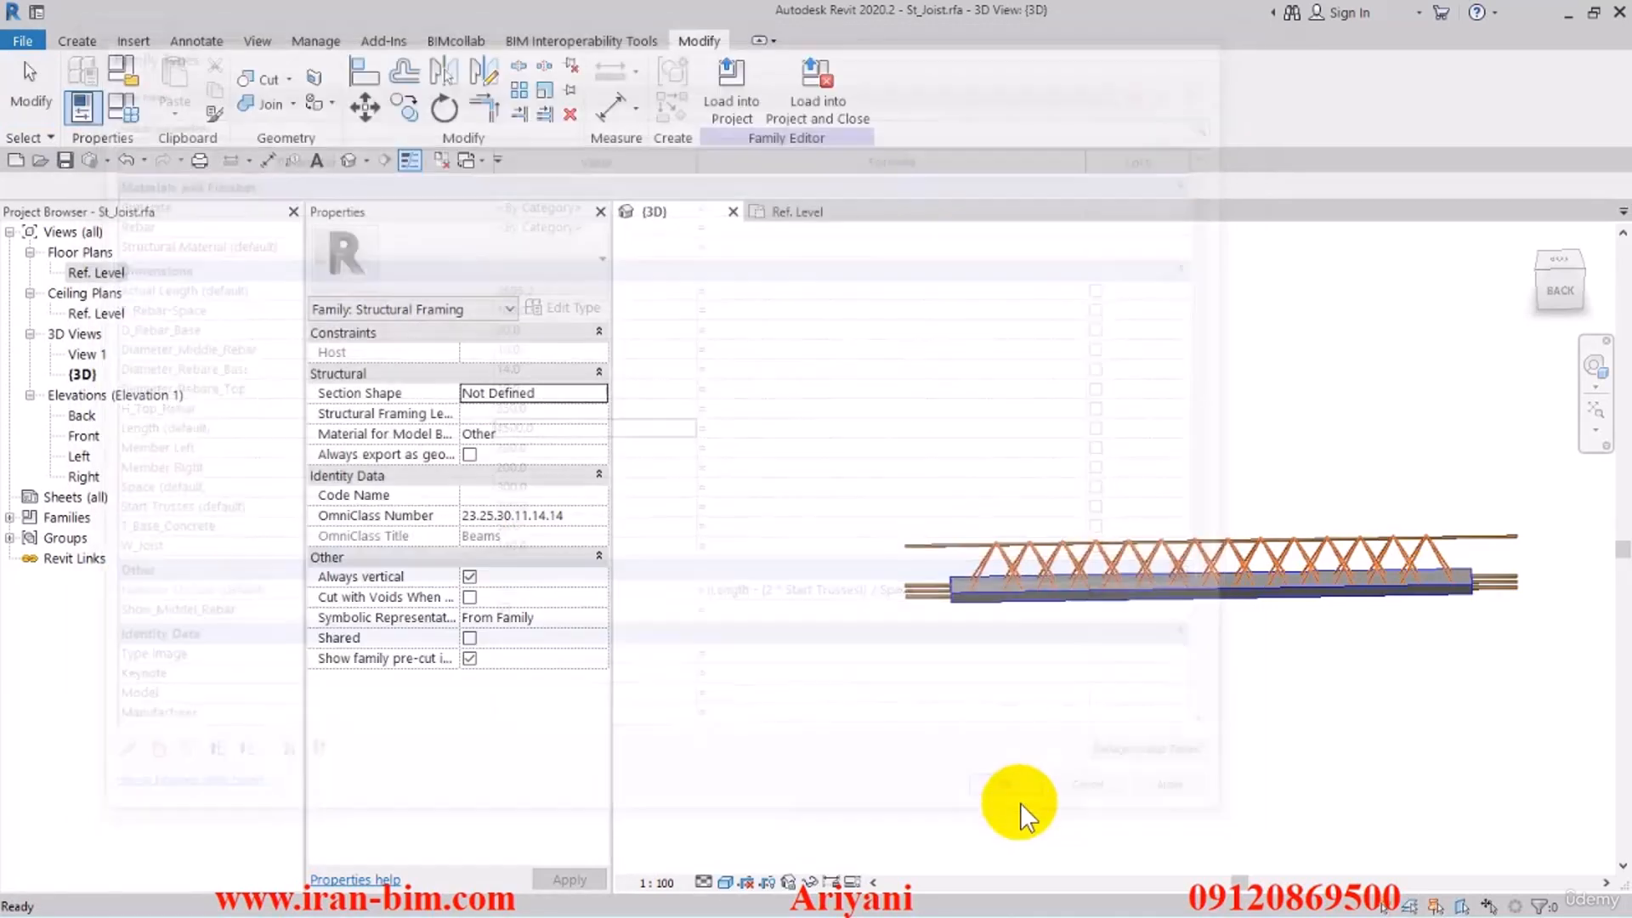
Check the reference planes in the Ref. Level plan and set the Length parameter to 2500
click(131, 115)
click(1202, 58)
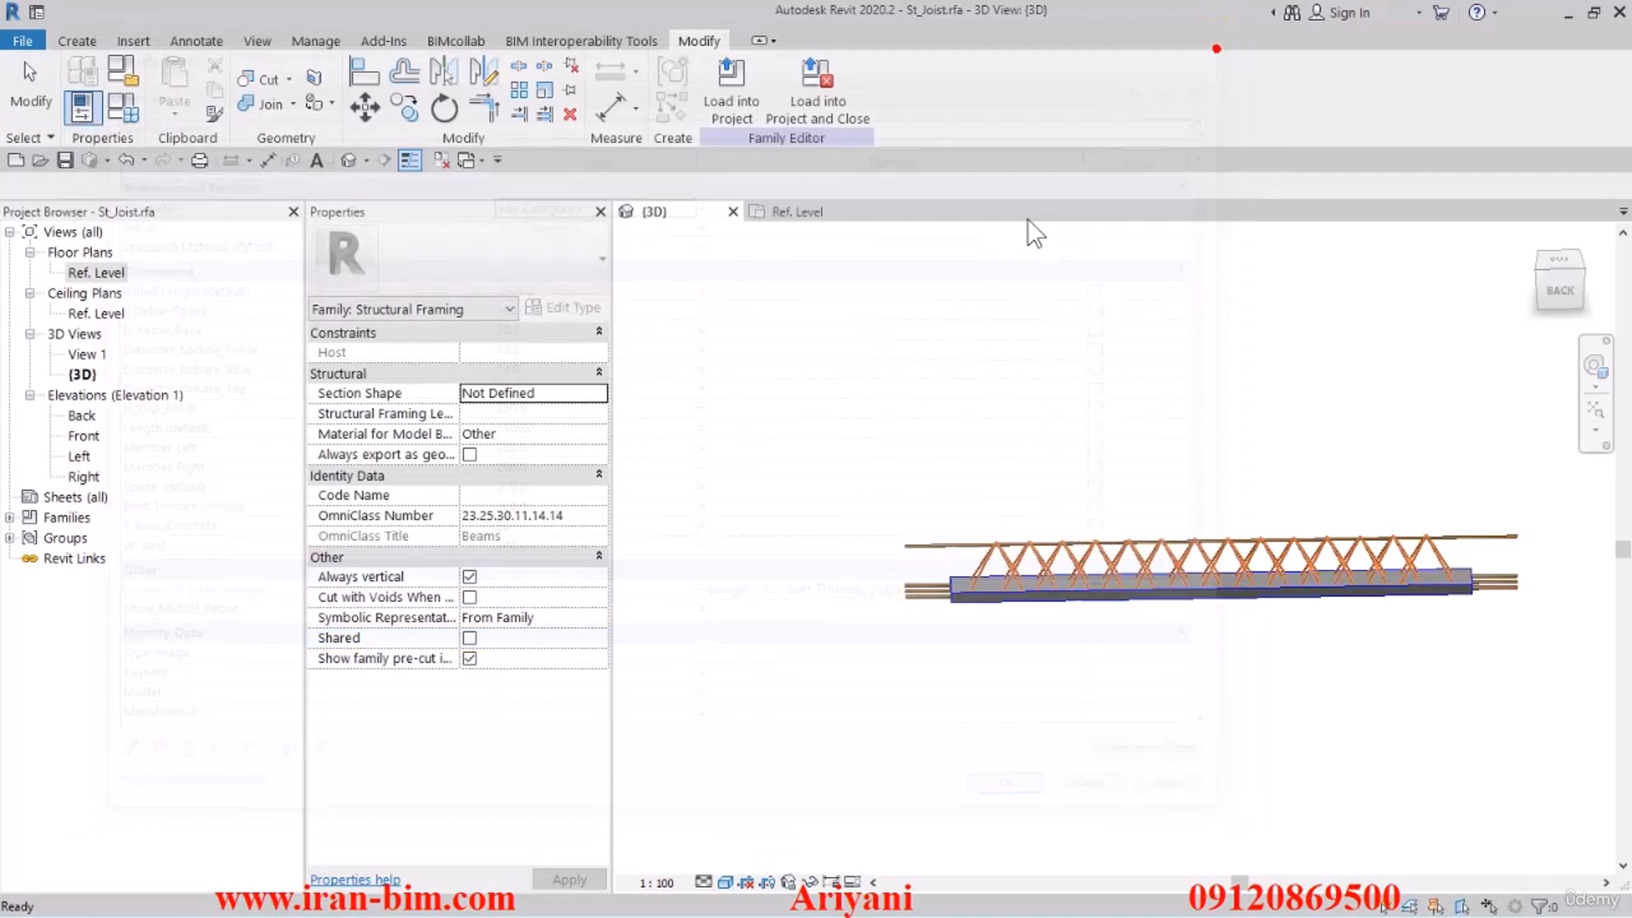
click(787, 212)
scroll(901, 501, up, 3)
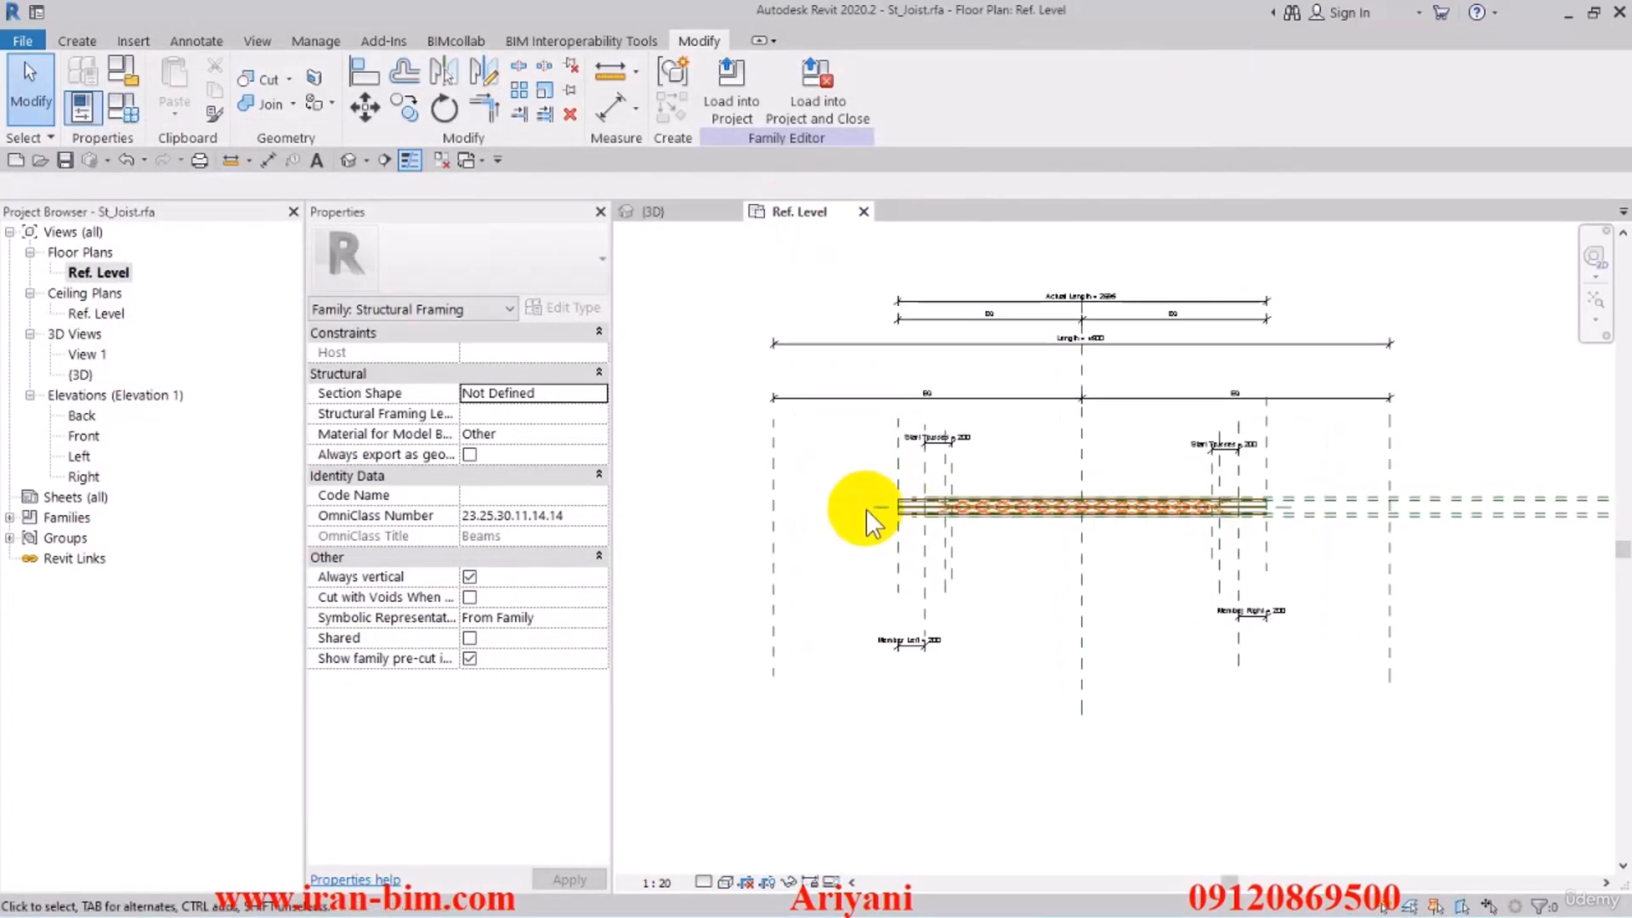
click(132, 115)
text(2500)
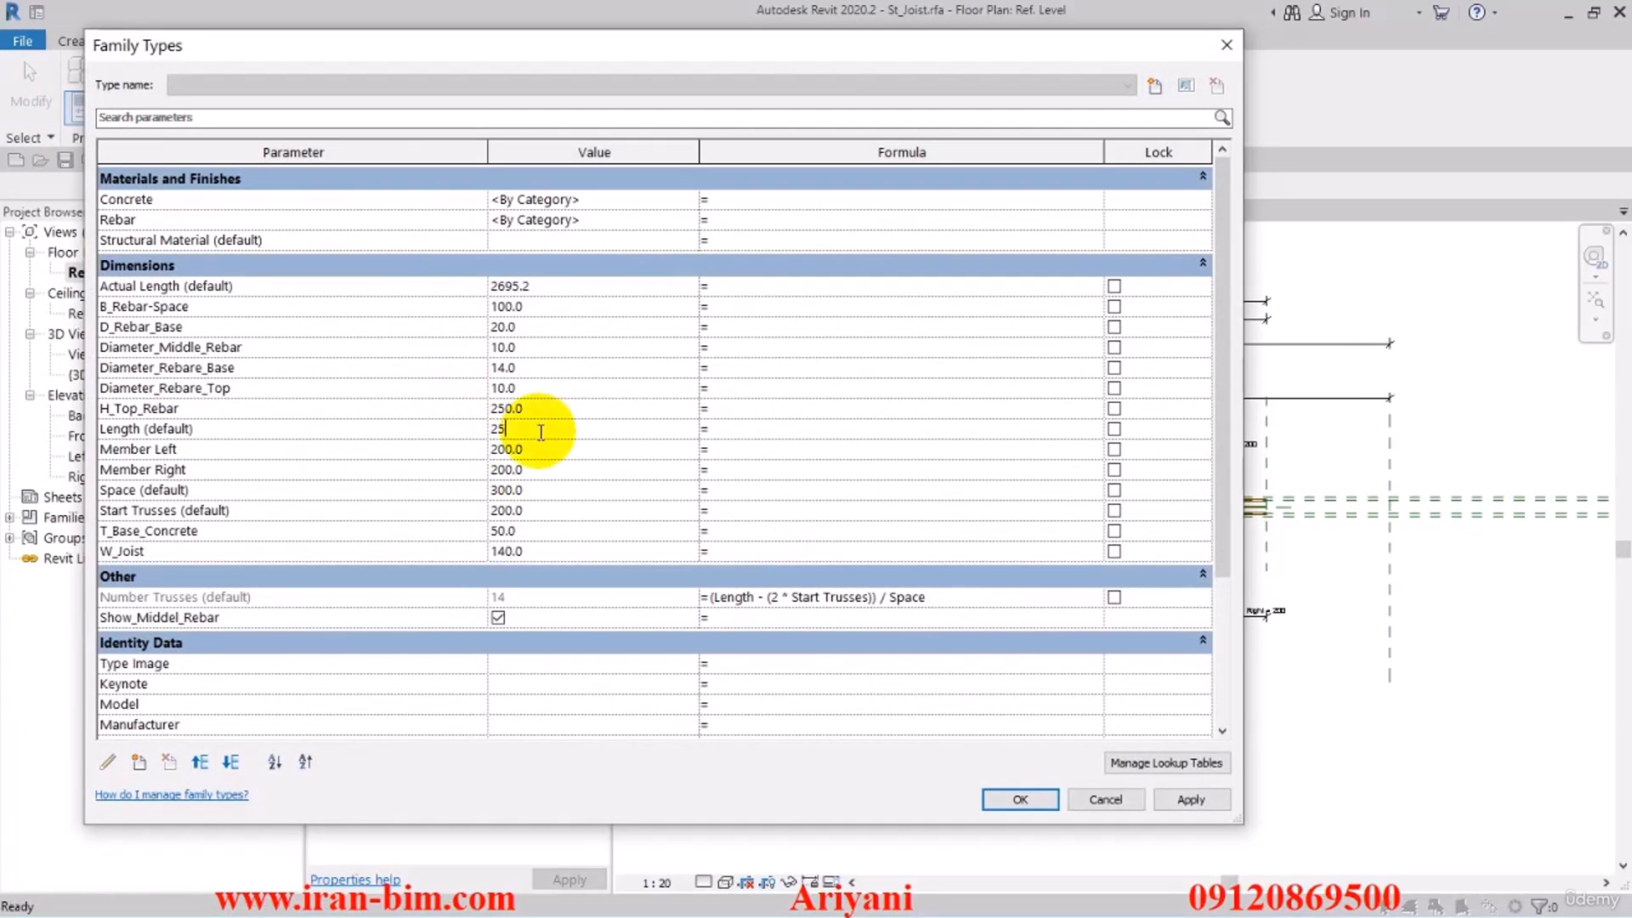
click(1019, 800)
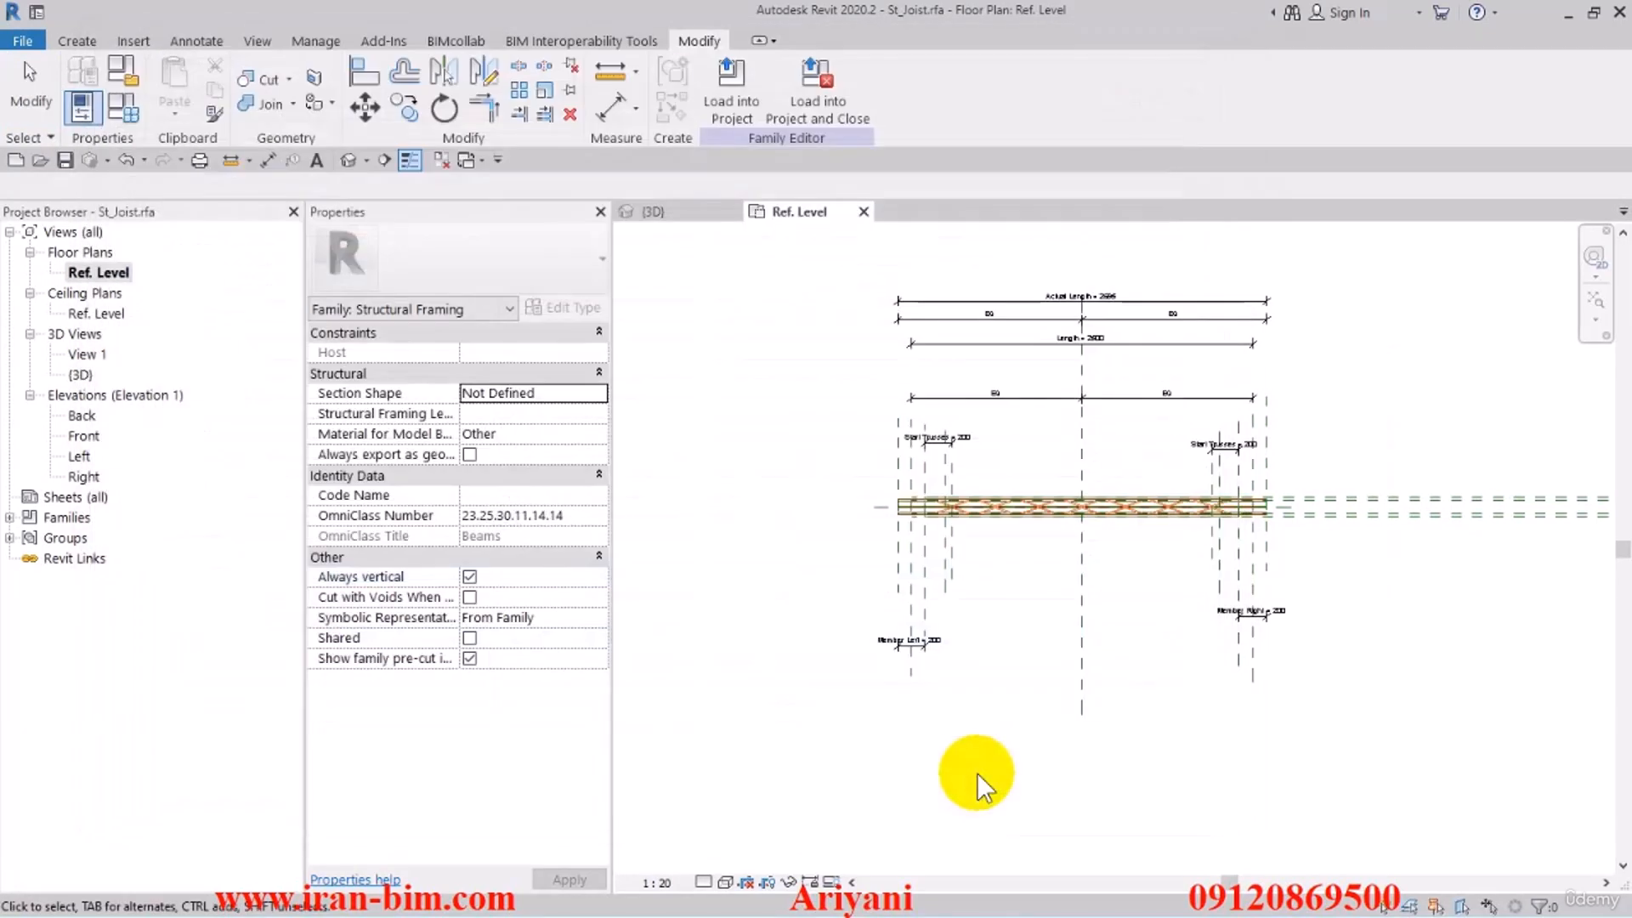
Add an instance family parameter named Gap, of type Length and grouped under Dimensions
click(136, 109)
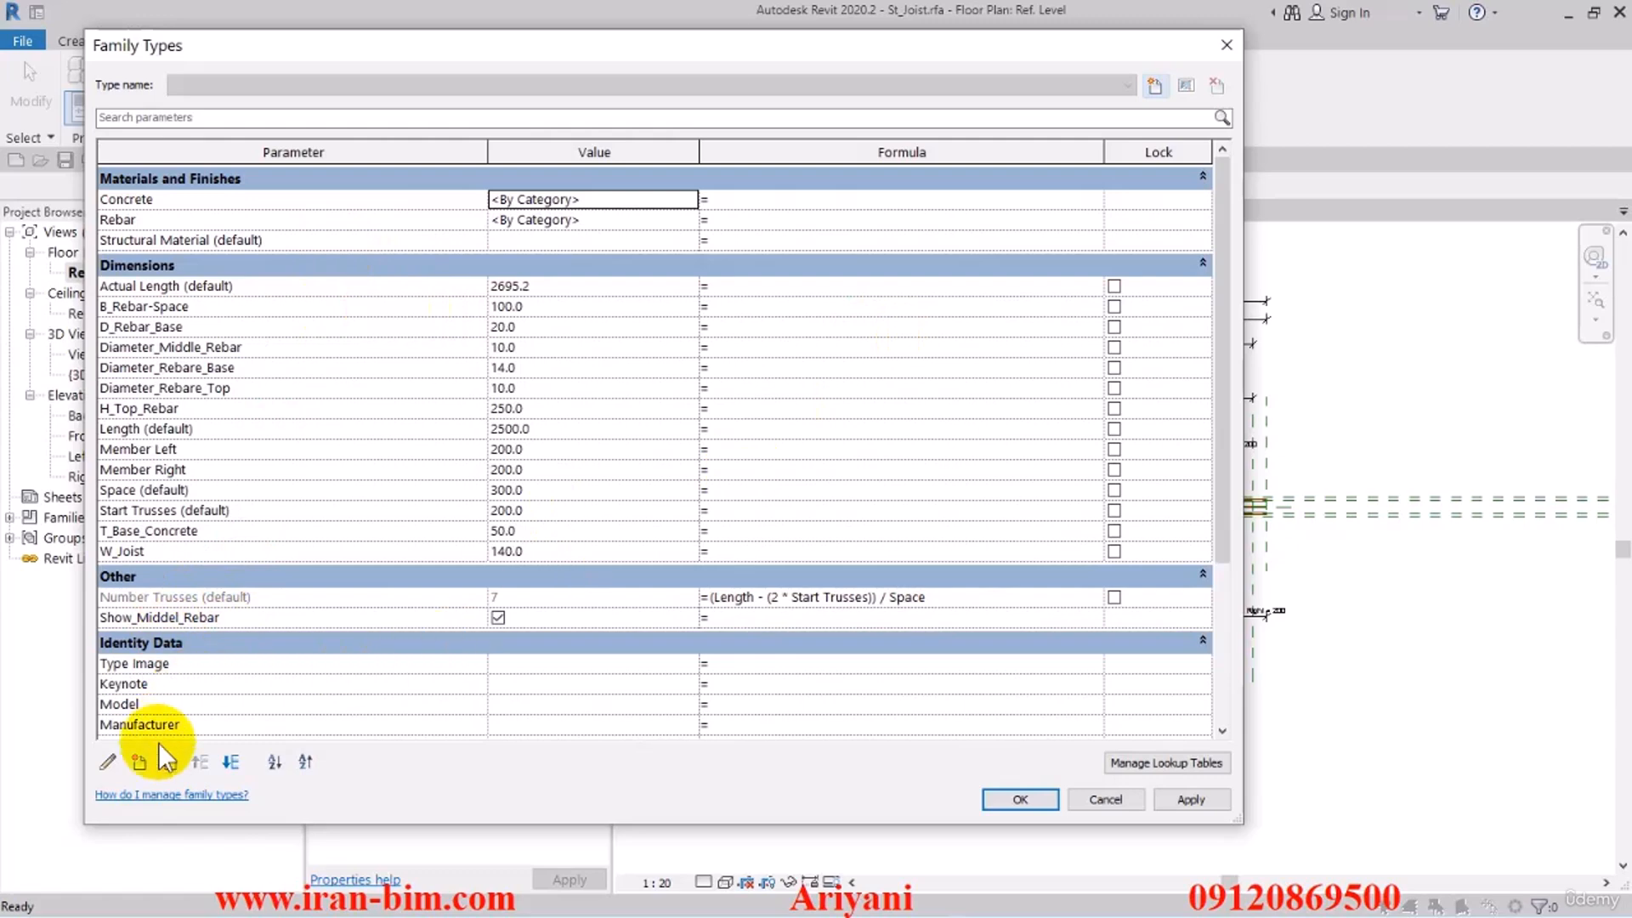
click(140, 762)
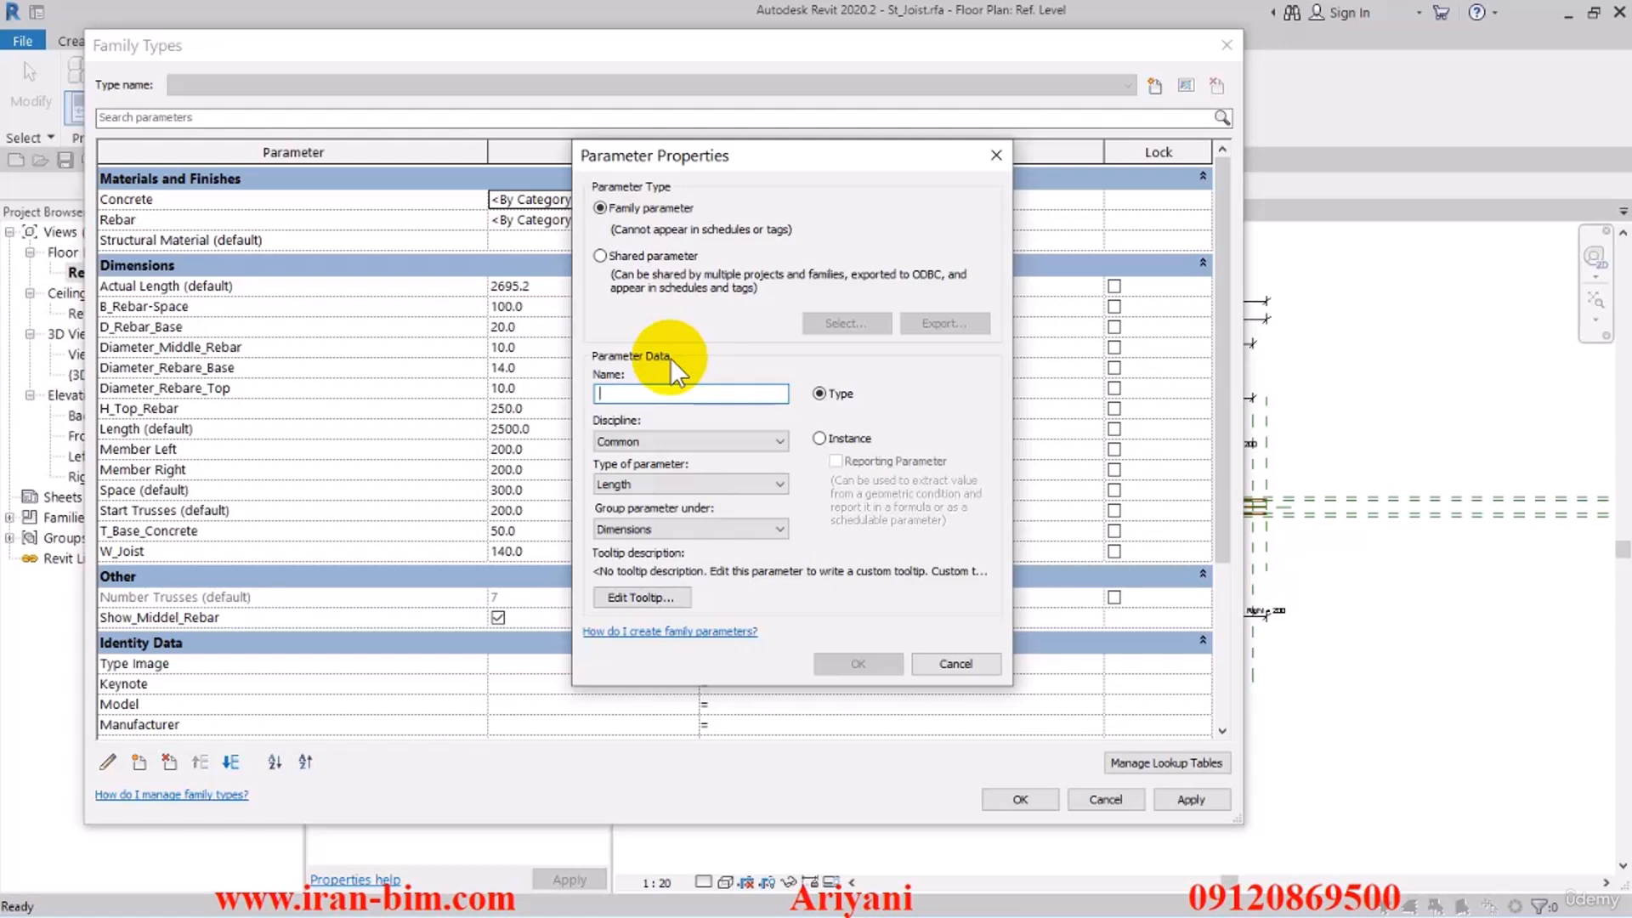
text(Gap)
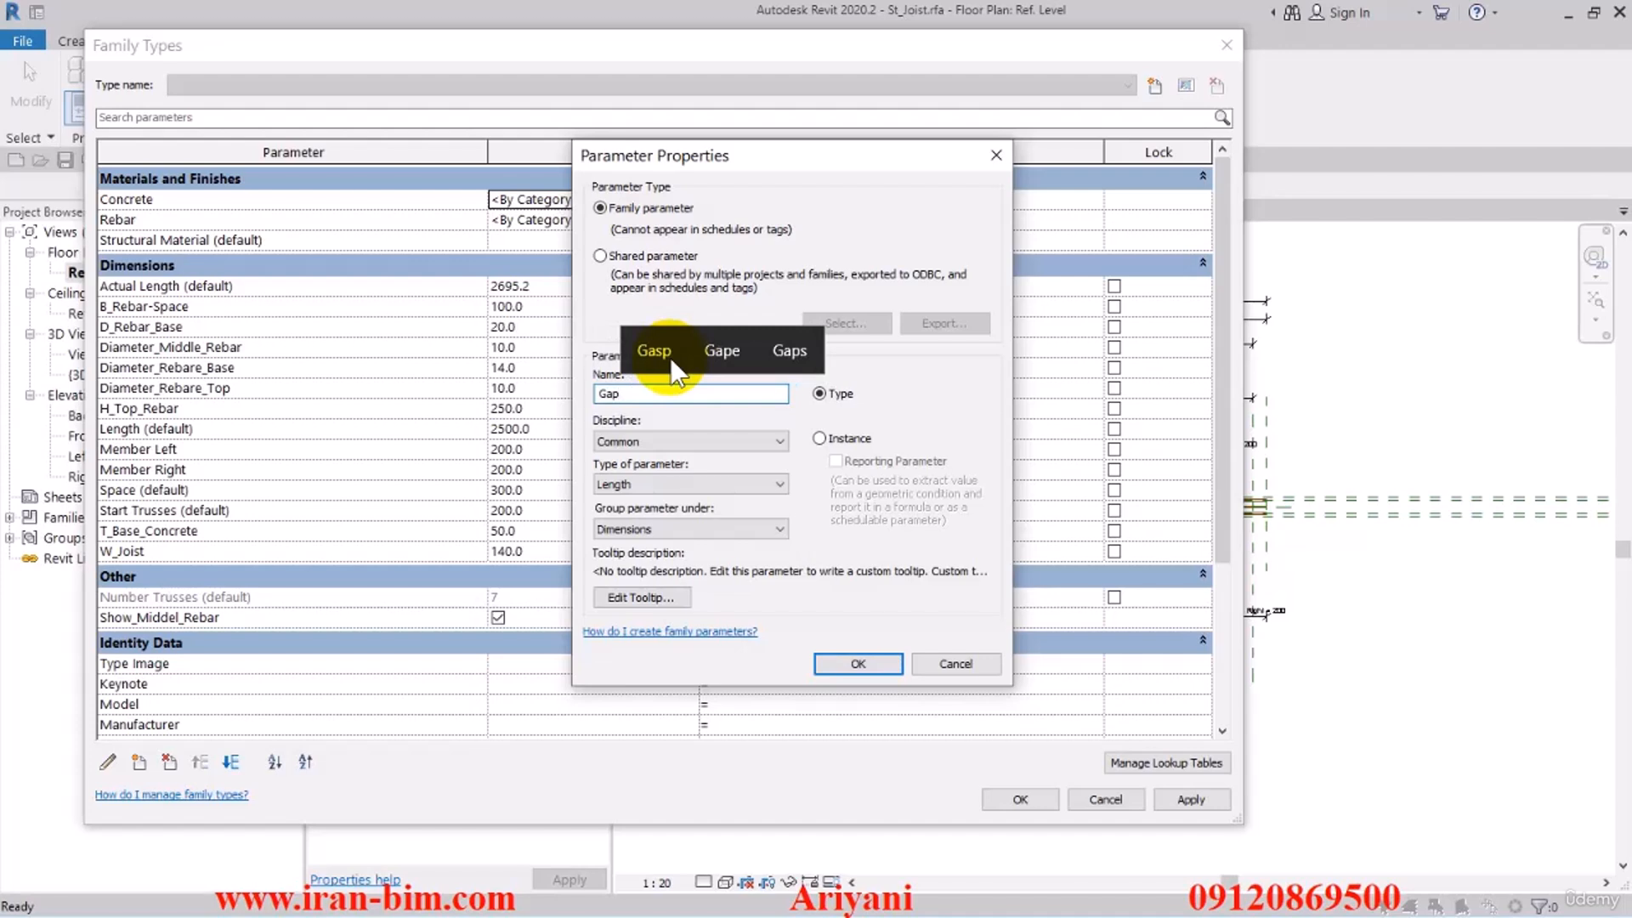
double_click(638, 393)
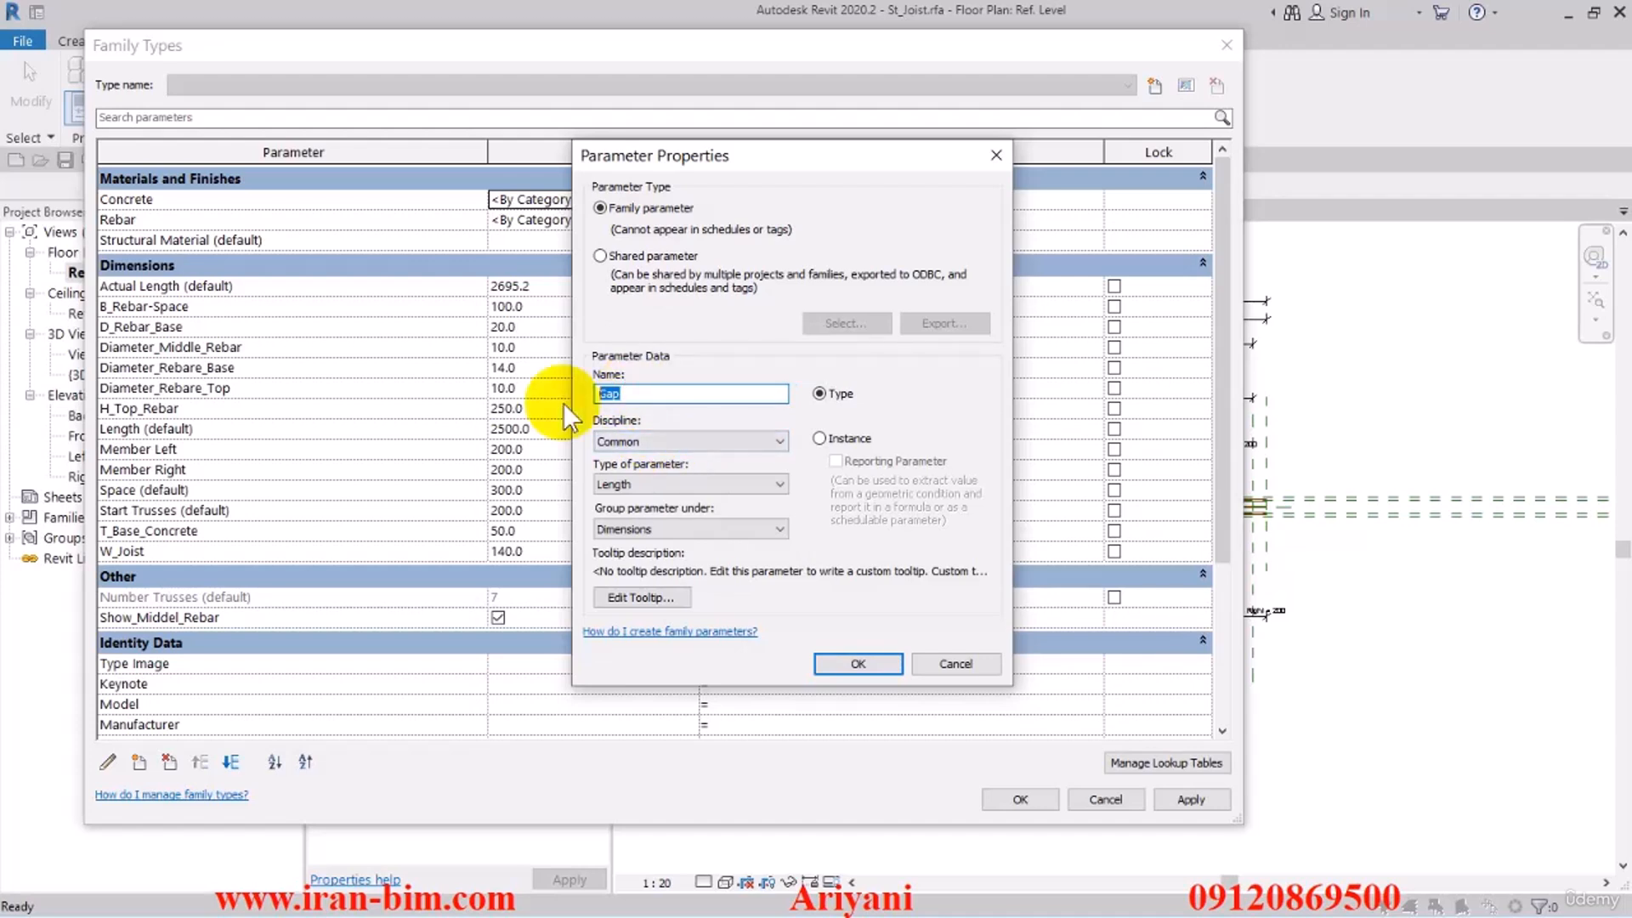
click(819, 439)
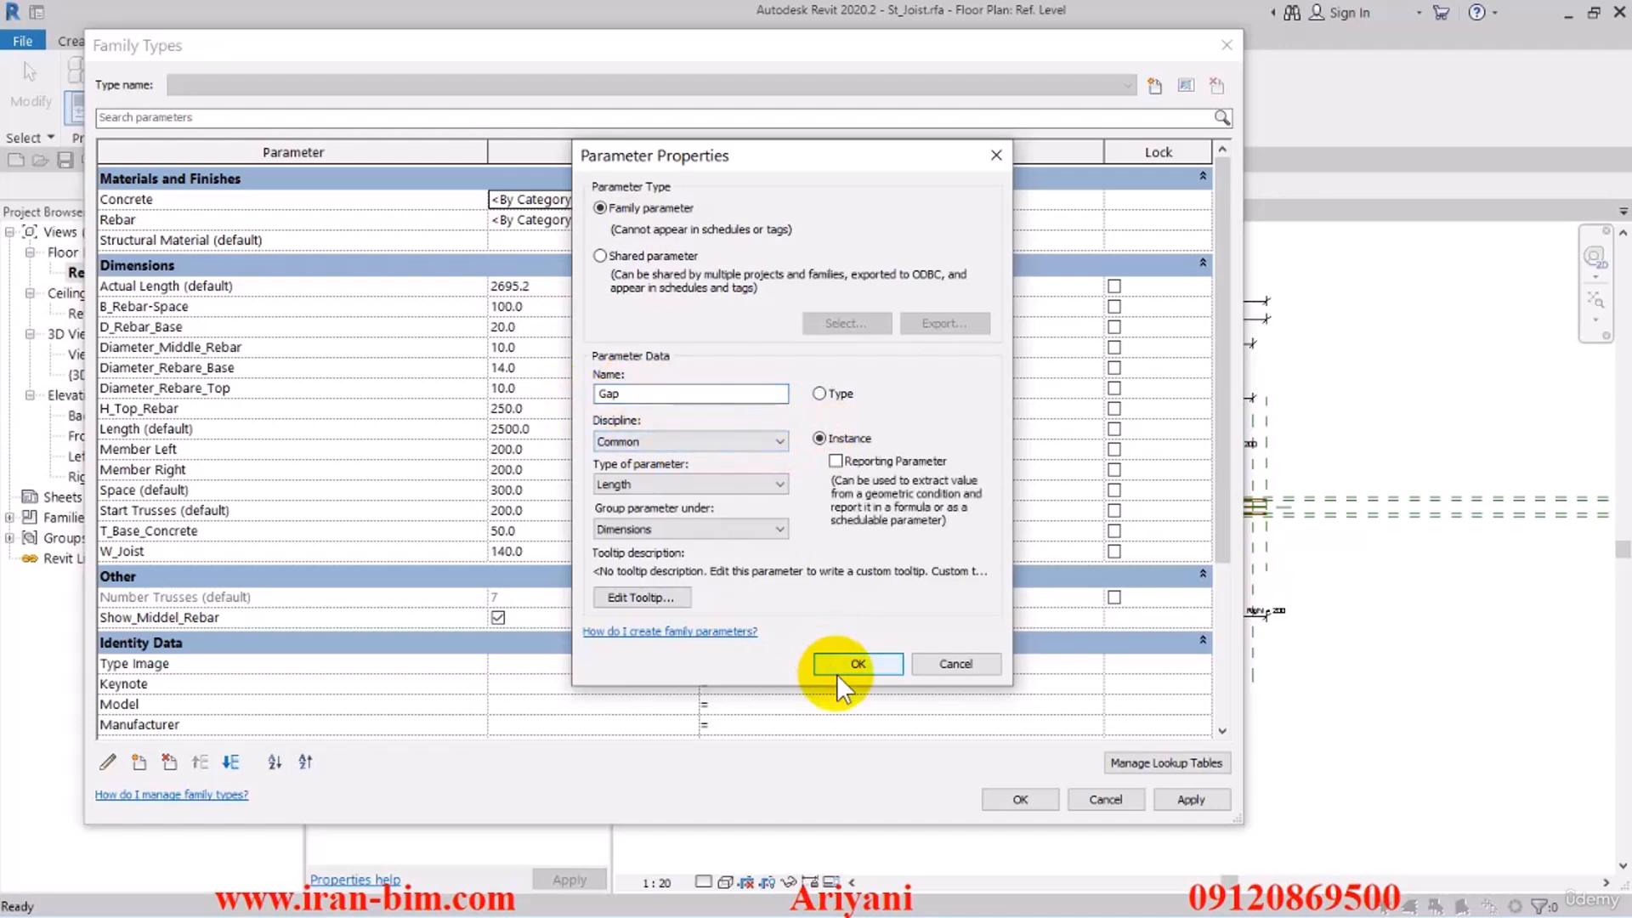
click(838, 670)
Try the values 0.2 and .01 for the Gap parameter
click(520, 407)
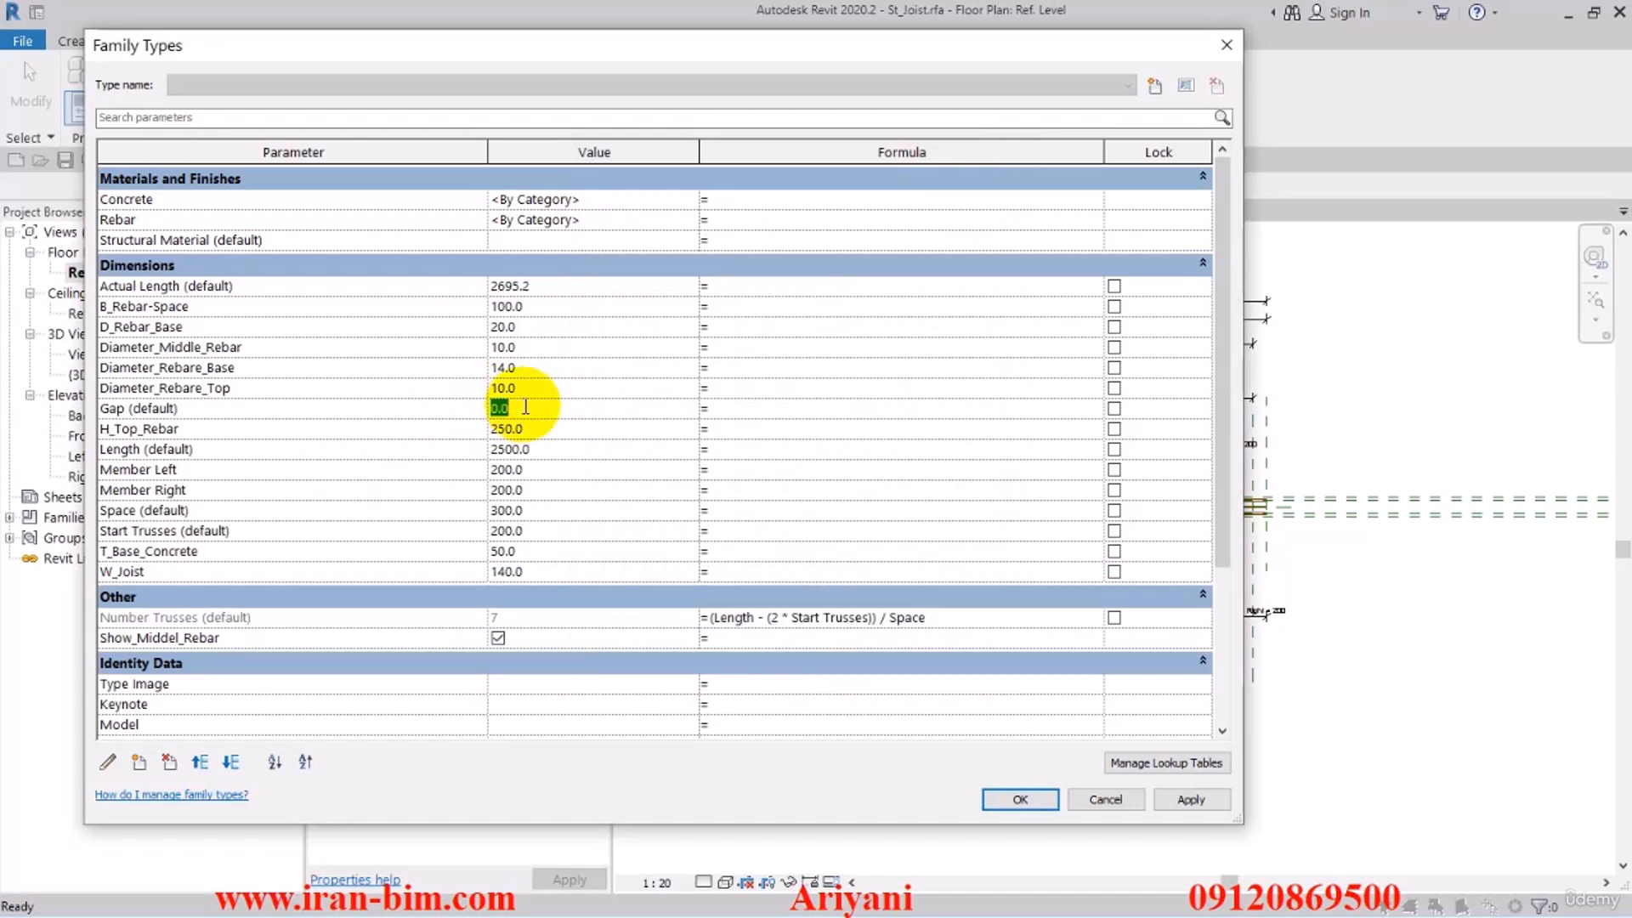
text(0.2)
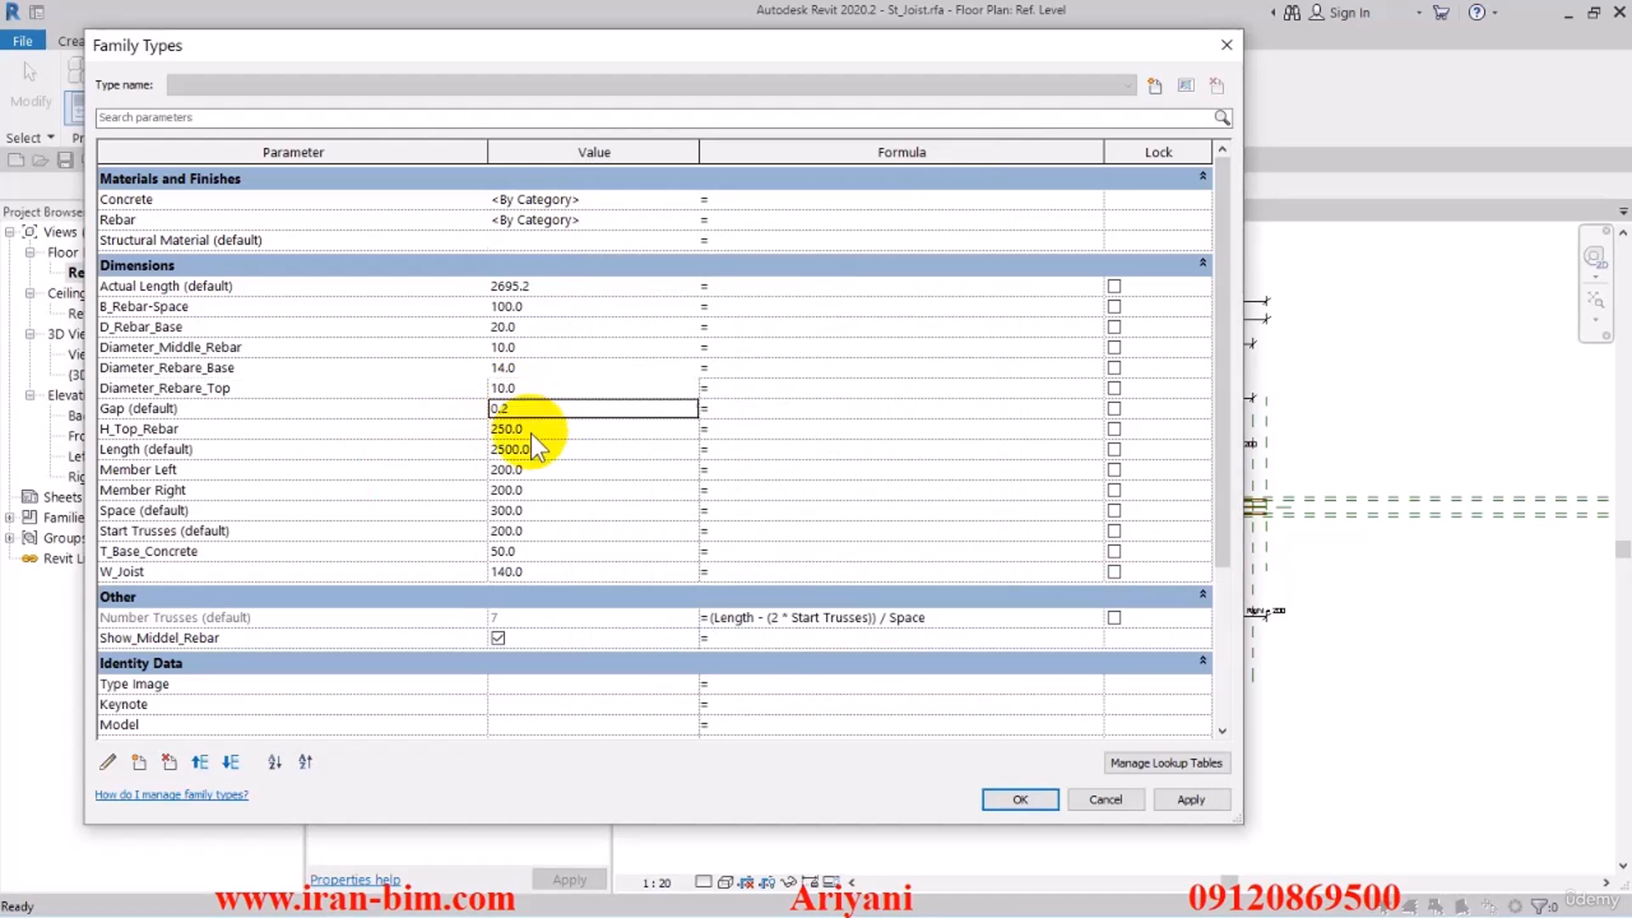
click(529, 432)
click(527, 409)
key(BackSpace)
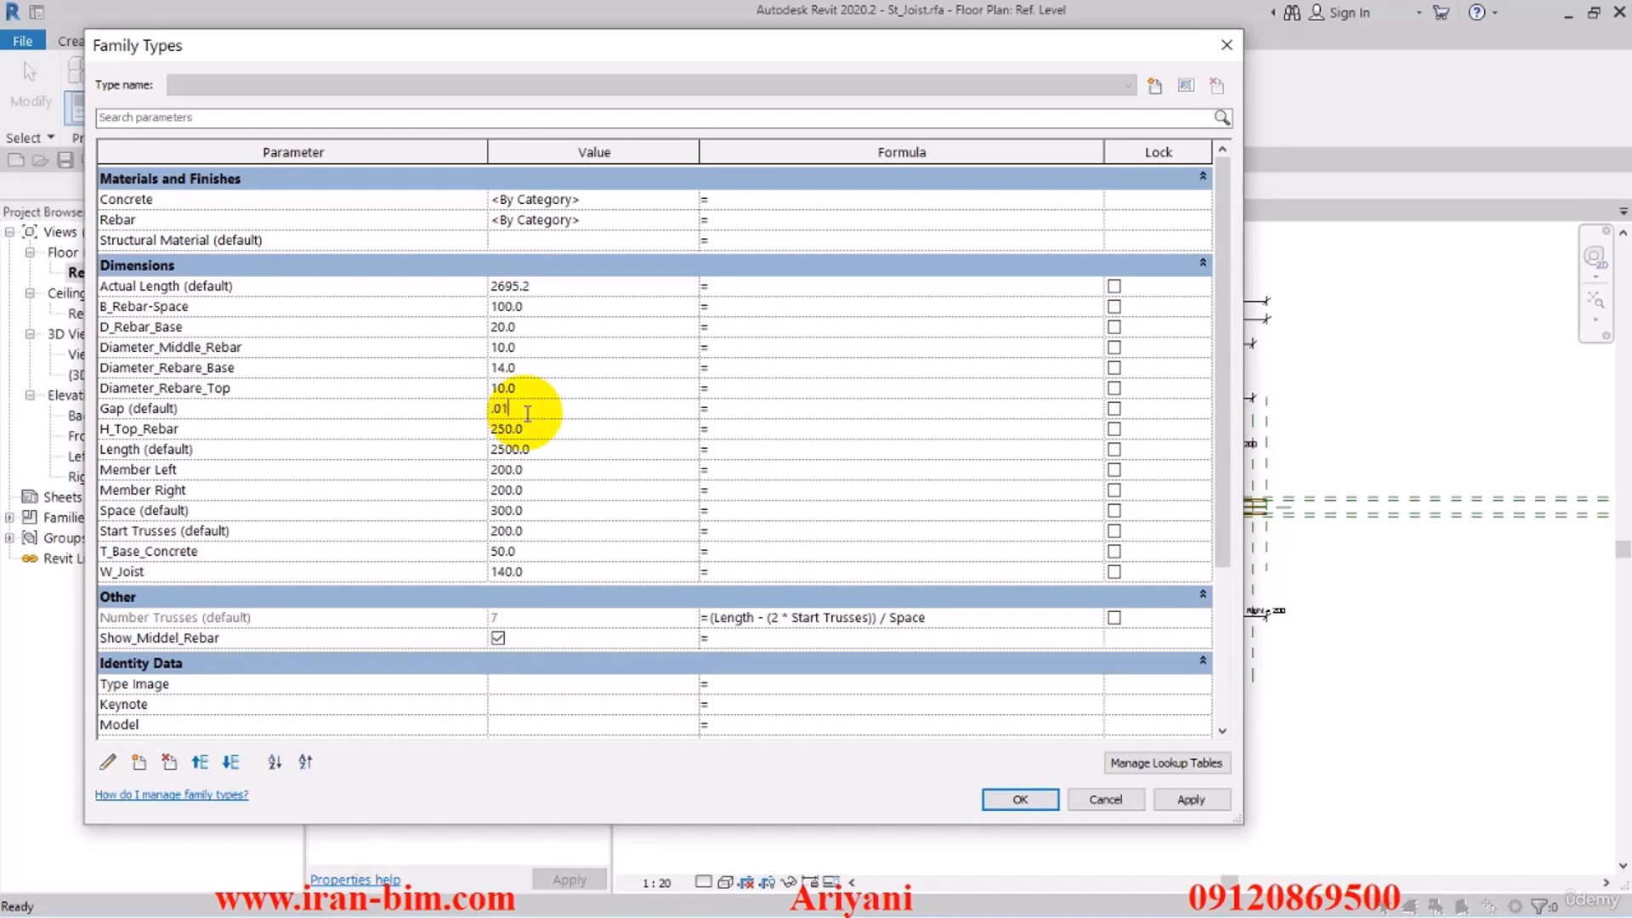
text(.01)
click(529, 432)
Set the Gap parameter to 150 and accept the family type values
click(527, 410)
text(150)
key(Return)
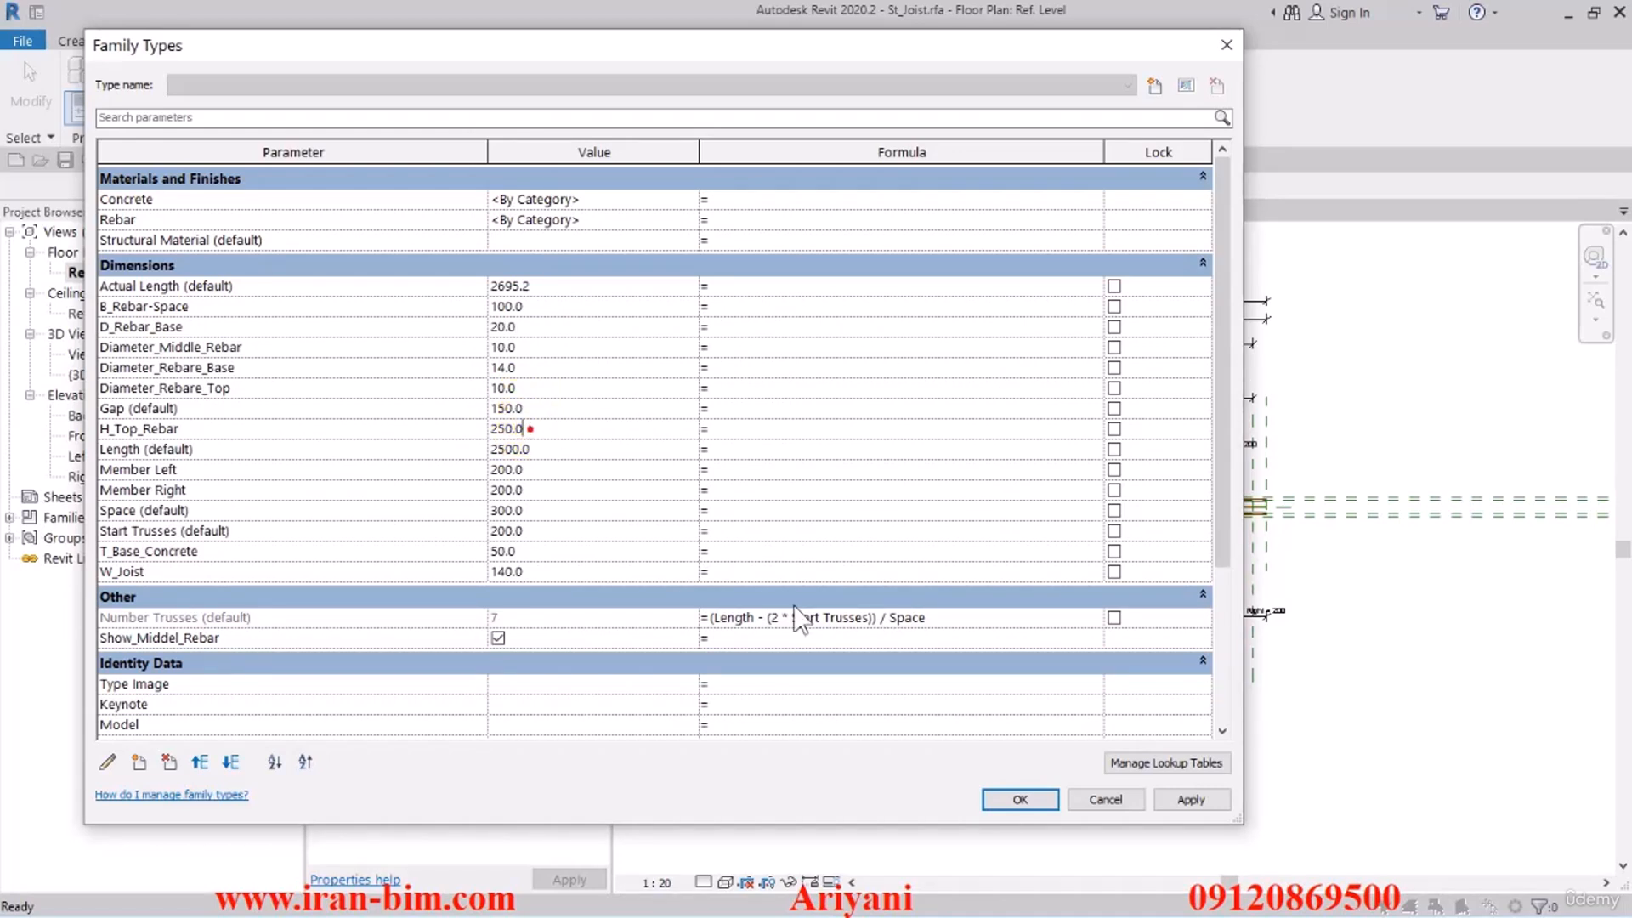
click(1021, 797)
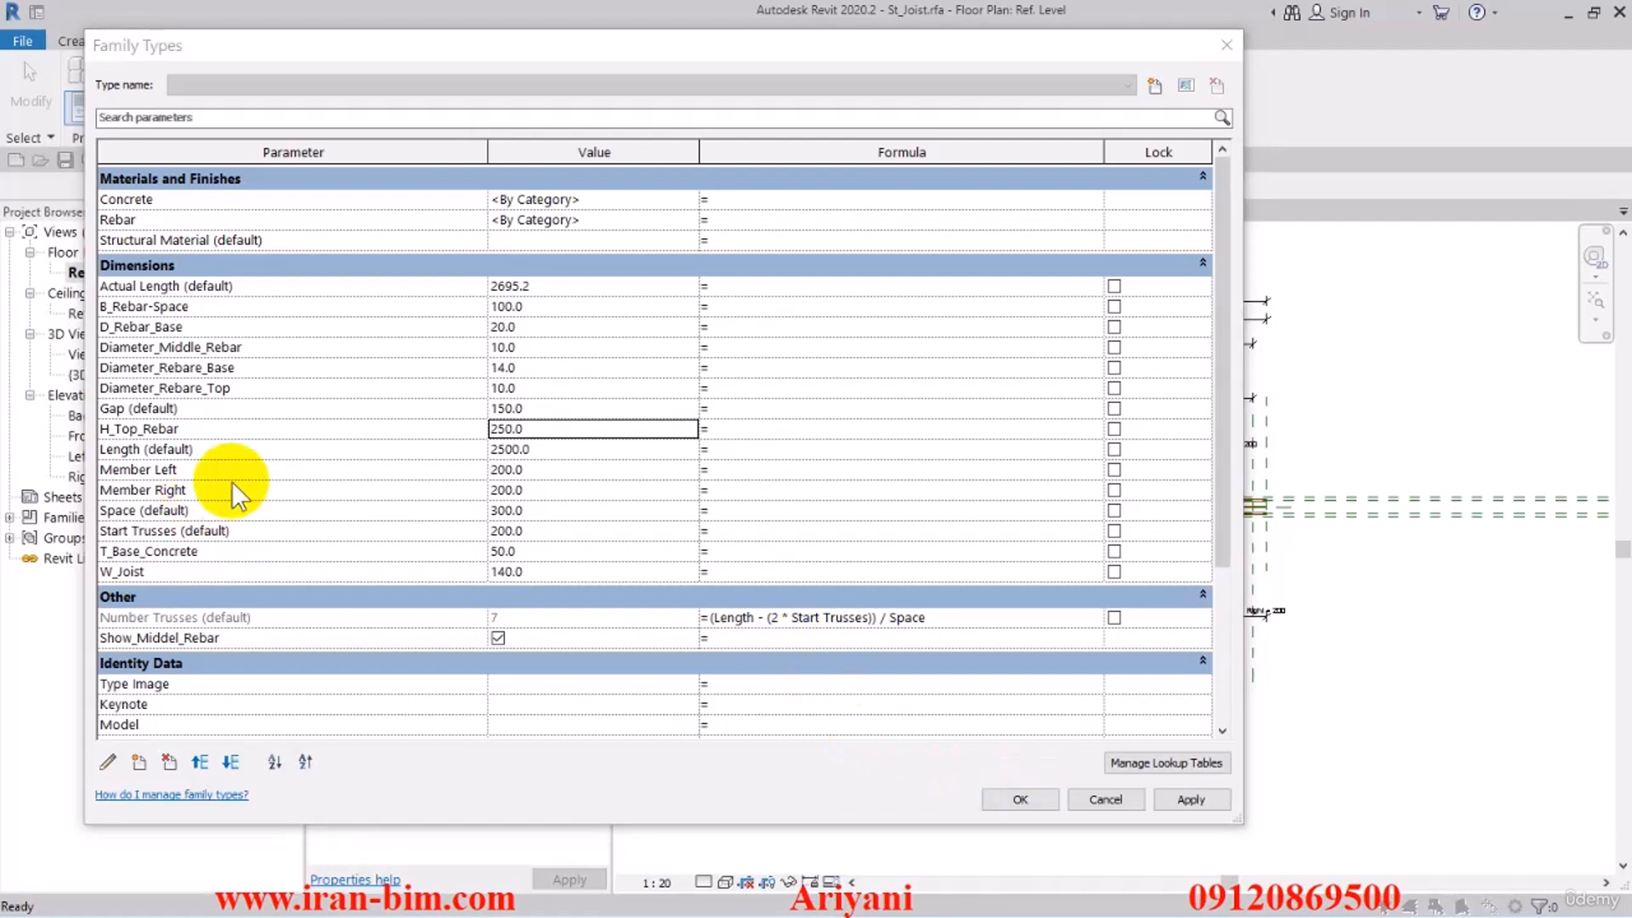
Give the Actual Length parameter the formula Length - Gap and accept the family types
click(111, 119)
text(ac)
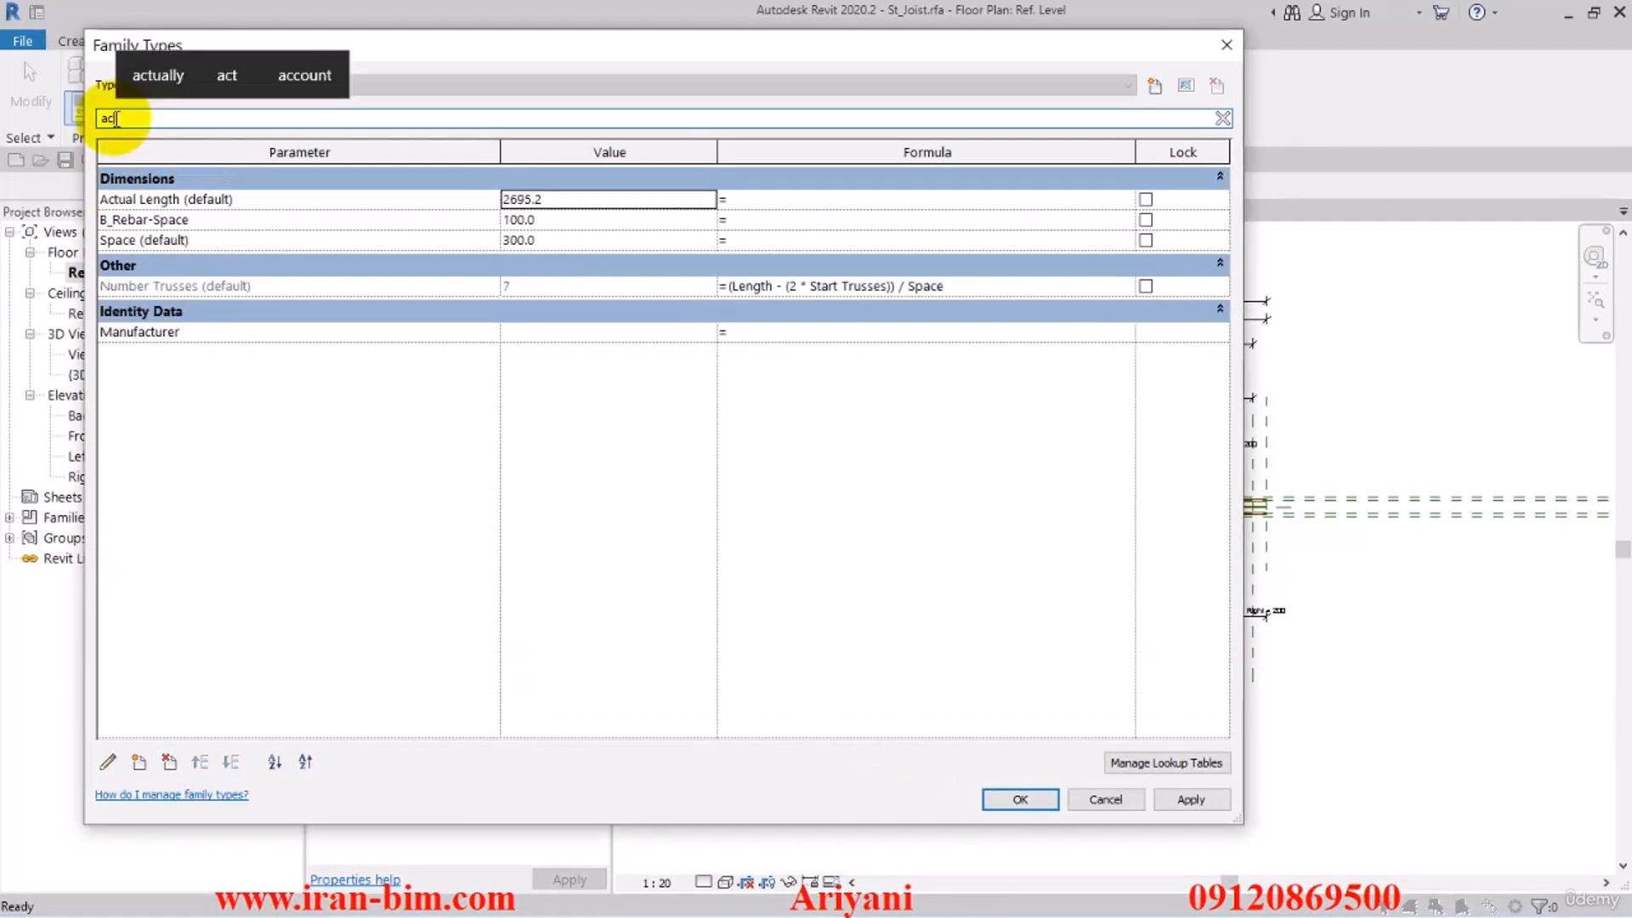
click(133, 199)
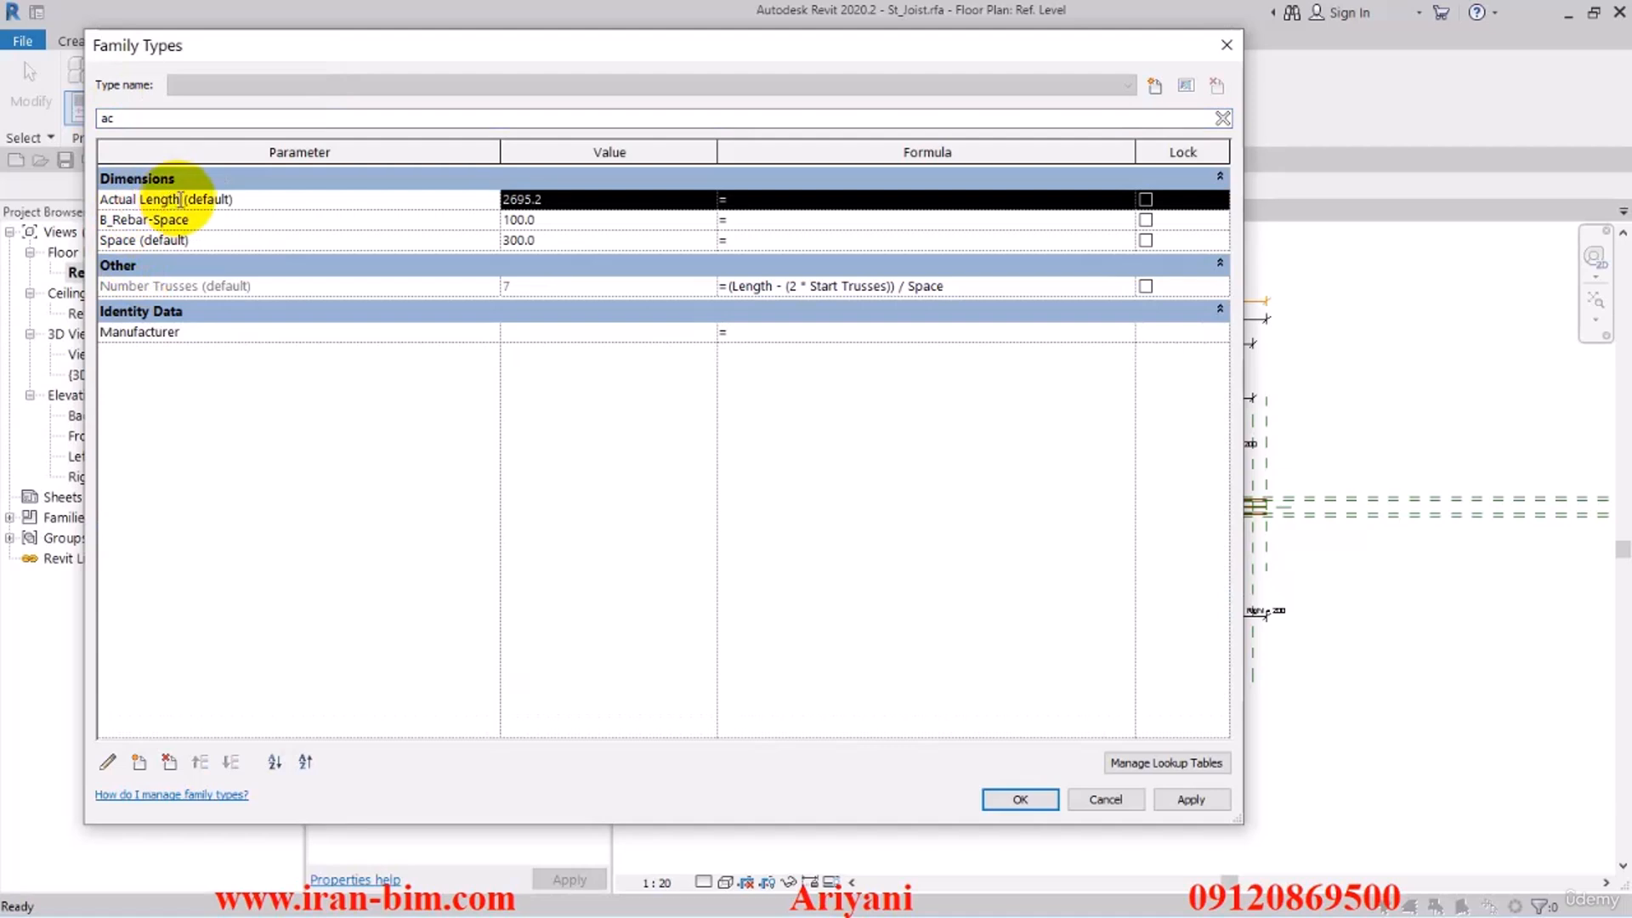
drag(186, 197, 142, 197)
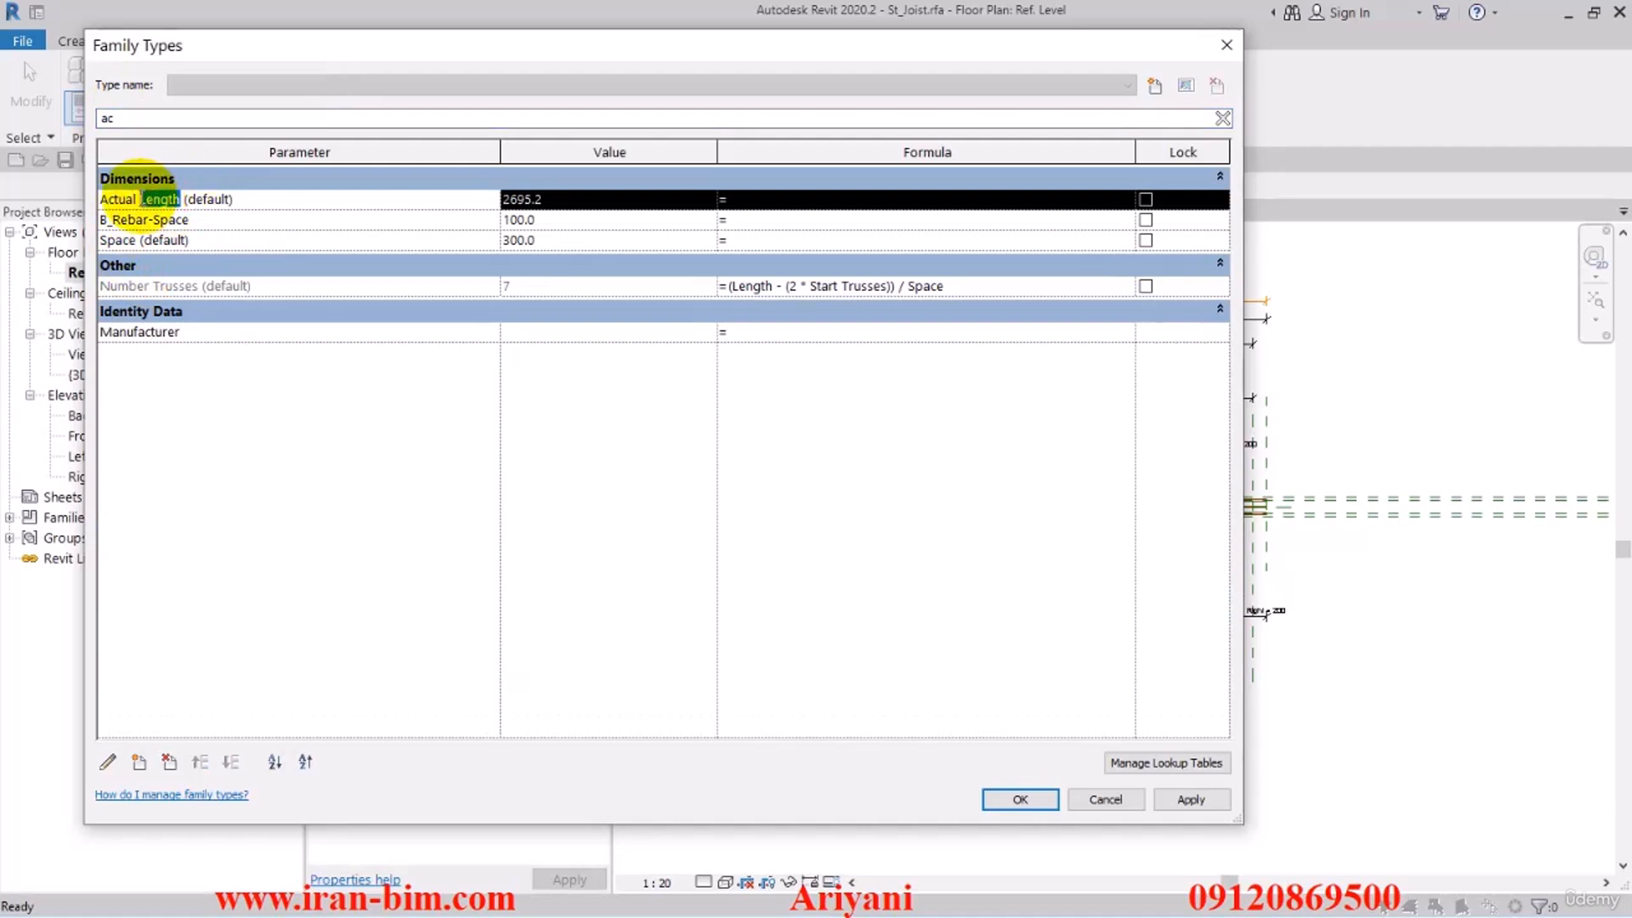
key(ctrl+c)
click(732, 201)
key(ctrl+v)
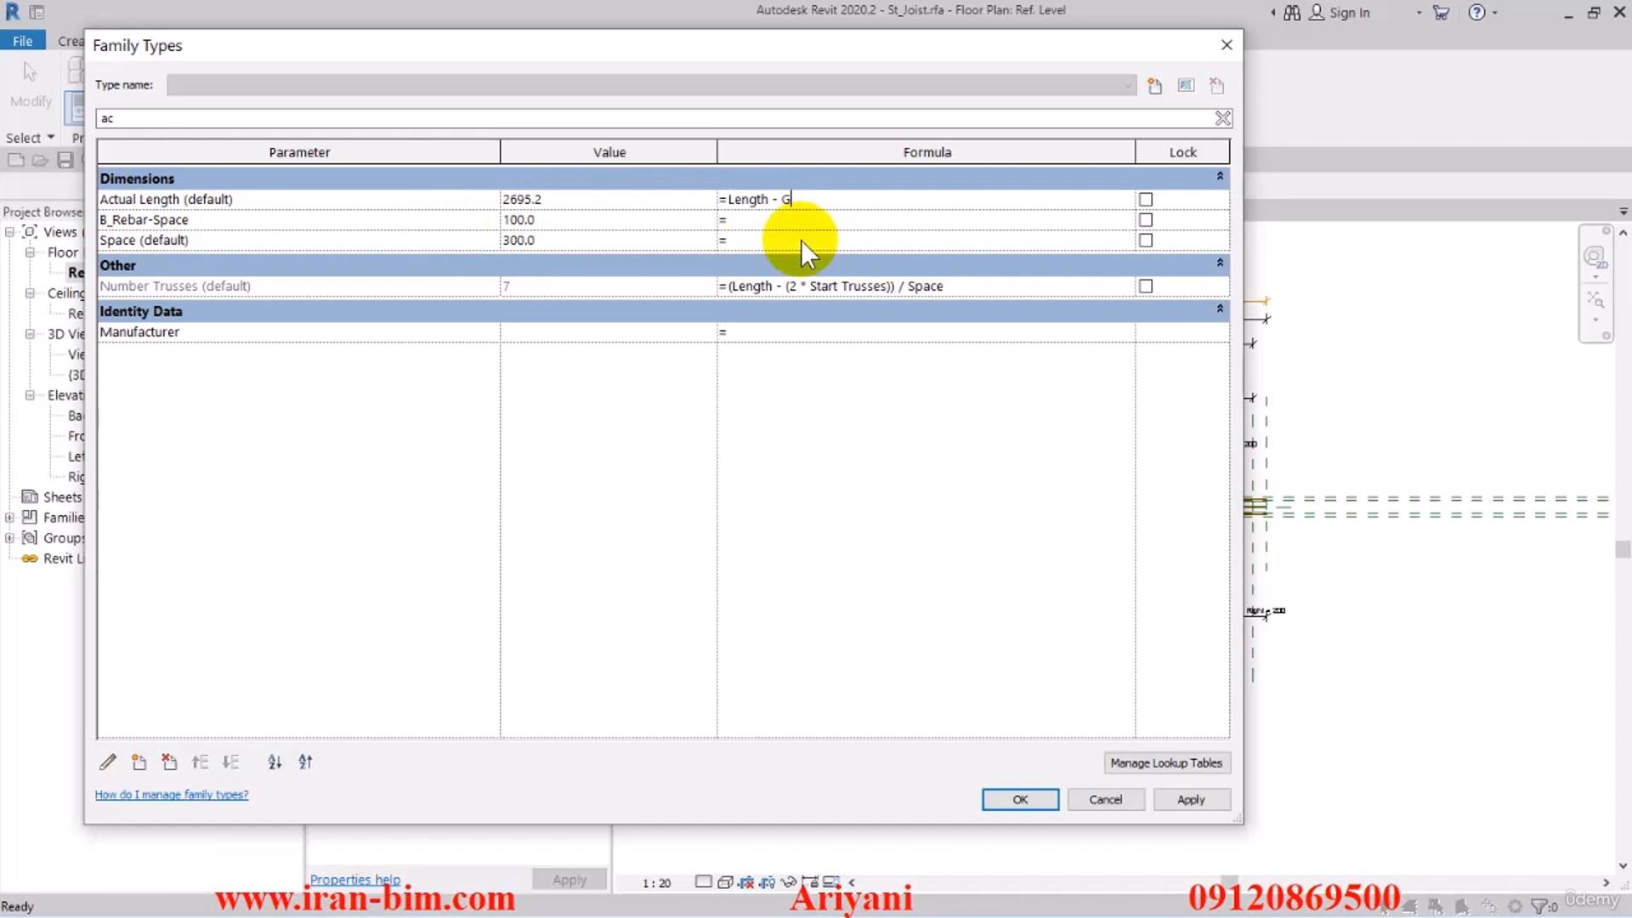
click(669, 450)
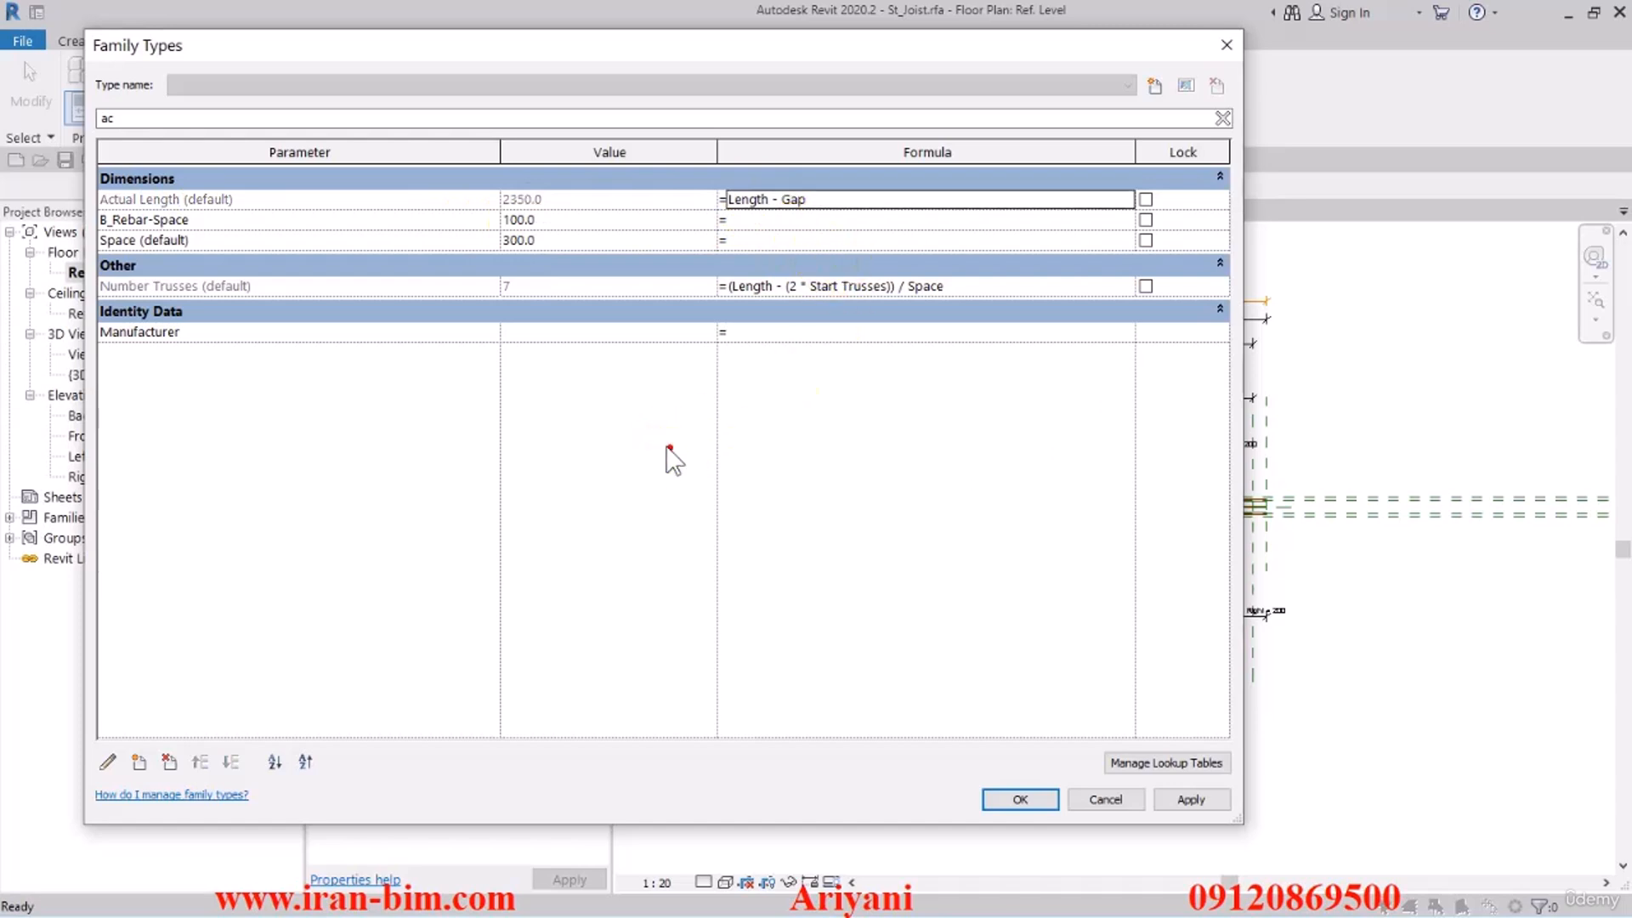
click(1018, 796)
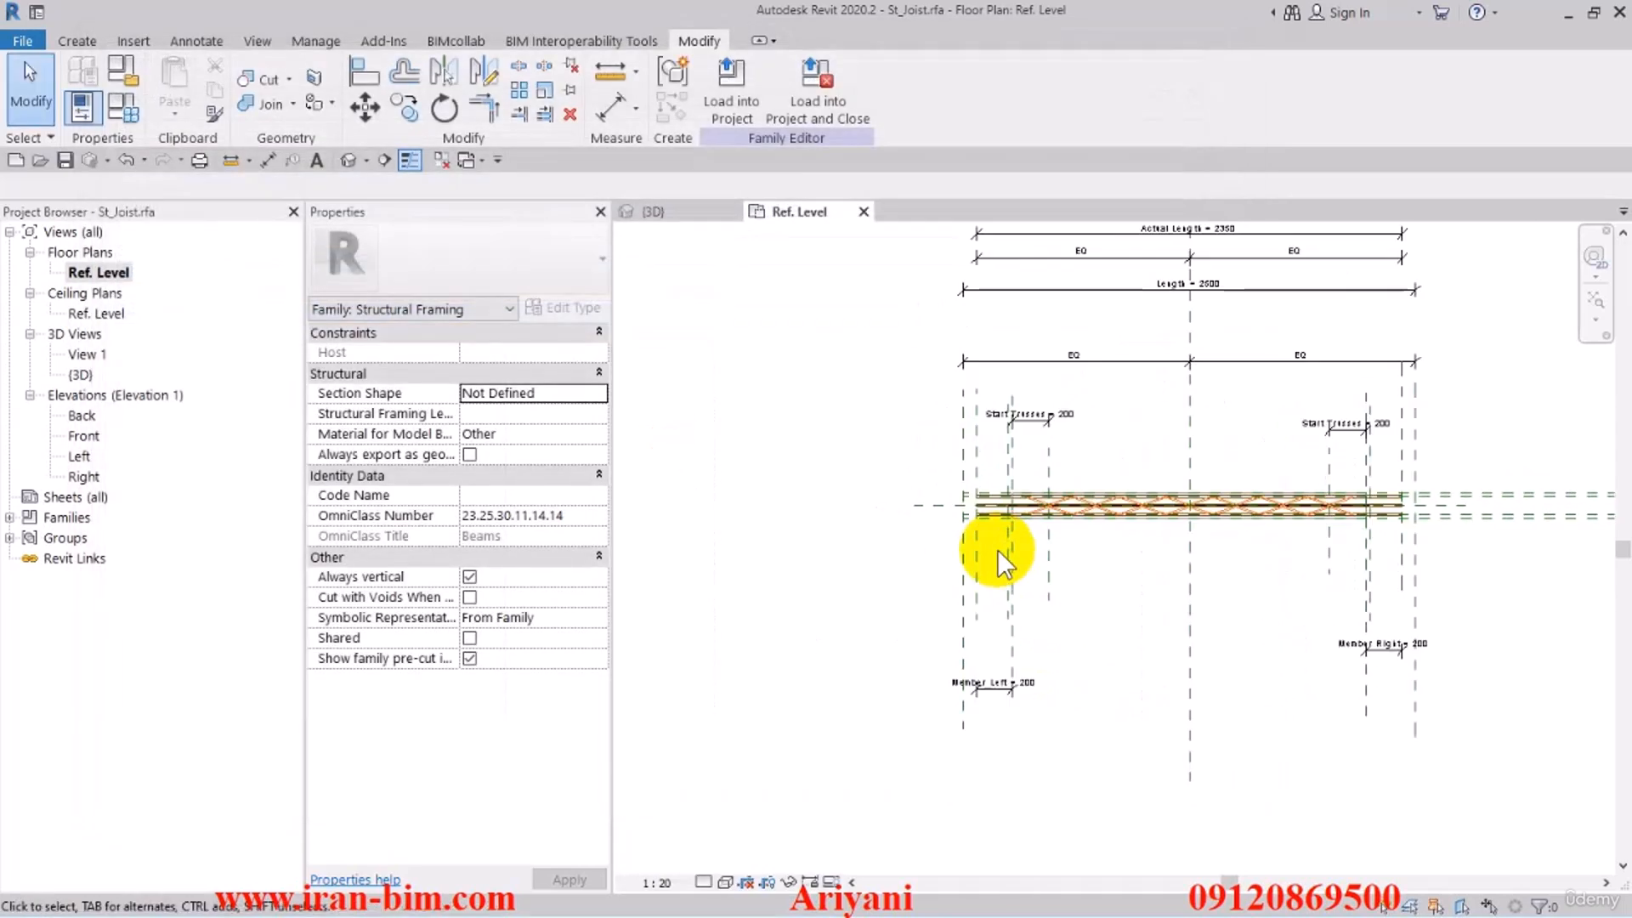
In the 3D view, set the joist's Length parameter to 3500 and apply it to the family
click(349, 161)
shift+middle_drag(916, 450, 984, 470)
click(121, 104)
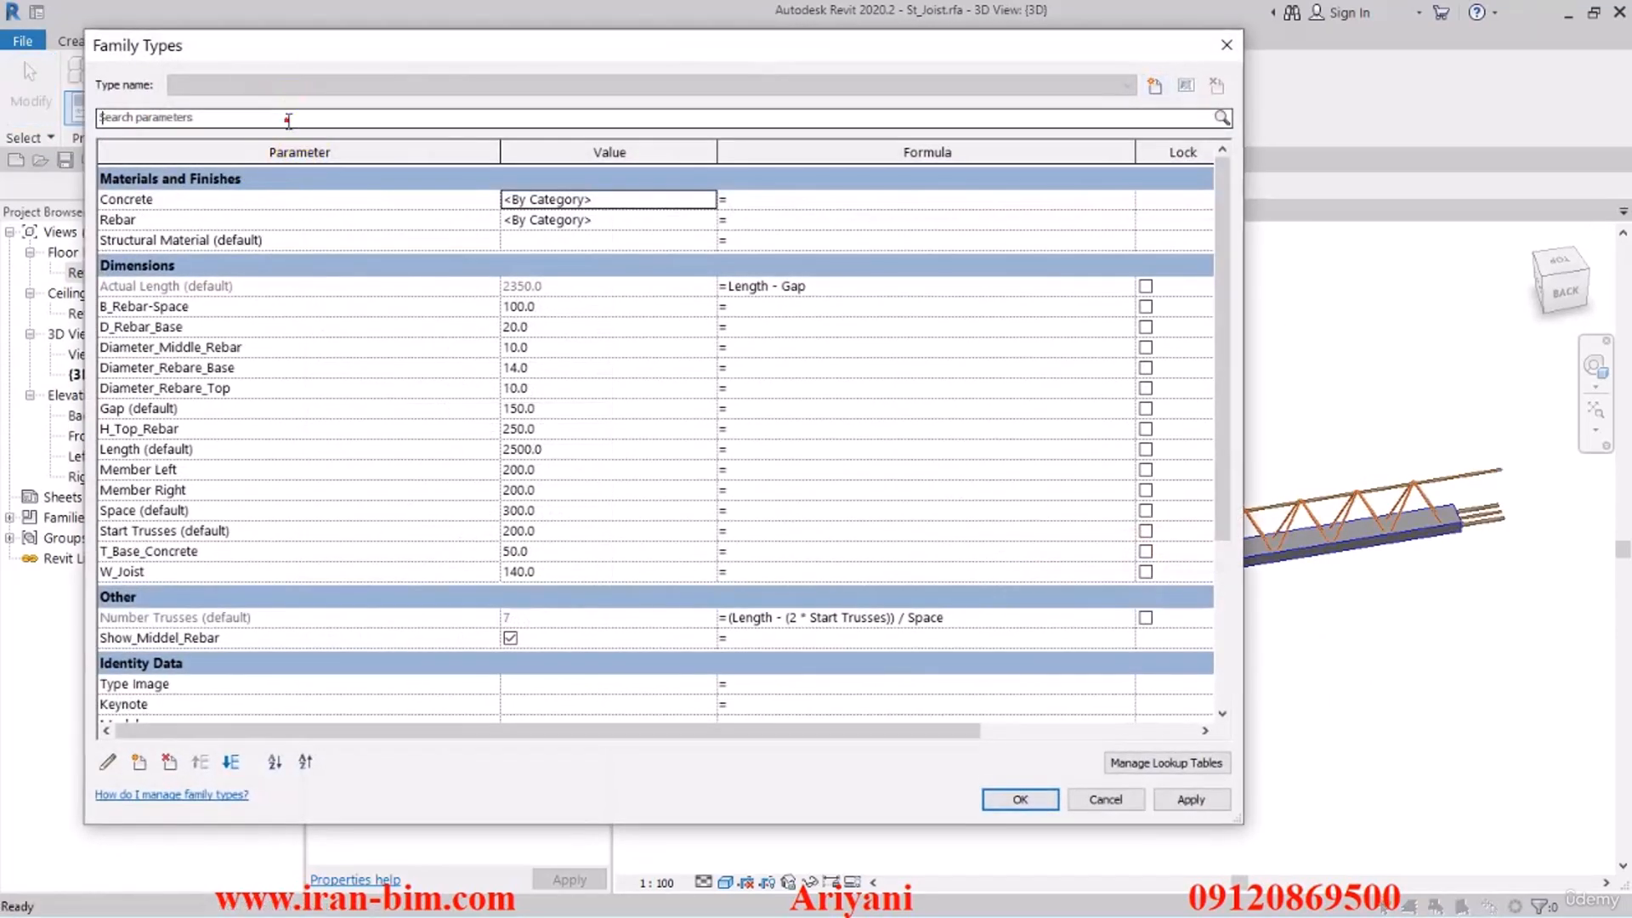
click(289, 119)
text(len)
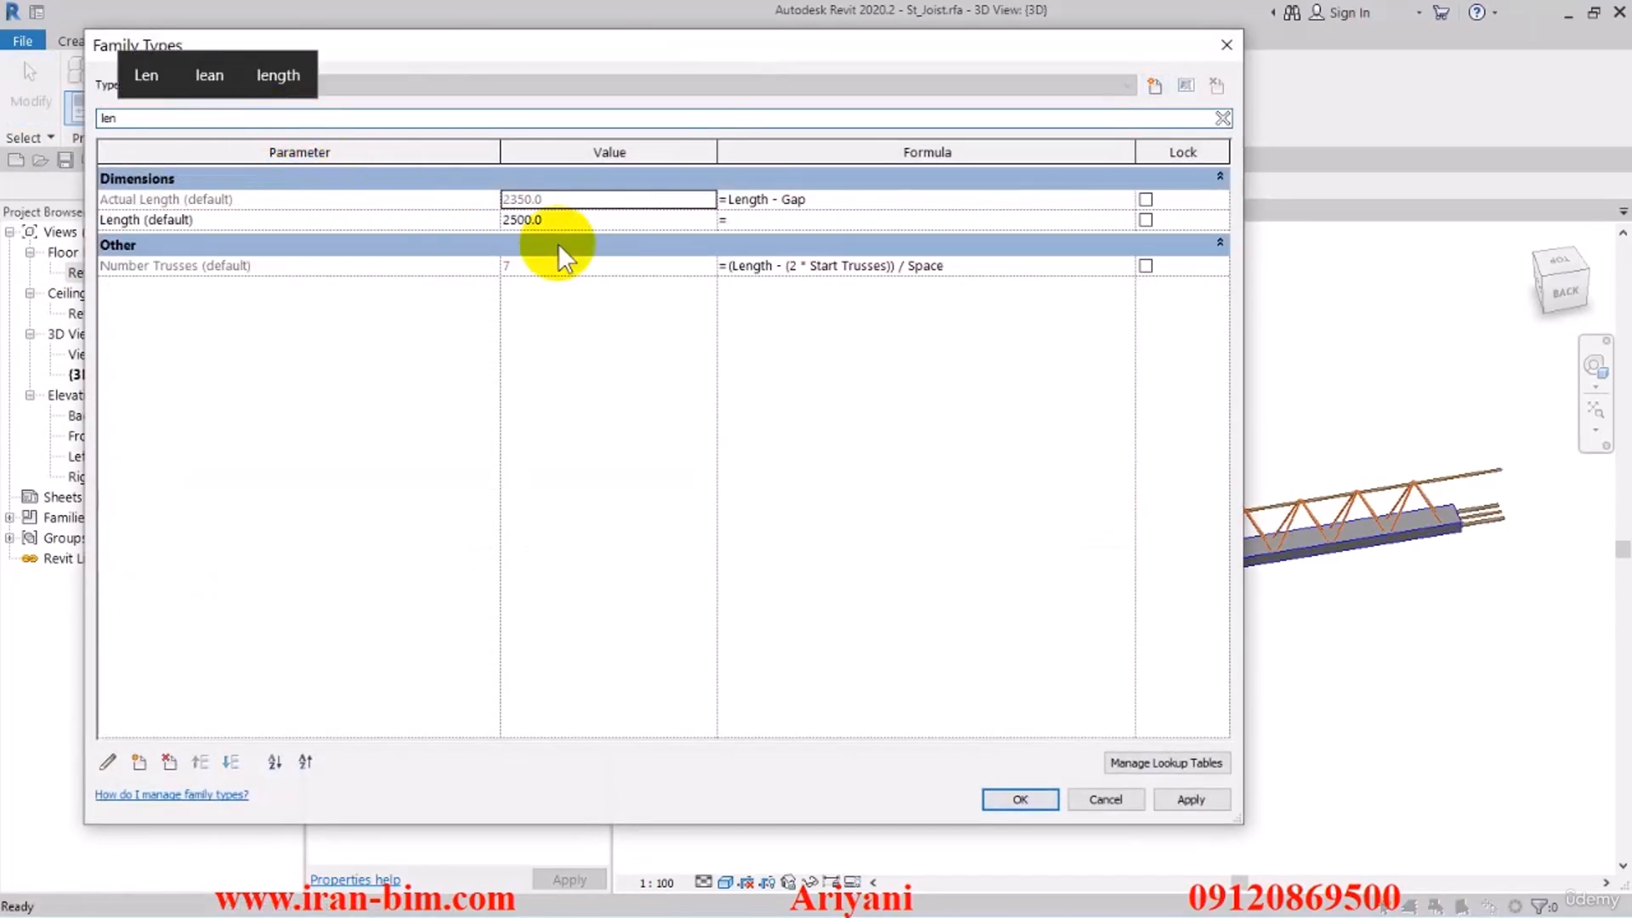
click(602, 219)
text(3500)
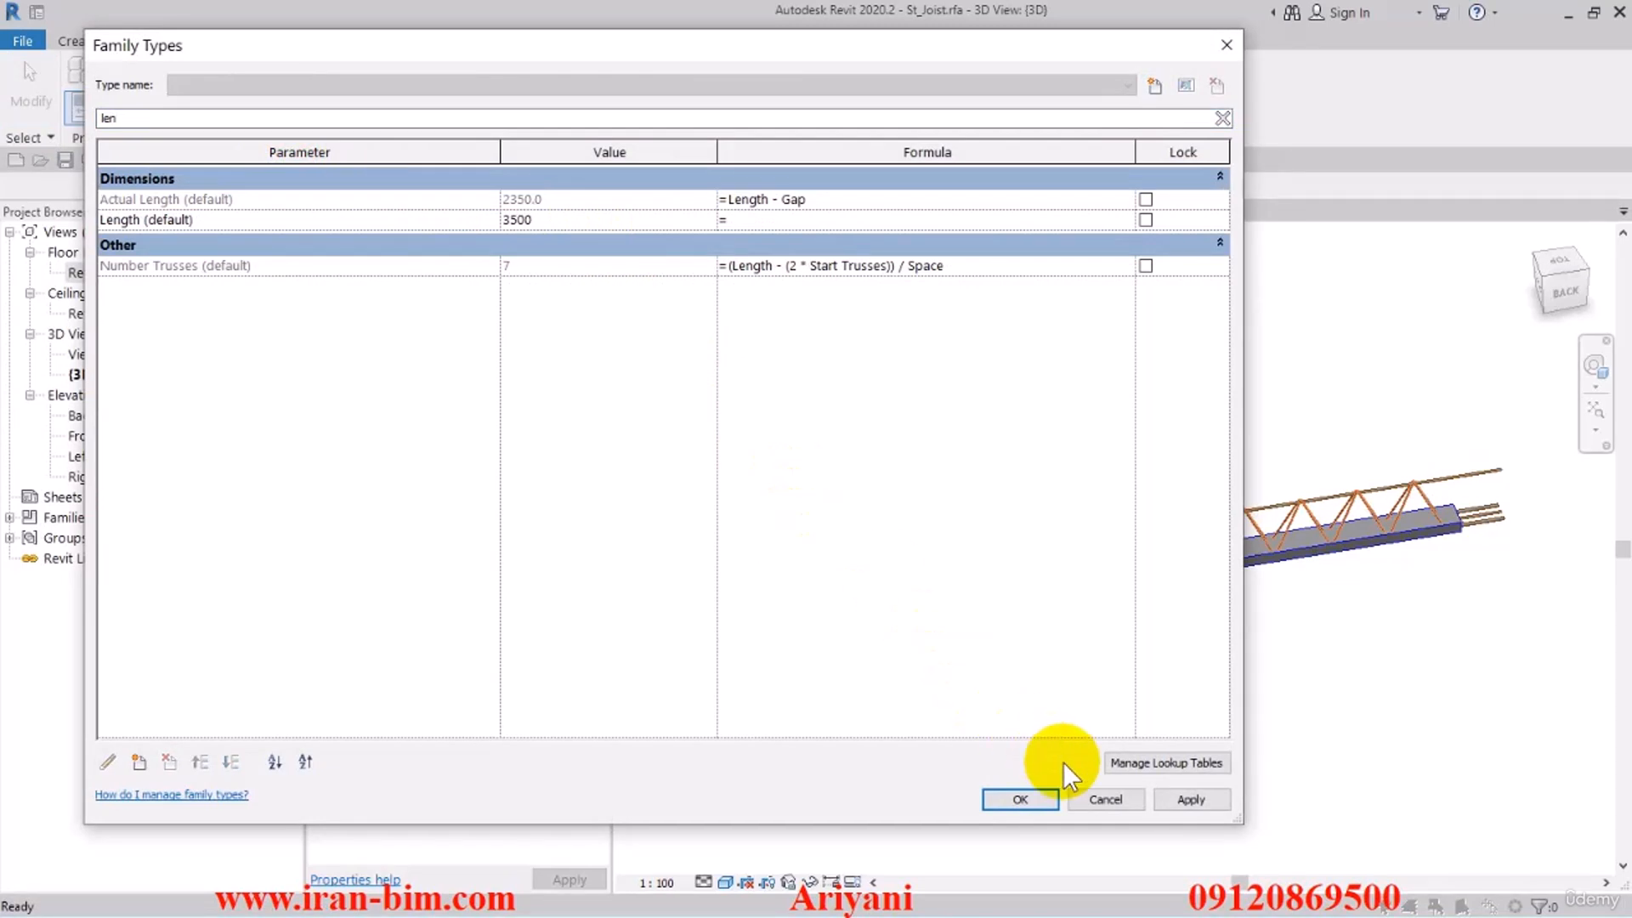
click(1170, 797)
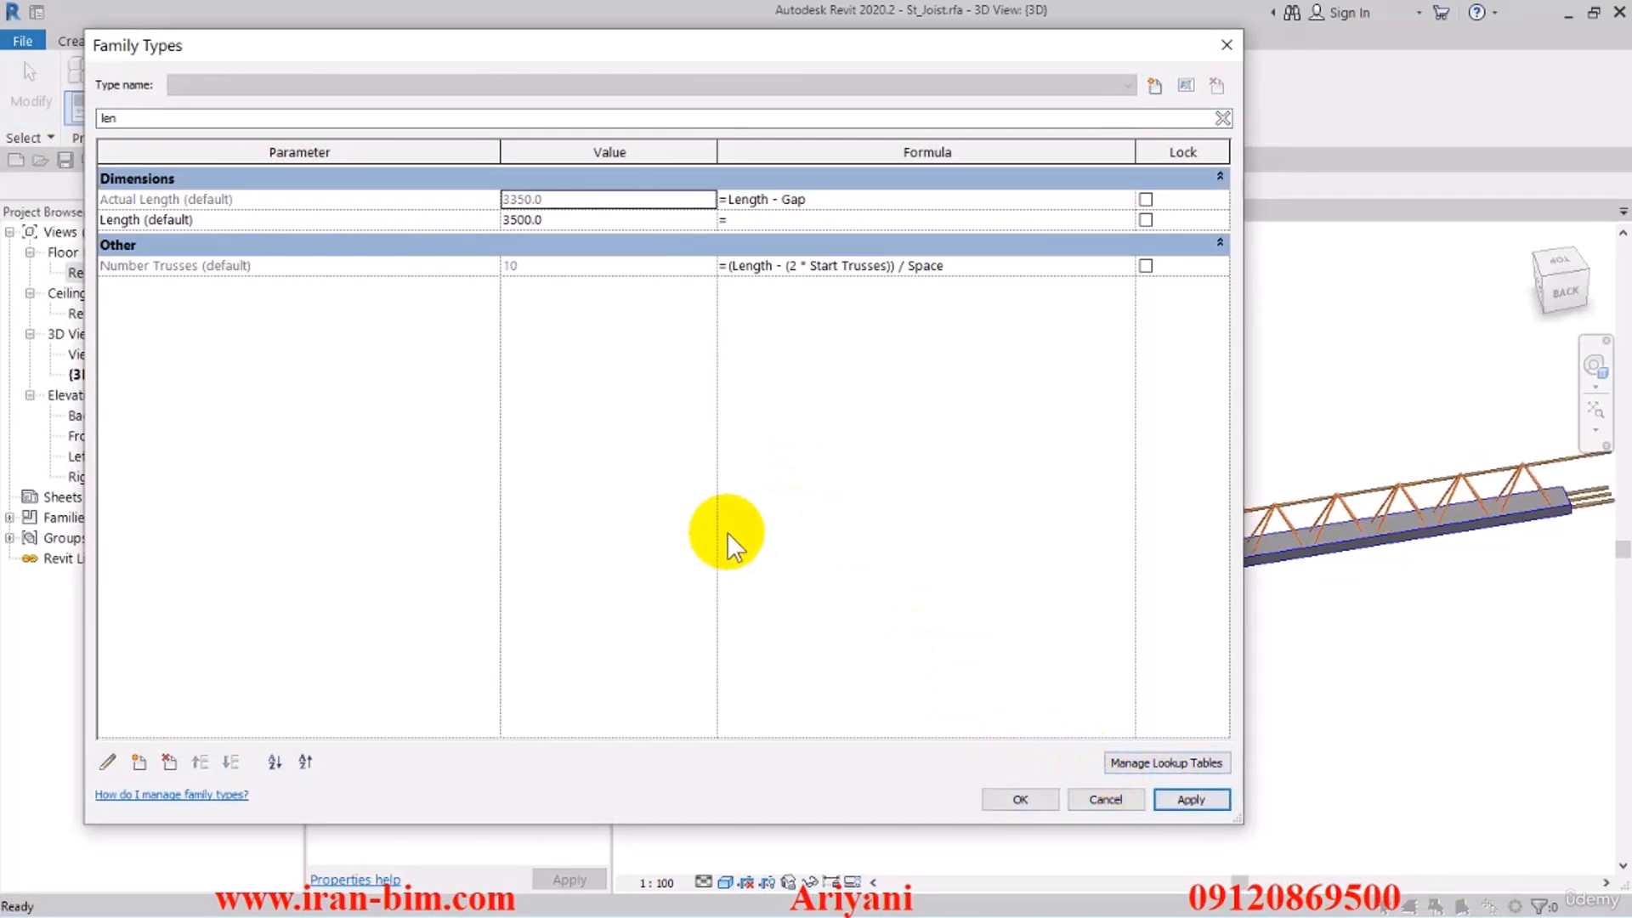
click(1027, 790)
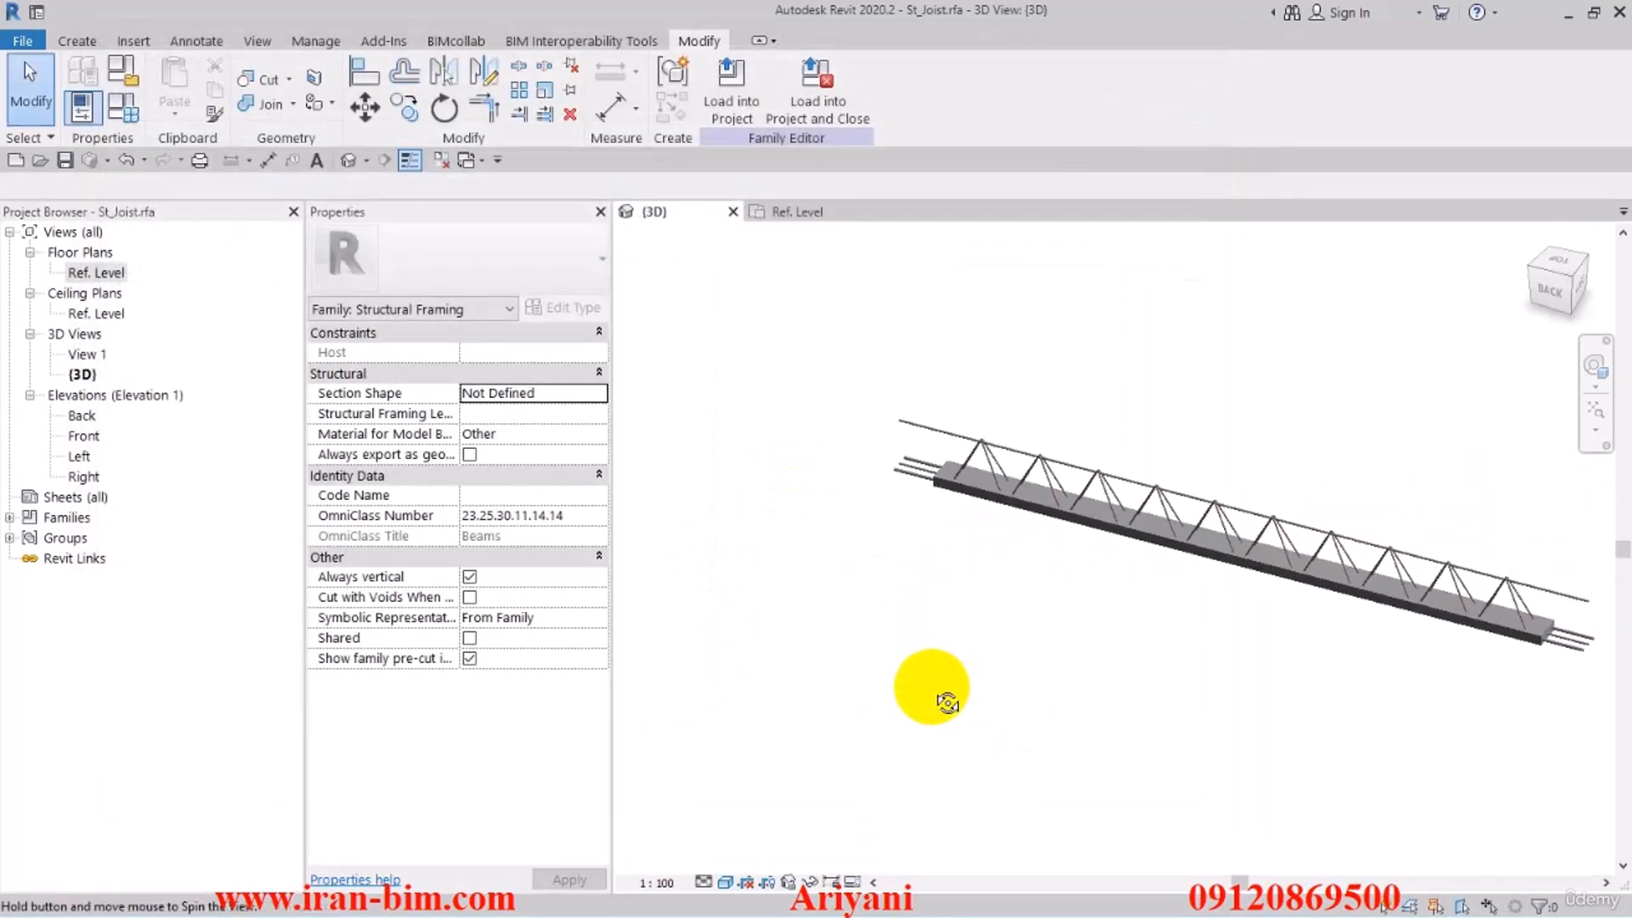